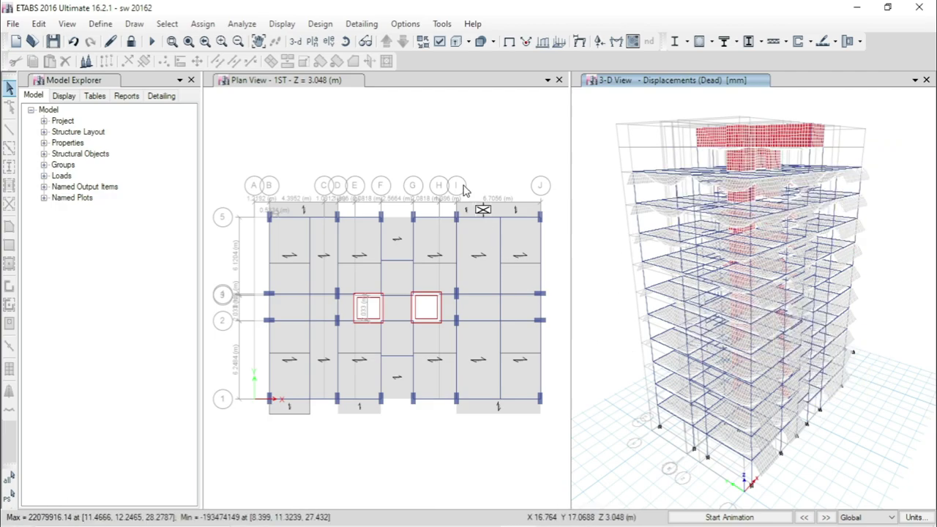
# Step: Select all walls in the model by object type
pyautogui.moveTo(745, 409)
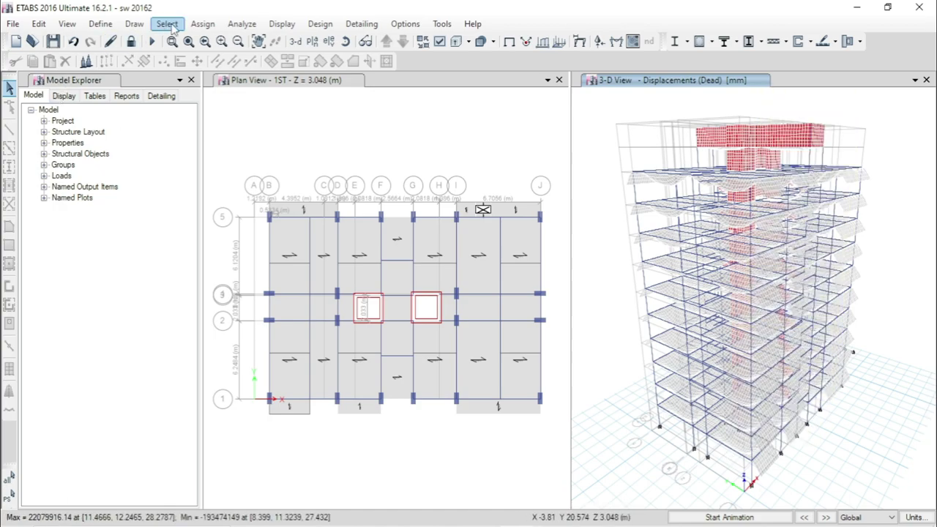
pyautogui.moveTo(717, 149)
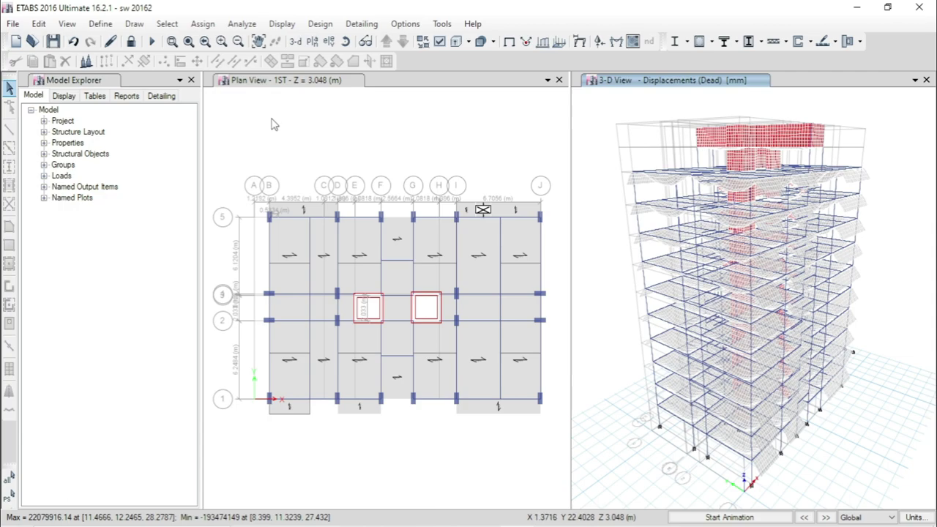
pyautogui.click(158, 26)
pyautogui.moveTo(183, 47)
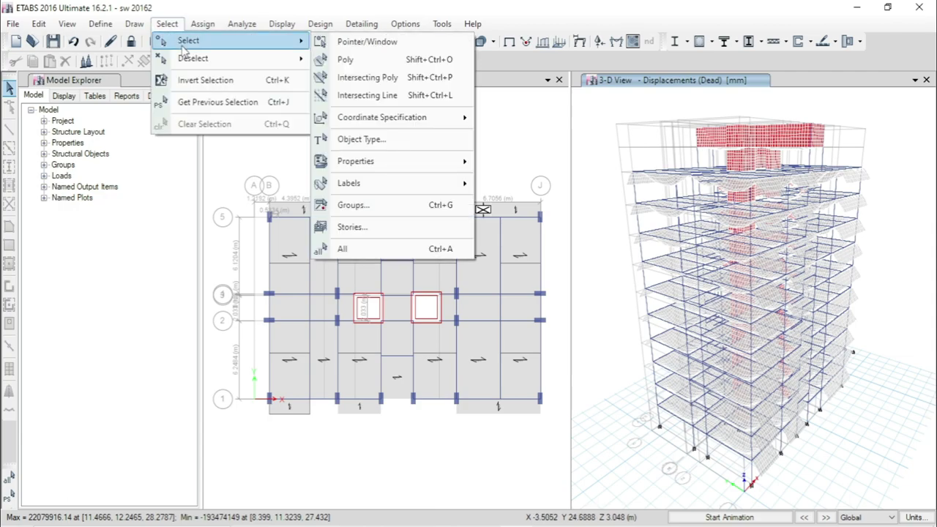
pyautogui.click(420, 145)
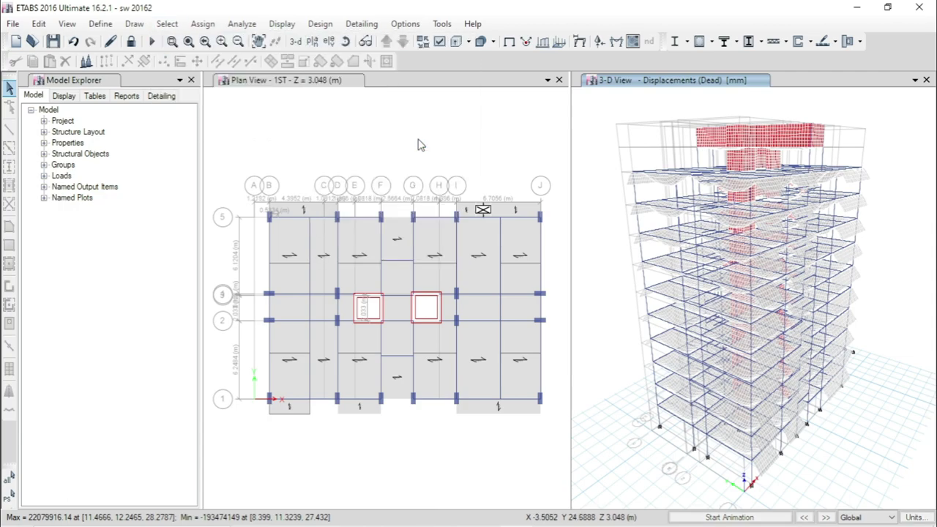
pyautogui.click(395, 196)
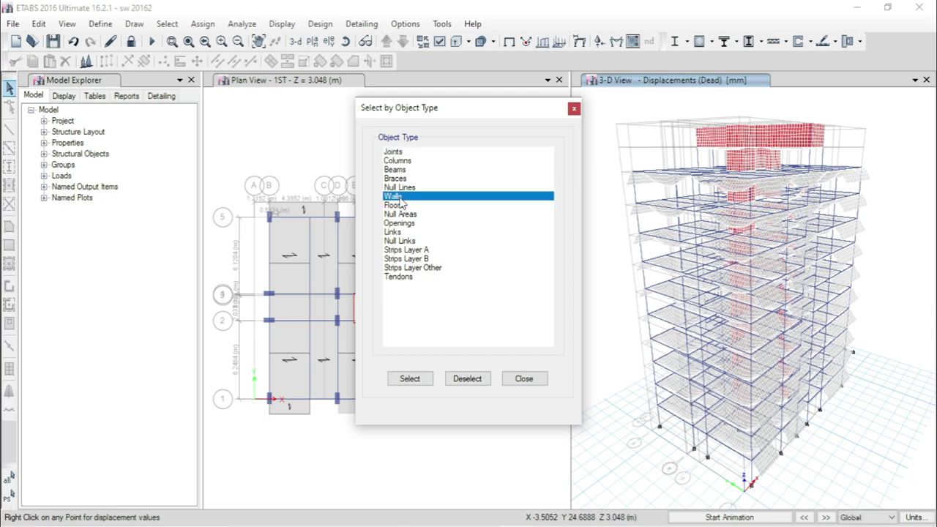
pyautogui.click(413, 380)
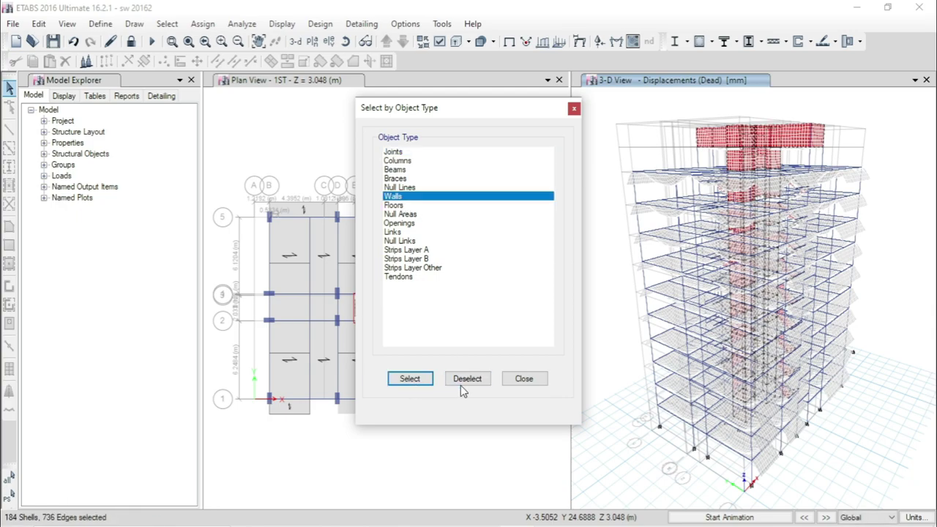
pyautogui.click(524, 379)
# Step: Remove slabs with the WAIST 9 property from the selection and show only the selected objects in the 3-D view
pyautogui.moveTo(796, 183)
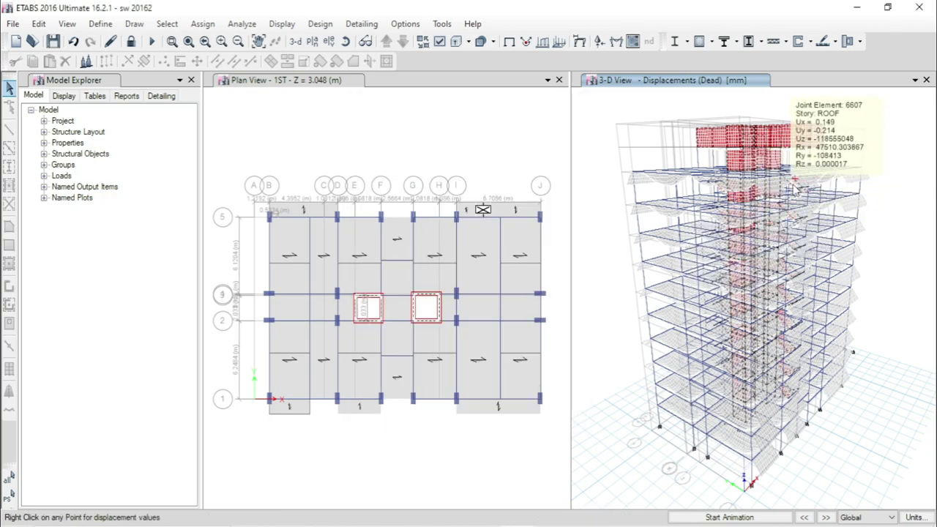
pyautogui.moveTo(802, 328)
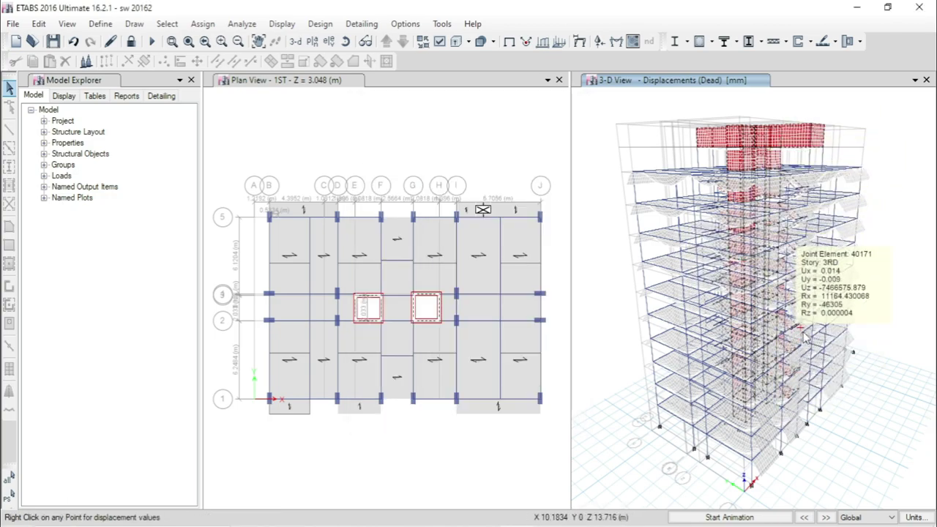
pyautogui.moveTo(791, 208)
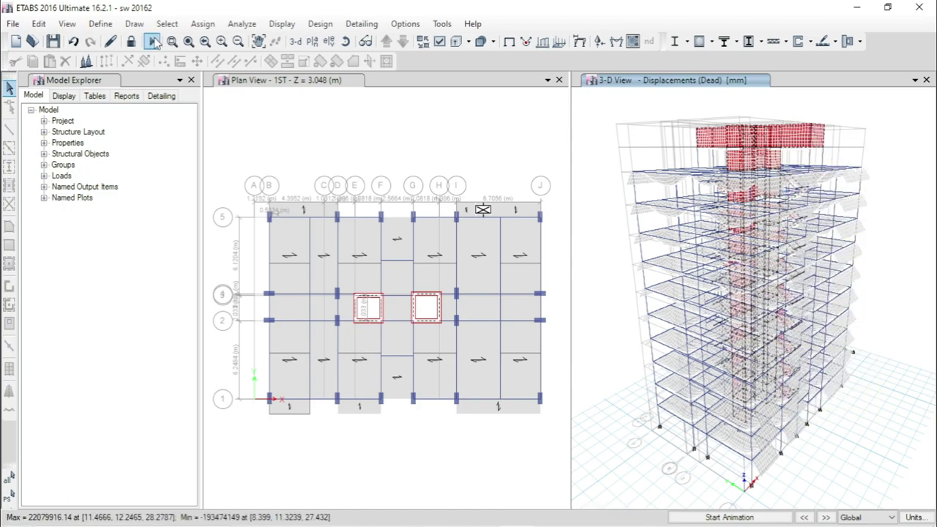
pyautogui.click(167, 24)
pyautogui.moveTo(175, 60)
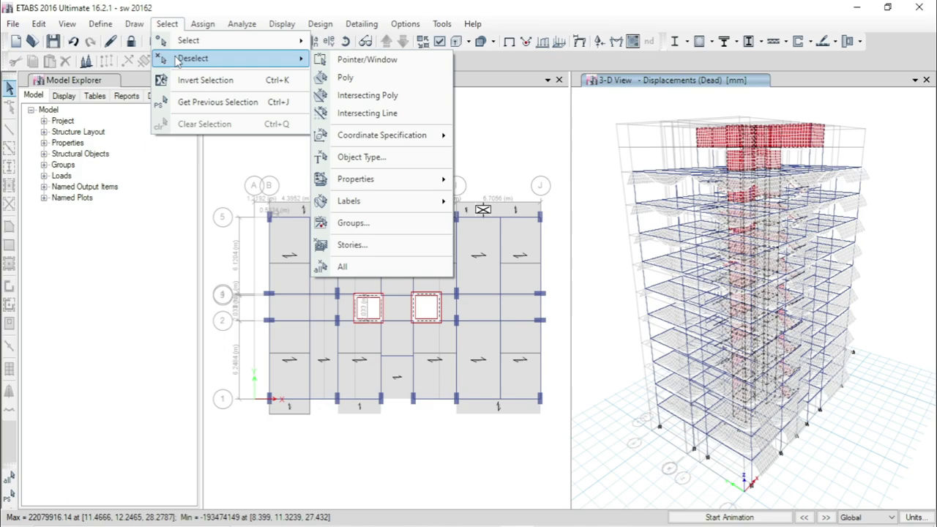
pyautogui.moveTo(378, 187)
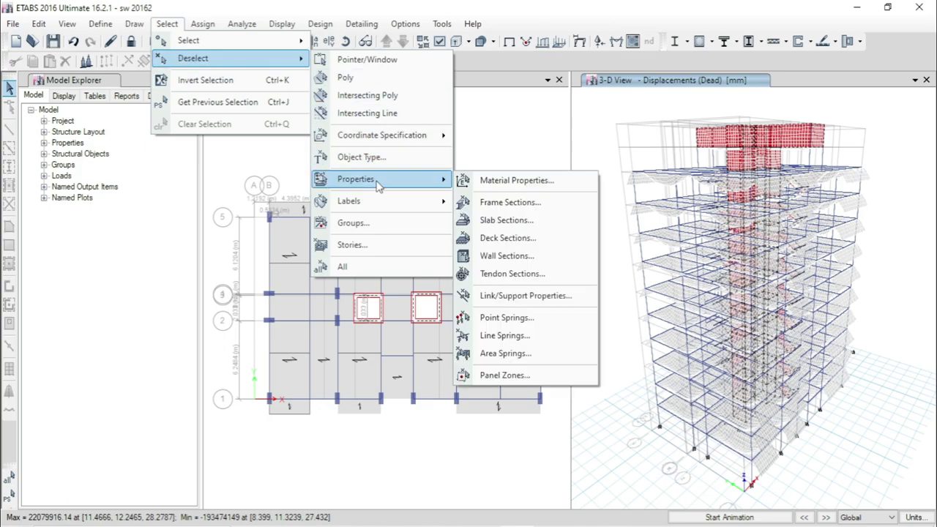
pyautogui.click(518, 220)
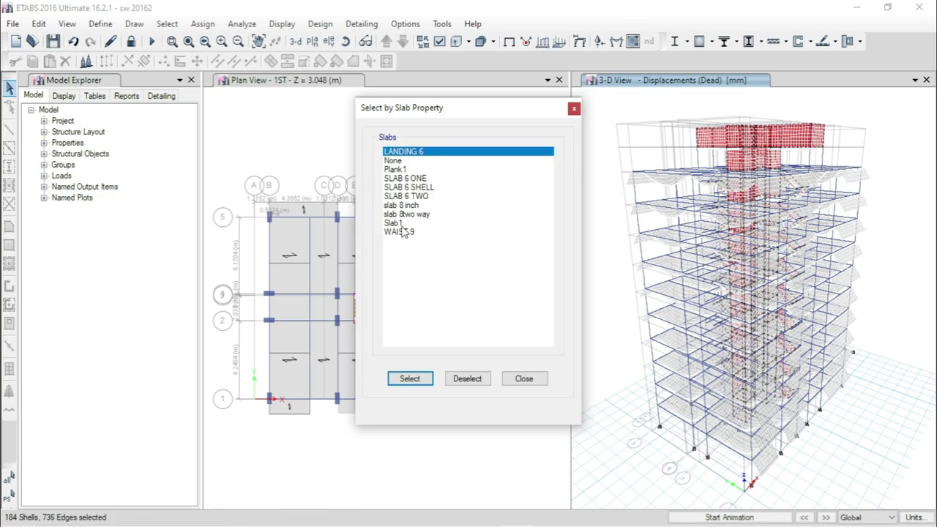
pyautogui.click(403, 232)
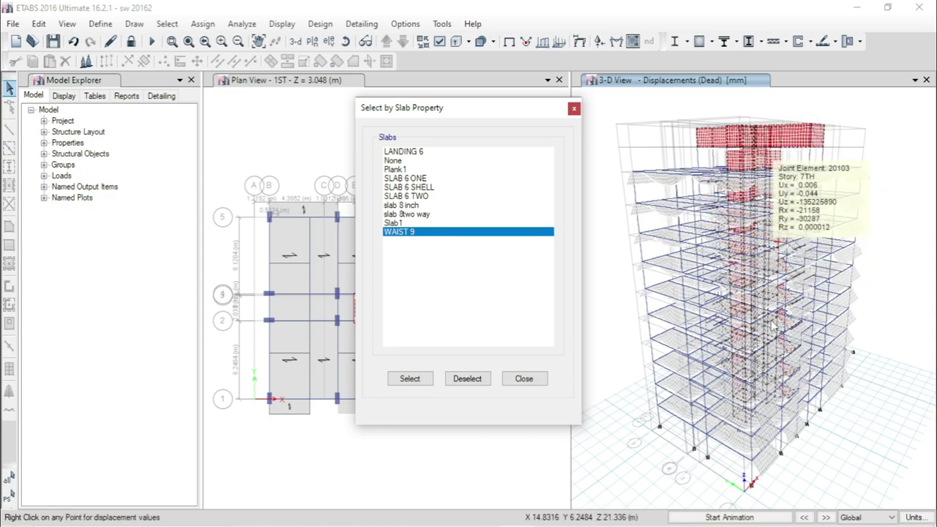
pyautogui.click(475, 382)
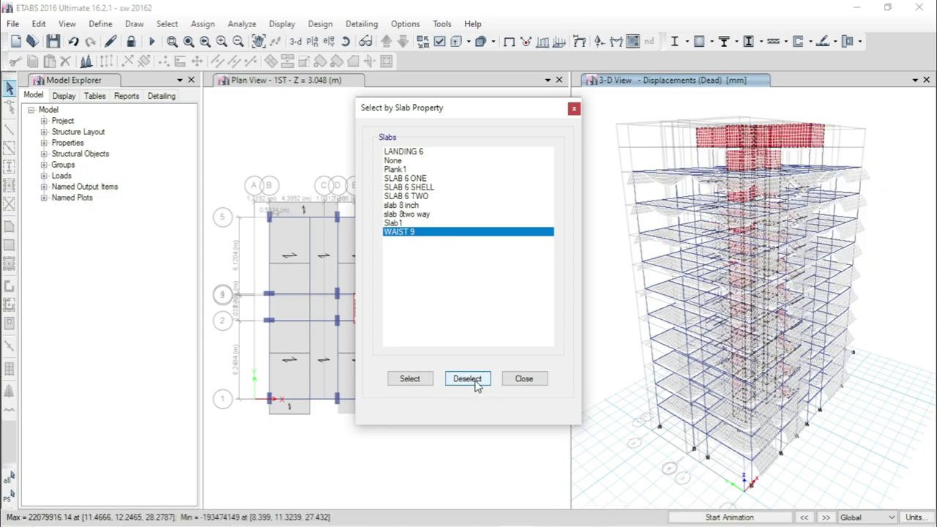
pyautogui.click(524, 382)
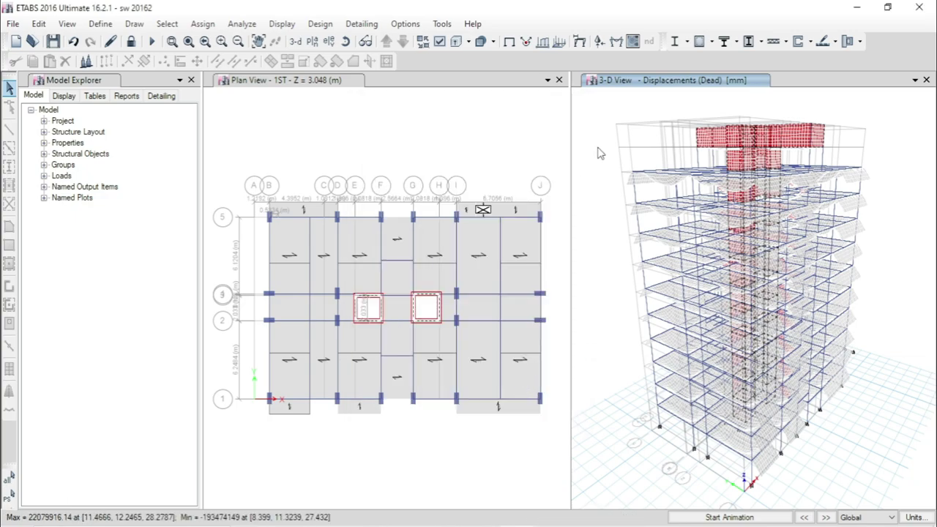
pyautogui.rightClick(595, 203)
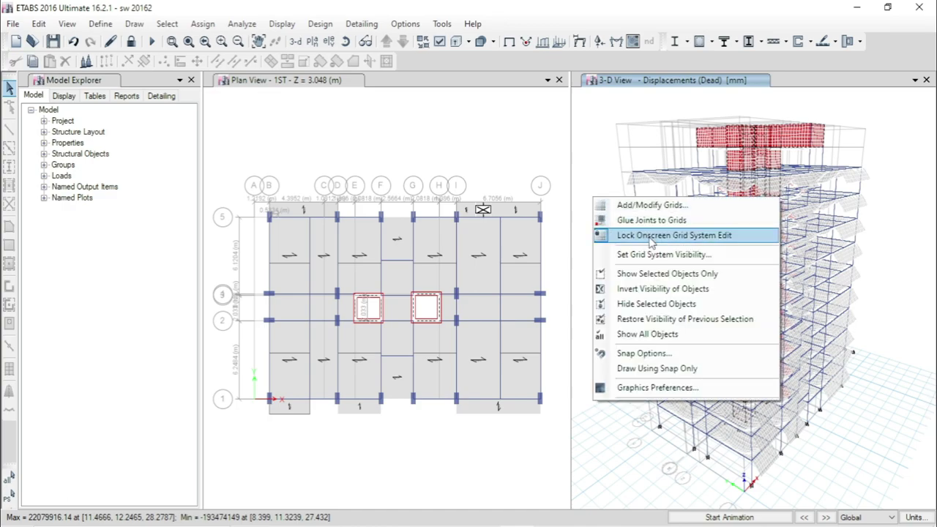
pyautogui.click(712, 283)
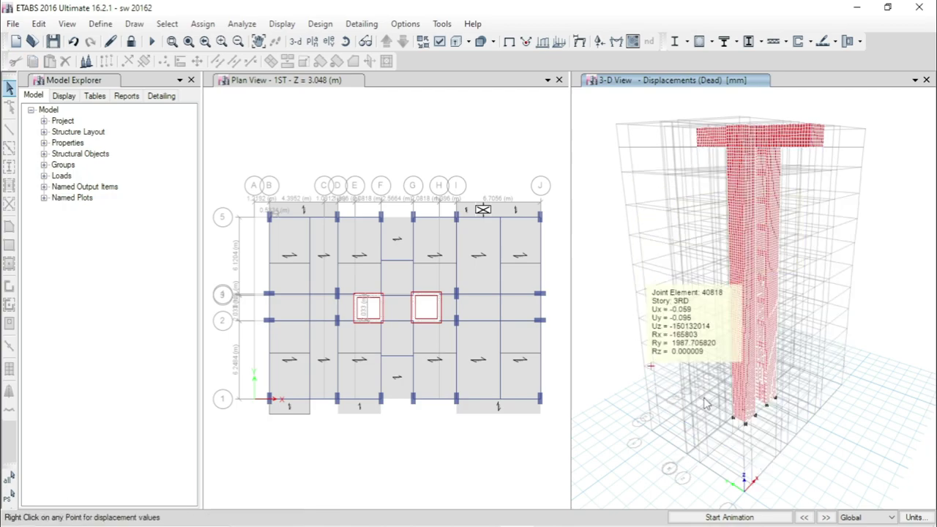
# Step: Reselect all walls by object type in the isolated 3-D view
pyautogui.click(166, 25)
pyautogui.moveTo(202, 43)
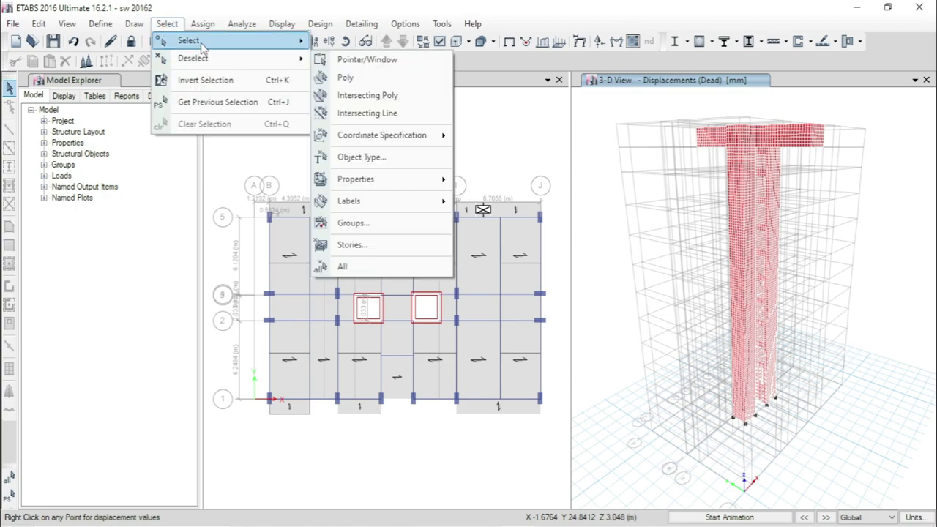
pyautogui.click(406, 140)
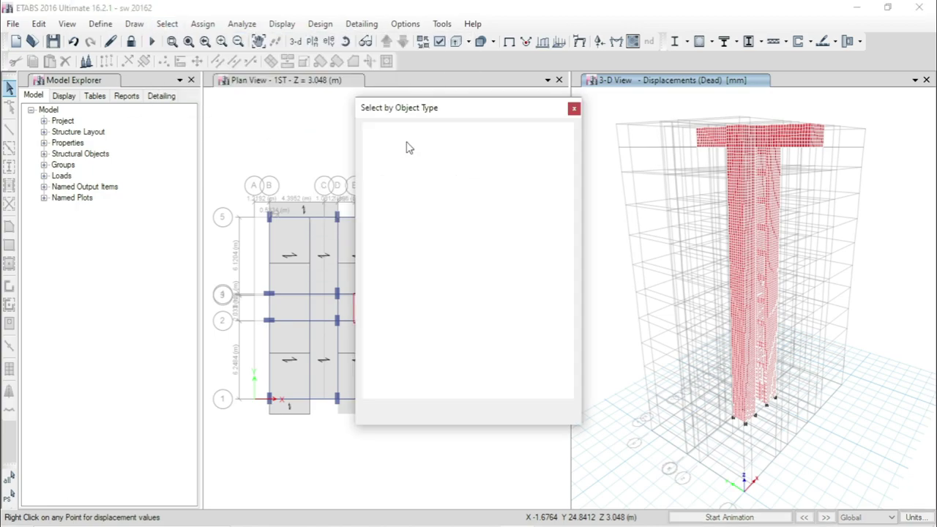
pyautogui.click(395, 197)
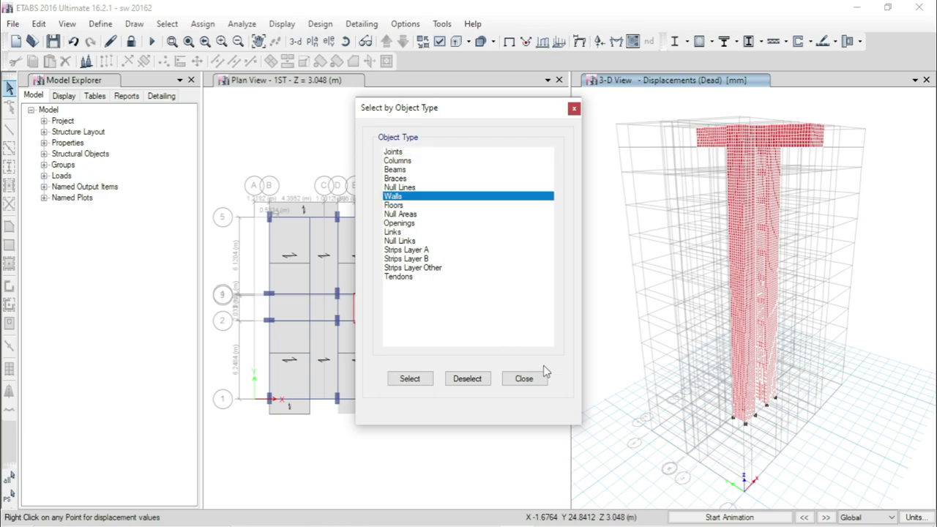
pyautogui.click(431, 382)
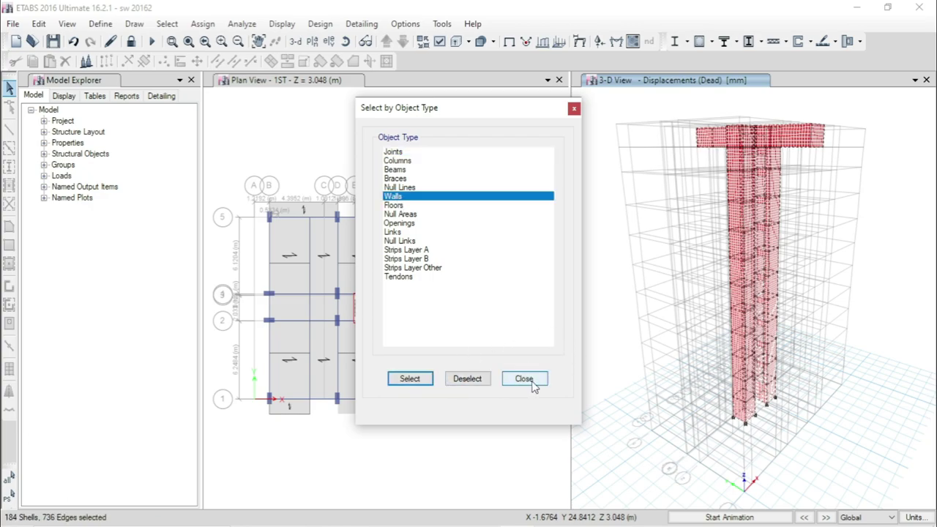
pyautogui.click(532, 386)
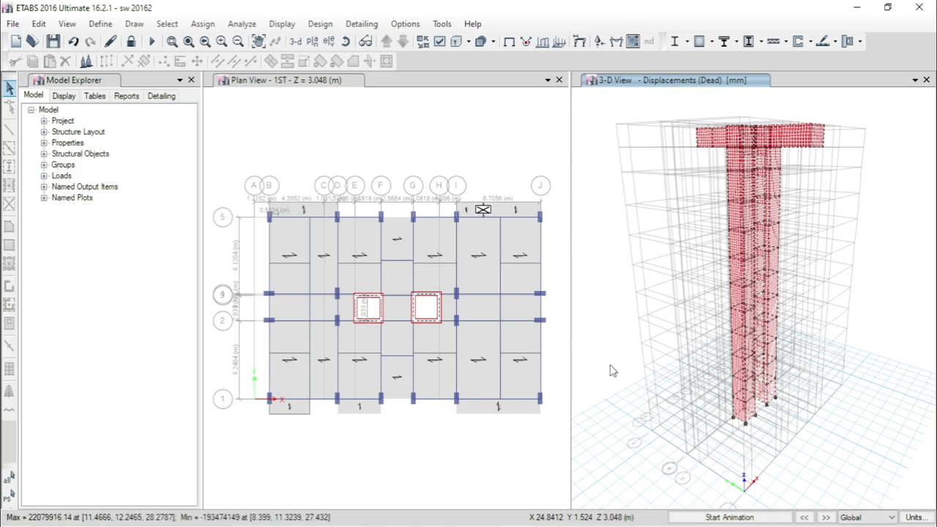
# Step: Review the shear wall design preferences for ACI 318-14 and accept them as they are
pyautogui.click(319, 24)
pyautogui.moveTo(394, 157)
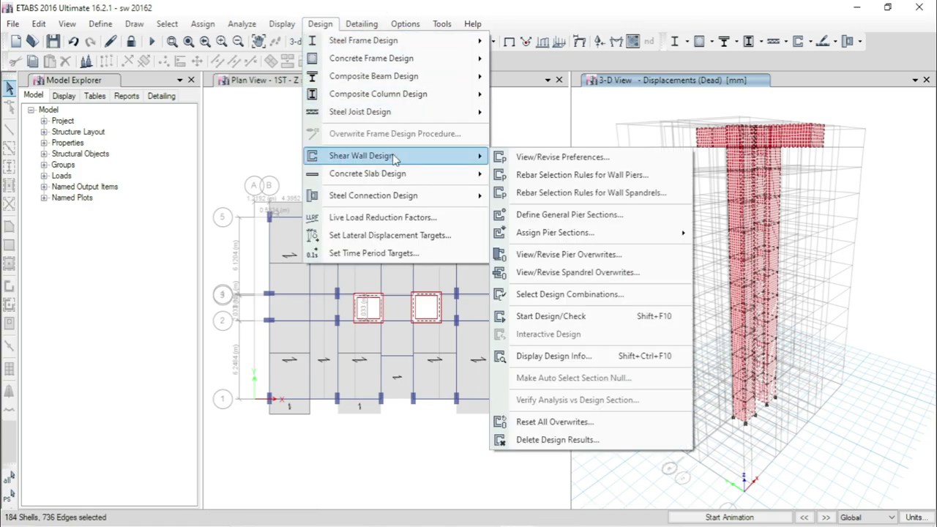
pyautogui.click(593, 160)
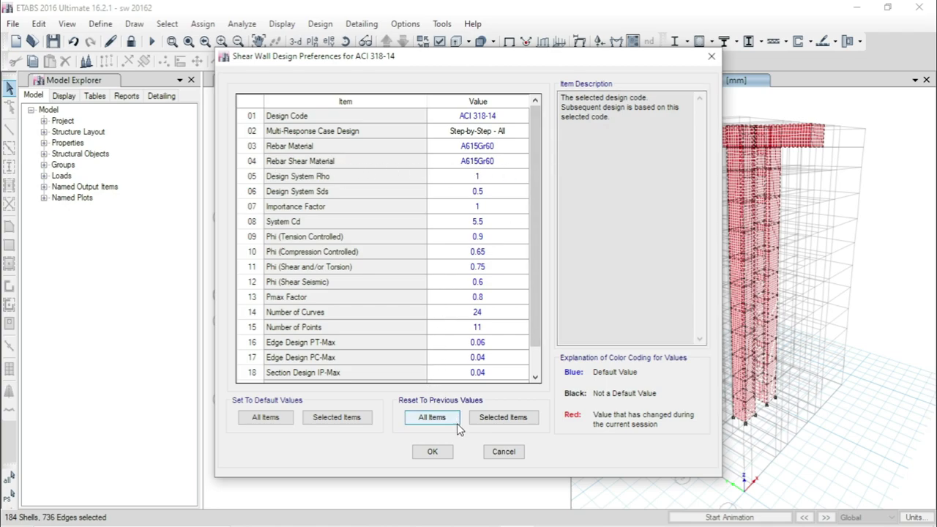
pyautogui.click(446, 453)
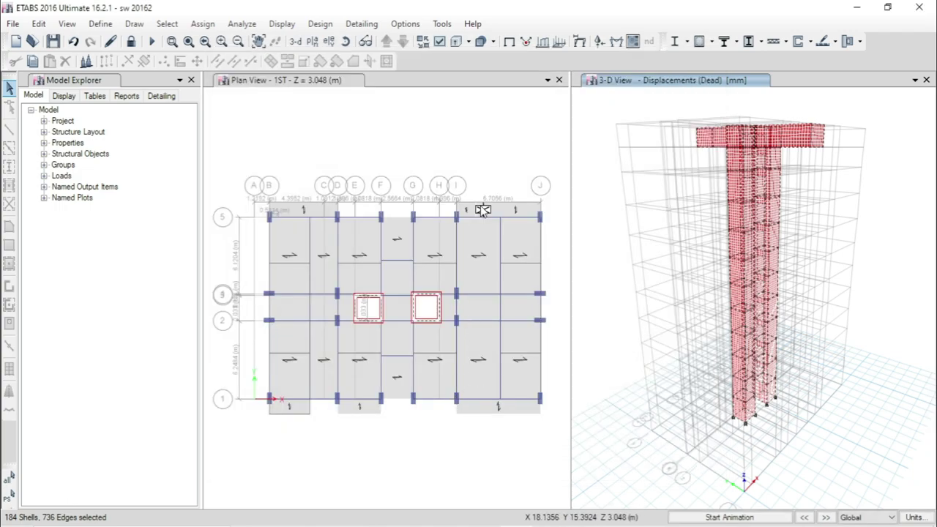
# Step: Start a uniform reinforcing assignment for the selected wall piers, with CONCRETE 3.5 KSI STONE as the pier material
pyautogui.click(320, 24)
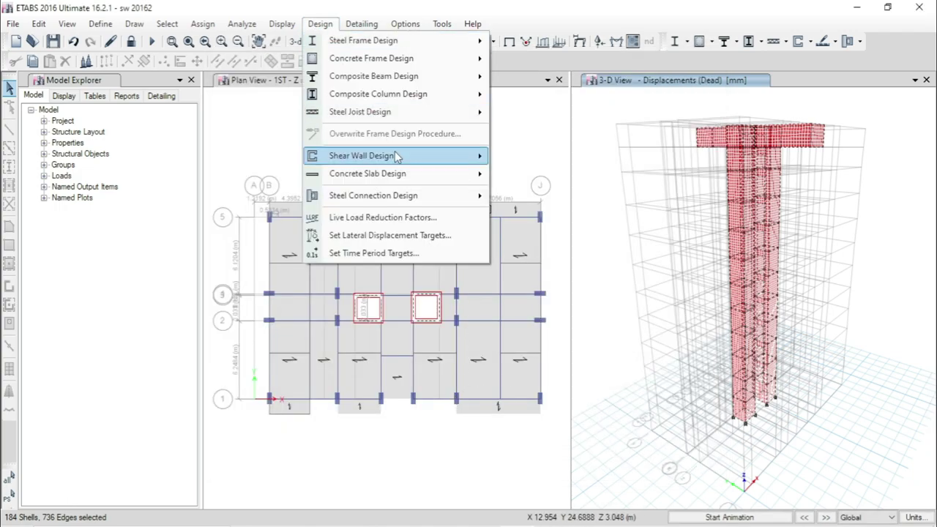
pyautogui.moveTo(397, 155)
pyautogui.moveTo(578, 236)
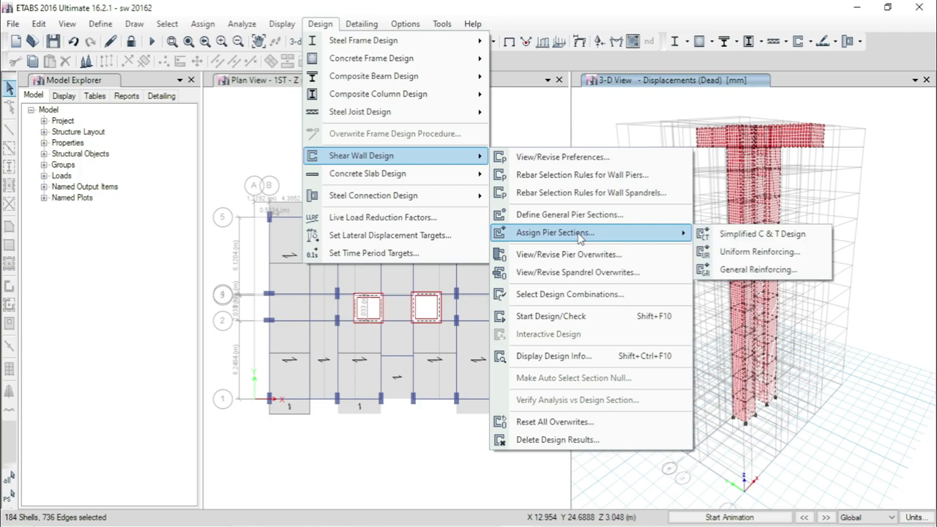
pyautogui.click(776, 256)
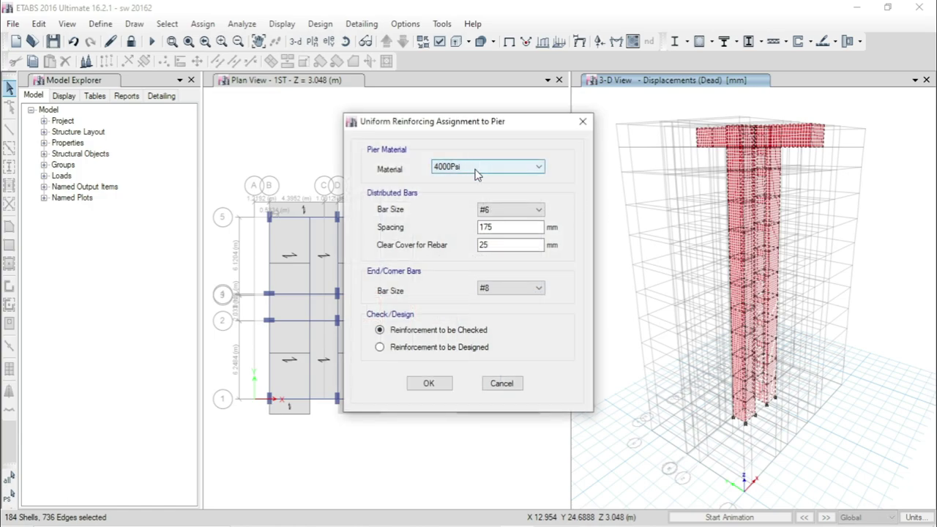
pyautogui.click(477, 173)
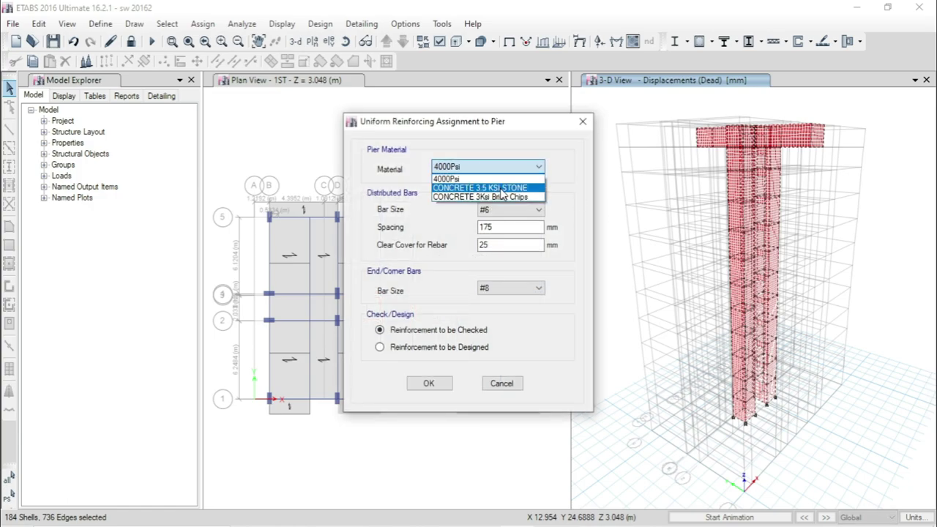
pyautogui.click(532, 188)
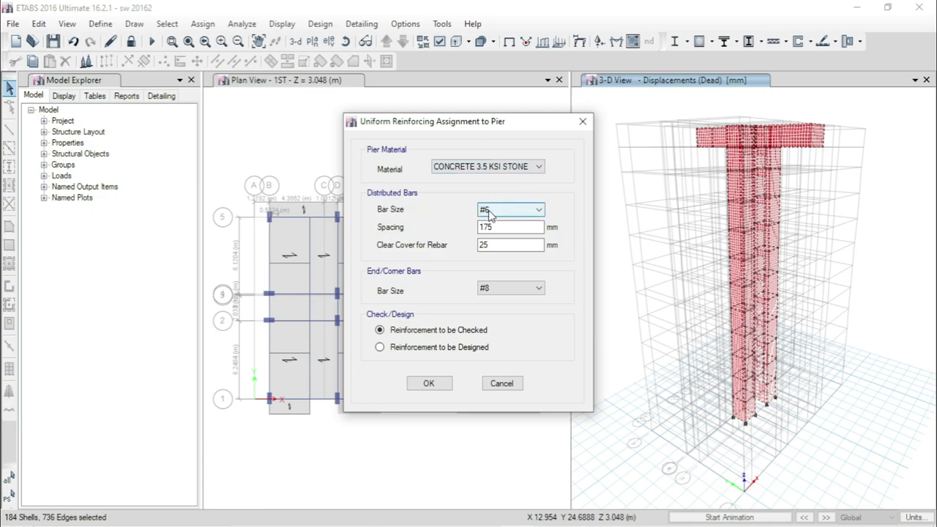
# Step: Set the distributed bar spacing to 175 mm, keep the 25 mm clear cover, and apply the pier reinforcing assignment
pyautogui.moveTo(528, 227); pyautogui.dragTo(366, 226)
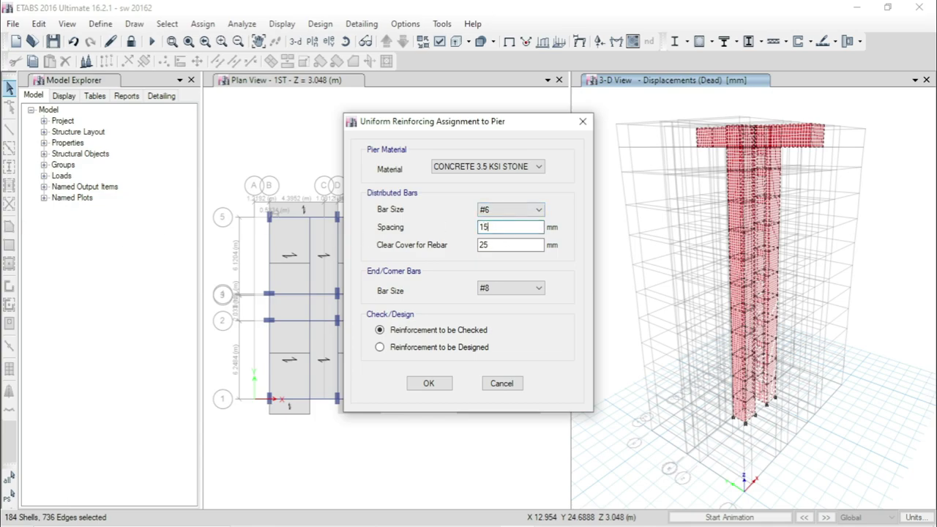
pyautogui.write('150')
pyautogui.moveTo(507, 227); pyautogui.dragTo(248, 234)
pyautogui.write('1')
pyautogui.doubleClick(514, 227)
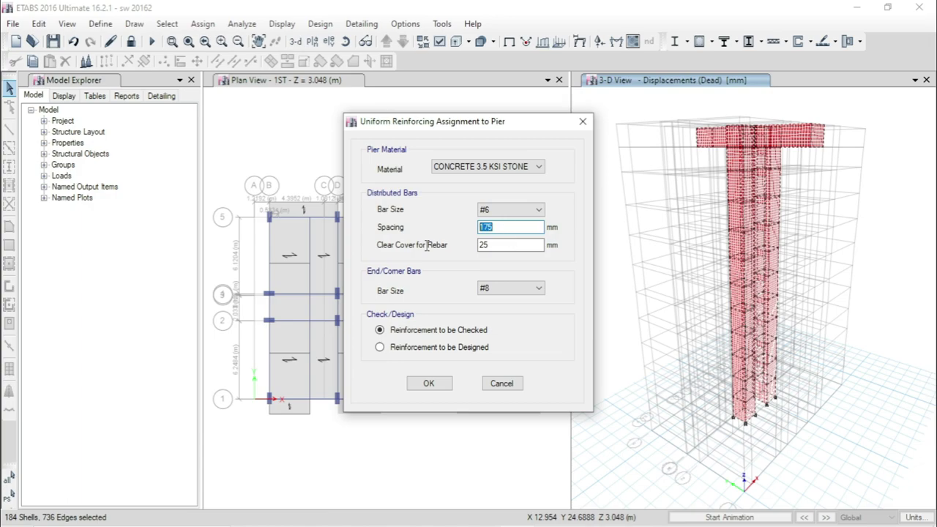
pyautogui.doubleClick(519, 245)
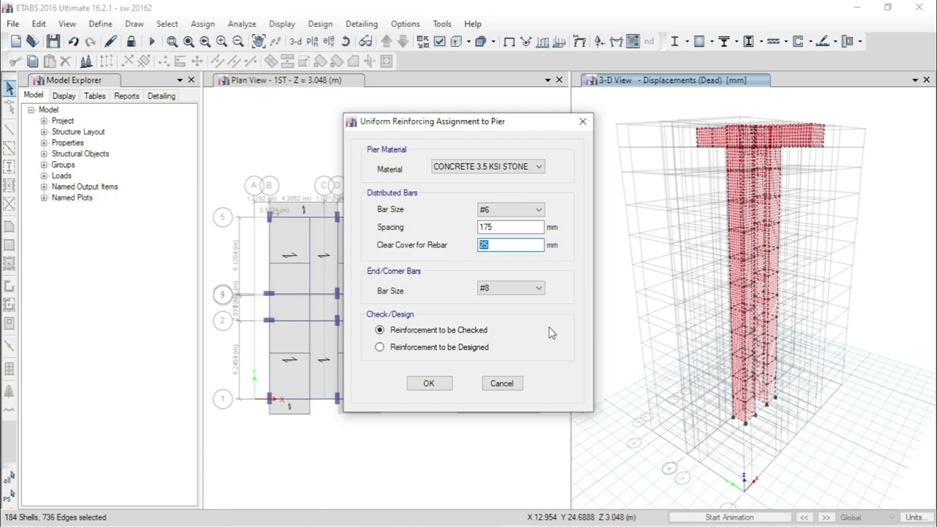
pyautogui.click(424, 384)
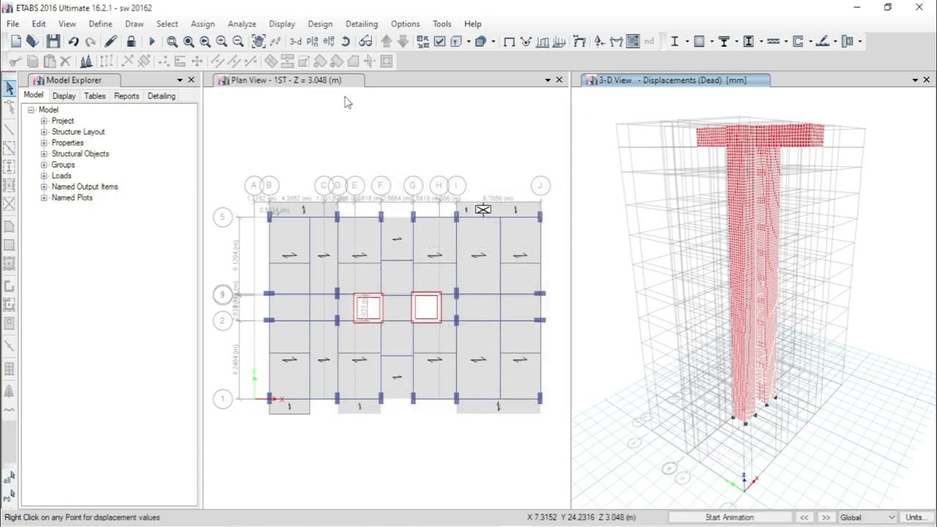
# Step: Review the design load combinations selected for wall design and accept the UDWalS list as it is
pyautogui.click(320, 23)
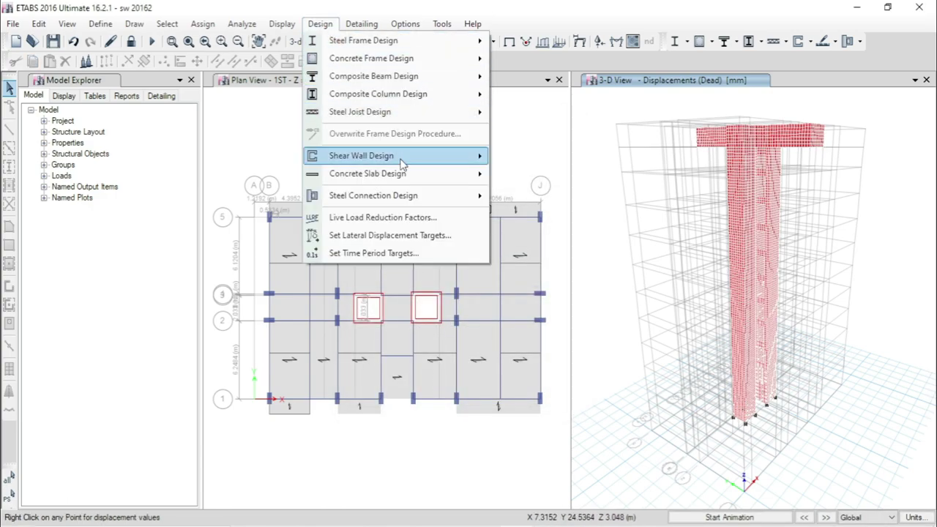
pyautogui.moveTo(401, 163)
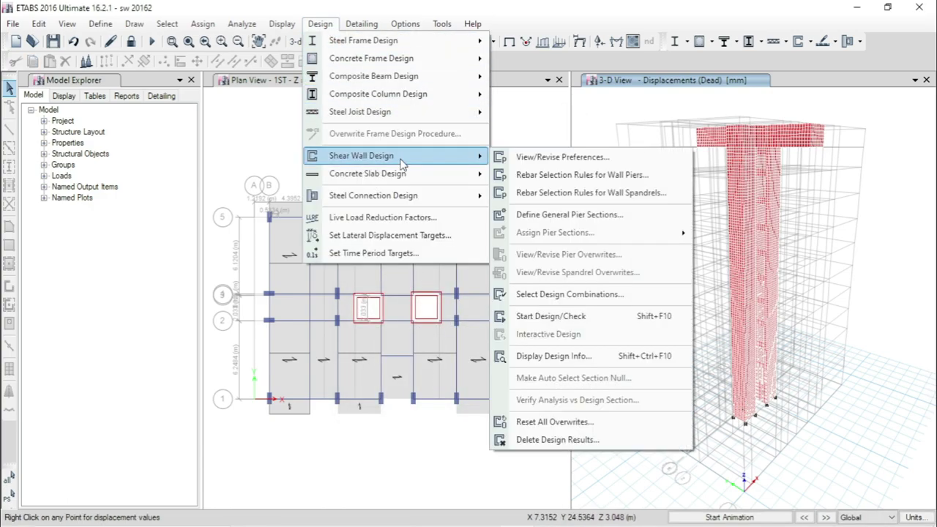
pyautogui.click(607, 294)
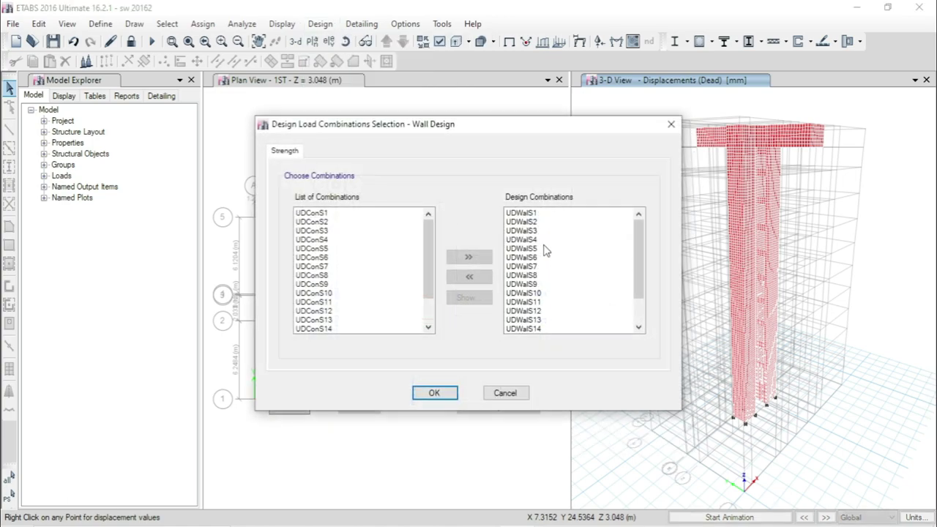
pyautogui.scroll(-2, 548, 304)
pyautogui.scroll(2, 539, 330)
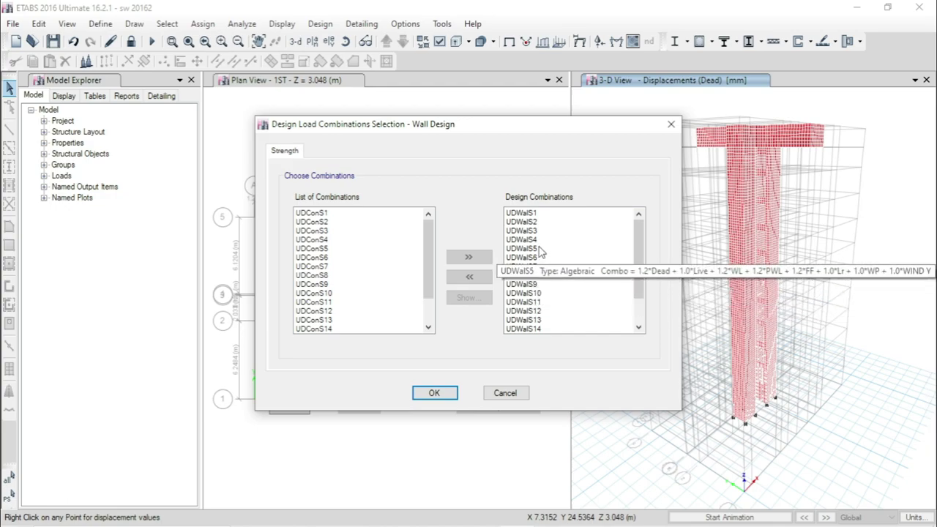
pyautogui.click(432, 396)
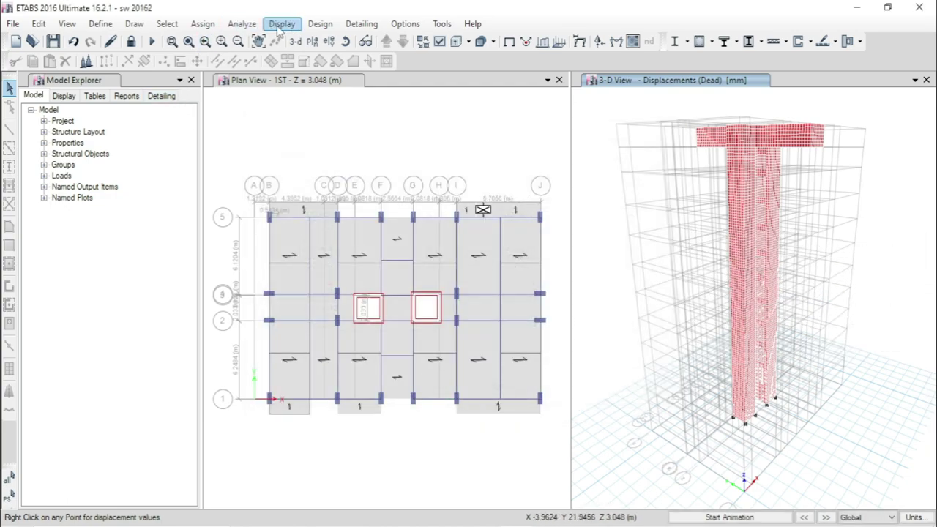
# Step: Run the shear wall design check and inspect the pier longitudinal reinforcing areas at the base of the walls
pyautogui.click(320, 23)
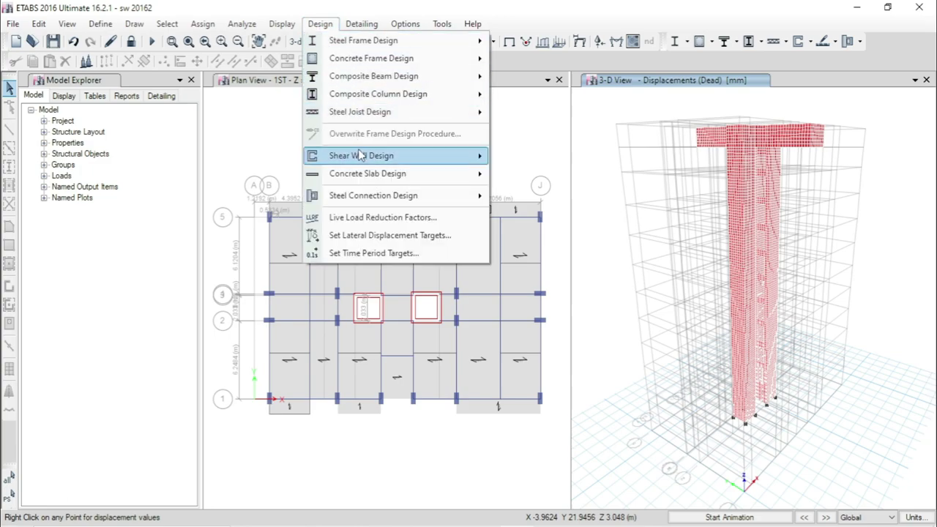
pyautogui.moveTo(361, 156)
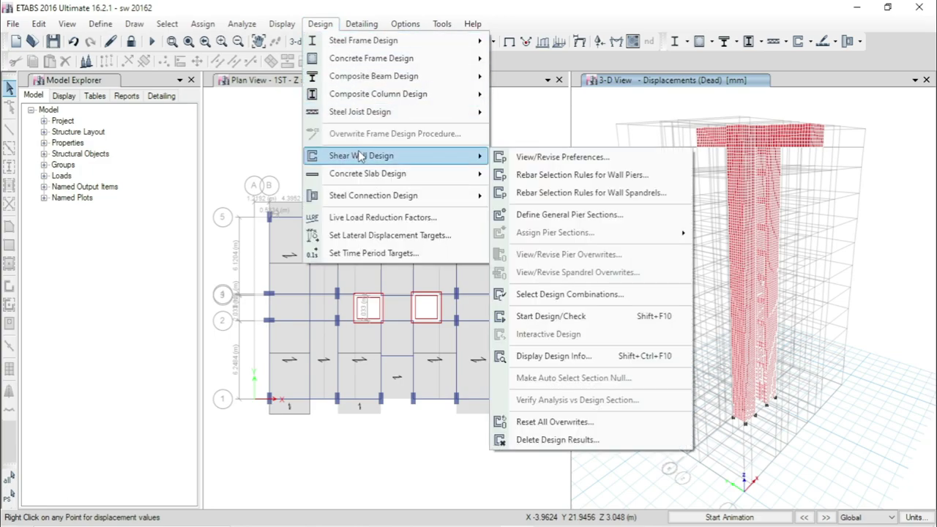
pyautogui.click(602, 321)
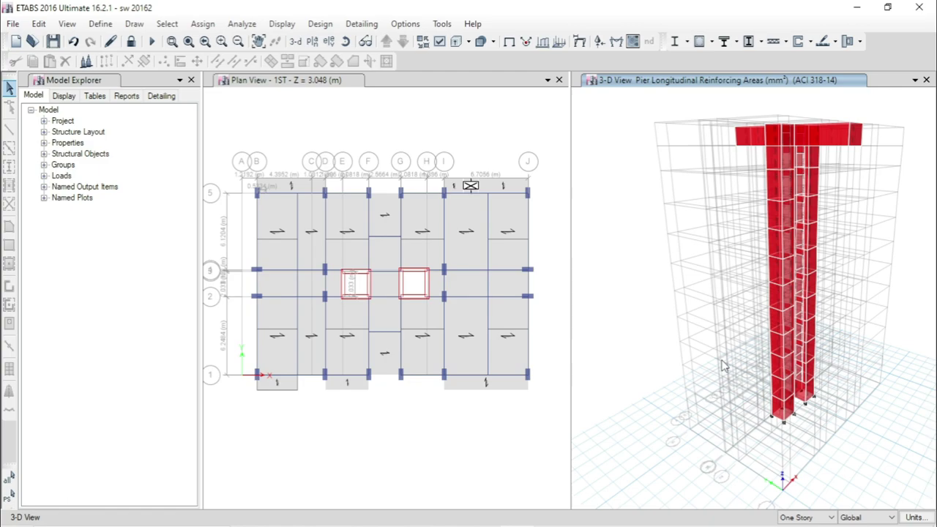
pyautogui.moveTo(723, 367); pyautogui.dragTo(680, 359, button='middle')
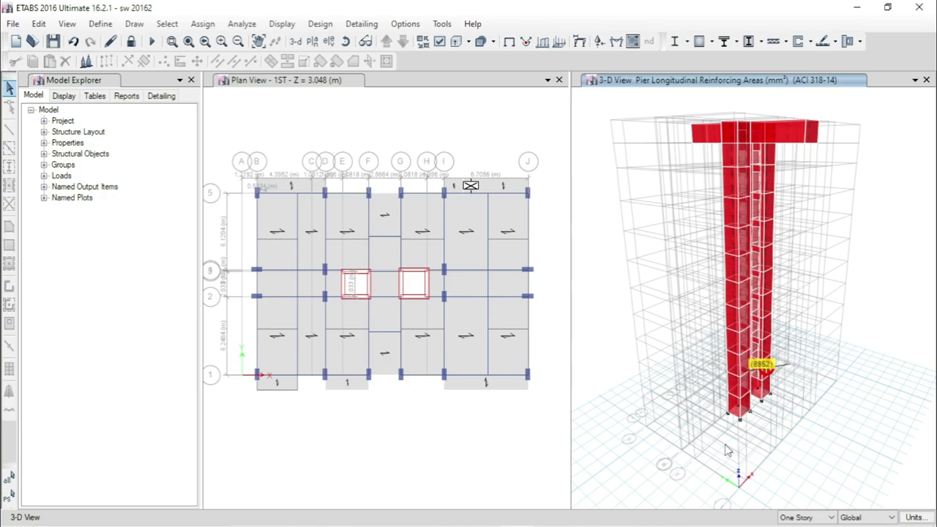
pyautogui.scroll(2, 725, 421)
pyautogui.scroll(5, 723, 418)
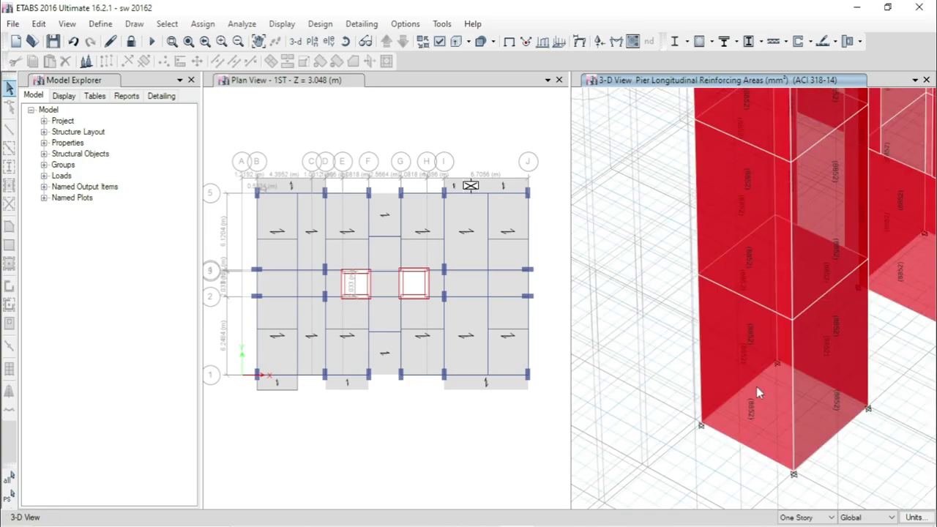
pyautogui.click(747, 464)
pyautogui.scroll(-4, 768, 430)
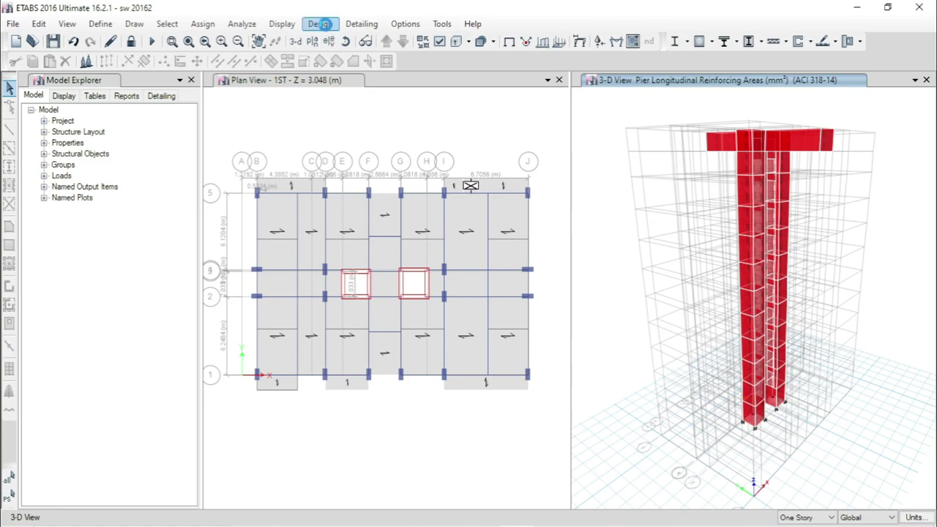
# Step: Display the Identify All Failures design output on the 3-D walls and check the piers for failures
pyautogui.click(320, 24)
pyautogui.moveTo(410, 156)
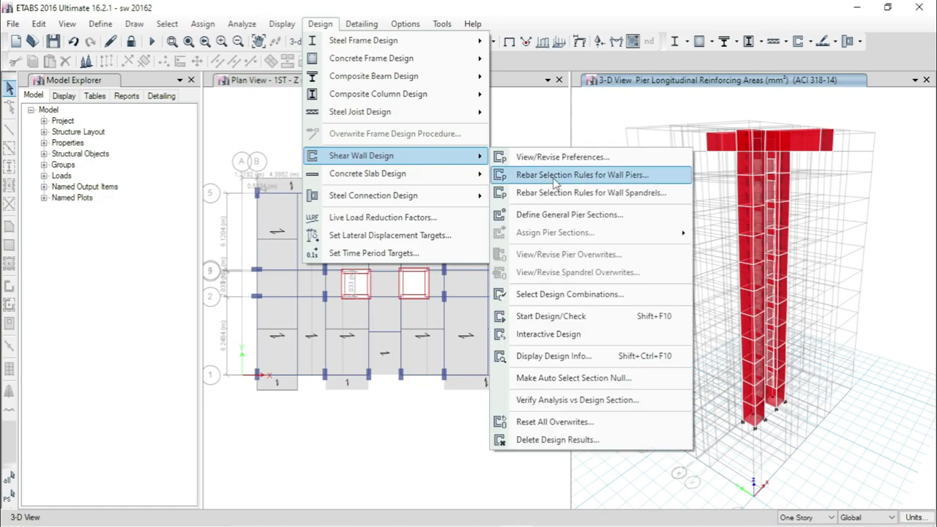
pyautogui.click(579, 357)
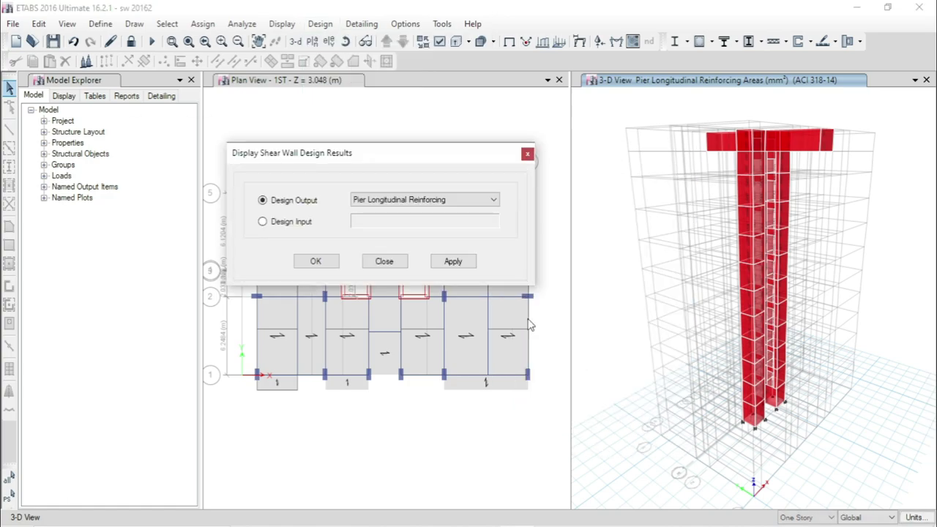
pyautogui.click(413, 200)
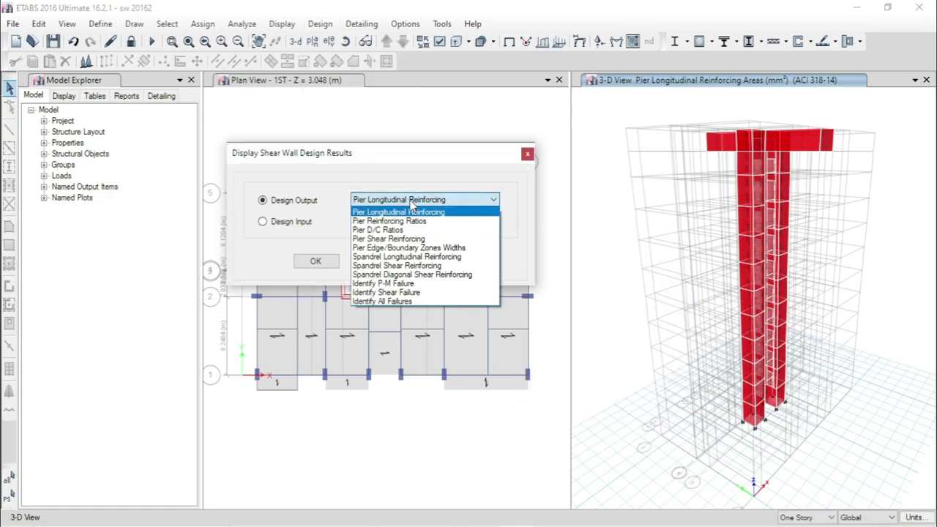
pyautogui.click(392, 301)
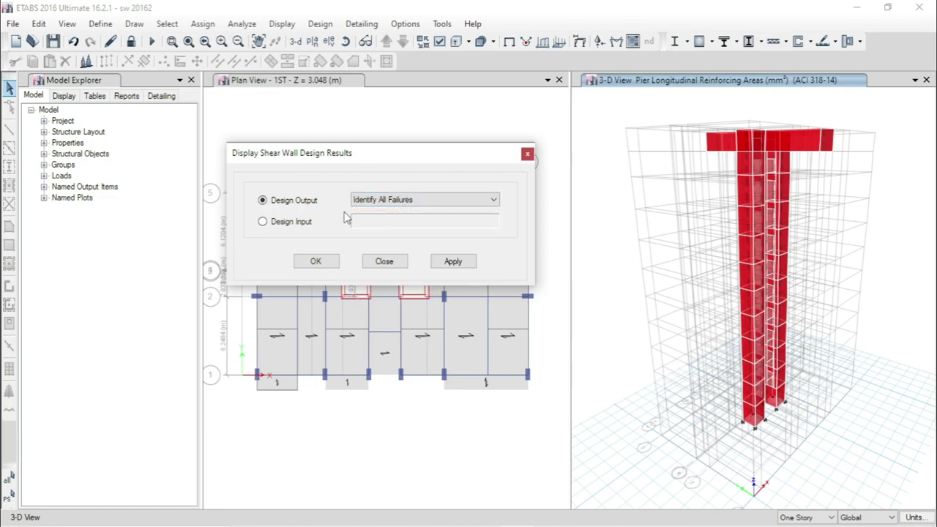
pyautogui.click(460, 266)
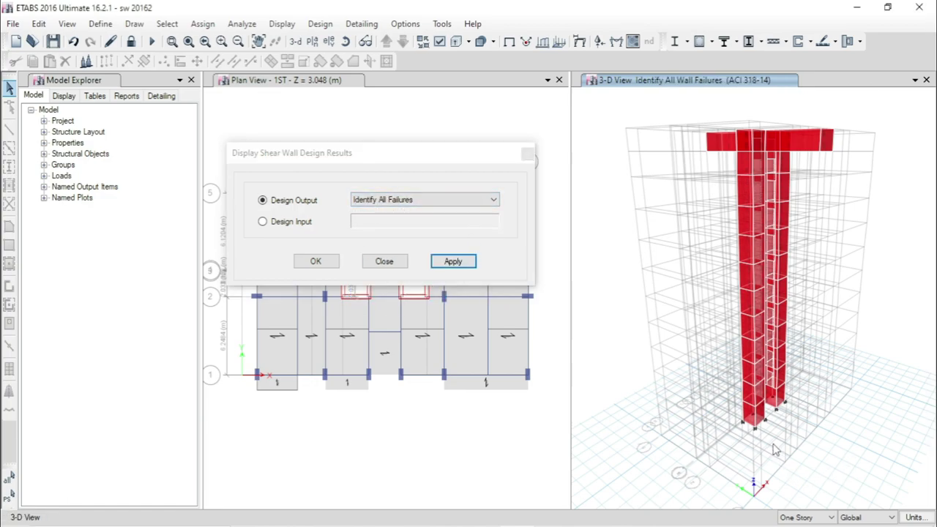
pyautogui.scroll(5, 849, 469)
pyautogui.scroll(-5, 863, 470)
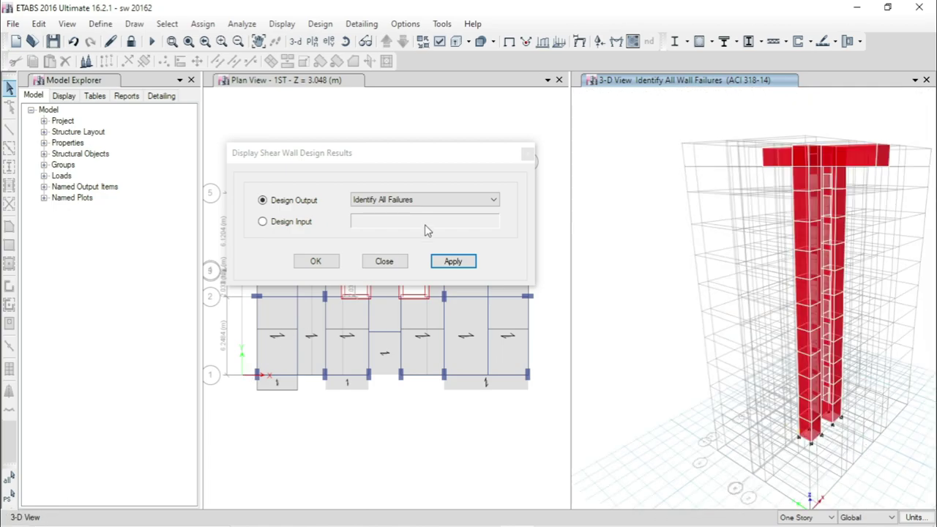
# Step: Display the Pier D/C Ratios on the walls and inspect them at the lower stories
pyautogui.click(427, 206)
pyautogui.click(401, 231)
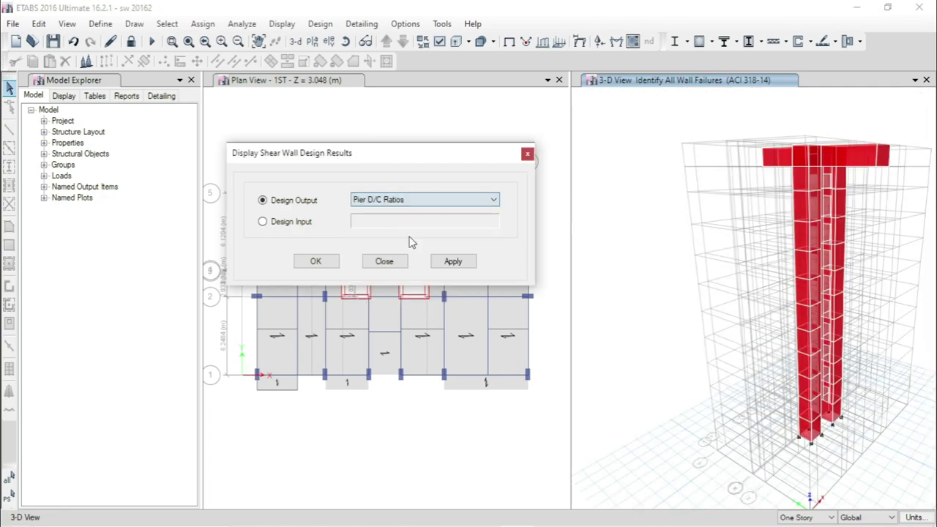
pyautogui.click(455, 261)
pyautogui.scroll(5, 857, 431)
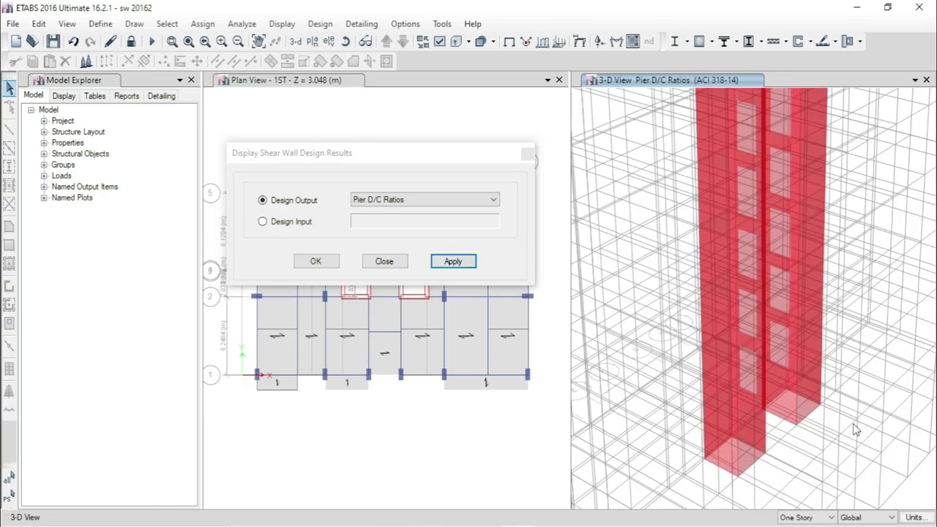
# Step: Display the Pier Shear Reinforcing output on the walls in the 3-D view
pyautogui.click(430, 201)
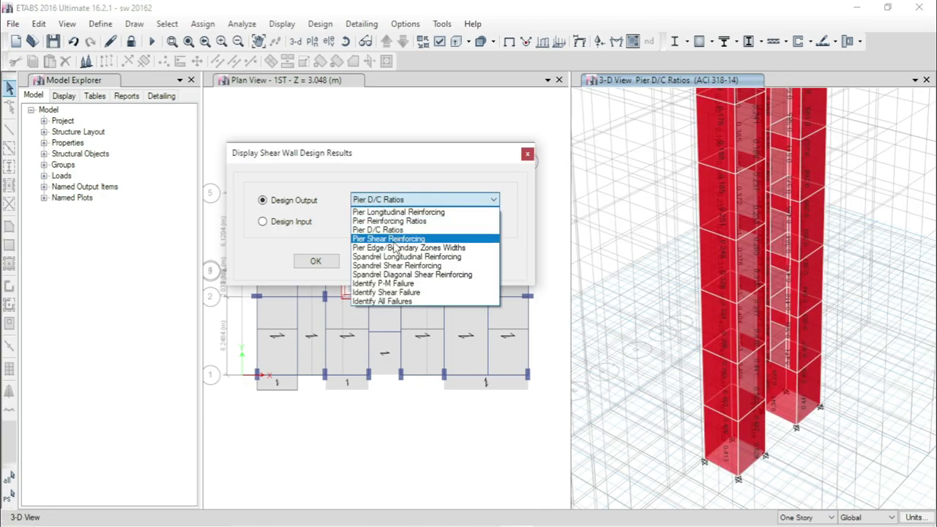
pyautogui.click(396, 239)
pyautogui.click(467, 264)
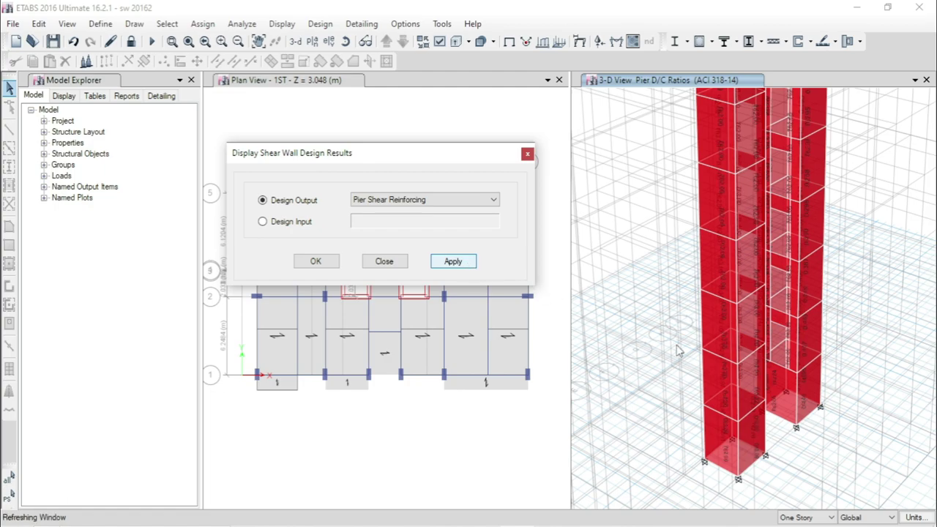
# Step: Return the wall display to Pier Longitudinal Reinforcing and close the shear wall design results dialog
pyautogui.click(432, 201)
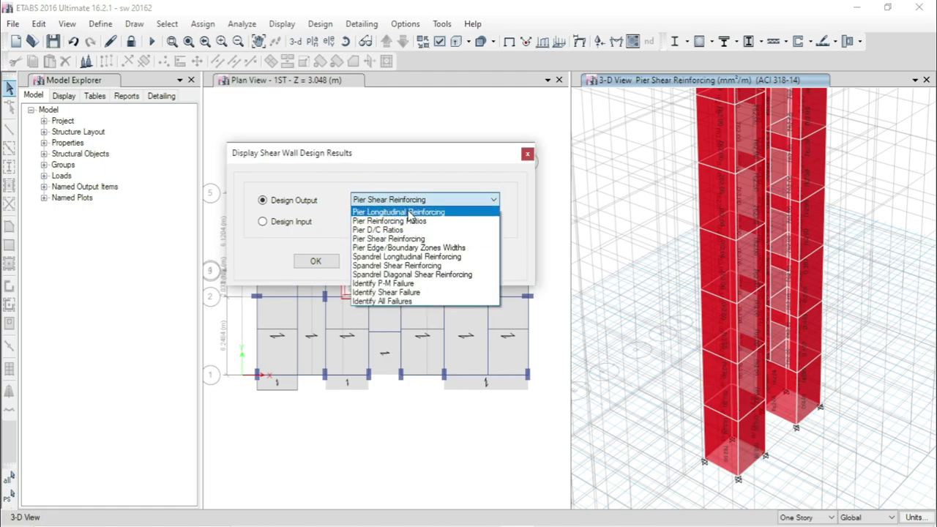
pyautogui.click(408, 211)
pyautogui.click(469, 266)
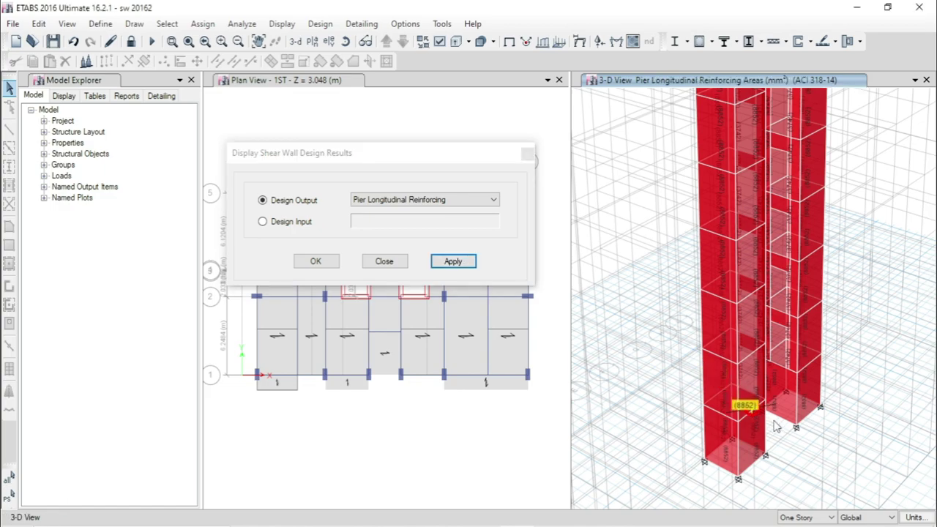
pyautogui.scroll(-4, 777, 429)
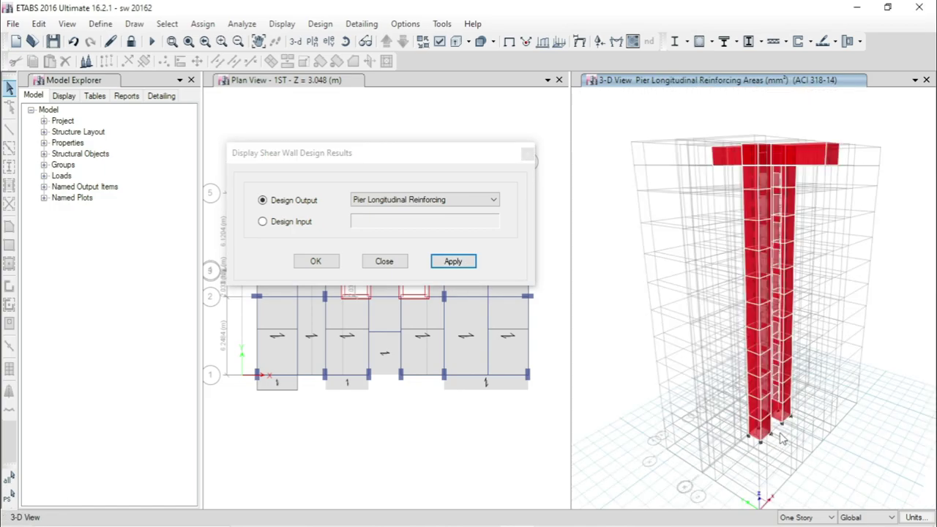
pyautogui.click(528, 157)
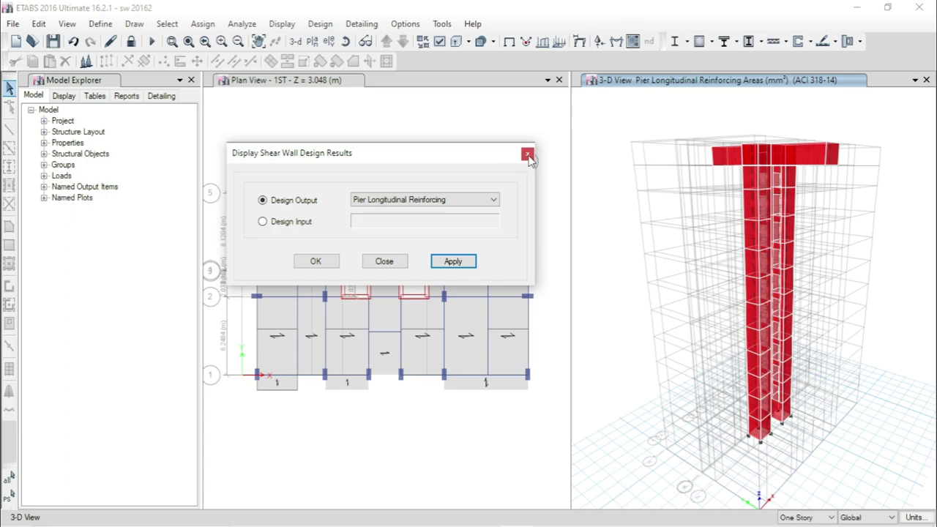
pyautogui.click(528, 156)
# Step: Open the design details report for first-story wall pier PW2
pyautogui.scroll(5, 732, 411)
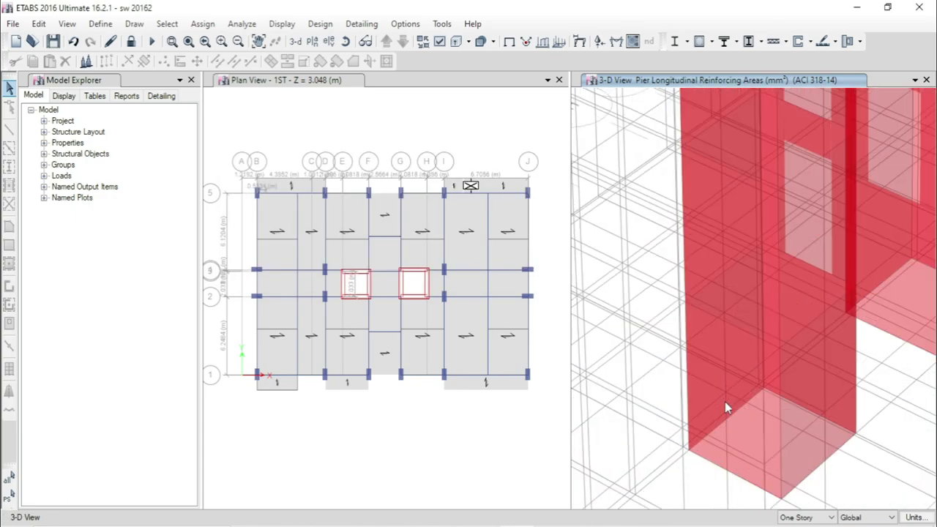
pyautogui.click(726, 401)
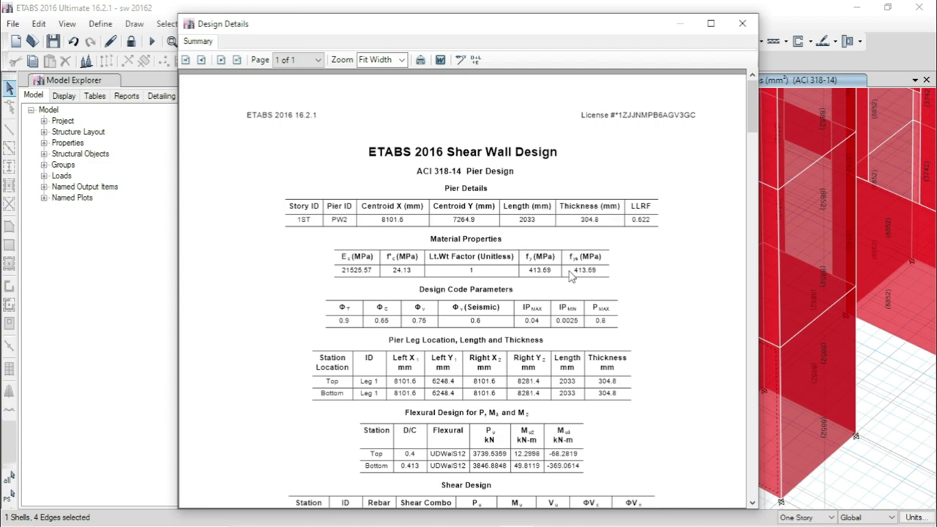
# Step: Switch to the shear wall design workbook in Excel and set the thickness of the shear wall to 304.8 mm
pyautogui.click(458, 517)
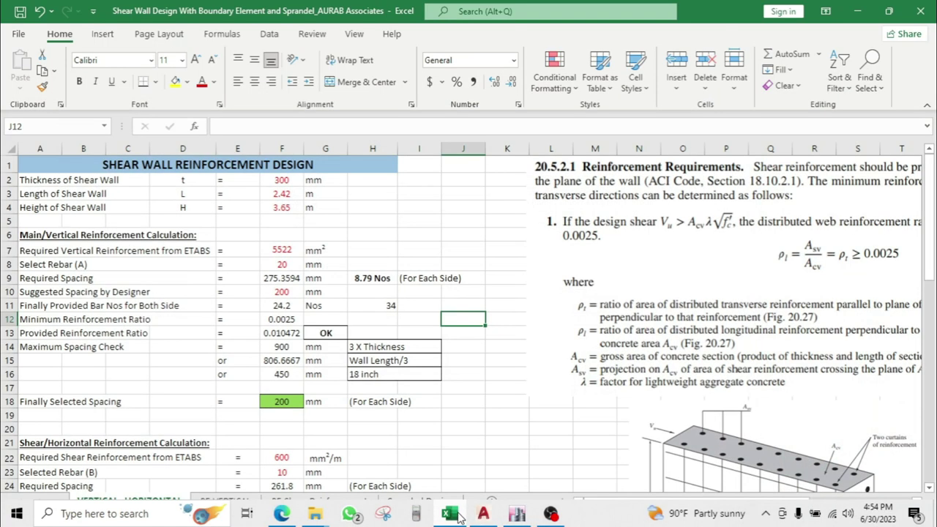
pyautogui.click(288, 179)
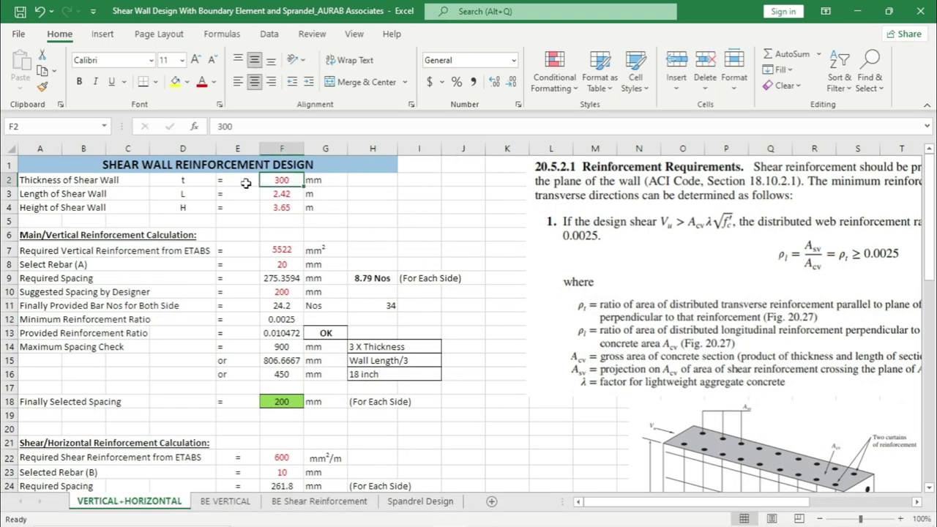
pyautogui.click(53, 182)
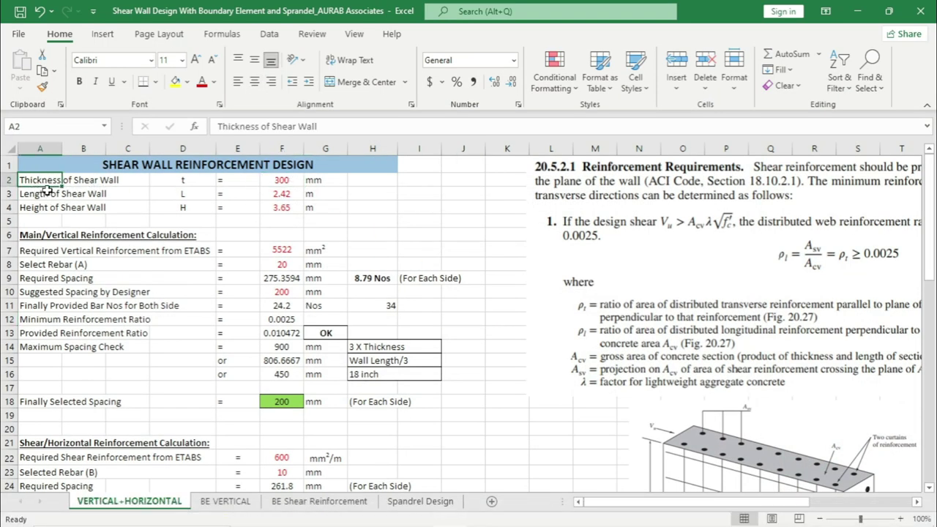
pyautogui.click(289, 183)
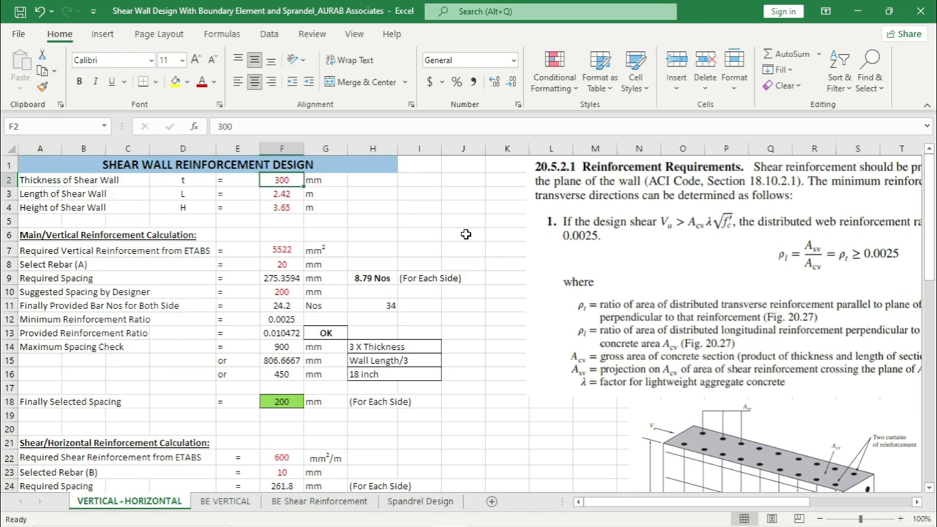
pyautogui.write('30')
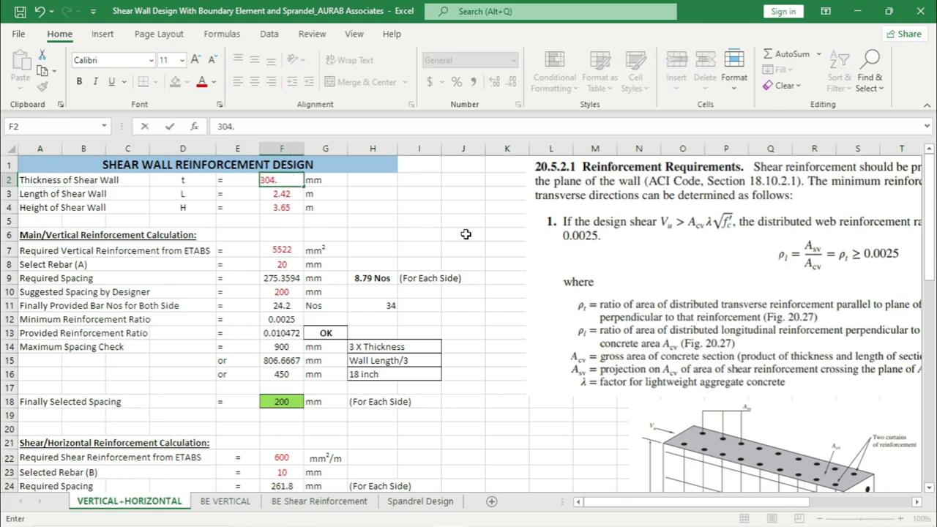
pyautogui.click(466, 233)
# Step: Set the length of the shear wall to 2.033 m in the reinforcement design sheet
pyautogui.click(290, 196)
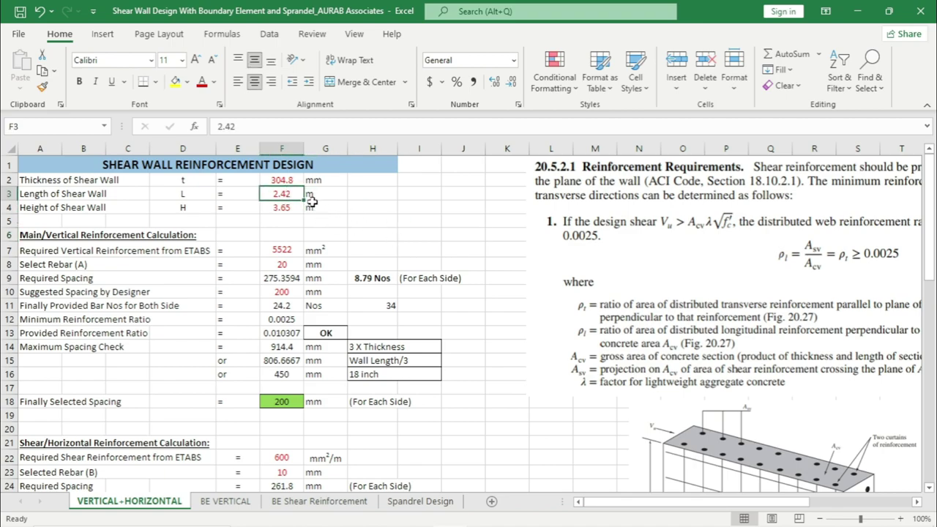
pyautogui.write('2')
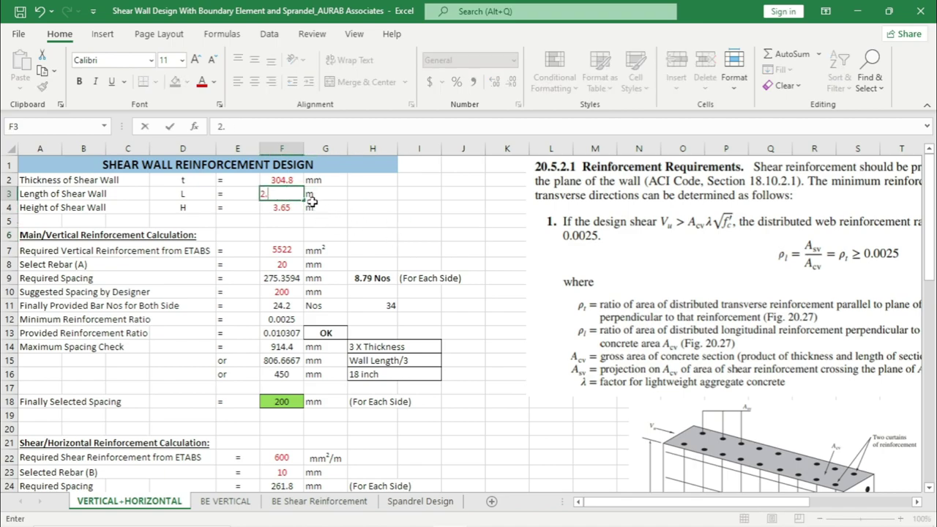
pyautogui.write('.033')
pyautogui.click(351, 208)
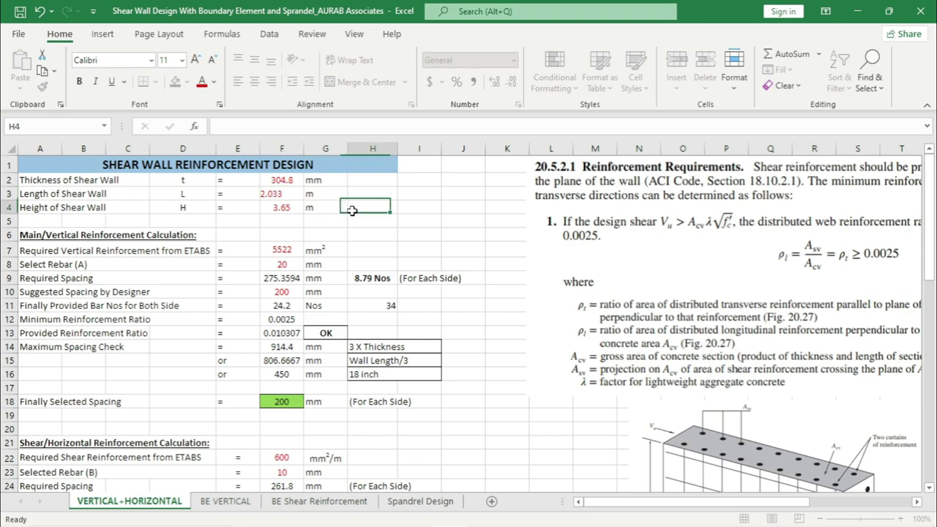
# Step: Set the height of the shear wall to 3.048 m in the reinforcement design sheet
pyautogui.click(296, 207)
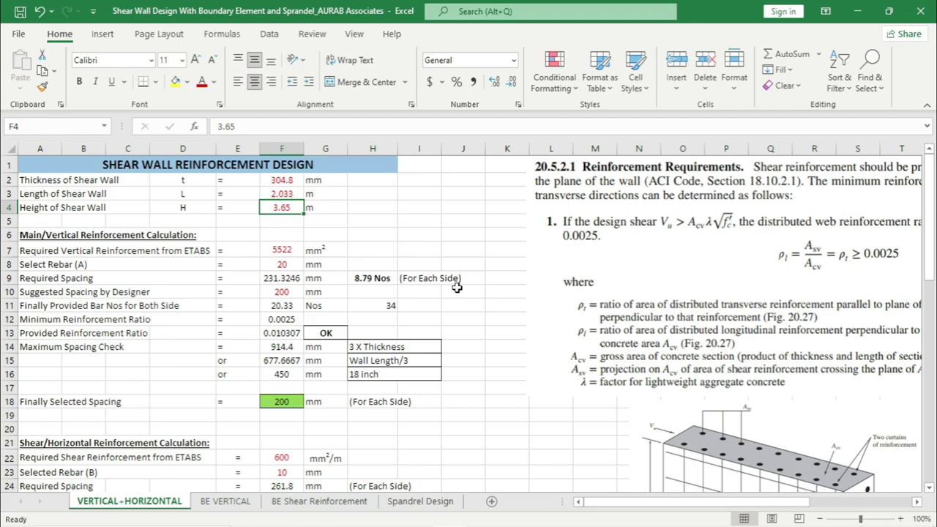
pyautogui.write('3')
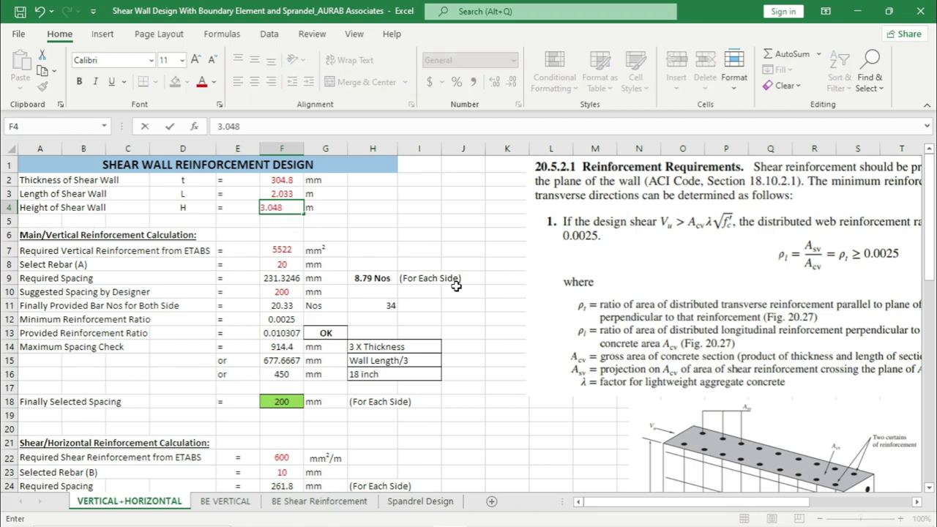
pyautogui.click(423, 235)
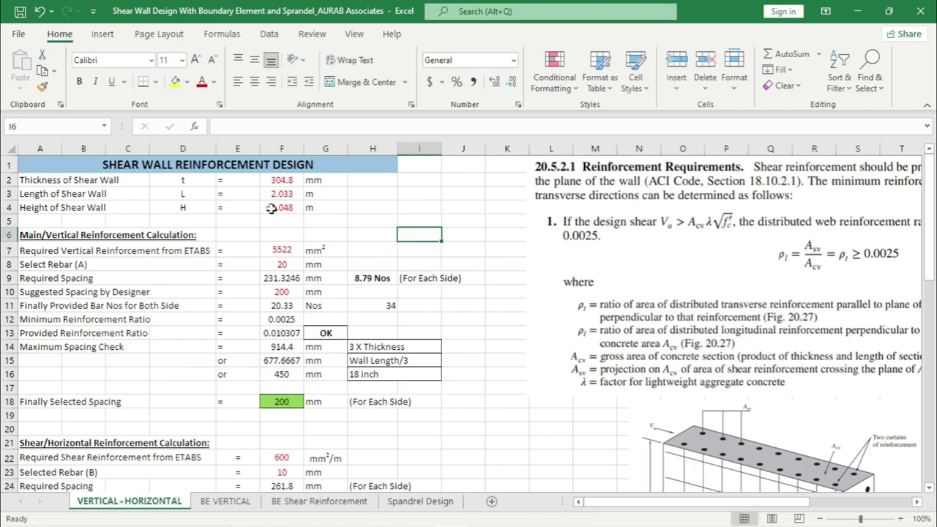
# Step: Switch to ETABS, close the pier's design details report and check the wall's longitudinal reinforcing area in the 3-D view
pyautogui.click(27, 235)
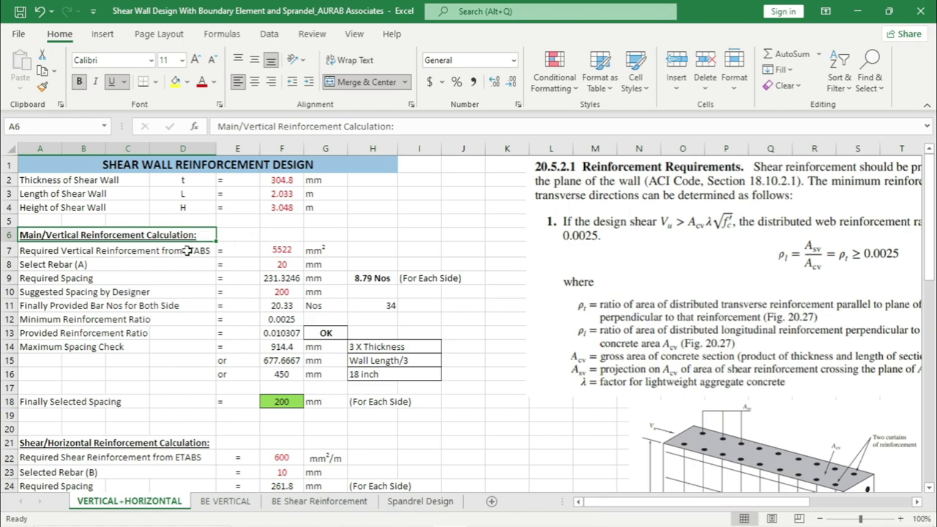
pyautogui.click(92, 253)
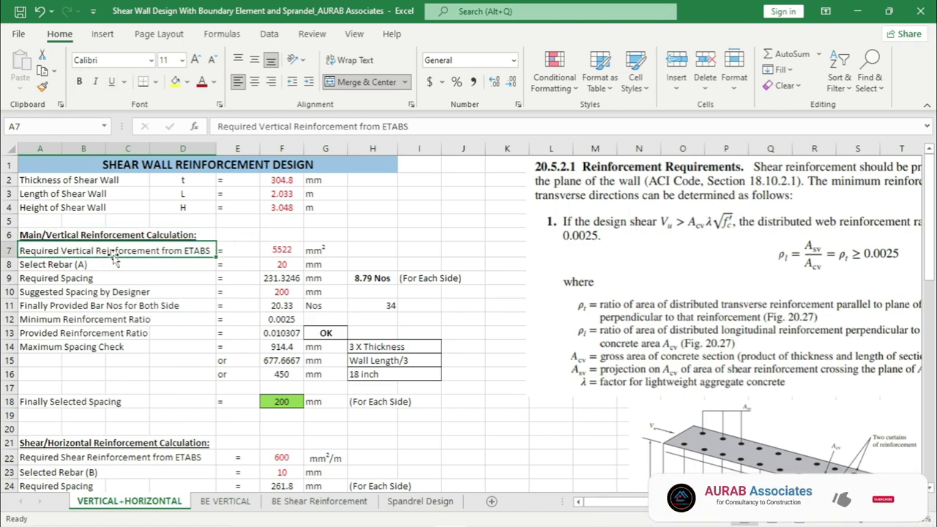
pyautogui.click(286, 249)
pyautogui.click(517, 514)
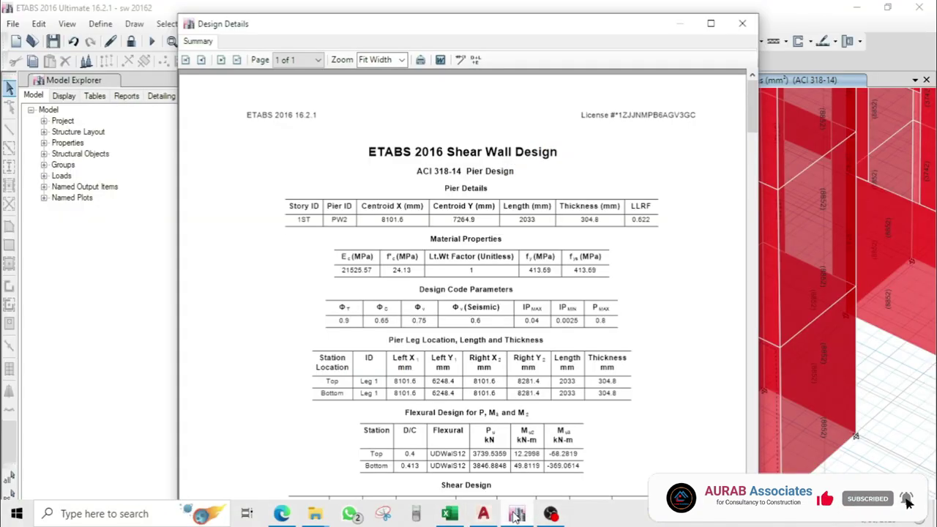
pyautogui.click(743, 24)
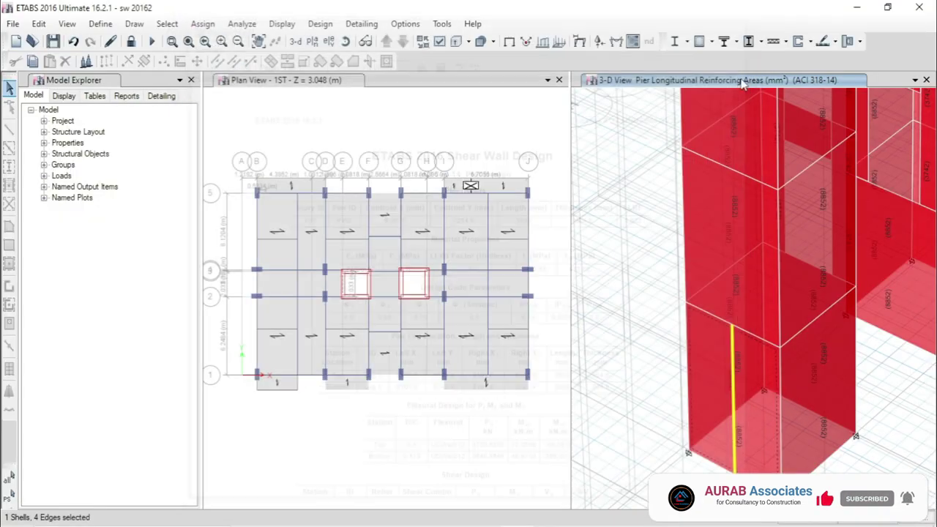
pyautogui.click(737, 359)
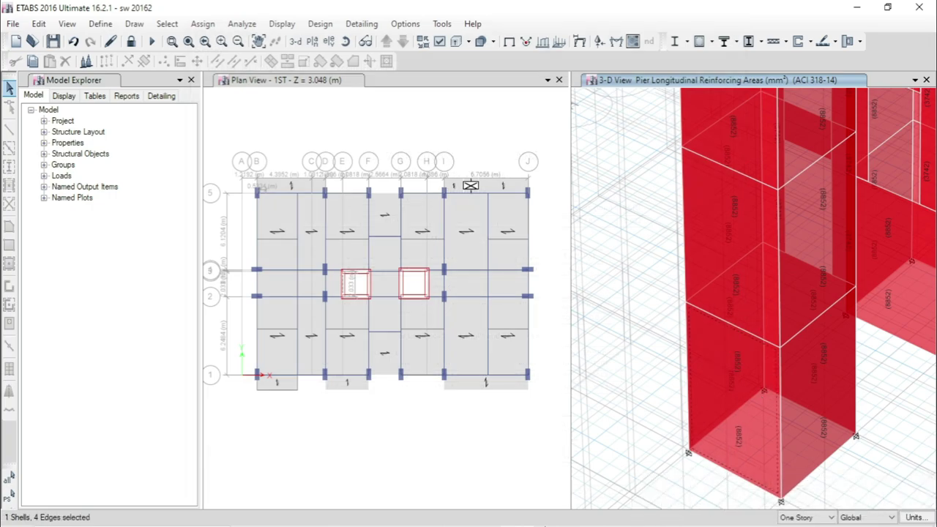
# Step: Switch back to the Excel workbook and set the required vertical reinforcement from ETABS to 8858 mm²
pyautogui.click(450, 515)
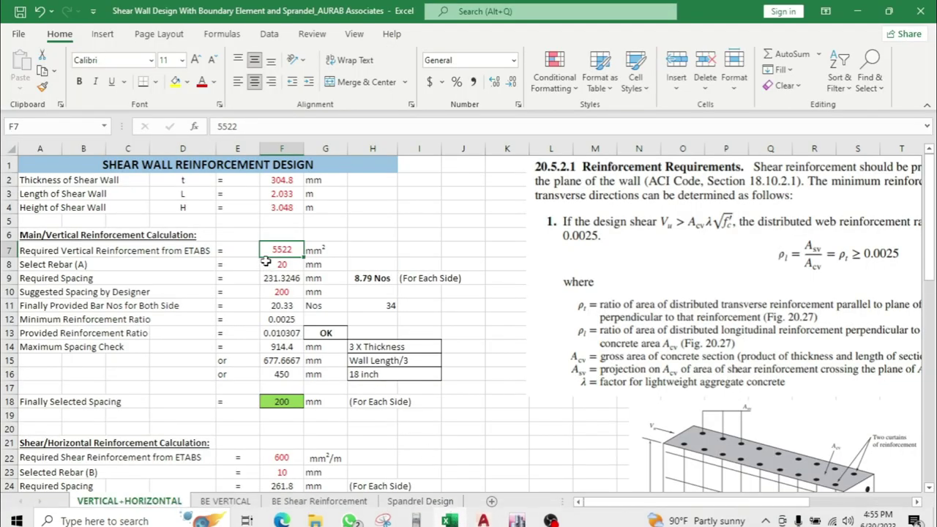
pyautogui.write('885')
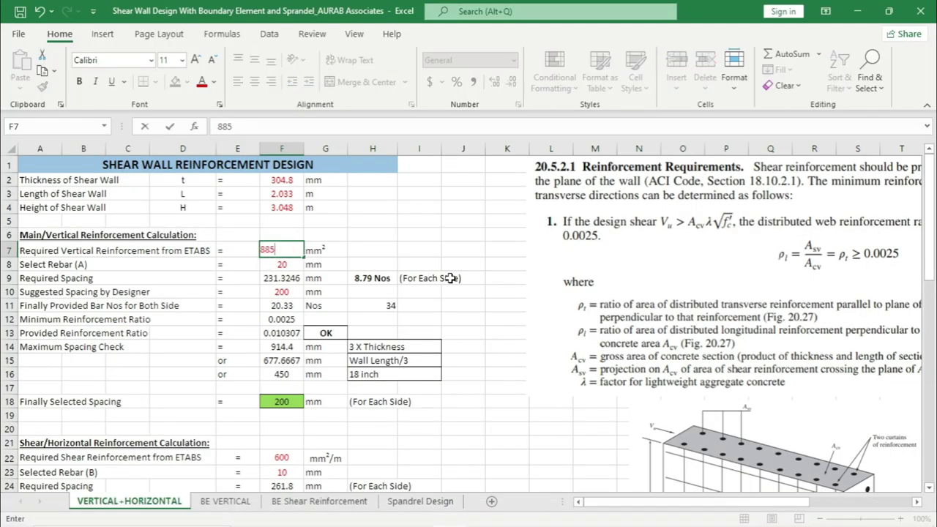
pyautogui.click(435, 253)
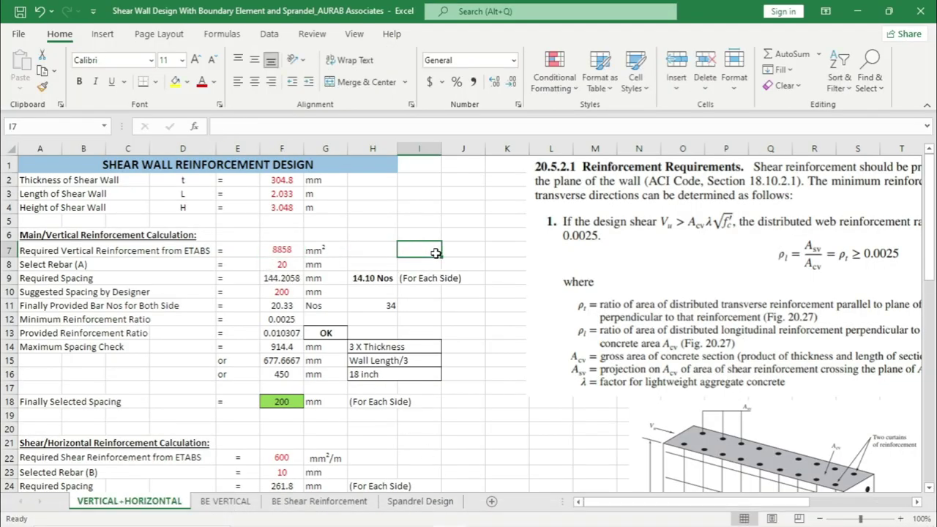
# Step: Choose 20 mm as the rebar size (A) for the main vertical reinforcement
pyautogui.click(296, 265)
pyautogui.click(310, 265)
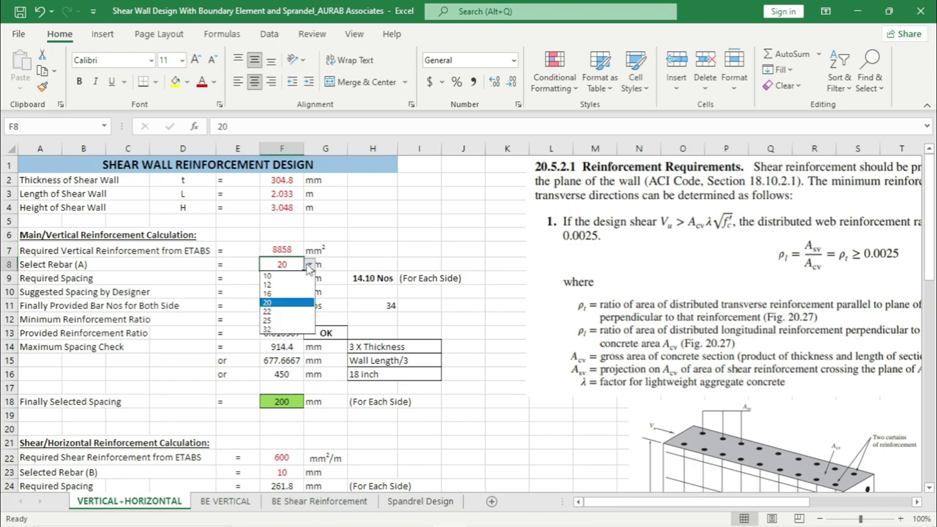
pyautogui.click(271, 299)
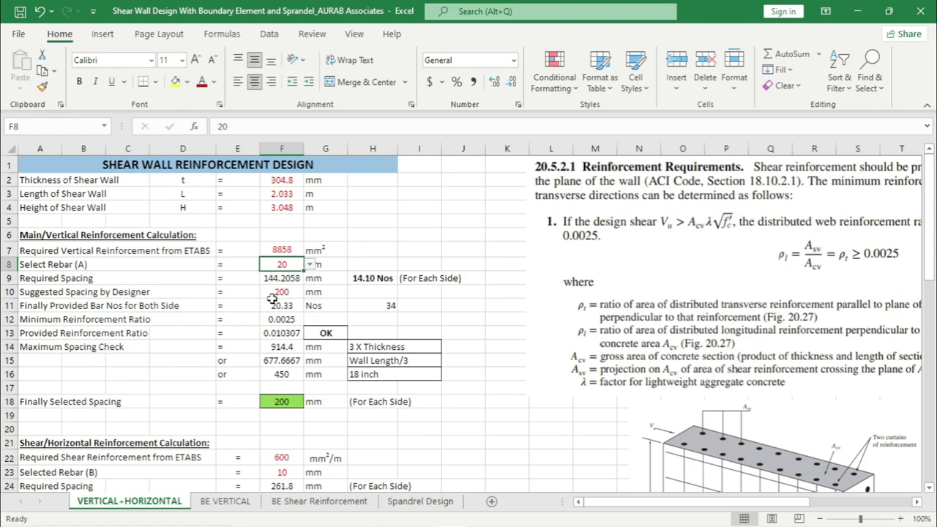
pyautogui.press('Right')
pyautogui.press('Right')
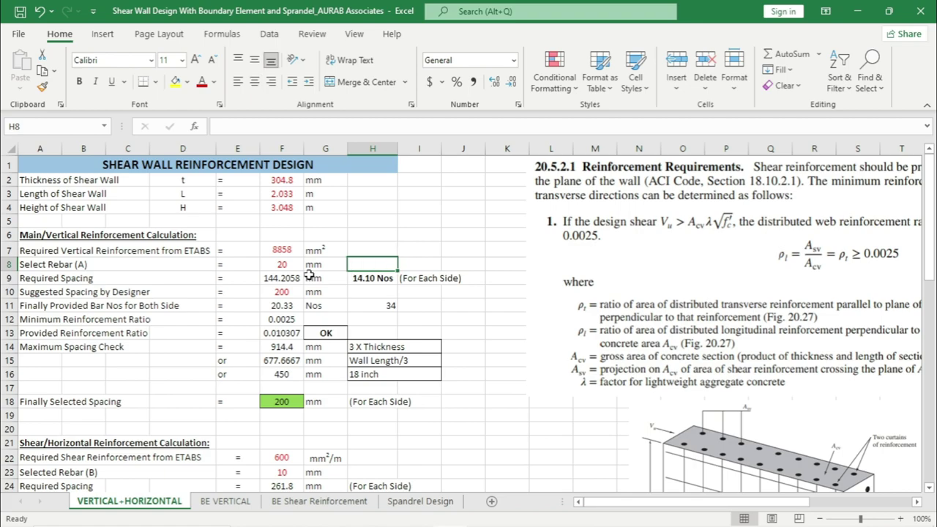
# Step: Examine the required spacing of the vertical bars and the number of bars needed for each side
pyautogui.click(32, 281)
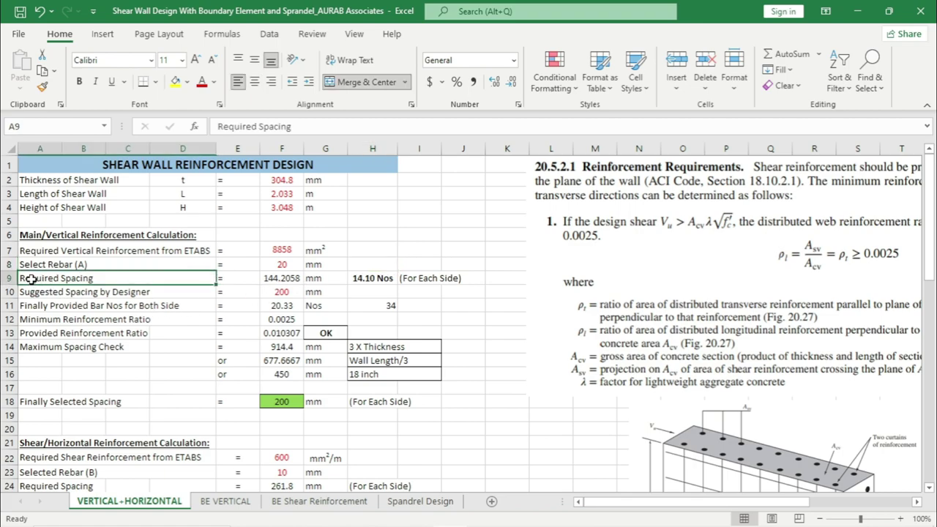
pyautogui.click(285, 278)
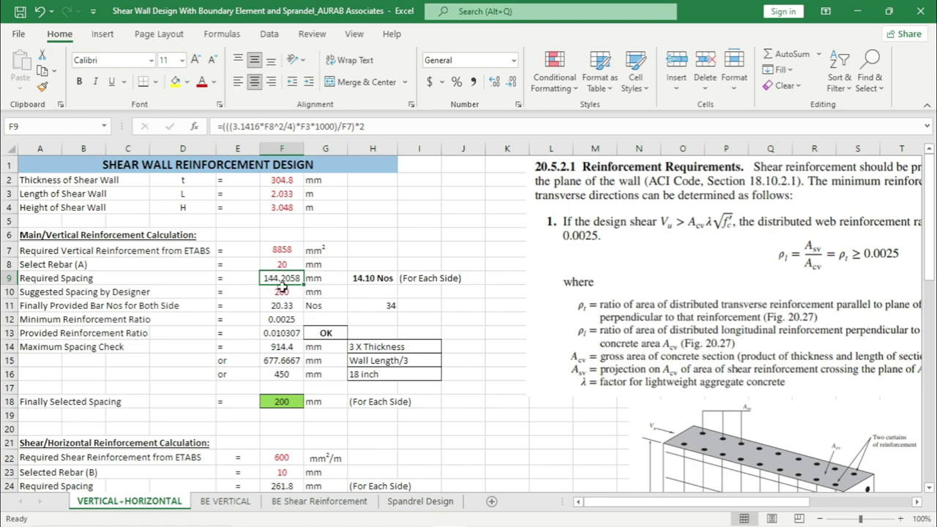
pyautogui.click(375, 279)
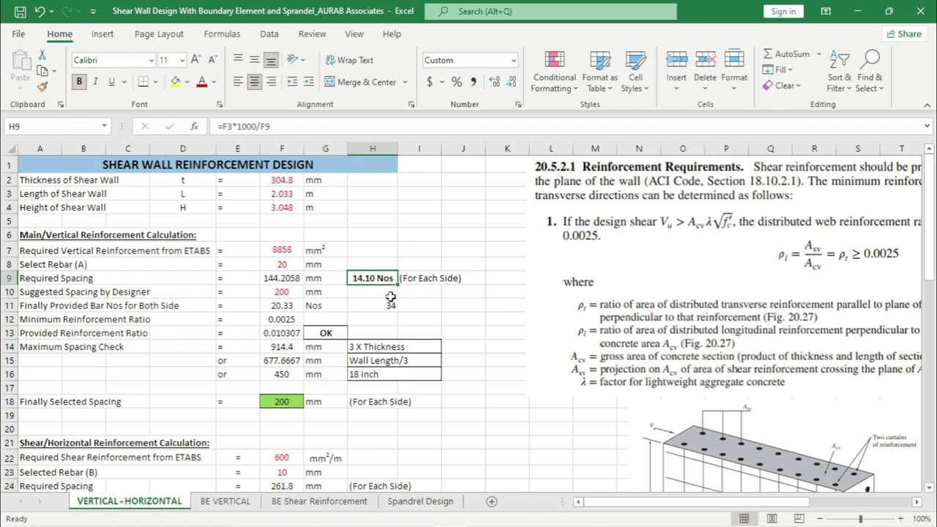
pyautogui.click(431, 277)
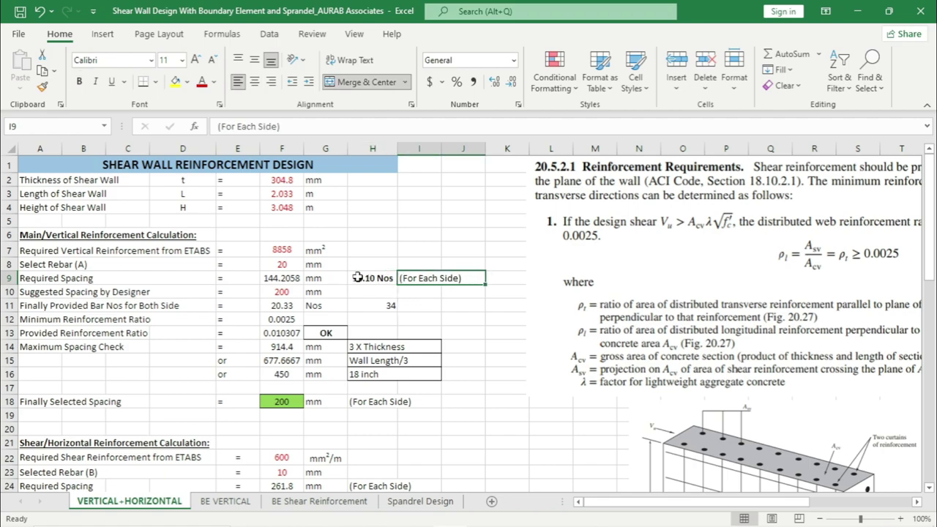
pyautogui.click(290, 280)
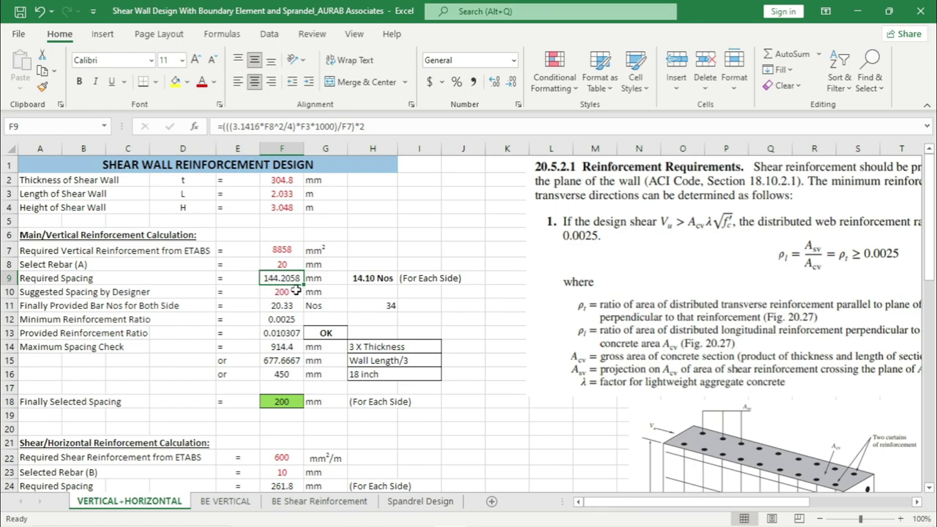
pyautogui.click(391, 275)
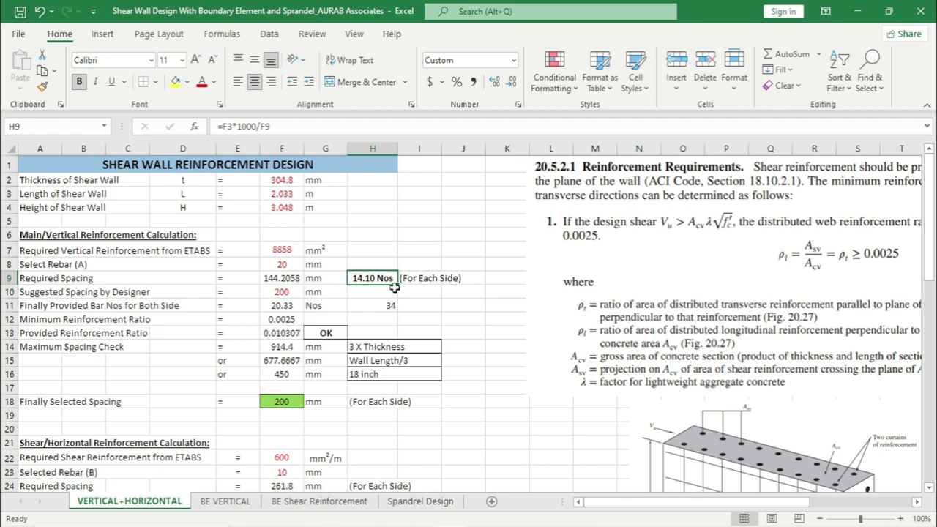
pyautogui.click(444, 306)
pyautogui.click(364, 280)
# Step: Set the designer's suggested spacing for the vertical reinforcement to 125 mm, using the required spacing as the limit
pyautogui.click(56, 292)
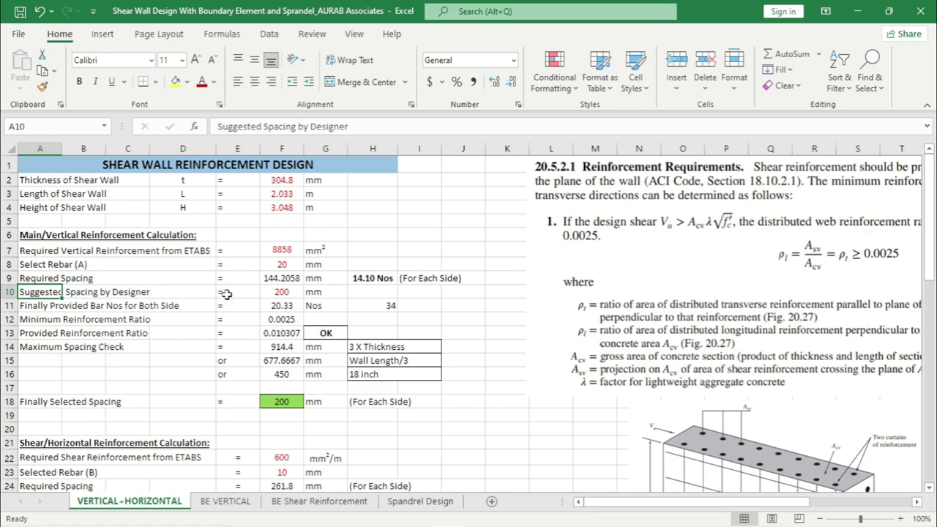
pyautogui.click(282, 294)
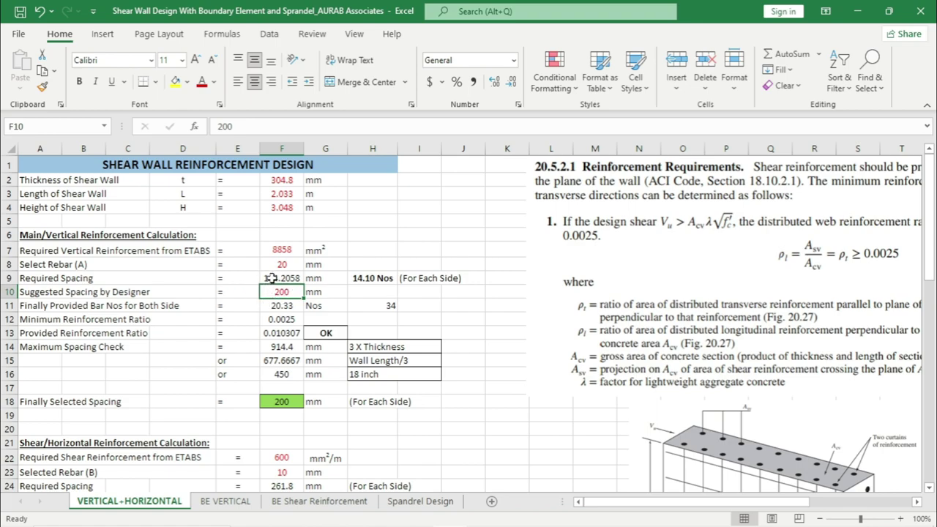
pyautogui.click(292, 278)
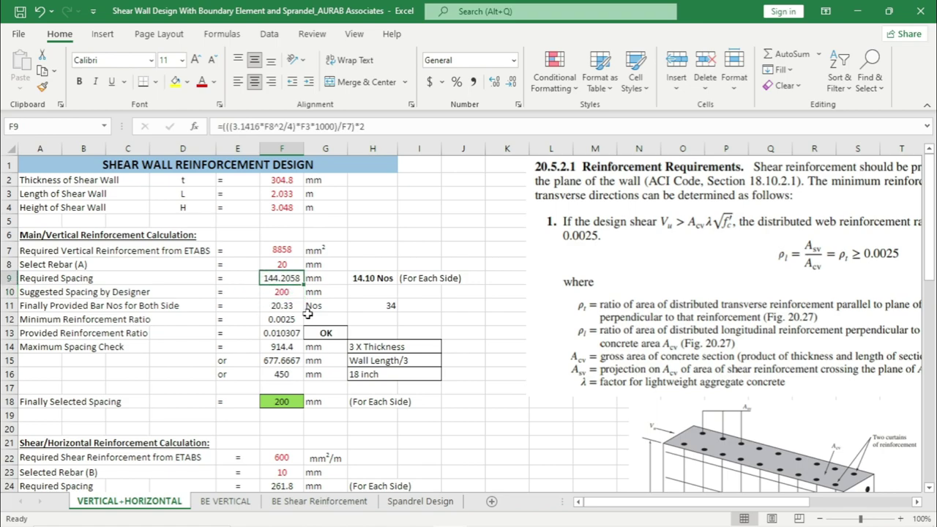
pyautogui.click(295, 293)
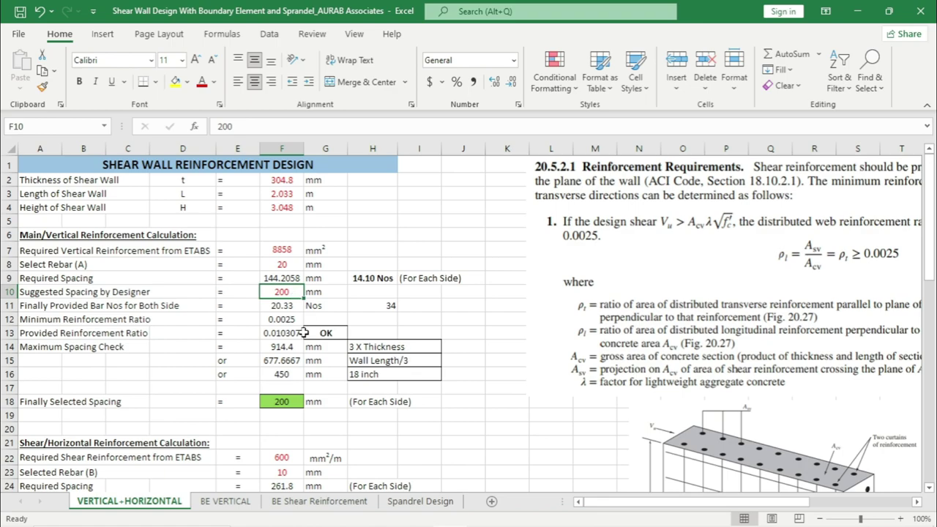
pyautogui.write('12')
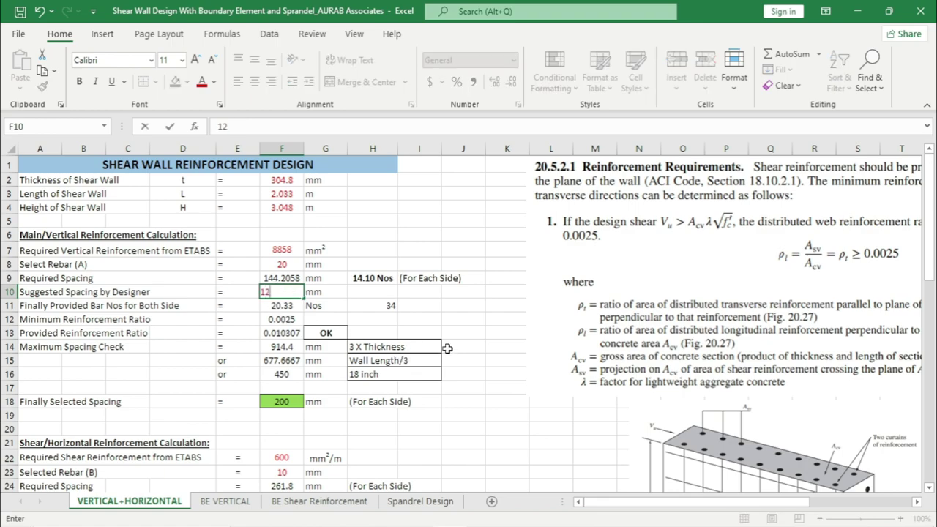
pyautogui.write('5')
pyautogui.click(476, 339)
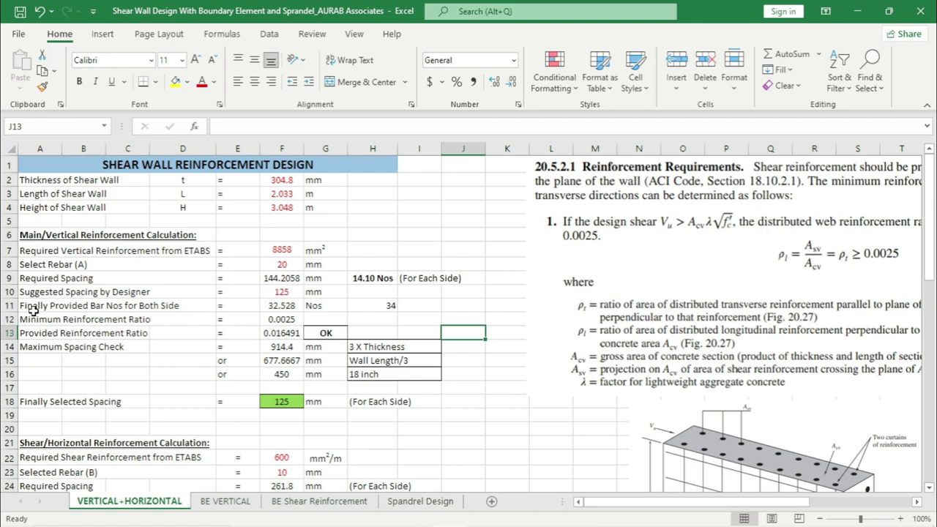
# Step: Review the provided vertical bar count for both sides and compare the minimum reinforcement ratio with the provided ratio
pyautogui.click(293, 306)
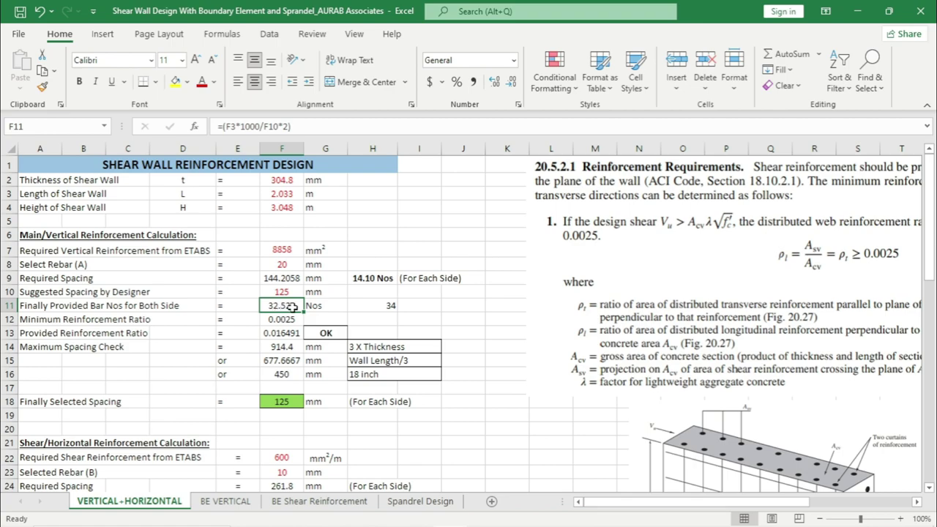
pyautogui.scroll(-1, 292, 308)
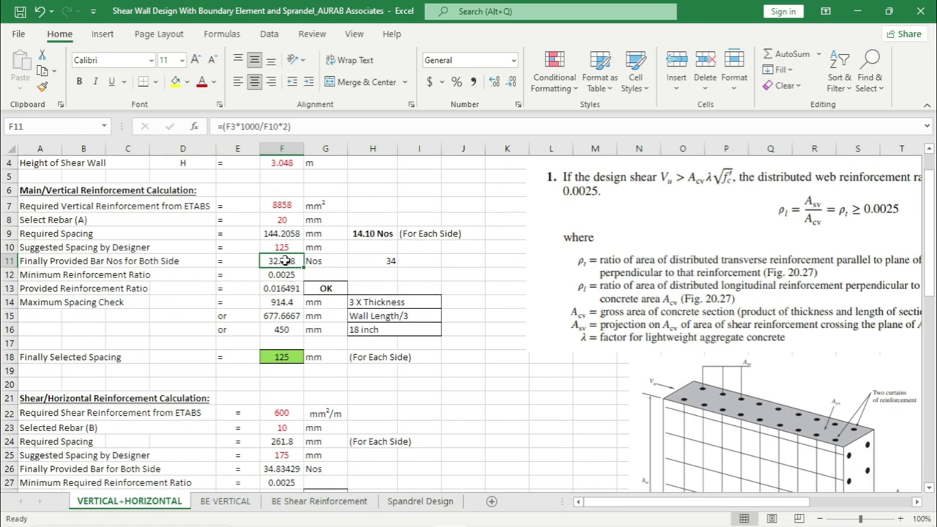
pyautogui.click(384, 265)
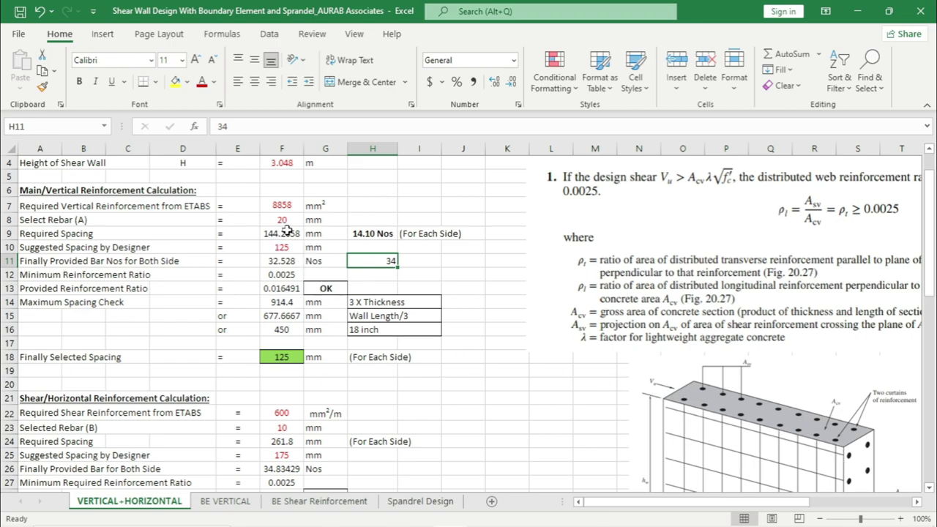
pyautogui.click(476, 305)
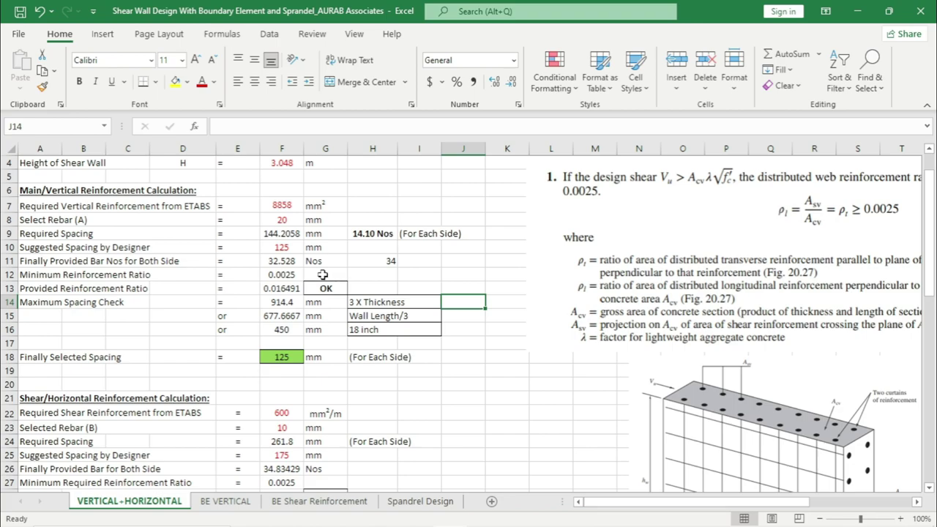
pyautogui.click(269, 277)
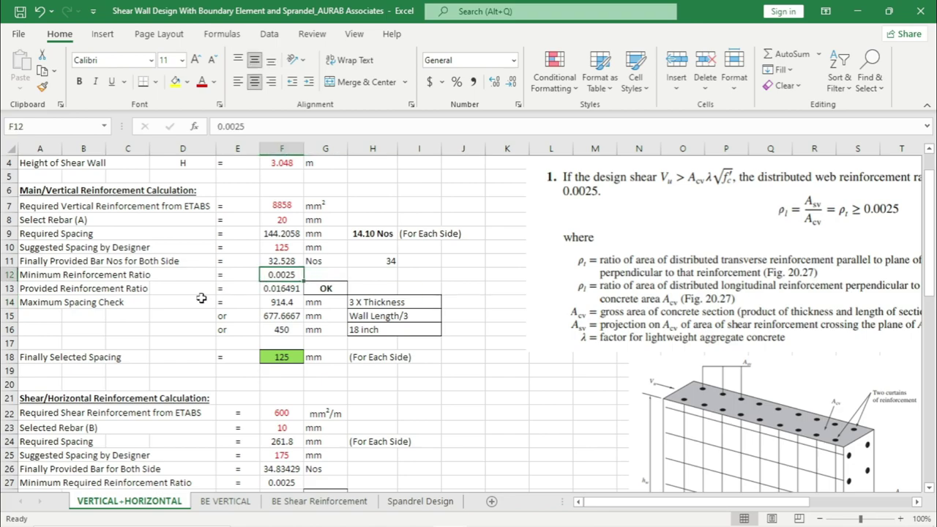
pyautogui.click(125, 275)
pyautogui.click(297, 274)
pyautogui.moveTo(25, 274); pyautogui.dragTo(209, 278)
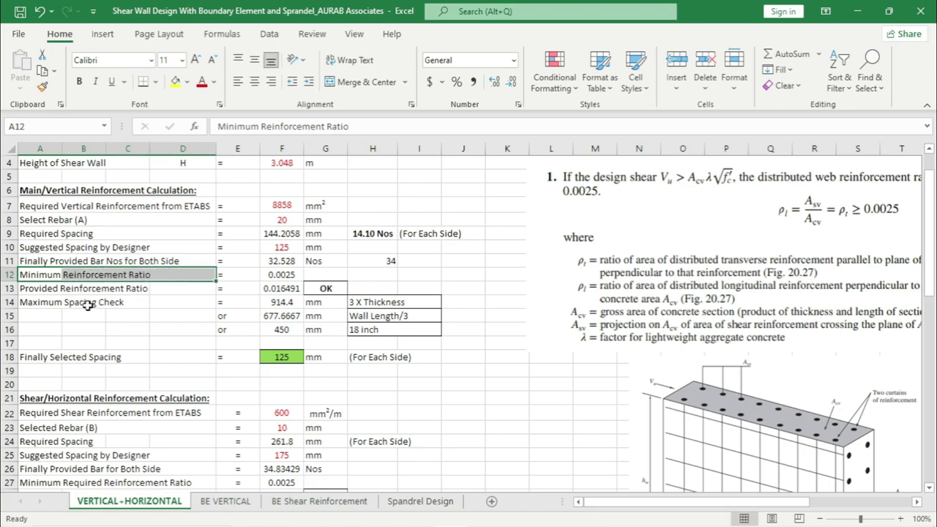
pyautogui.click(286, 275)
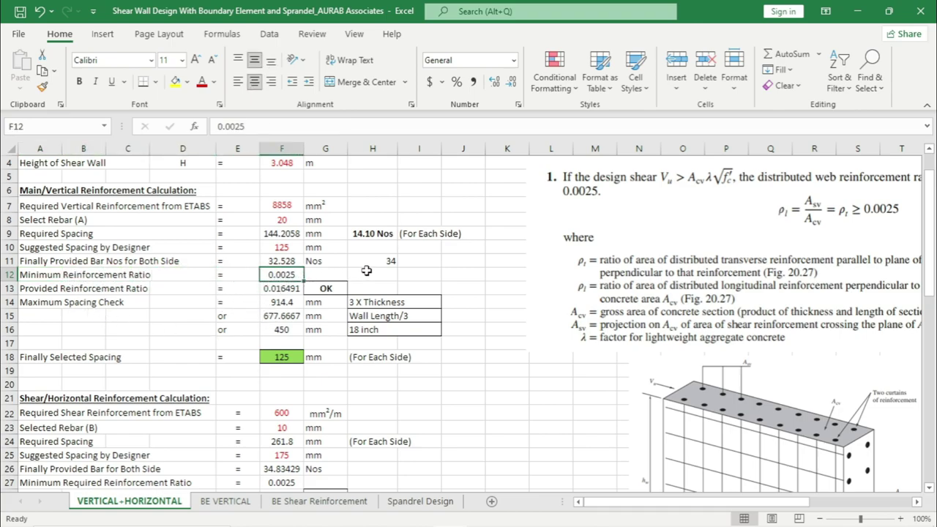
pyautogui.click(29, 291)
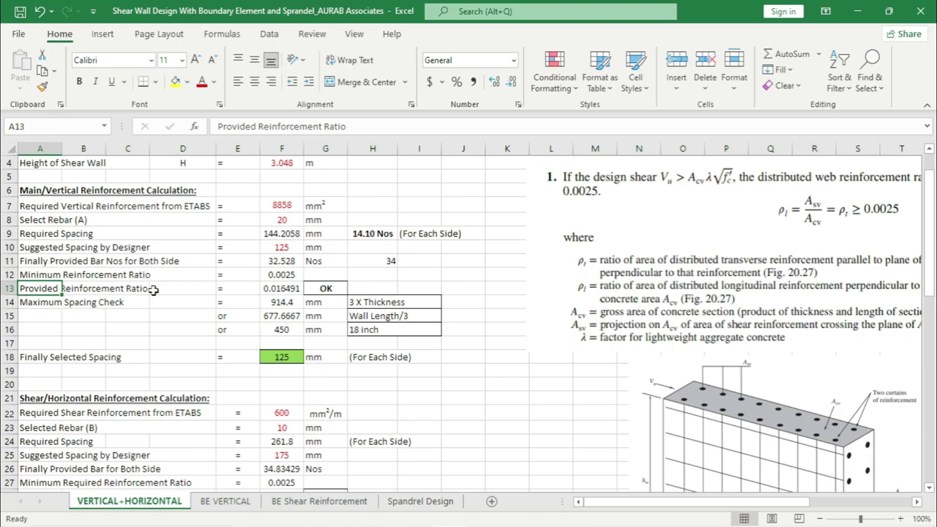
pyautogui.click(291, 288)
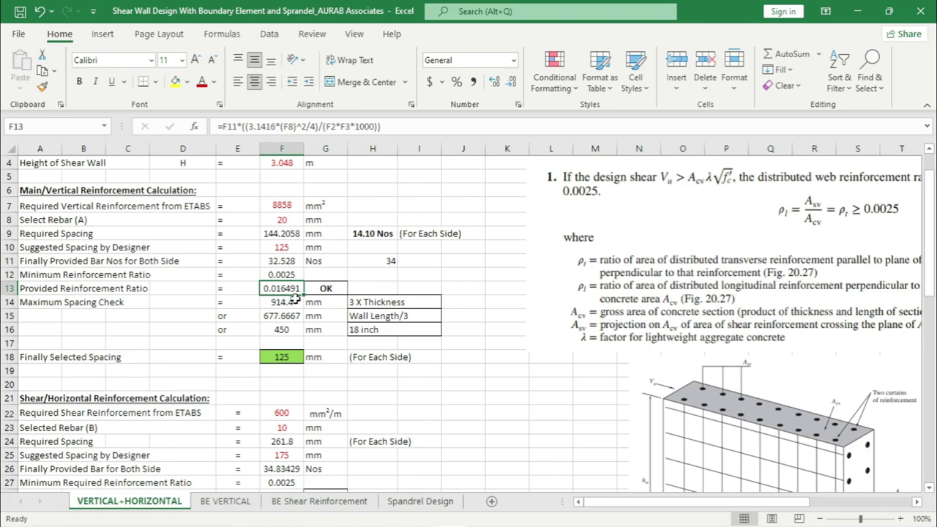
# Step: Review the vertical reinforcement ratio check and the maximum spacing limits based on 3 x thickness, wall length/3 and 18 inch
pyautogui.click(402, 293)
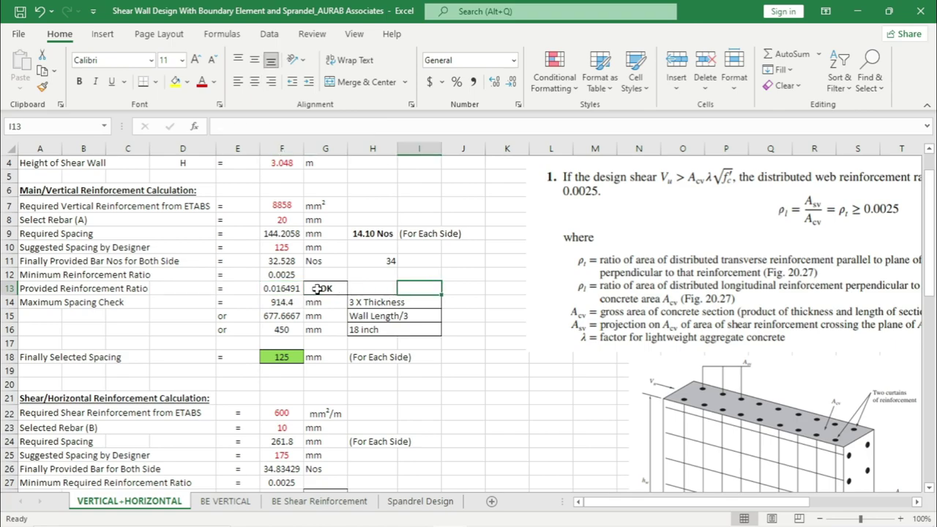
pyautogui.click(316, 287)
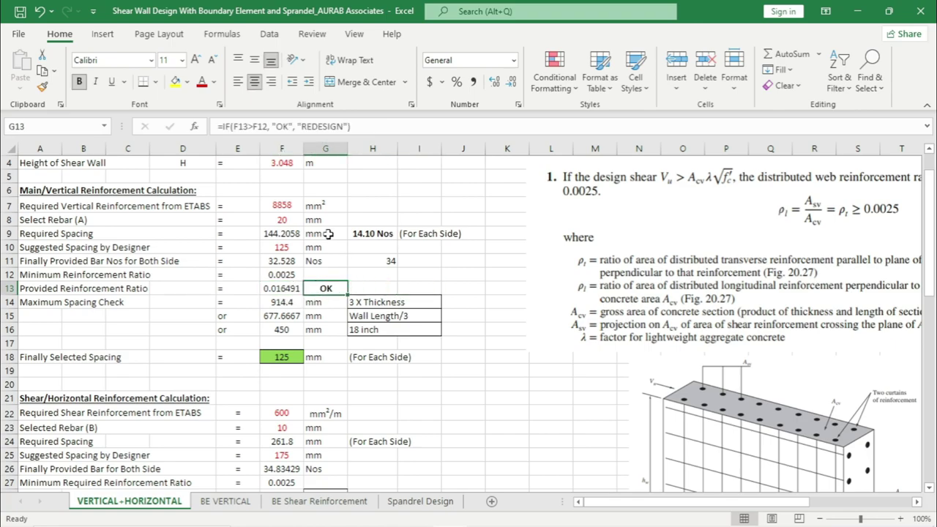
pyautogui.click(505, 397)
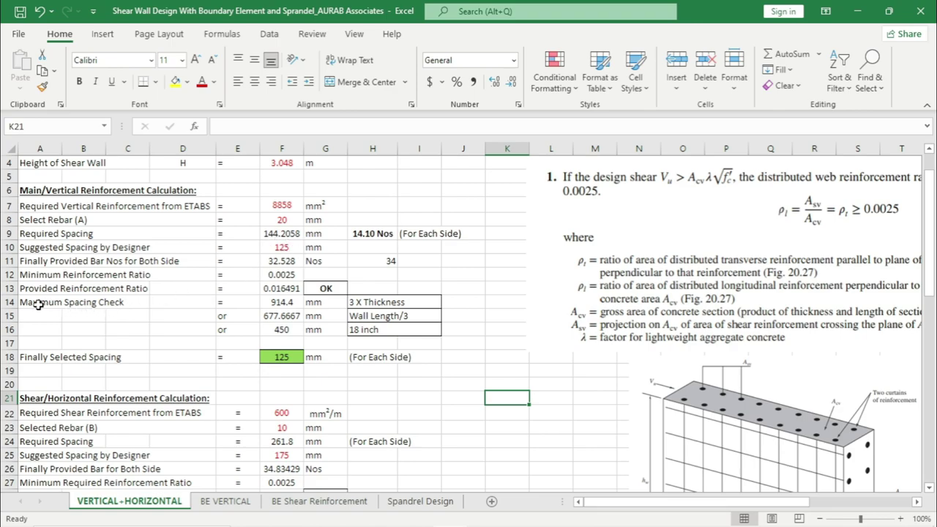
pyautogui.scroll(-1, 302, 356)
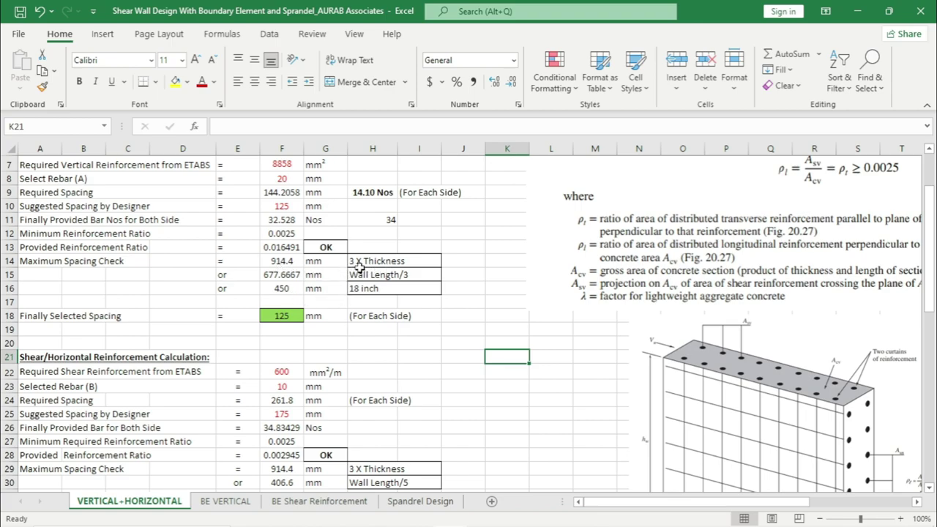
pyautogui.click(270, 263)
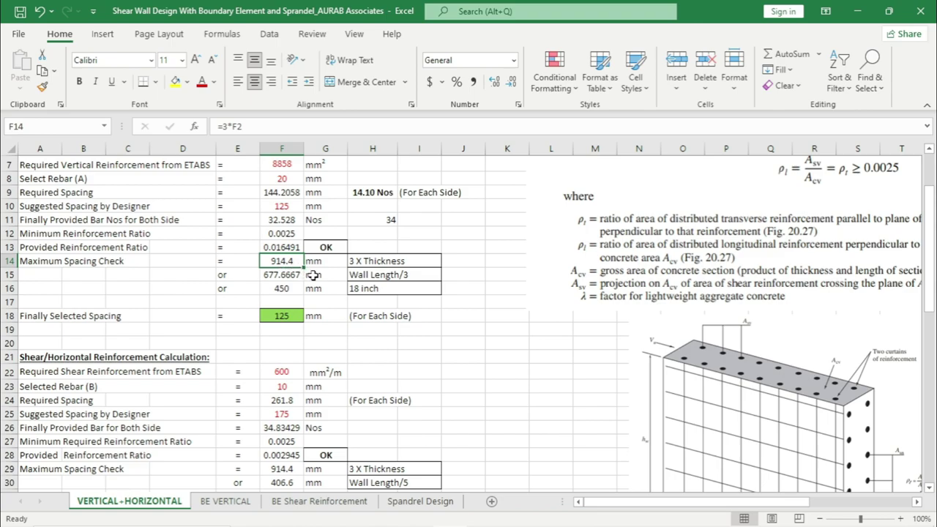
pyautogui.click(381, 280)
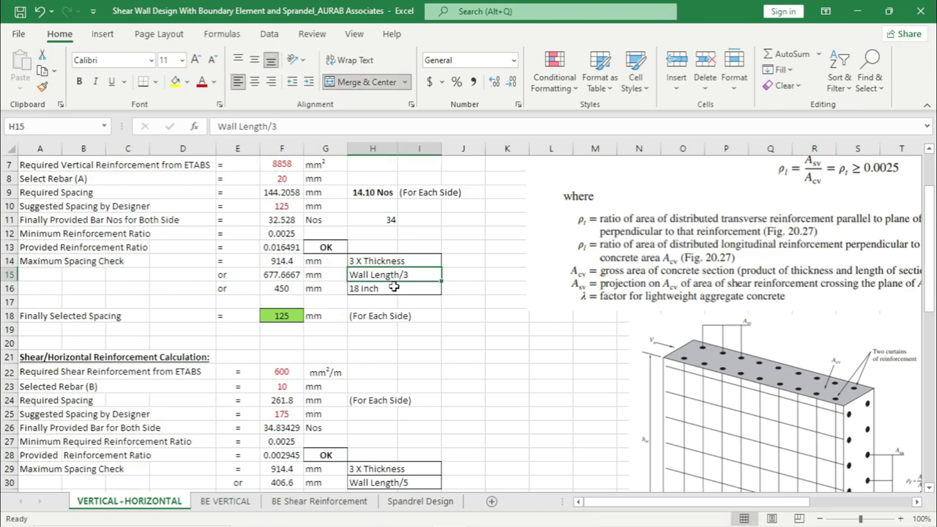
pyautogui.click(285, 277)
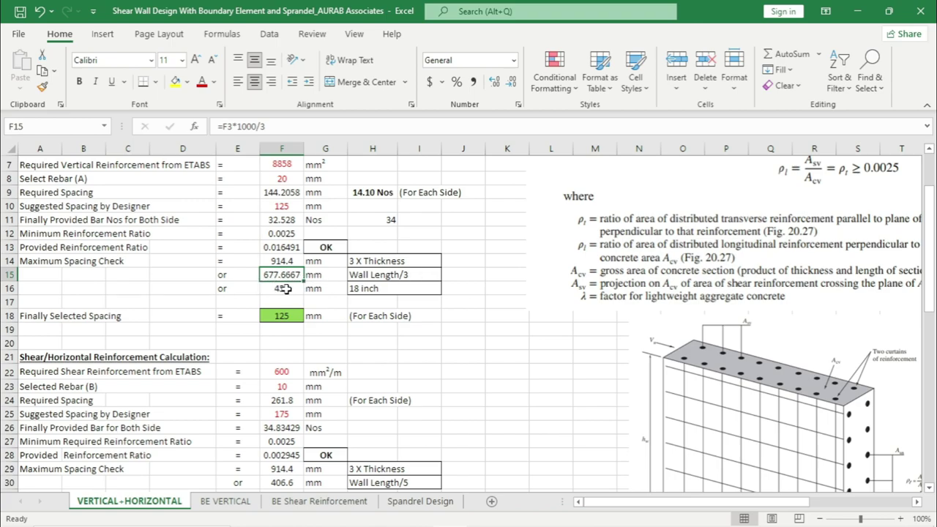
pyautogui.click(393, 286)
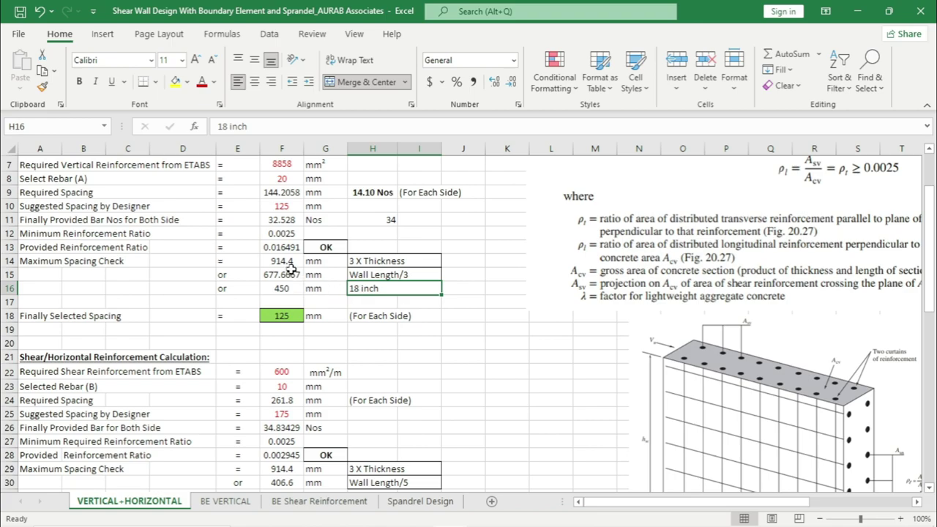
pyautogui.moveTo(290, 261); pyautogui.dragTo(282, 289)
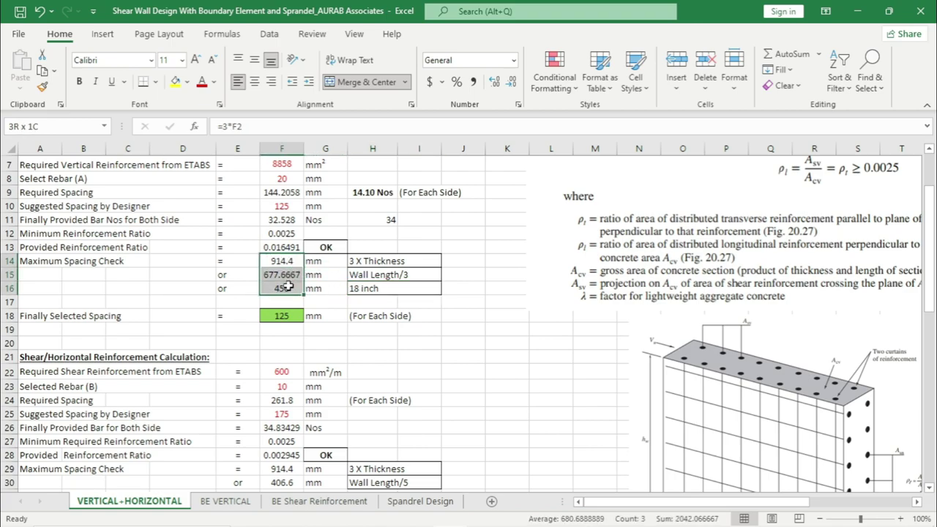
pyautogui.click(286, 208)
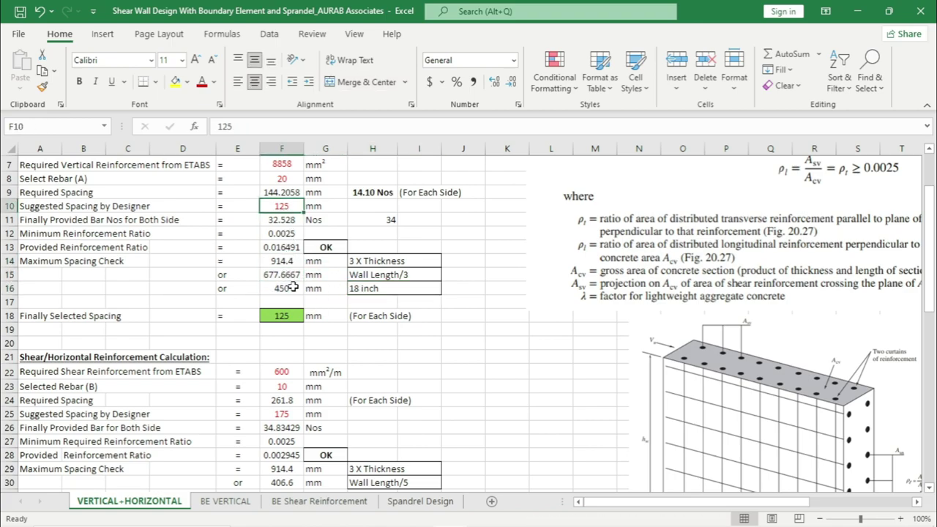
# Step: Check how the finally selected vertical bar spacing derives from the designer's suggested spacing and the maximum limits
pyautogui.click(287, 314)
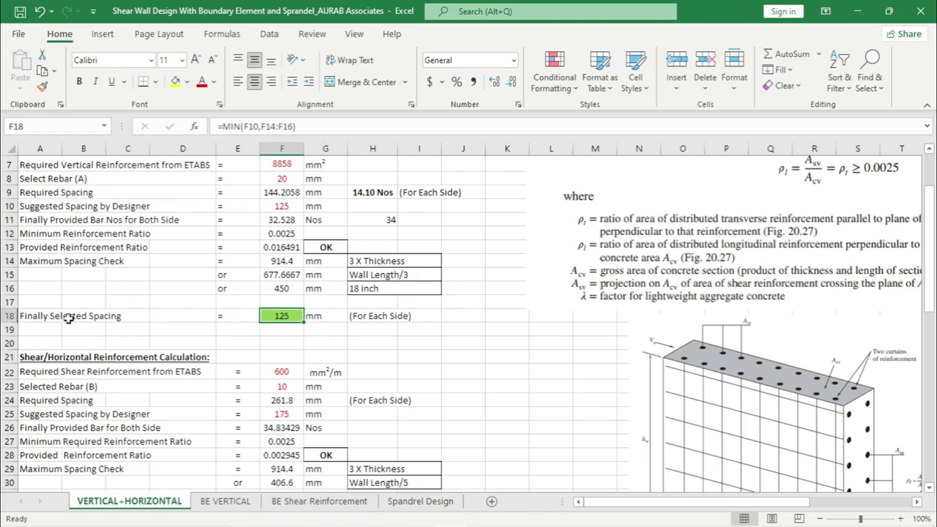
pyautogui.click(281, 208)
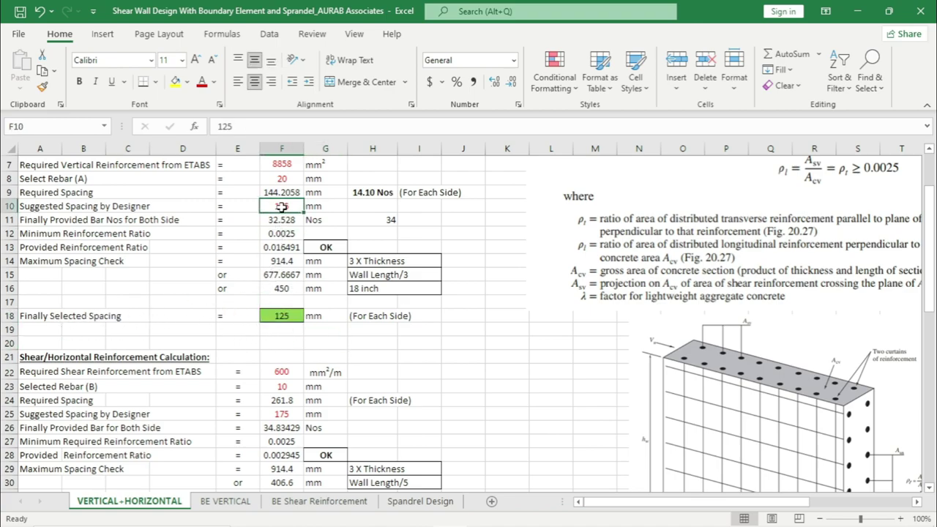
pyautogui.click(291, 330)
pyautogui.click(287, 315)
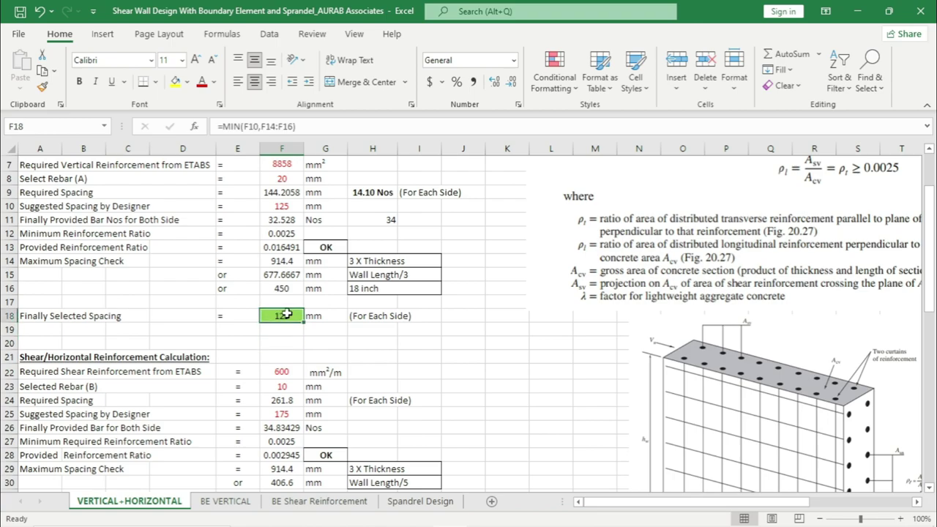
pyautogui.scroll(1, 284, 313)
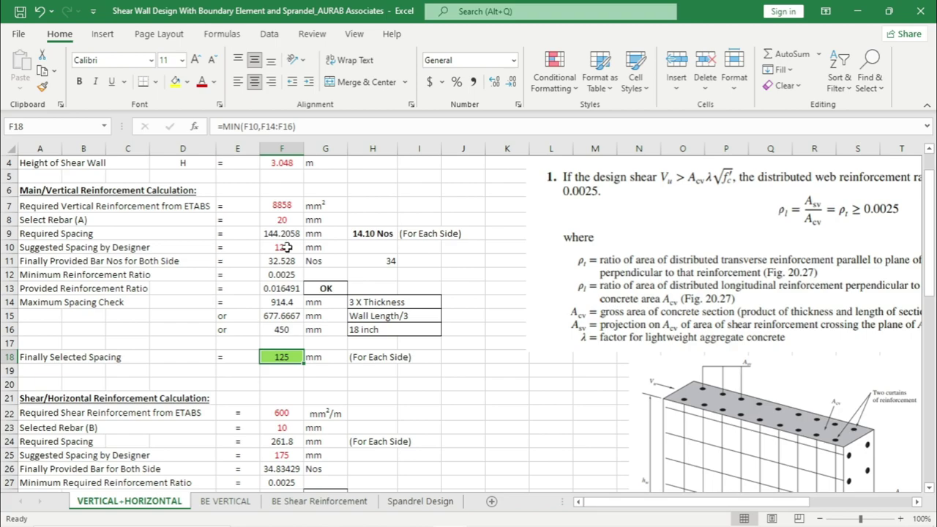
pyautogui.click(287, 249)
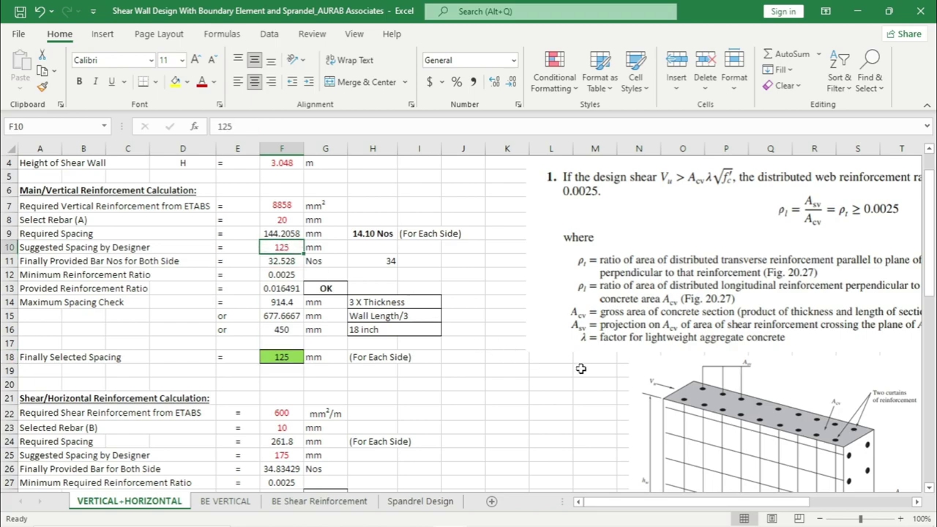
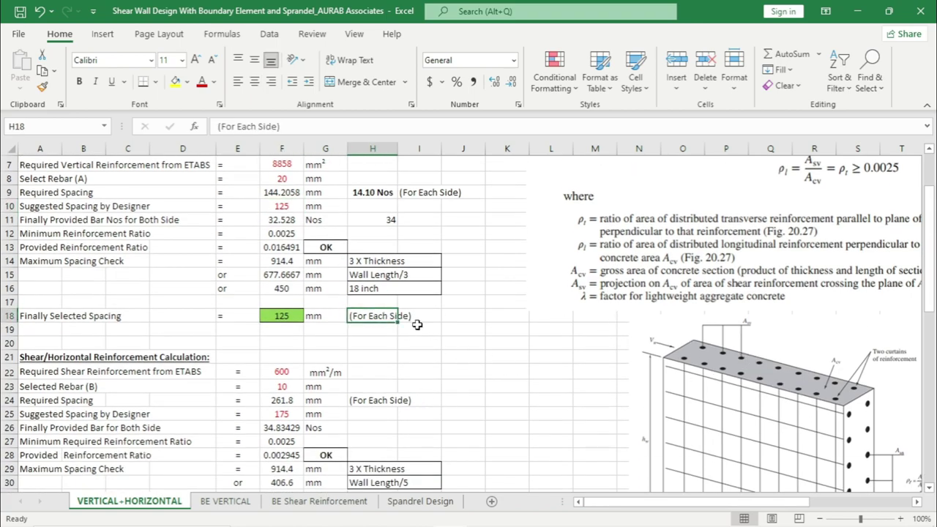
# Step: Find the required shear reinforcement entry, switch to ETABS and display Pier Shear Reinforcing as the shear wall design output
pyautogui.click(30, 276)
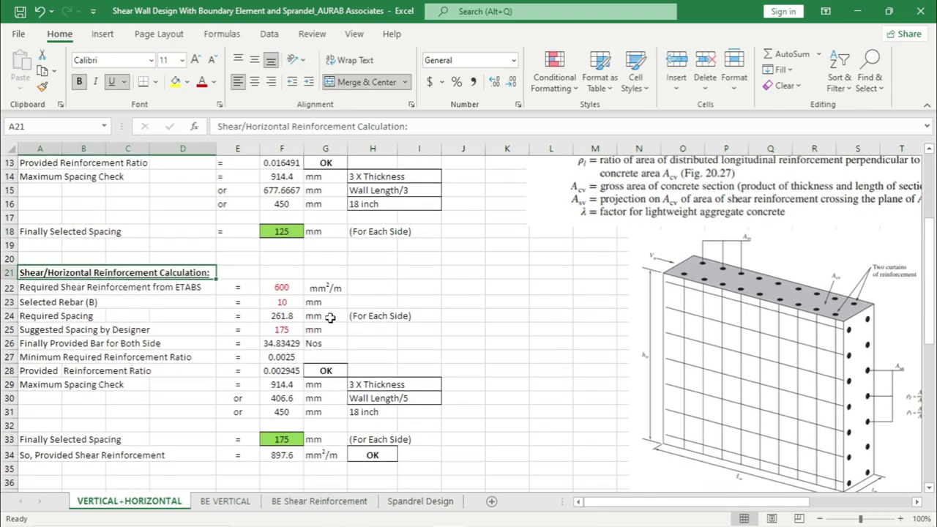
pyautogui.scroll(-1, 331, 317)
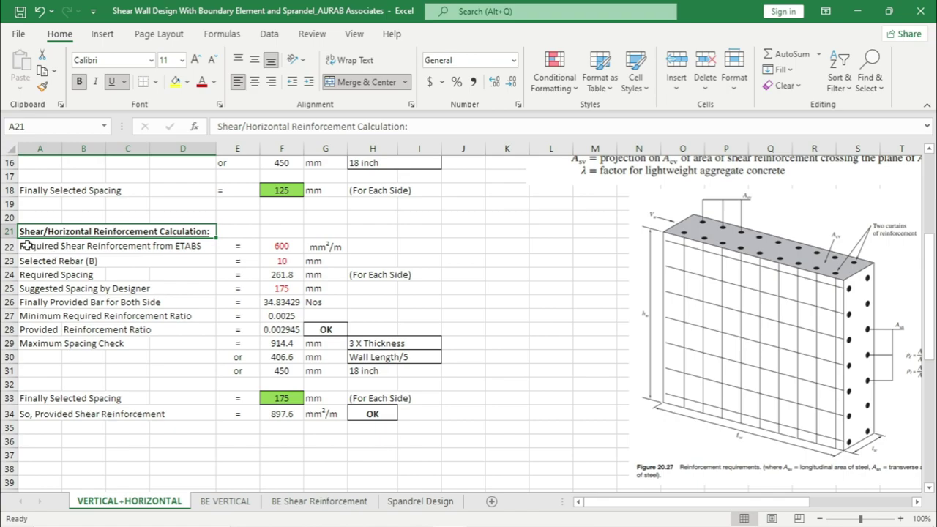
pyautogui.click(36, 249)
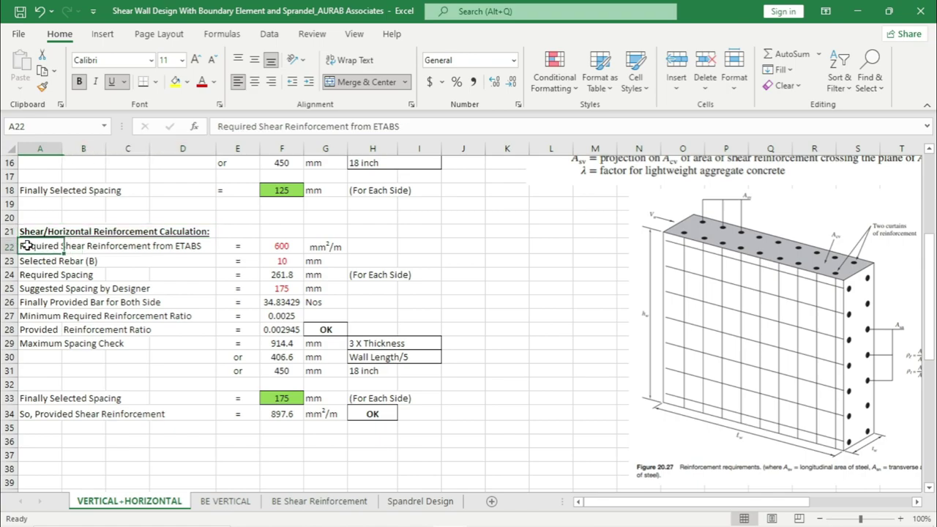
pyautogui.click(197, 244)
pyautogui.click(516, 515)
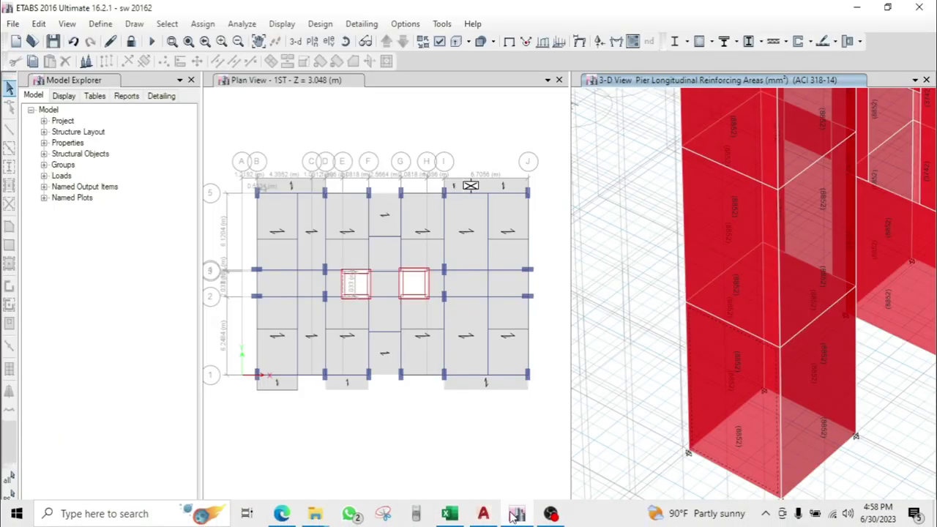
pyautogui.click(321, 23)
pyautogui.moveTo(369, 161)
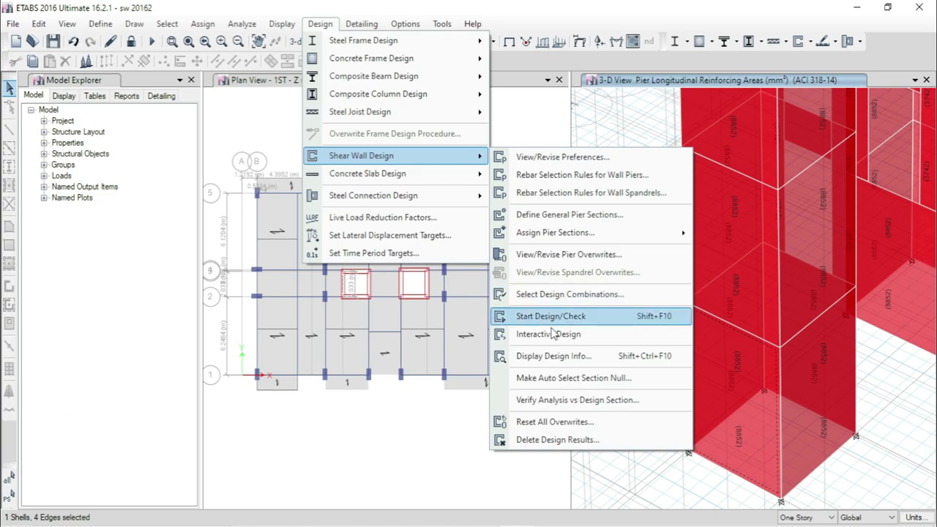
pyautogui.click(544, 365)
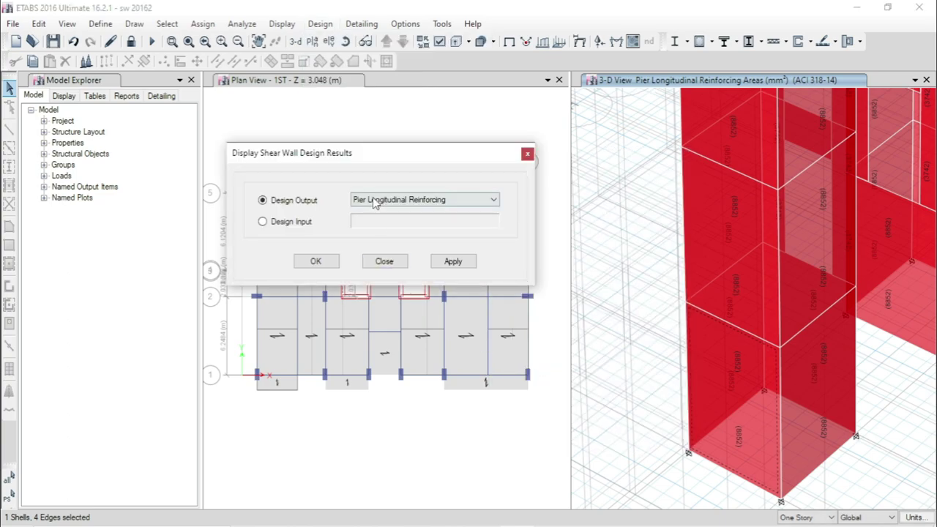
pyautogui.click(375, 201)
pyautogui.click(375, 239)
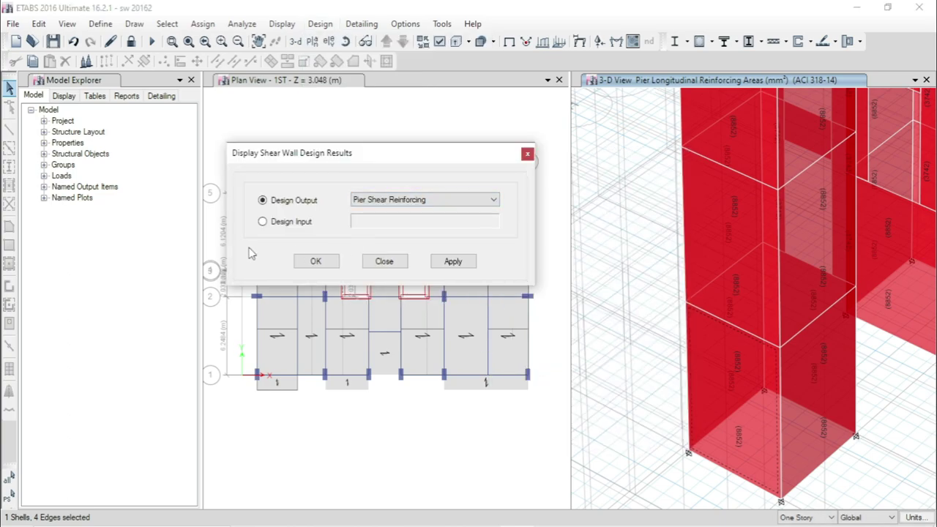
pyautogui.click(453, 260)
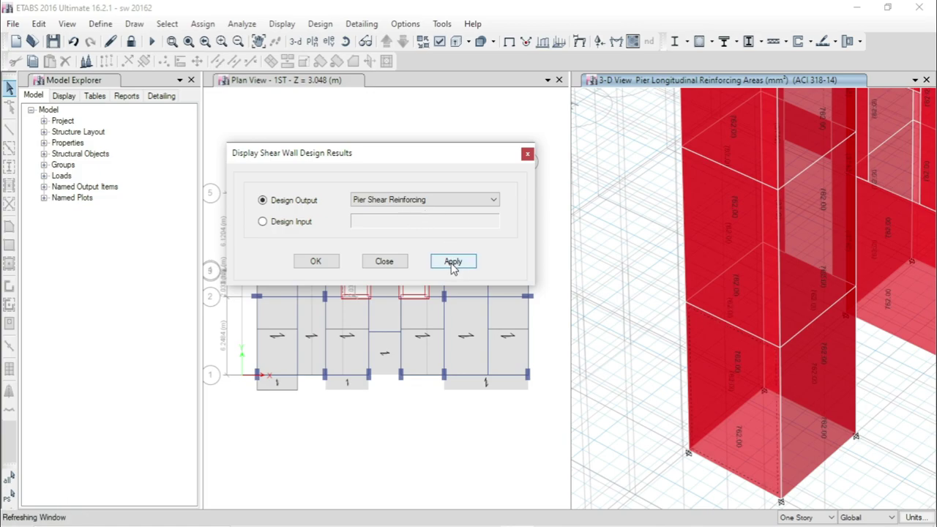
pyautogui.moveTo(738, 415)
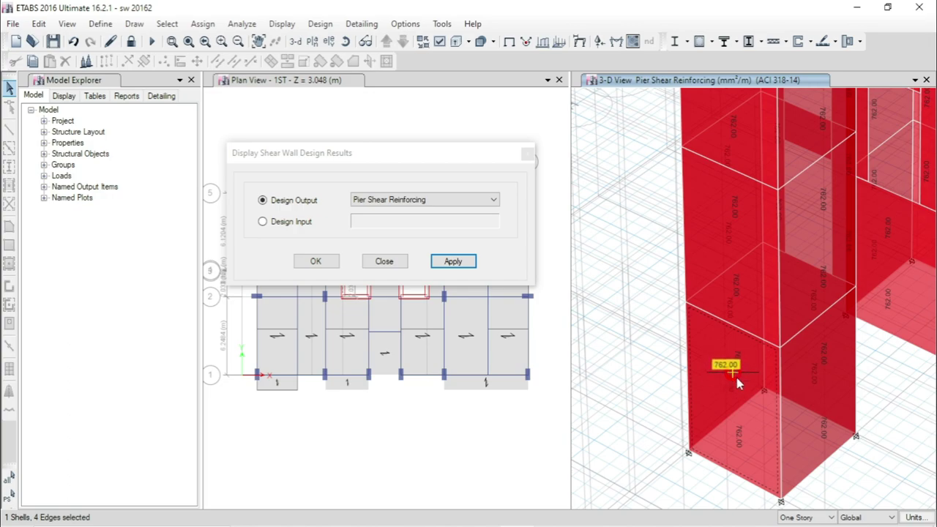
pyautogui.click(528, 153)
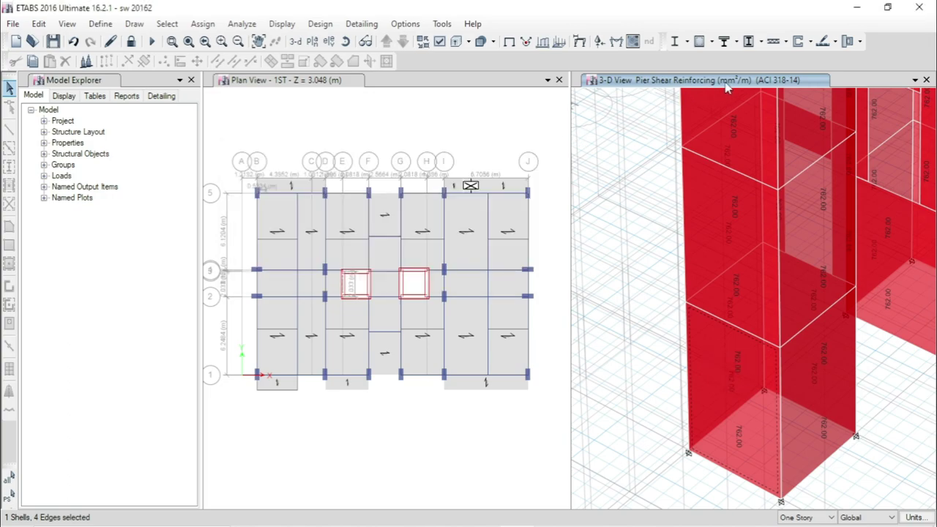
# Step: Open the design details of first-story pier PW1 and examine its Shear Design and Boundary Element Check tables
pyautogui.moveTo(728, 368)
pyautogui.rightClick(408, 319)
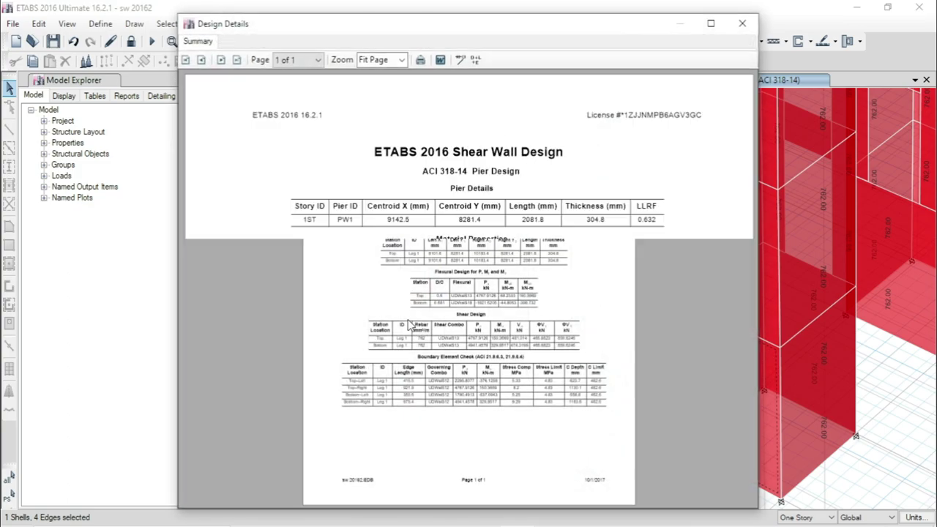
pyautogui.scroll(-4, 465, 344)
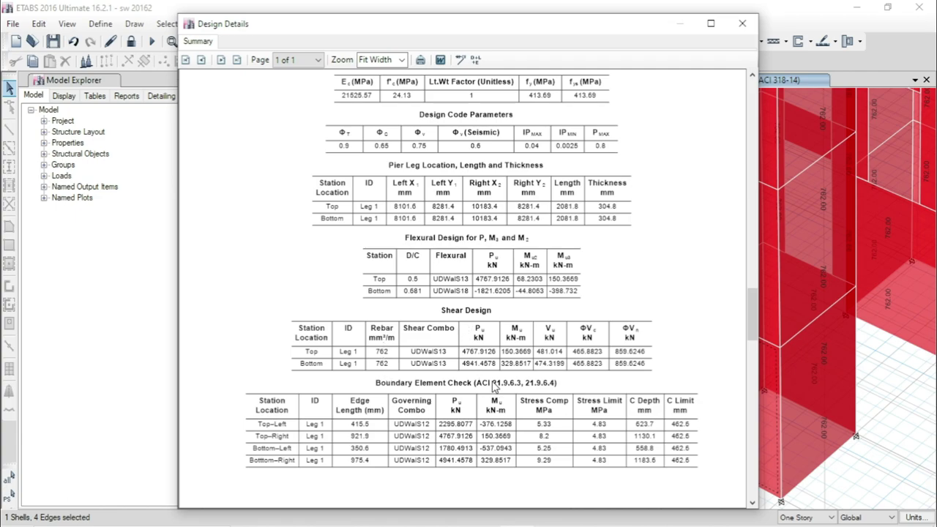
# Step: Switch back to Excel and set the required shear reinforcement from ETABS to 762 mm²/m
pyautogui.click(451, 514)
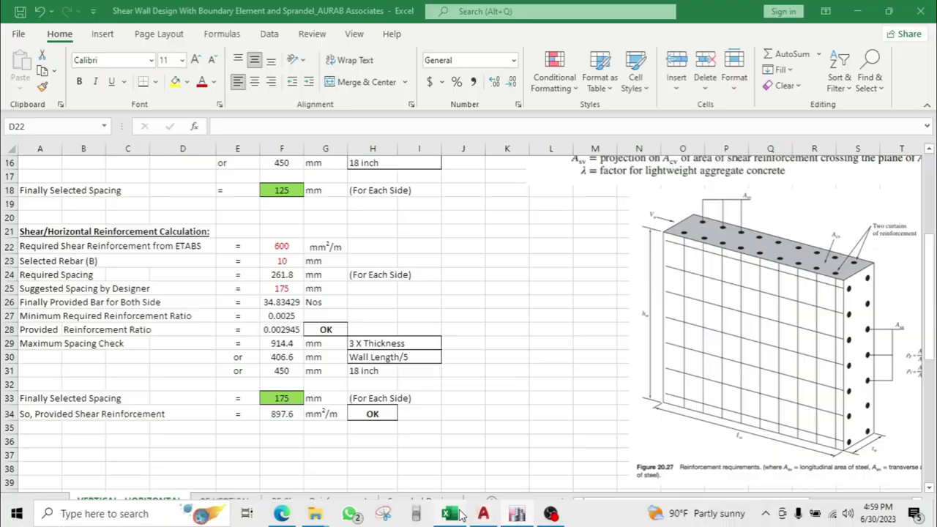
pyautogui.click(283, 258)
pyautogui.click(282, 248)
pyautogui.write('762')
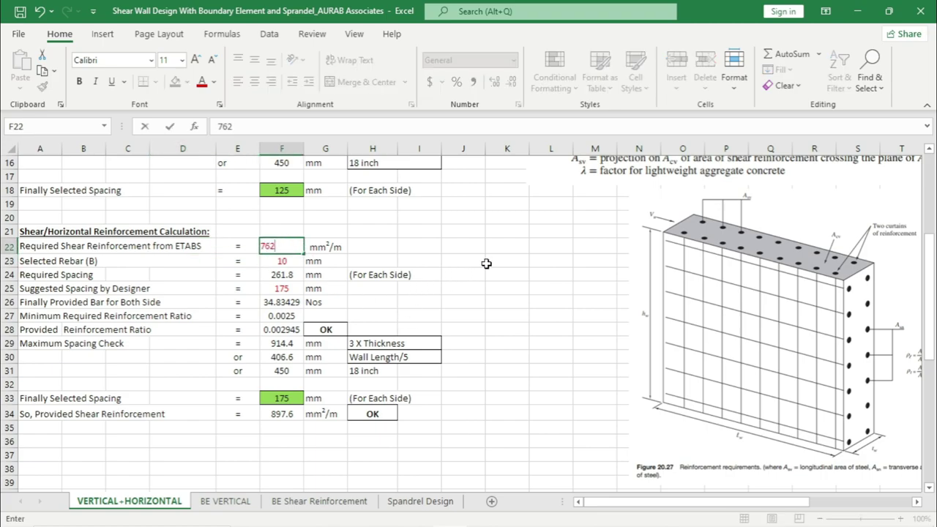
pyautogui.click(488, 262)
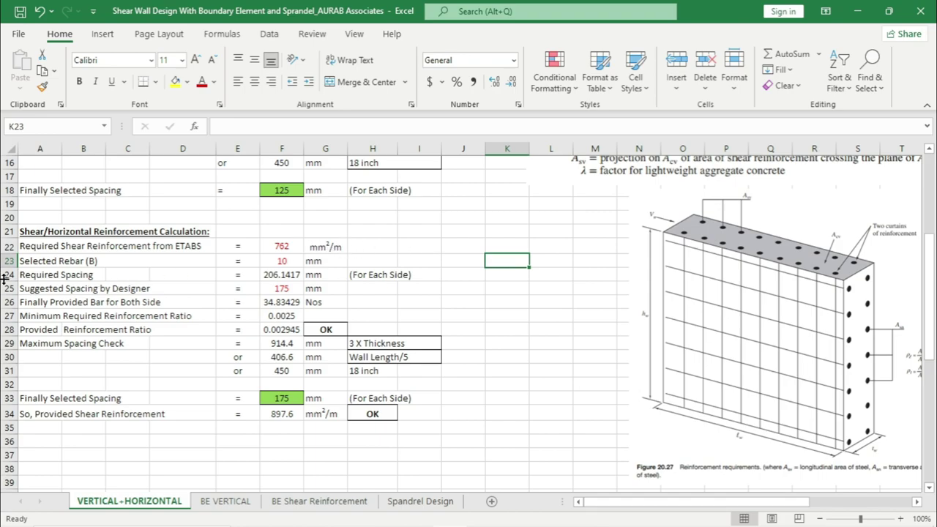
# Step: Choose 10 mm as the selected rebar size (B) for the shear/horizontal reinforcement
pyautogui.click(280, 261)
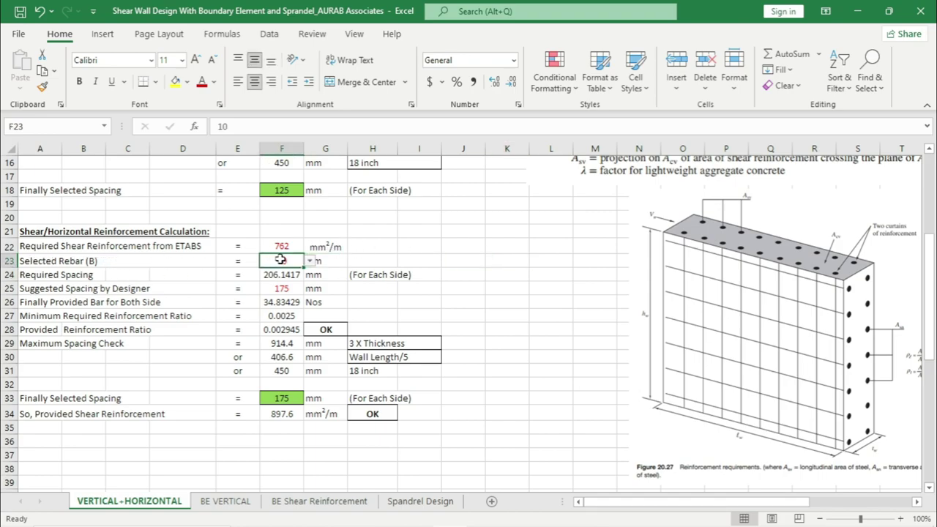
pyautogui.click(310, 261)
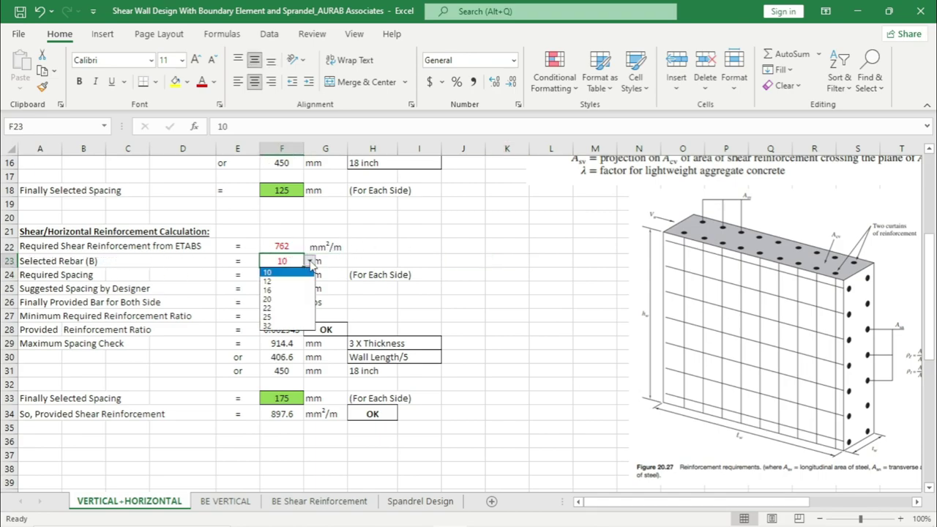
pyautogui.click(270, 275)
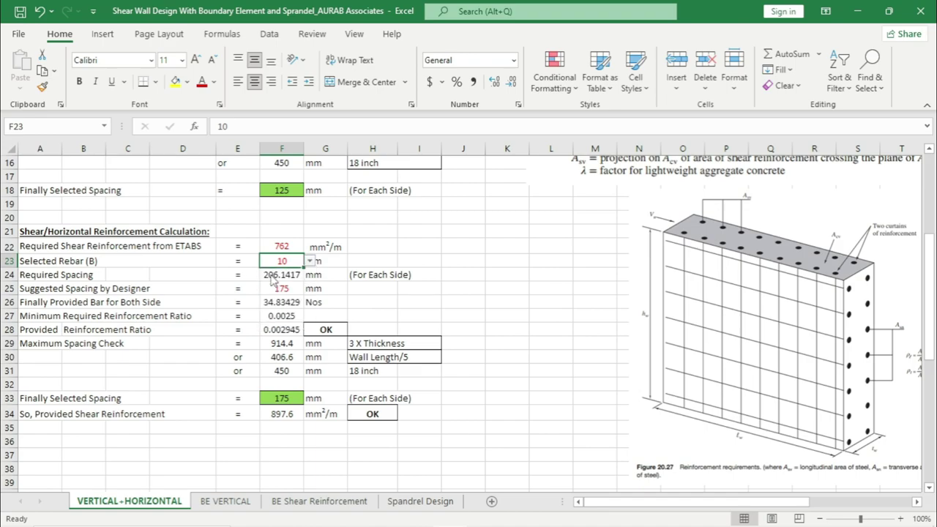
pyautogui.click(351, 265)
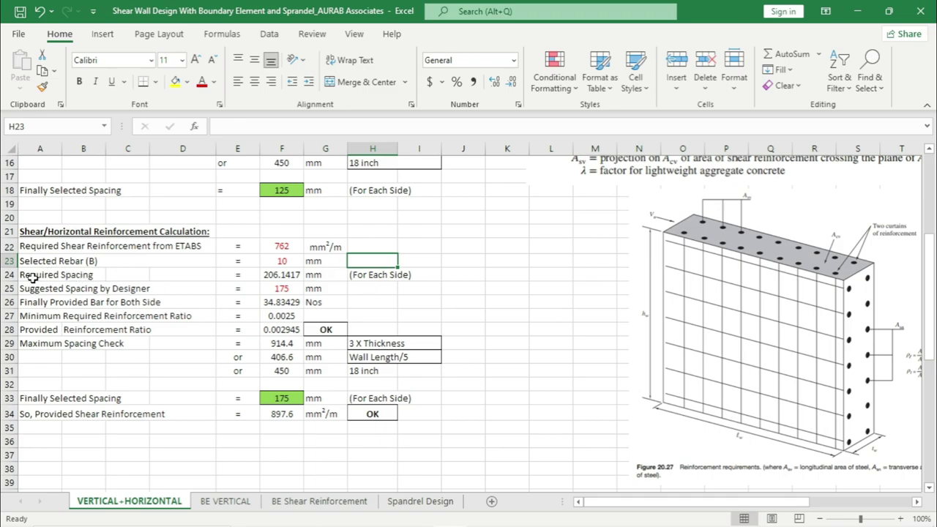
# Step: Check the required spacing formula for the shear/horizontal reinforcement and try 150 mm as the suggested spacing by designer
pyautogui.click(283, 275)
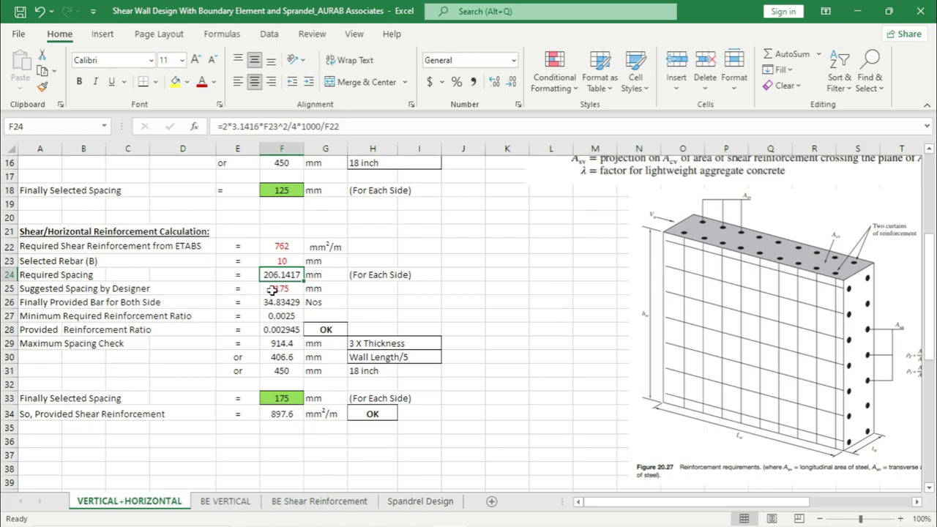
pyautogui.click(457, 289)
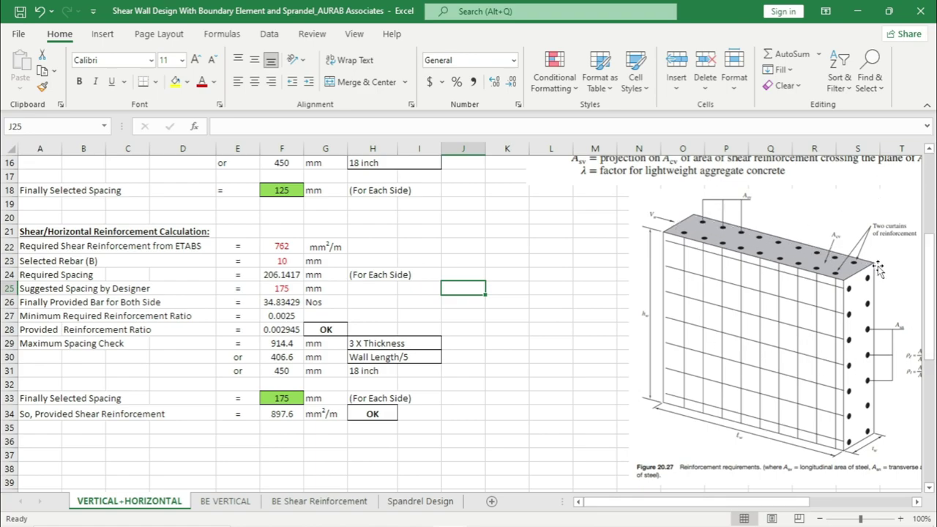
pyautogui.click(282, 288)
pyautogui.click(281, 274)
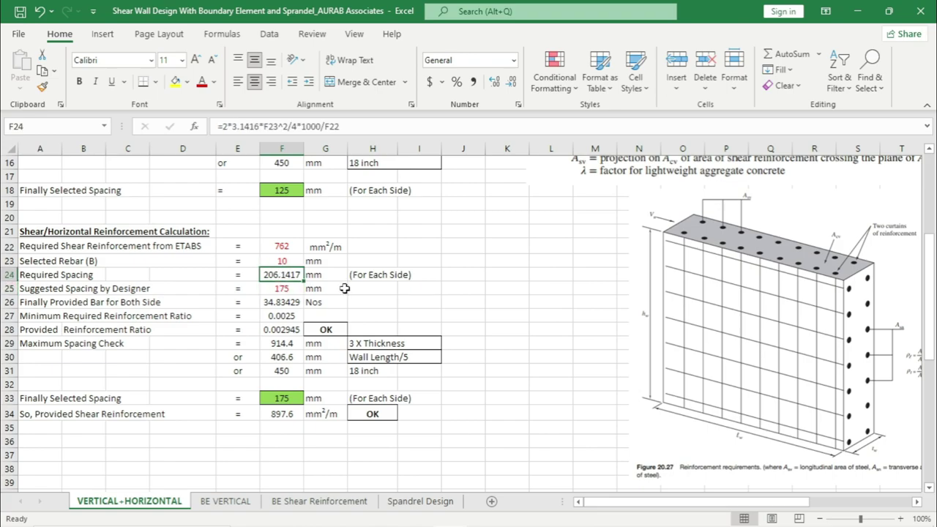
pyautogui.click(272, 290)
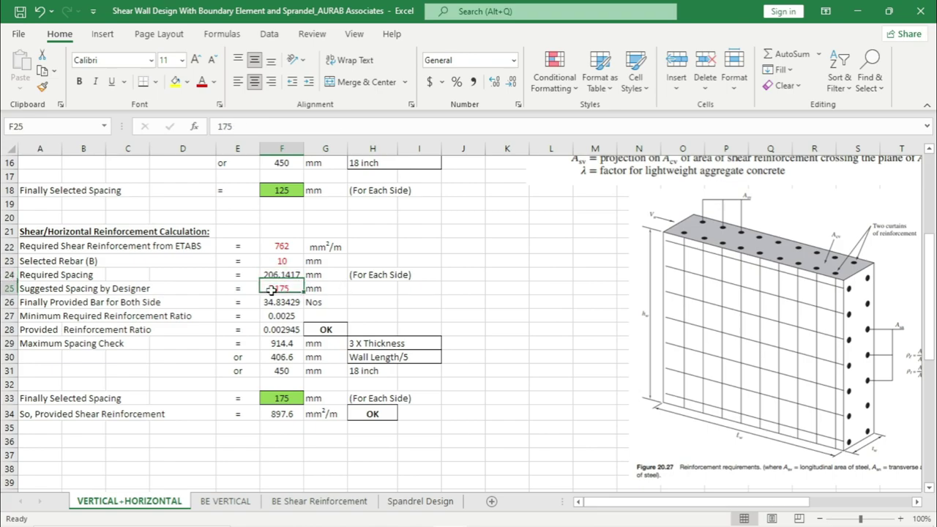
pyautogui.write('150')
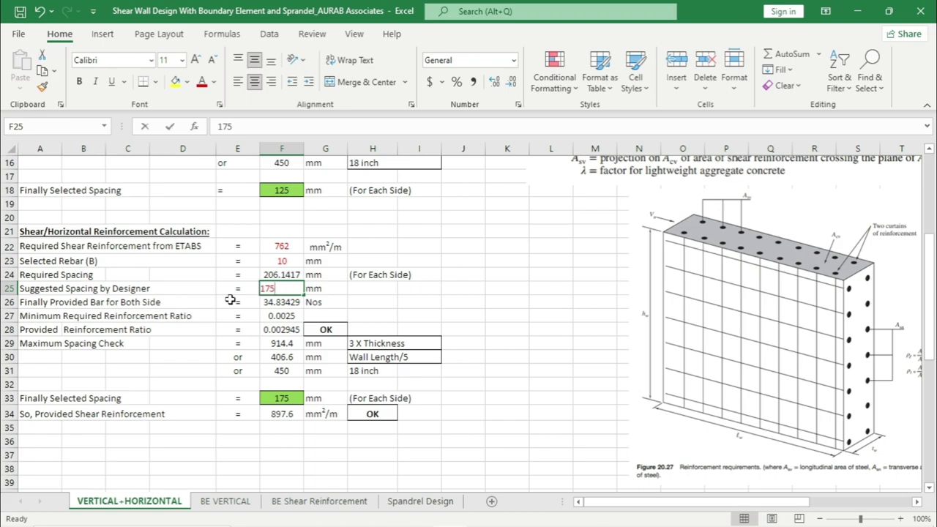
pyautogui.click(230, 300)
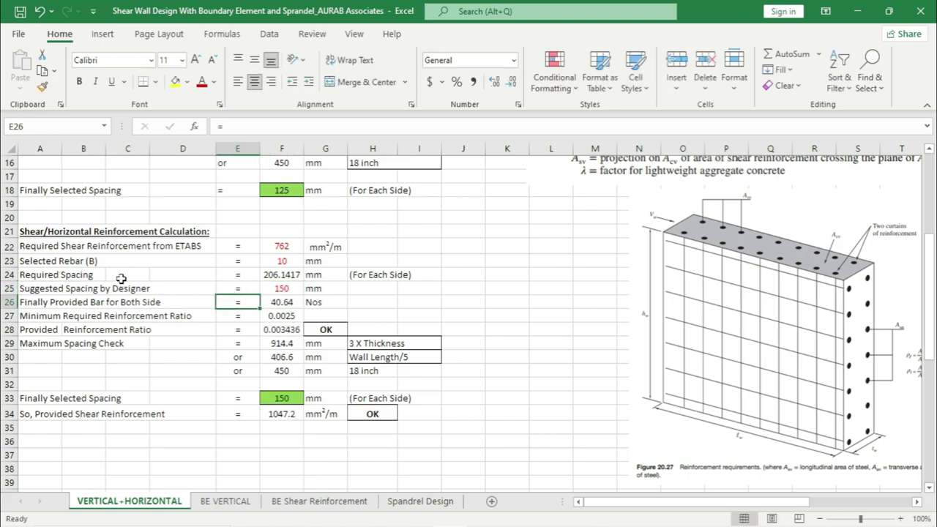
# Step: Try a suggested spacing of 200 mm for the shear/horizontal reinforcement
pyautogui.click(297, 290)
pyautogui.write('2')
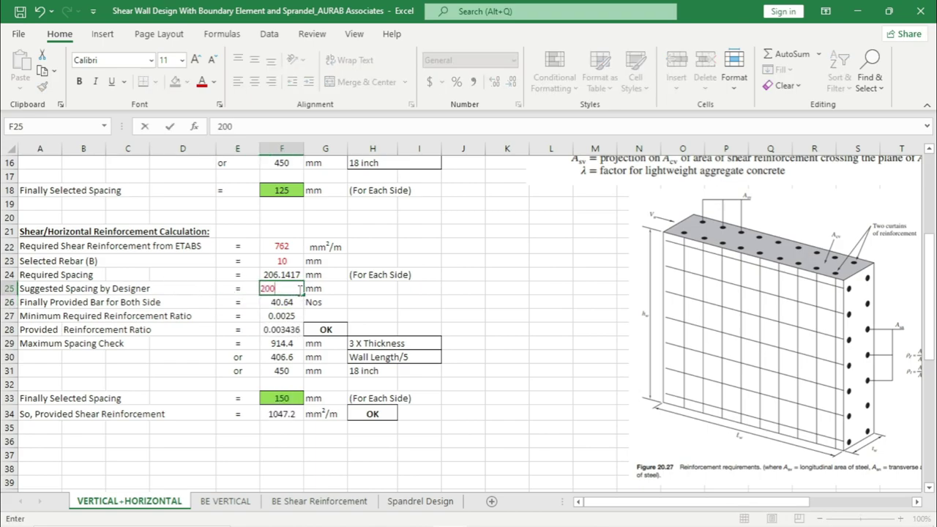
pyautogui.write('00')
pyautogui.click(508, 278)
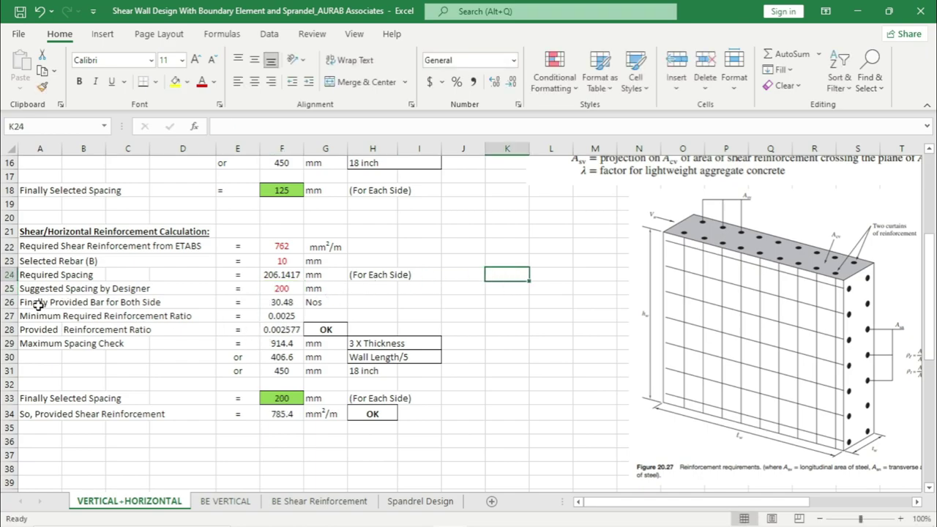
# Step: Examine the horizontal bar count formula, the minimum and provided reinforcement ratios and the ratio check formula
pyautogui.click(281, 302)
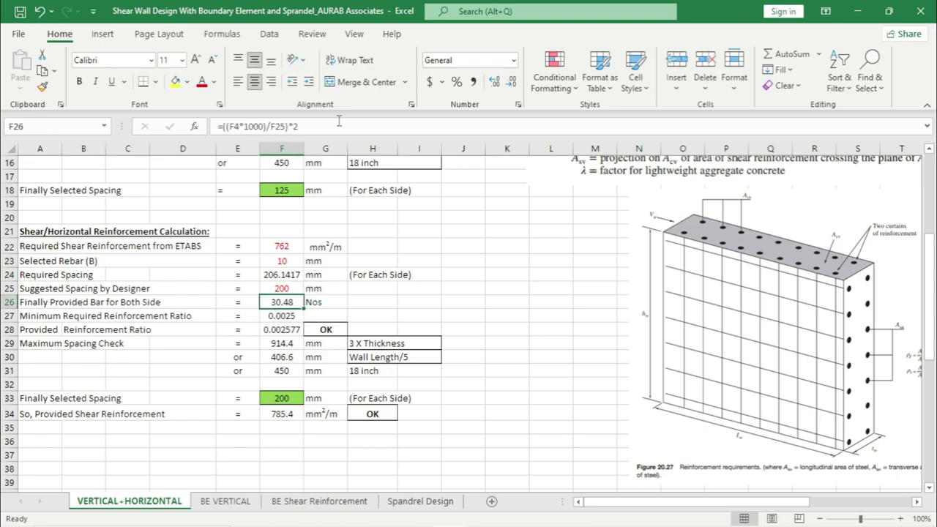
pyautogui.click(51, 317)
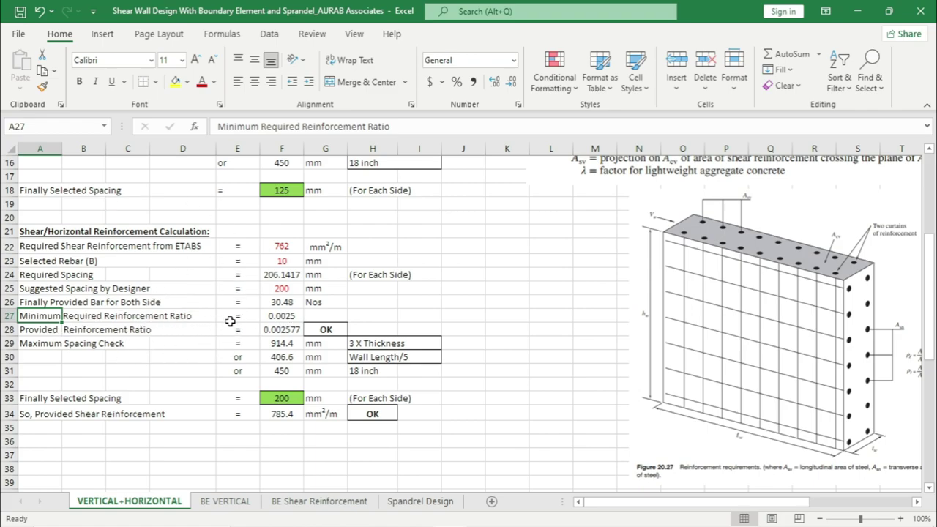
pyautogui.click(291, 317)
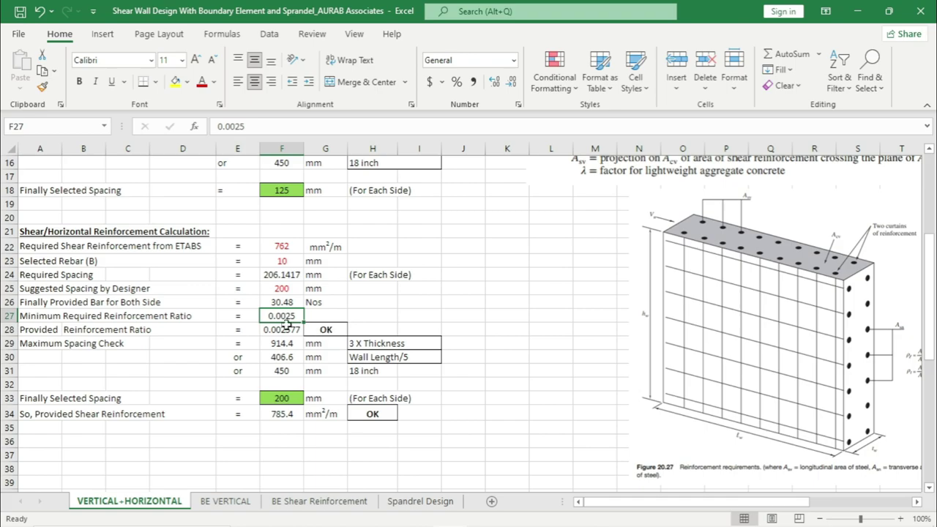
pyautogui.click(33, 330)
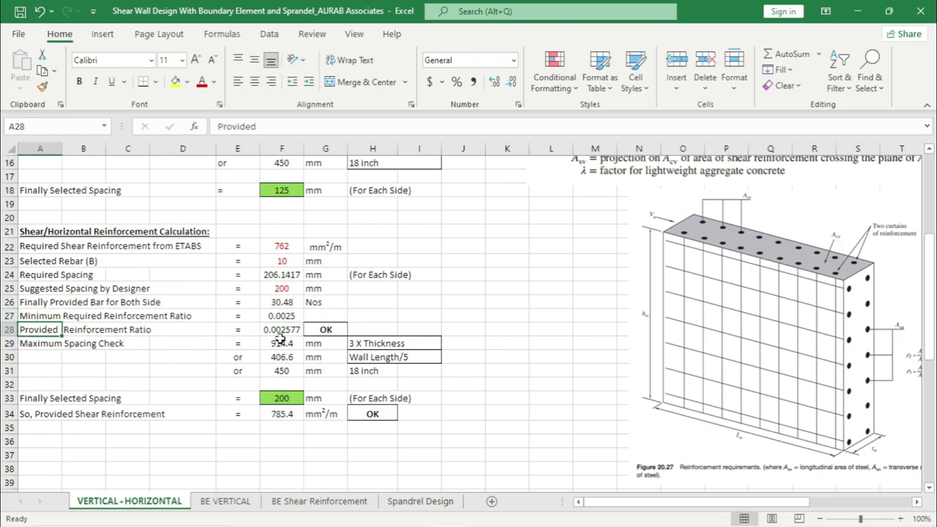
pyautogui.click(317, 332)
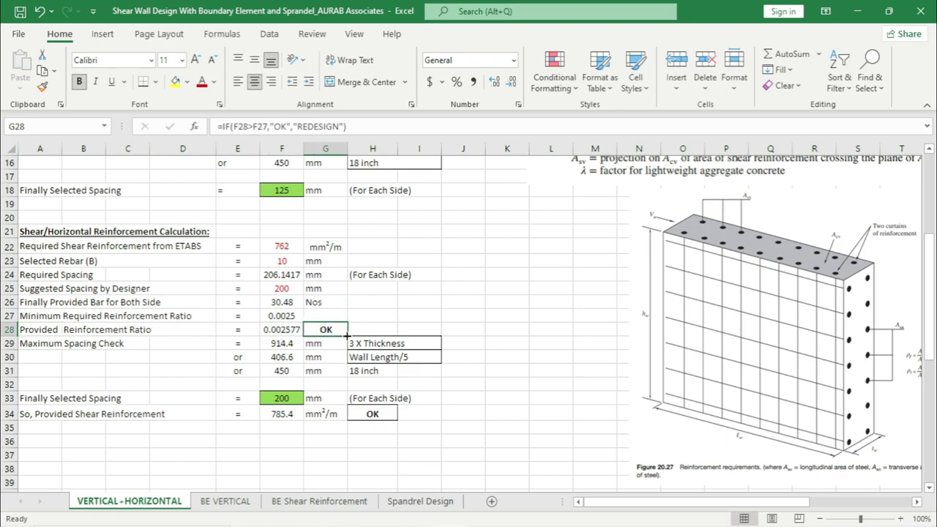
pyautogui.click(289, 291)
pyautogui.click(280, 328)
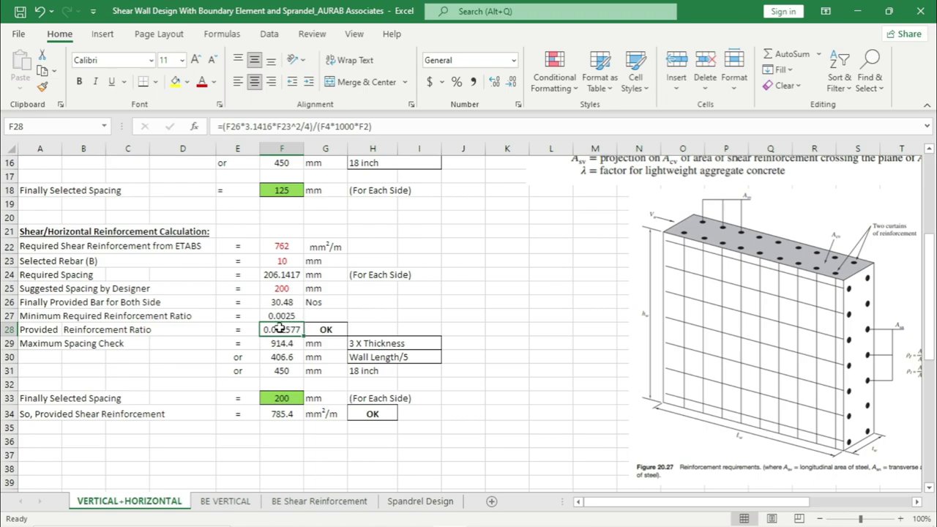
# Step: Compare suggested horizontal bar spacings by entering 175 mm and again 200 mm
pyautogui.click(279, 289)
pyautogui.write('175')
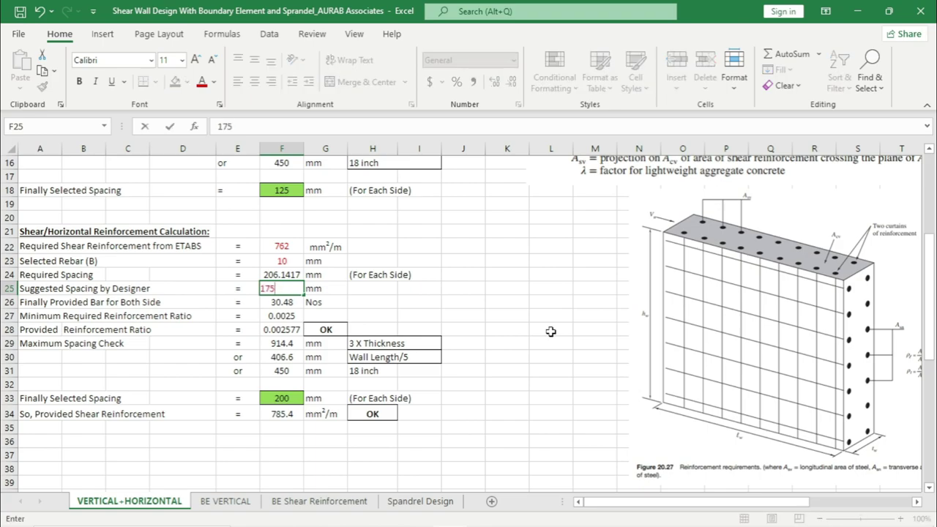
pyautogui.click(550, 331)
pyautogui.click(276, 290)
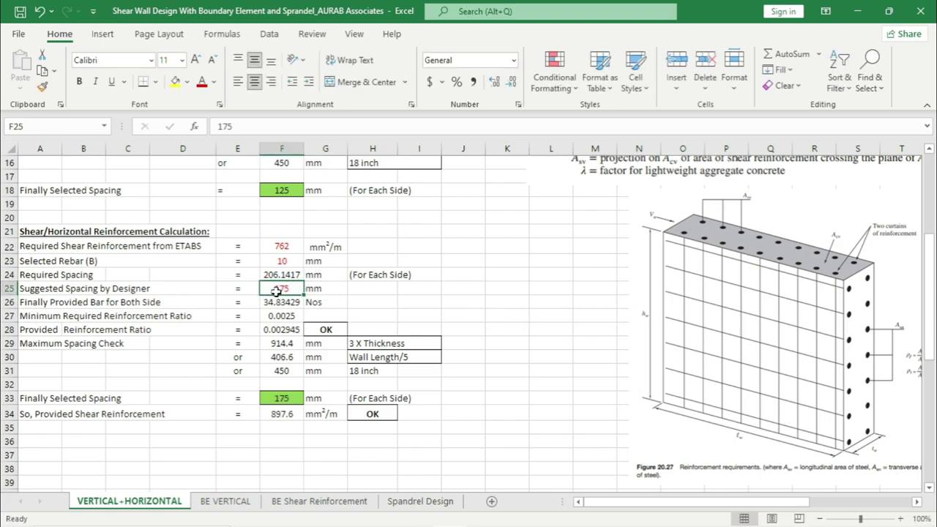
pyautogui.write('200')
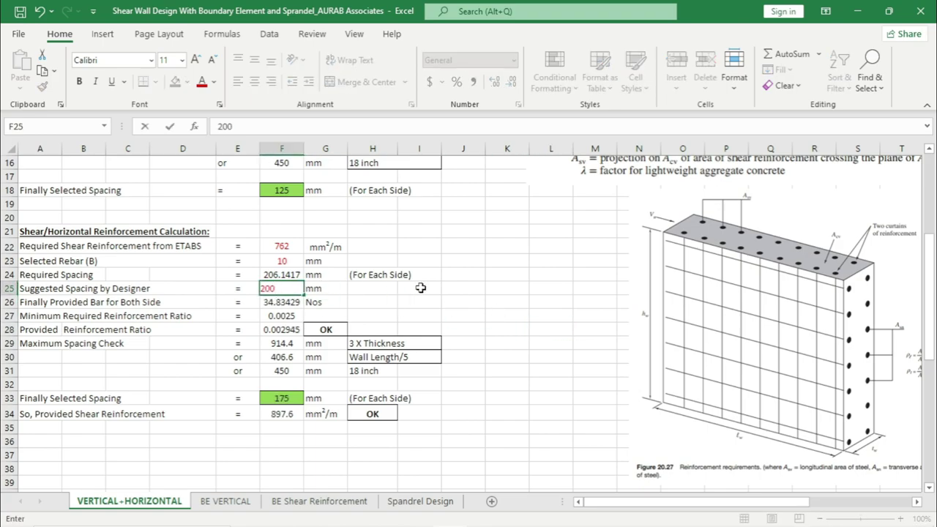
pyautogui.click(421, 288)
# Step: Set the suggested spacing by designer for the shear/horizontal reinforcement to 175 mm
pyautogui.click(284, 288)
pyautogui.write('1')
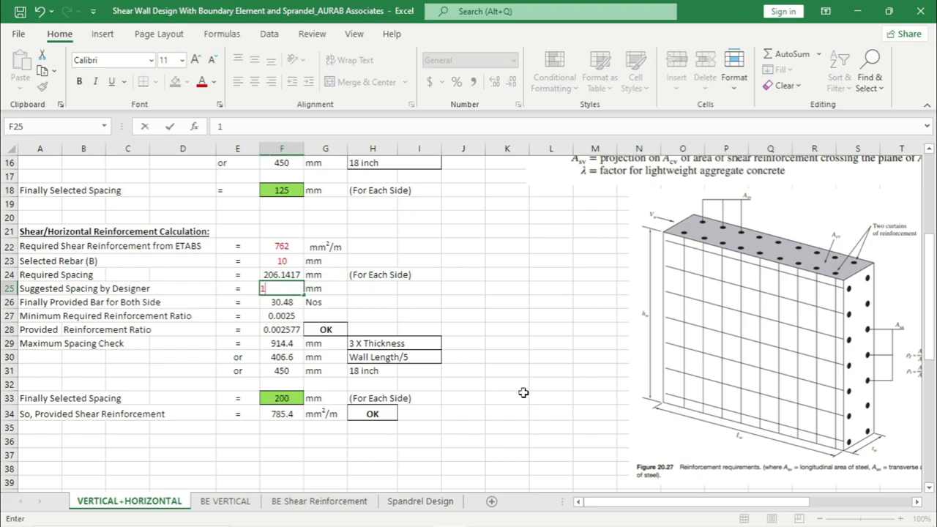
pyautogui.write('75')
pyautogui.click(546, 333)
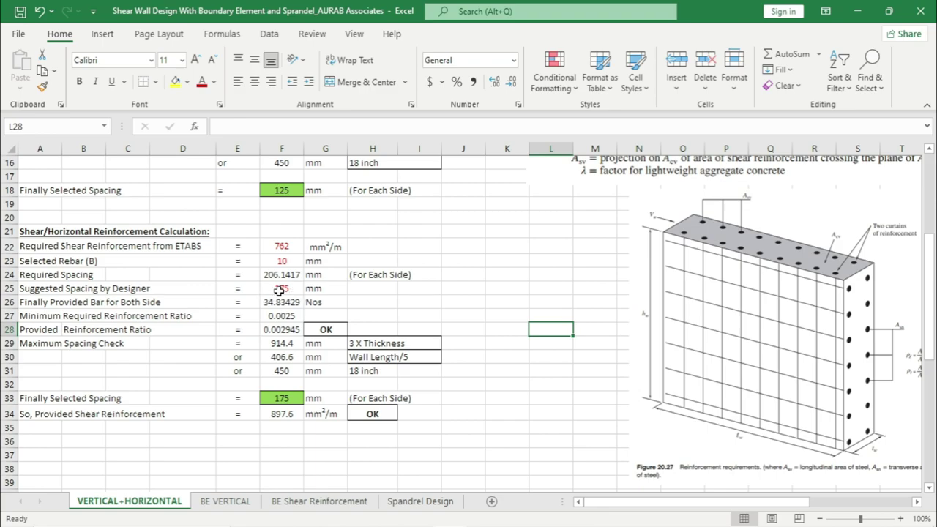
# Step: Review the provided reinforcement ratio check and the three maximum spacing limits: 3 x thickness, wall length/5 and 18 inch
pyautogui.click(288, 331)
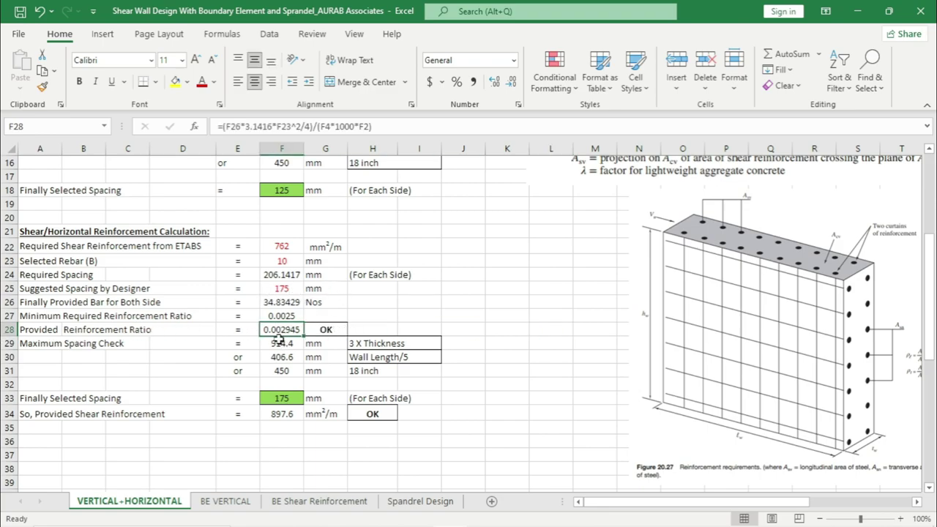
pyautogui.click(332, 329)
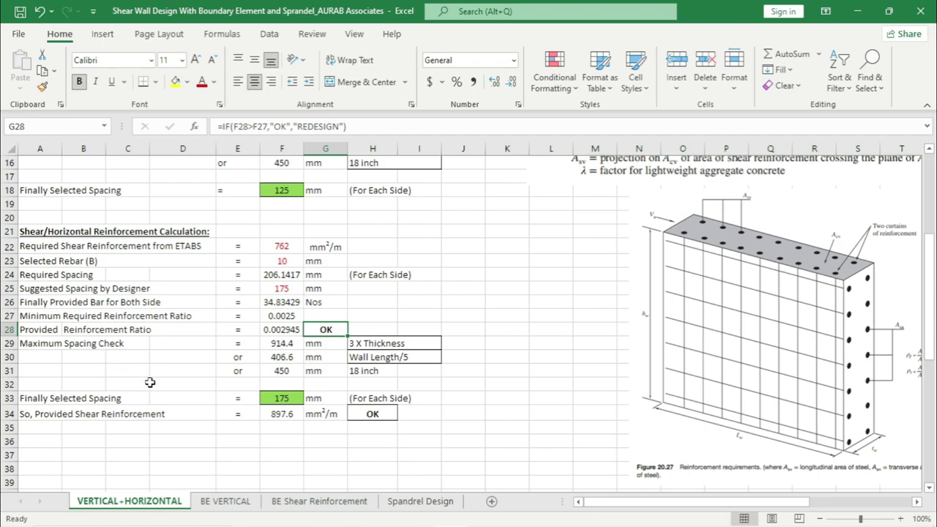
pyautogui.scroll(-1, 152, 353)
pyautogui.click(47, 307)
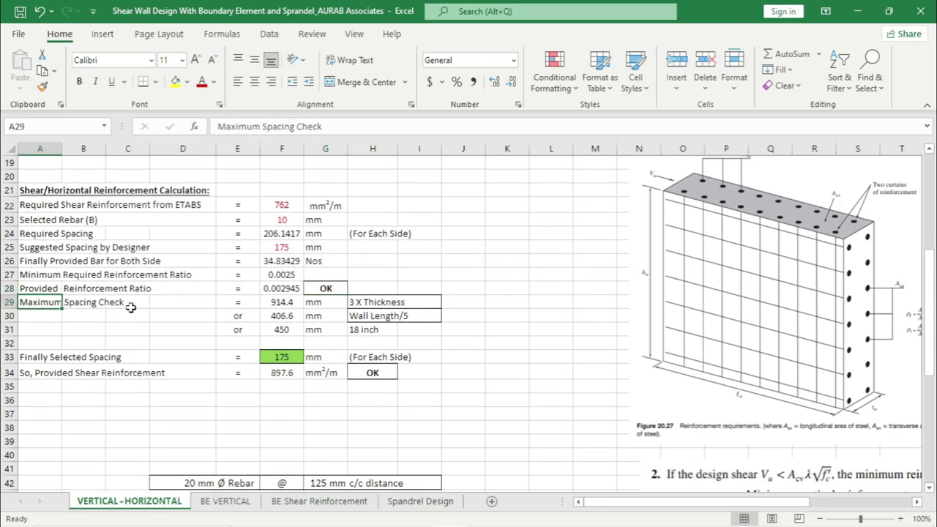
pyautogui.click(375, 305)
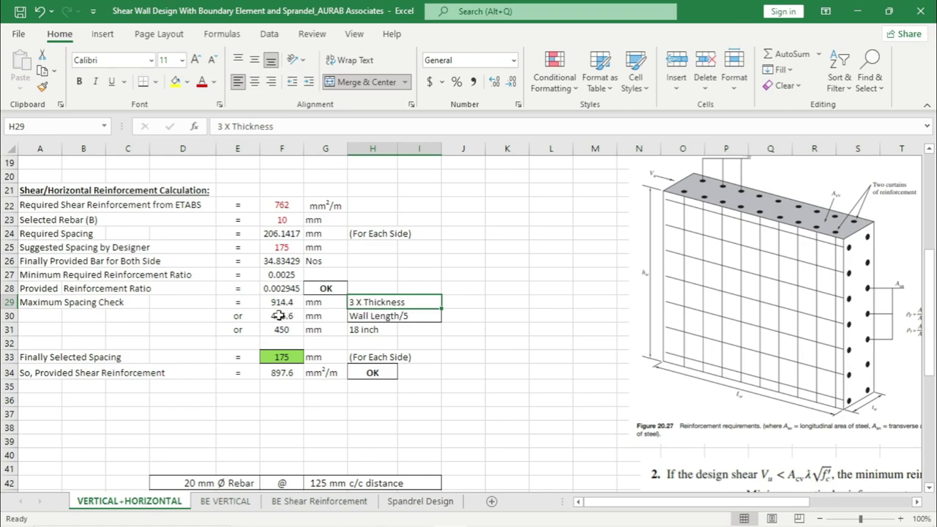
pyautogui.click(378, 315)
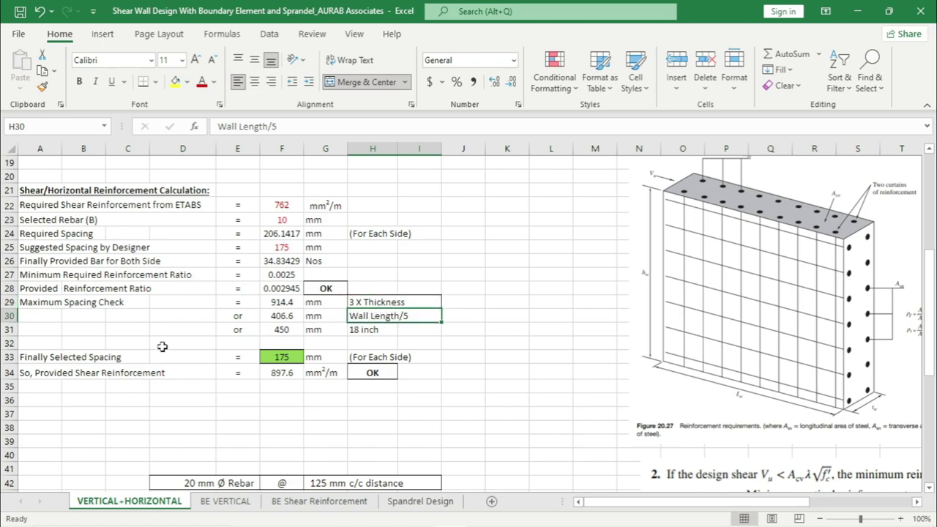
pyautogui.click(269, 317)
pyautogui.click(393, 328)
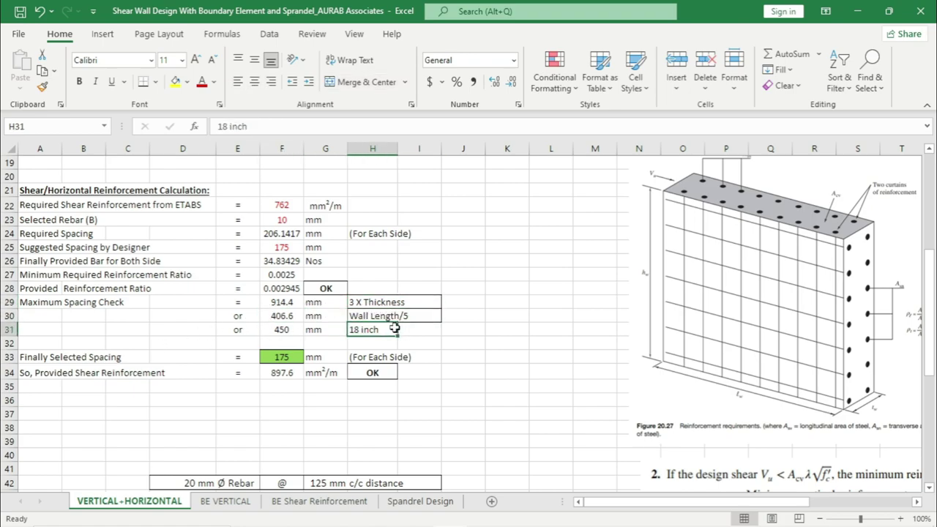
pyautogui.moveTo(290, 302); pyautogui.dragTo(289, 330)
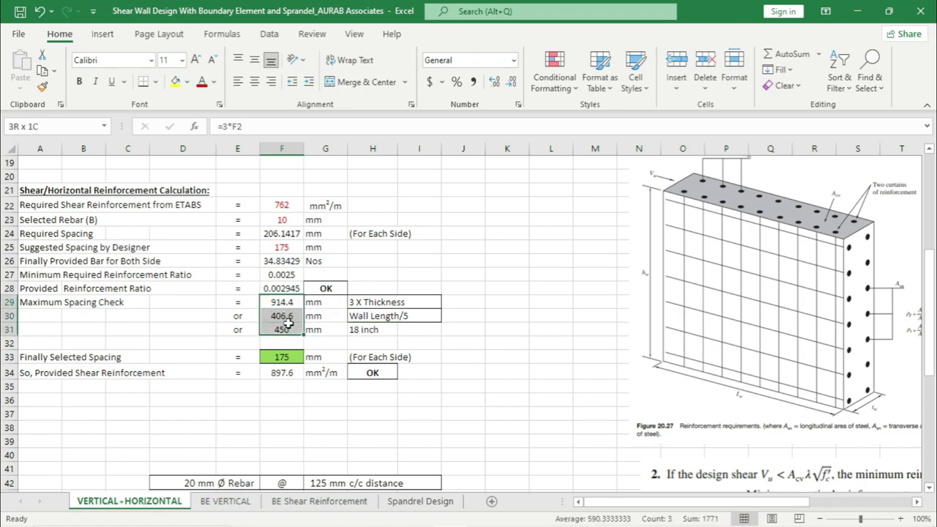
# Step: Examine the finally selected spacing formula and compare the provided shear reinforcement with the ETABS requirement, including its check formula
pyautogui.click(289, 249)
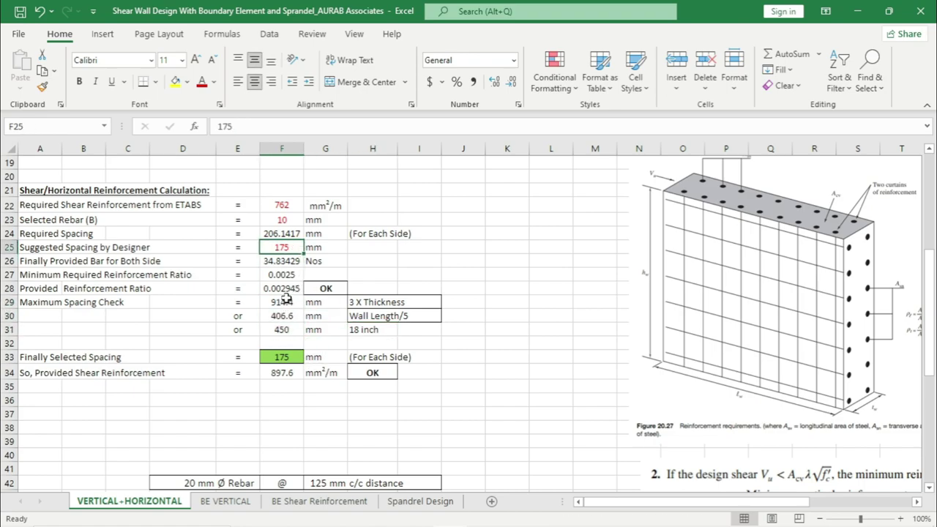
pyautogui.click(276, 359)
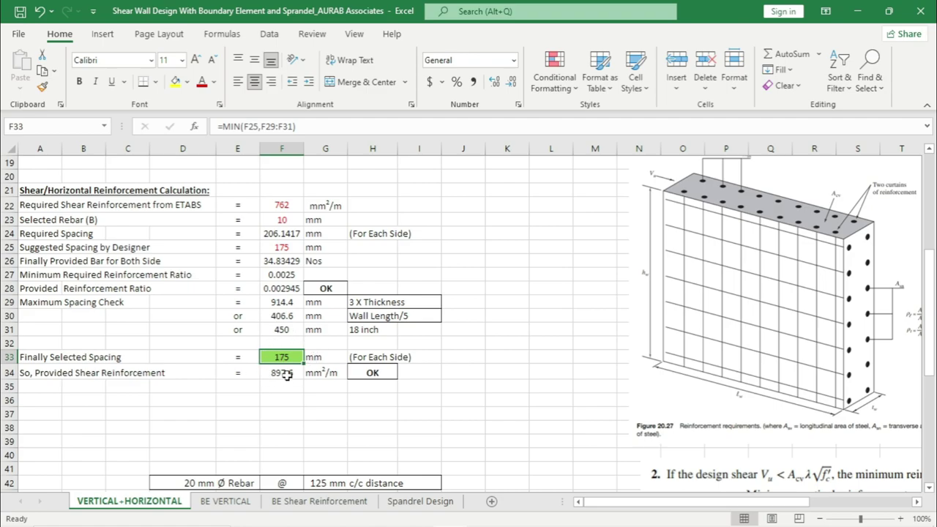
pyautogui.tripleClick(319, 133)
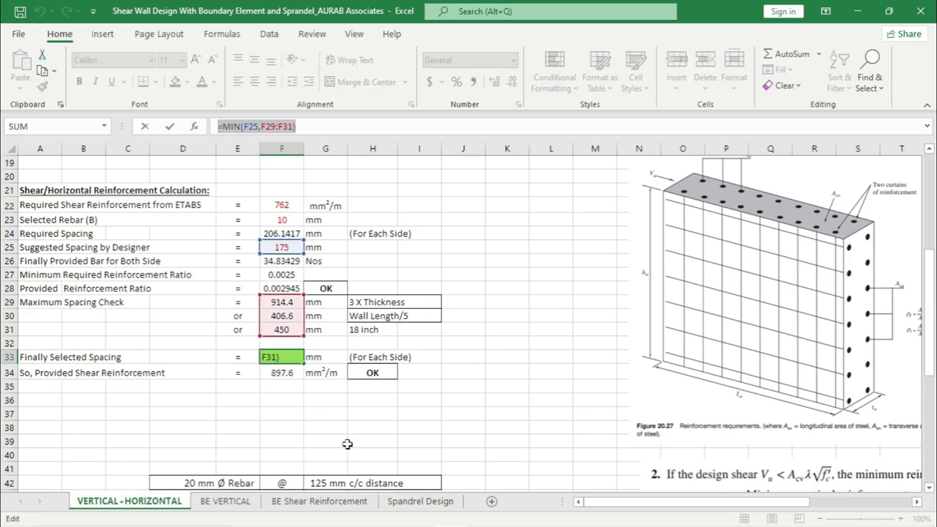
pyautogui.press('Escape')
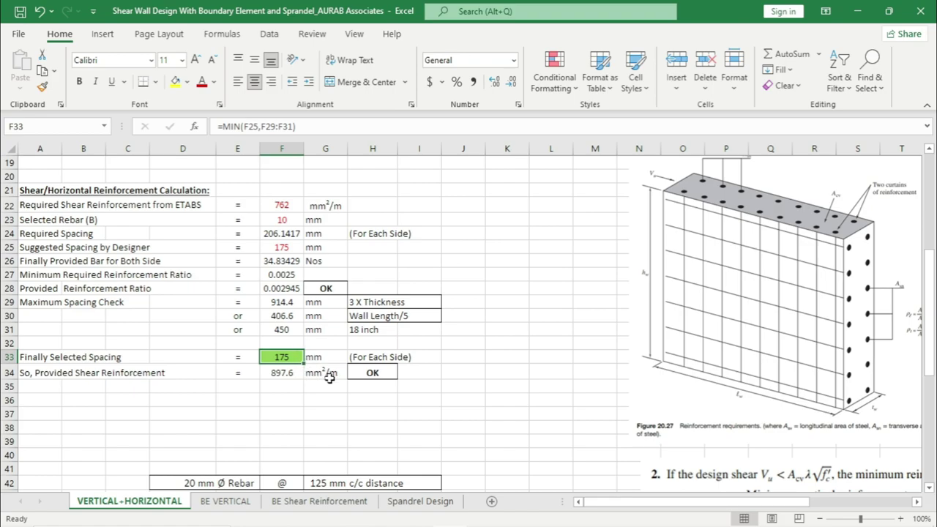
pyautogui.click(257, 424)
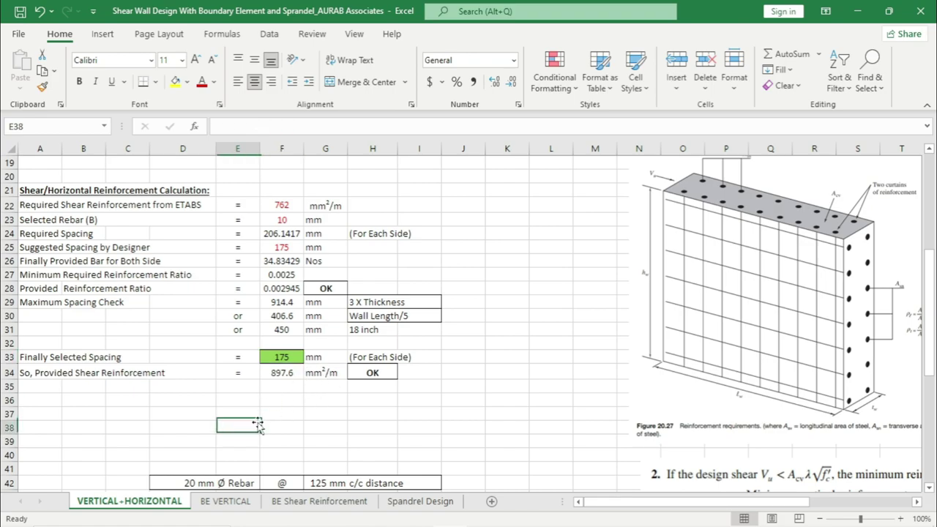
pyautogui.click(283, 372)
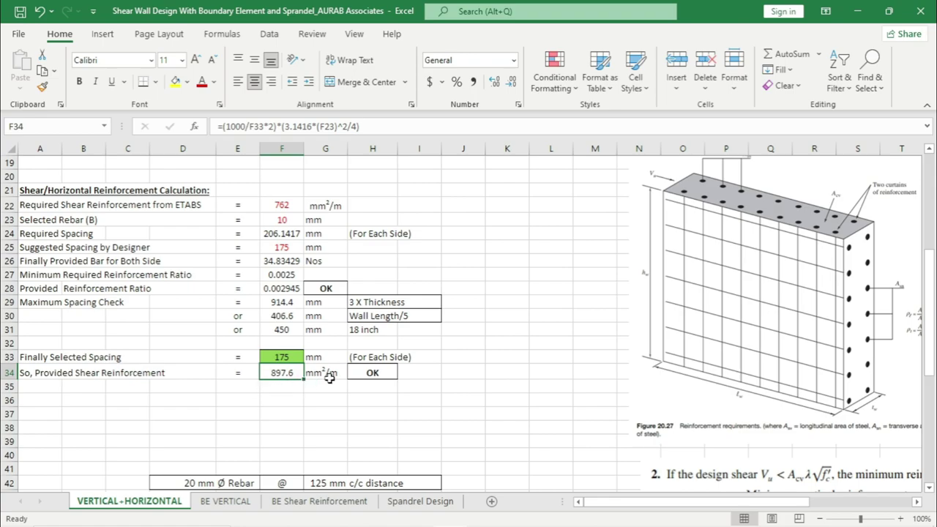
pyautogui.click(286, 205)
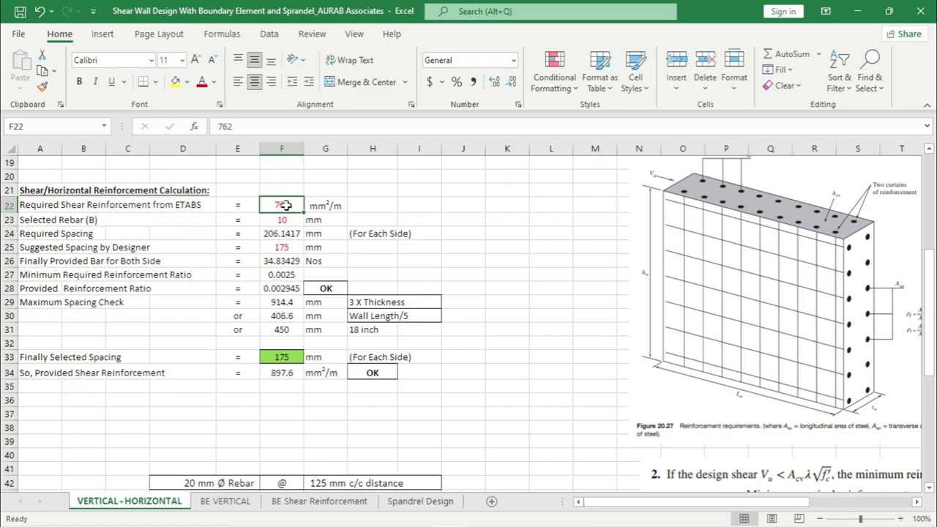
pyautogui.click(288, 372)
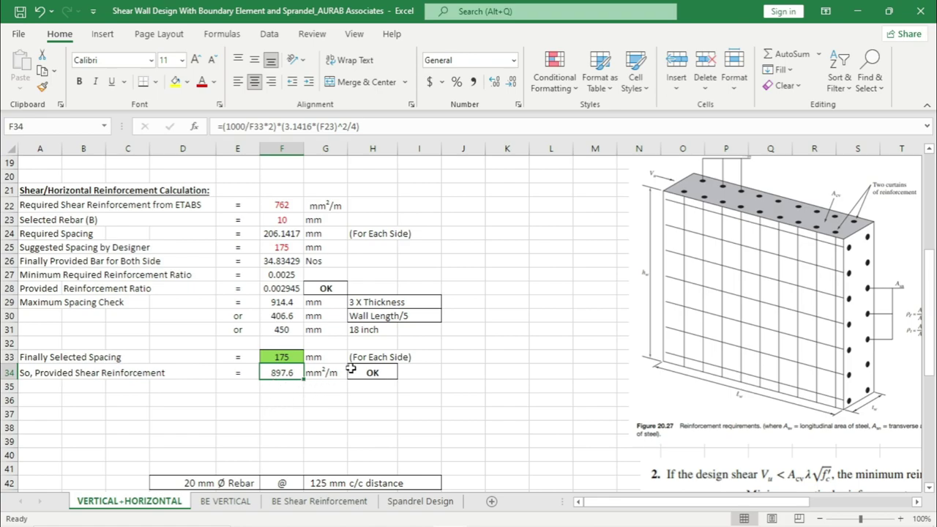
pyautogui.click(326, 429)
pyautogui.click(380, 373)
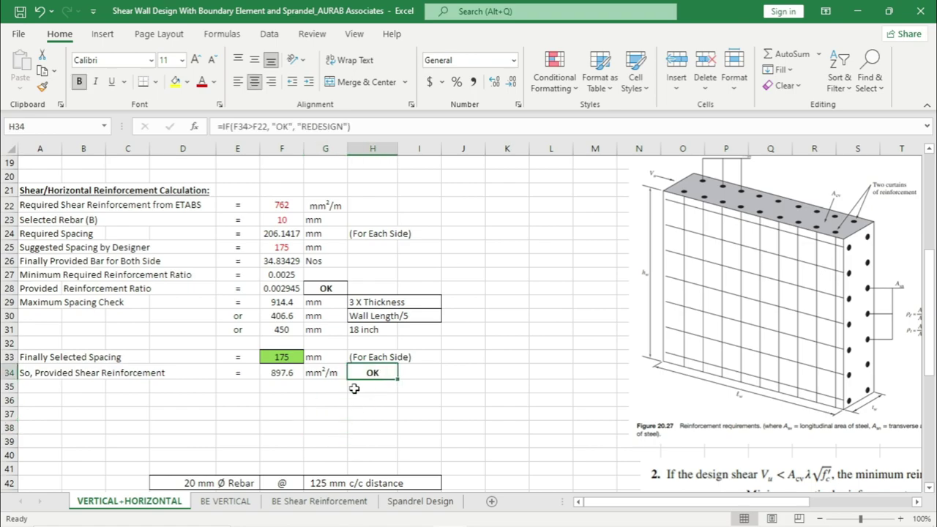
# Step: Inspect the OK/REDESIGN formula in H34 and the required shear reinforcement cell F22 it refers to
pyautogui.doubleClick(370, 373)
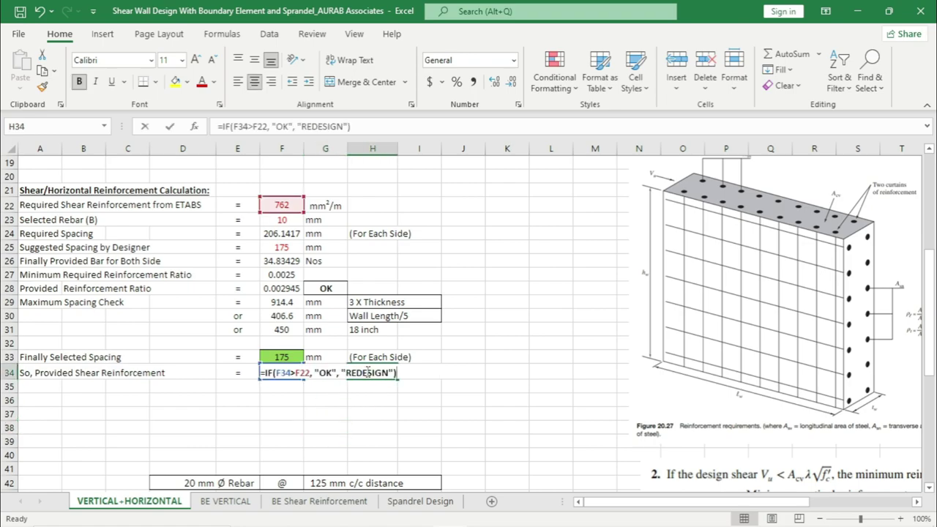
pyautogui.press('Escape')
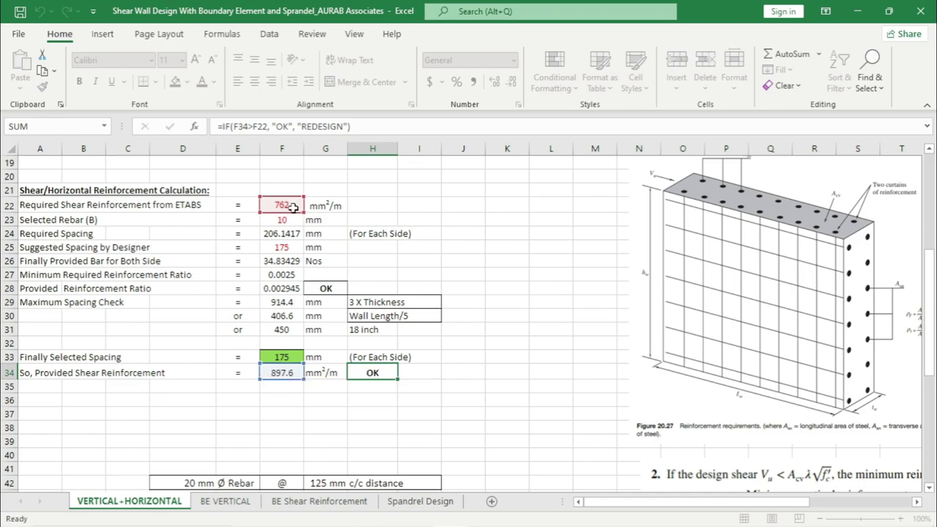
pyautogui.doubleClick(386, 374)
pyautogui.press('Escape')
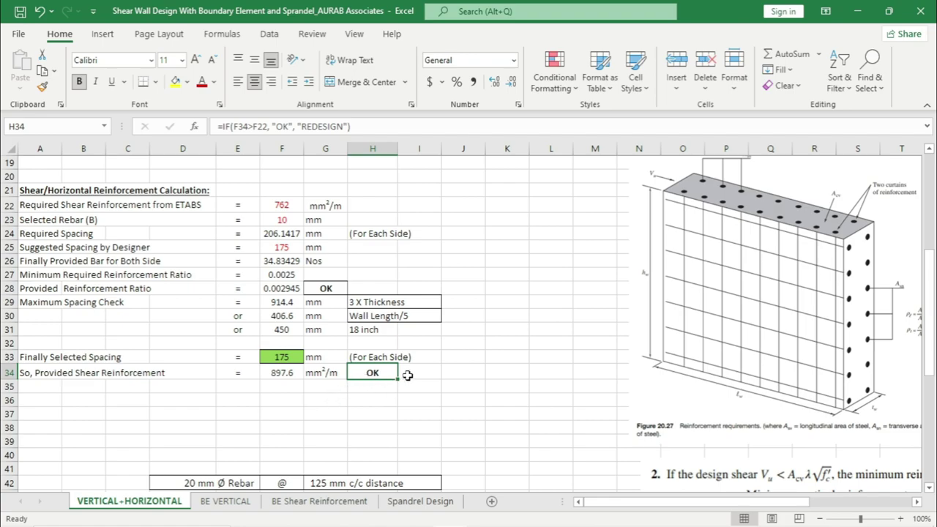
pyautogui.click(297, 206)
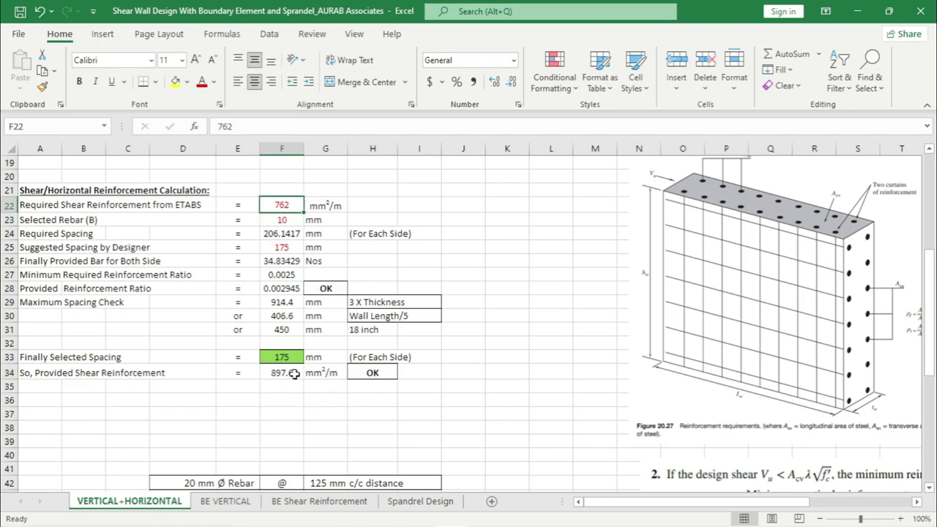
pyautogui.click(371, 372)
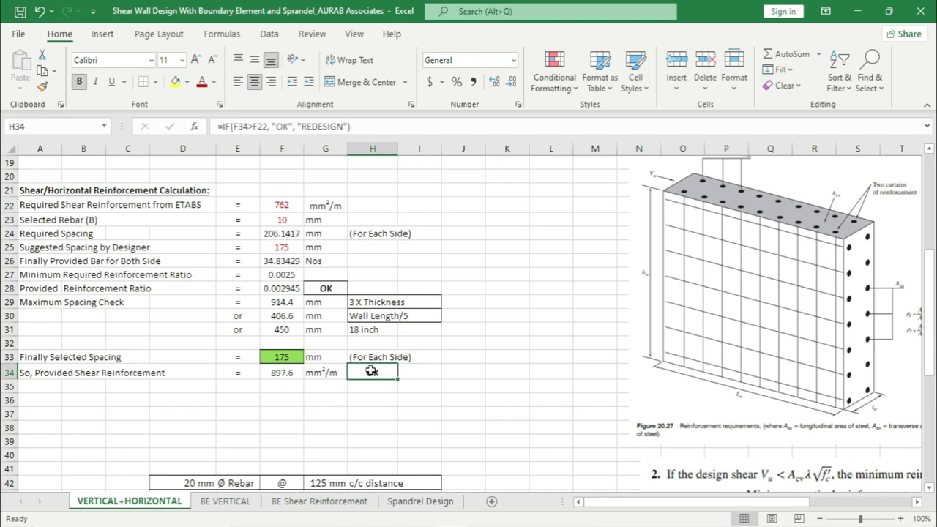
pyautogui.click(308, 428)
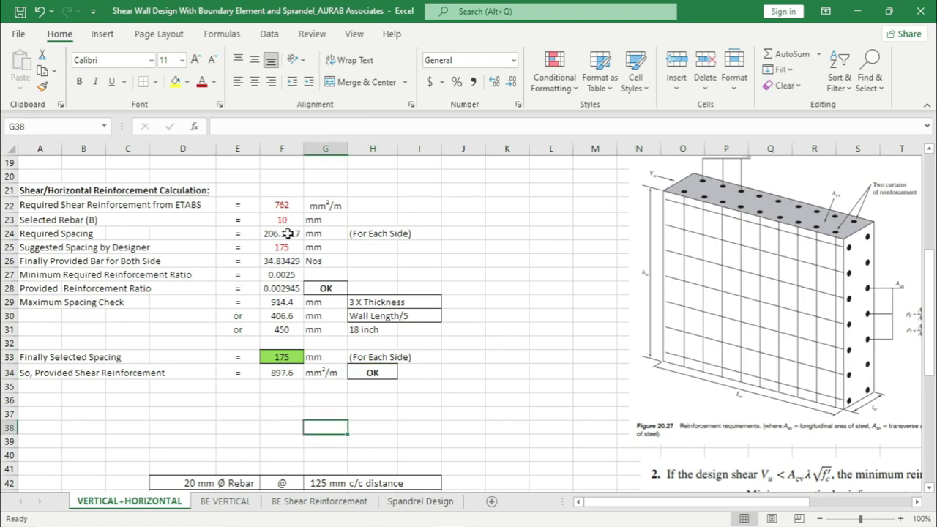
# Step: Try a suggested horizontal bar spacing of 207 mm, inspect the provided shear reinforcement and its check, and undo the change
pyautogui.click(285, 249)
pyautogui.write('20')
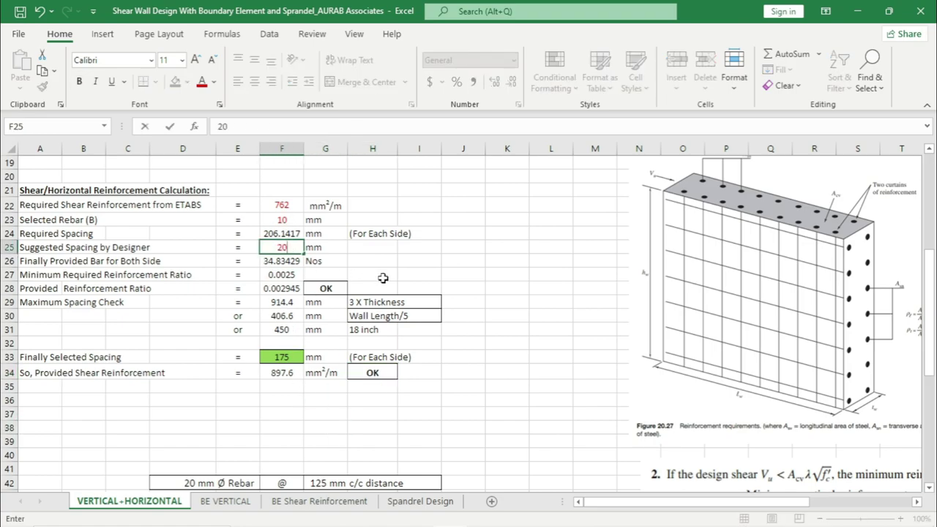
pyautogui.press('Return')
pyautogui.click(456, 411)
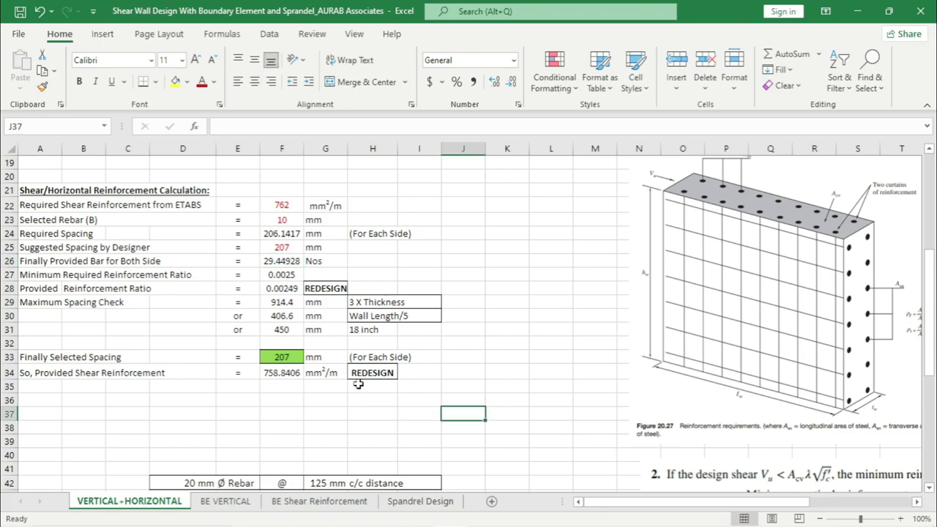
pyautogui.click(358, 375)
pyautogui.click(391, 427)
pyautogui.click(287, 374)
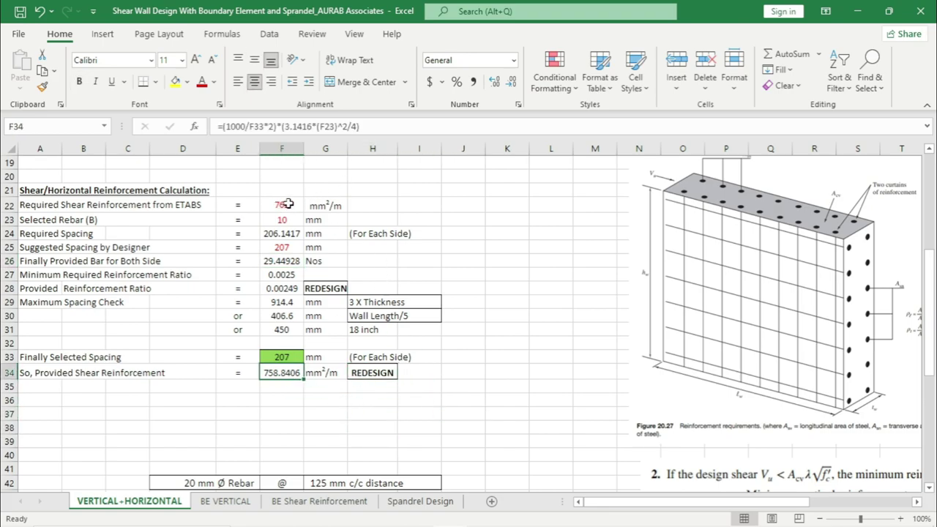
pyautogui.click(468, 401)
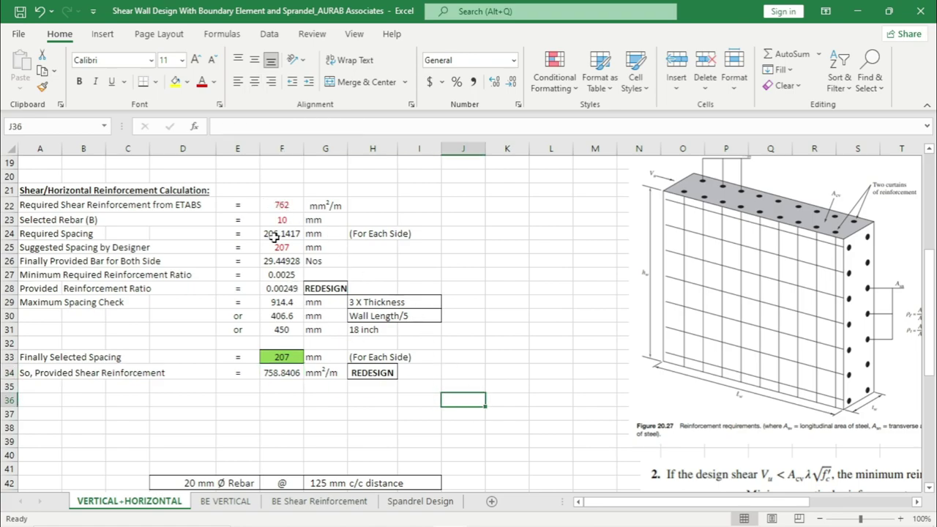
pyautogui.click(40, 14)
pyautogui.click(522, 386)
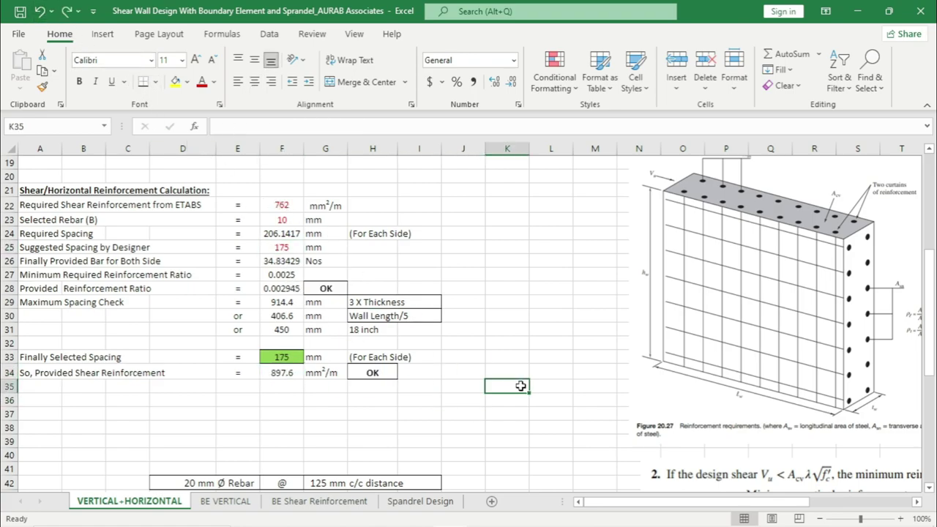
# Step: Review the wall section's rebar layout below the calculations and the vertical and horizontal reinforcement sections of the sheet
pyautogui.scroll(-4, 411, 470)
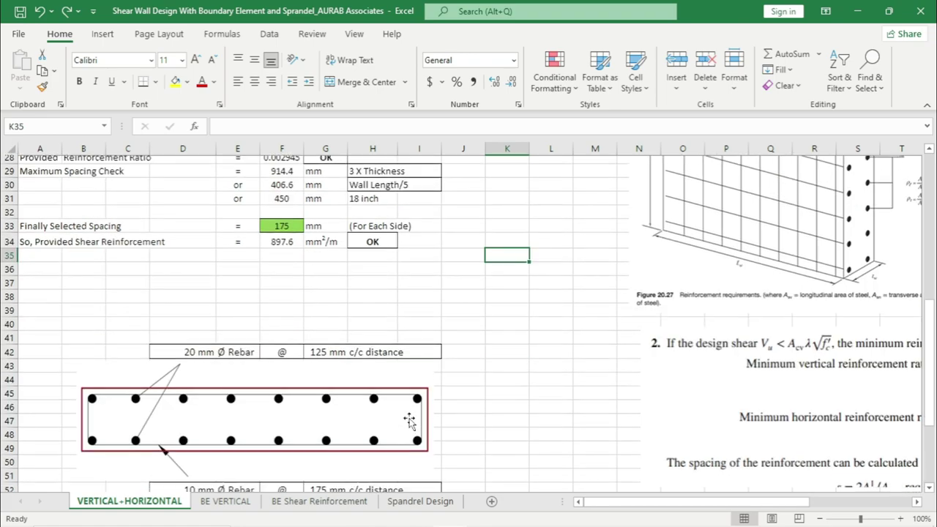
pyautogui.scroll(-2, 226, 342)
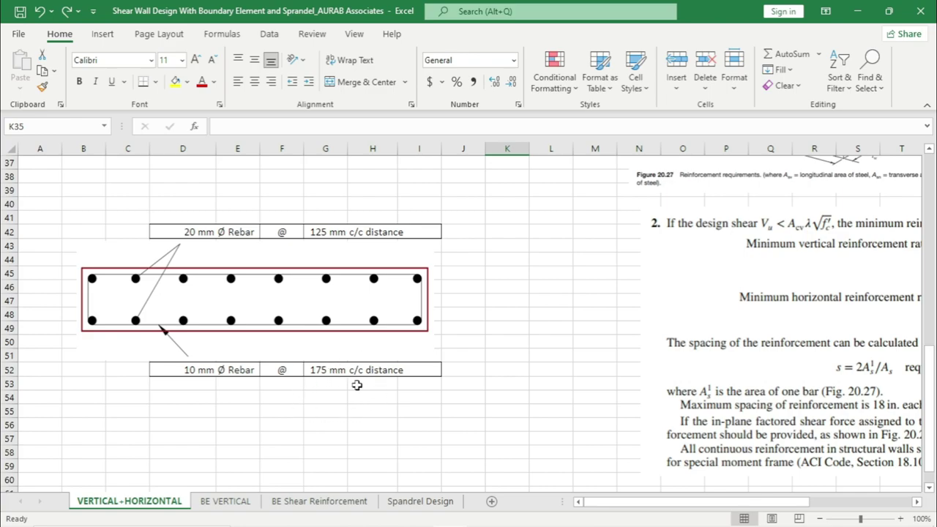
pyautogui.scroll(9, 360, 384)
pyautogui.scroll(3, 361, 384)
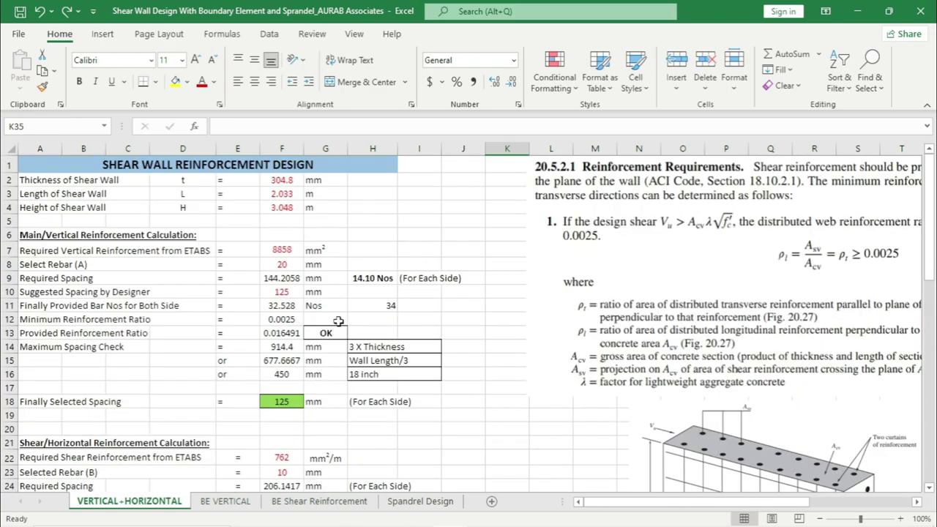
pyautogui.click(145, 165)
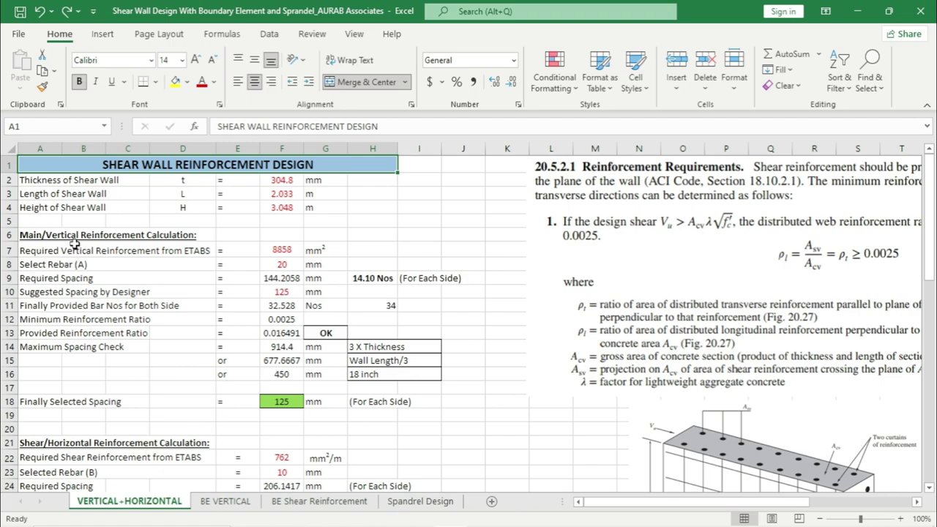
pyautogui.scroll(-3, 70, 231)
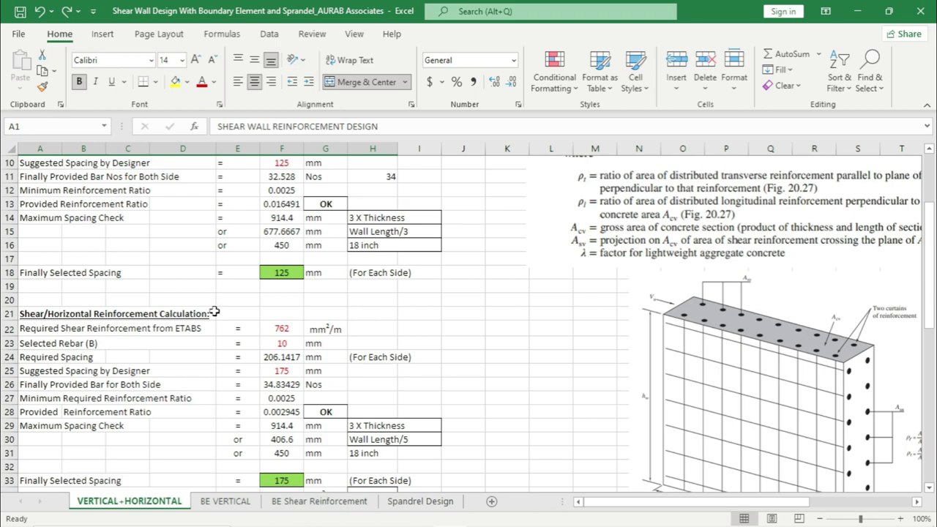
# Step: Look at the base wall piers in ETABS, and read the ACI 18.10.6.3 boundary element excerpt on Excel's BE VERTICAL sheet
pyautogui.hotkey('alt', 'Tab')
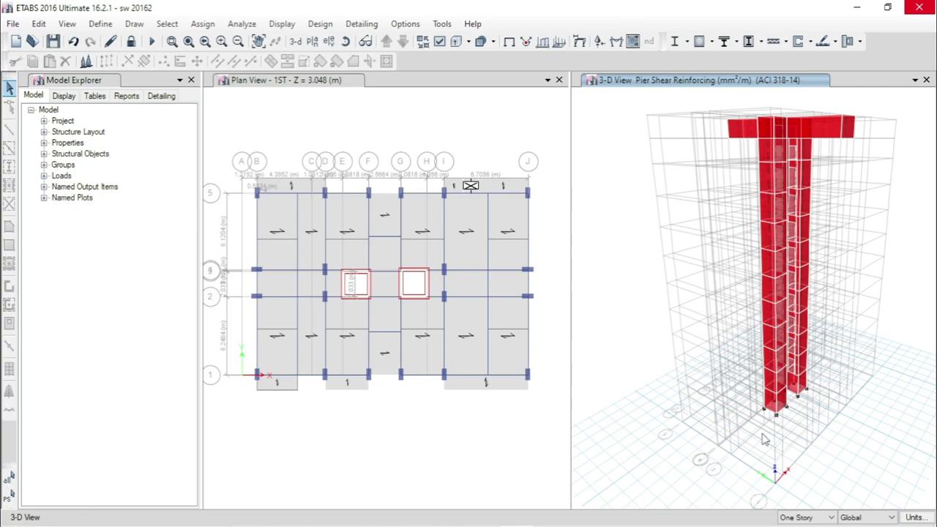
pyautogui.scroll(4, 764, 440)
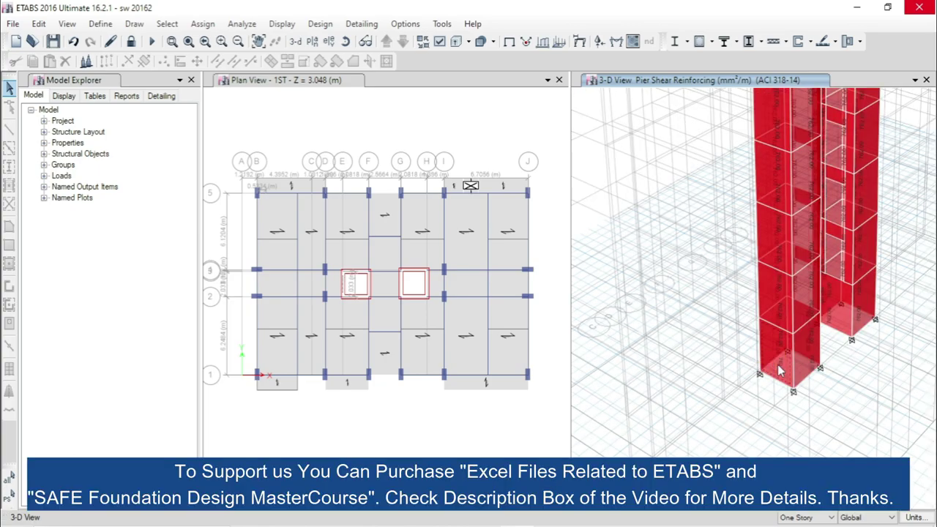
pyautogui.click(451, 516)
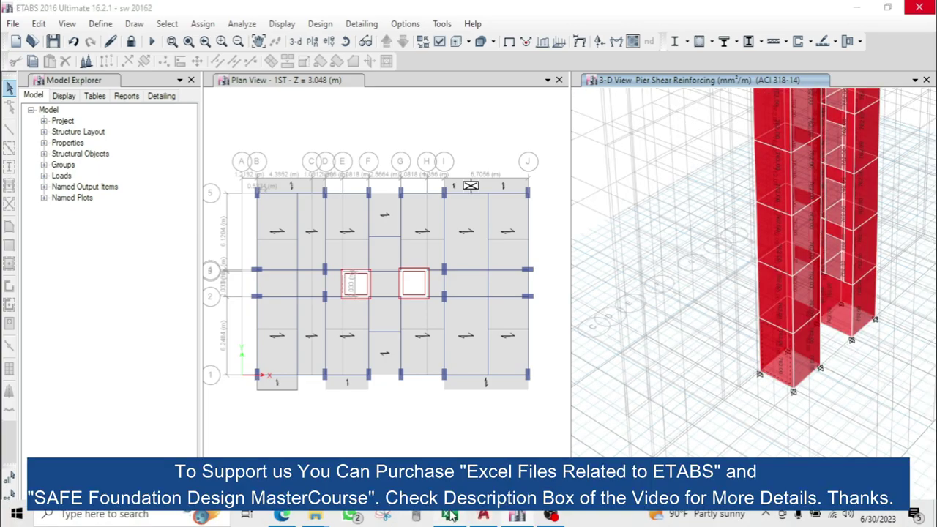
pyautogui.scroll(-1, 468, 293)
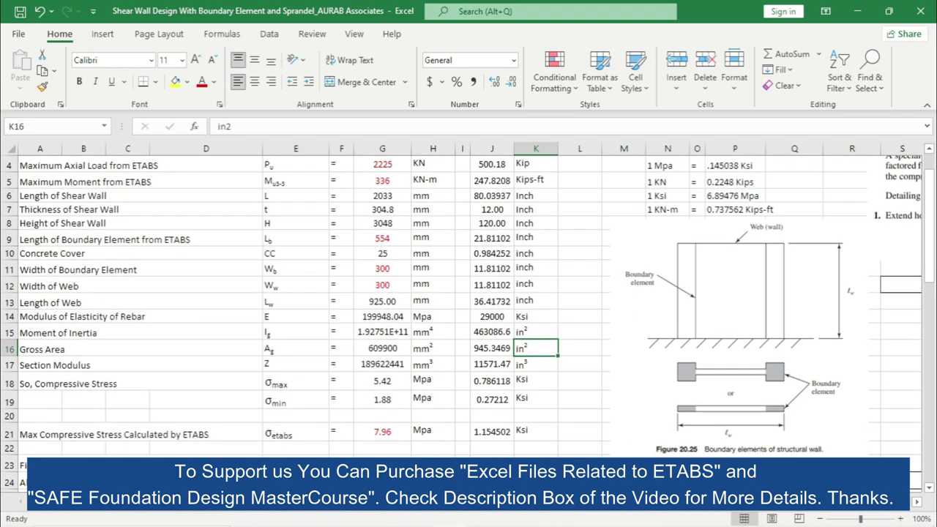
pyautogui.hscroll(5, 396, 221)
pyautogui.scroll(1, 396, 221)
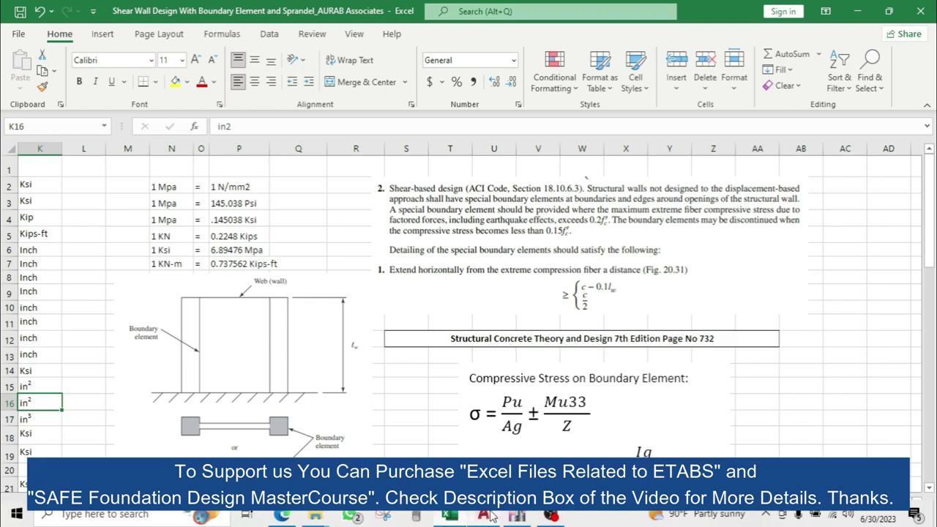
# Step: Switch to ETABS and open the shear wall design details of the first-story pier PW2
pyautogui.click(517, 515)
pyautogui.moveTo(774, 357)
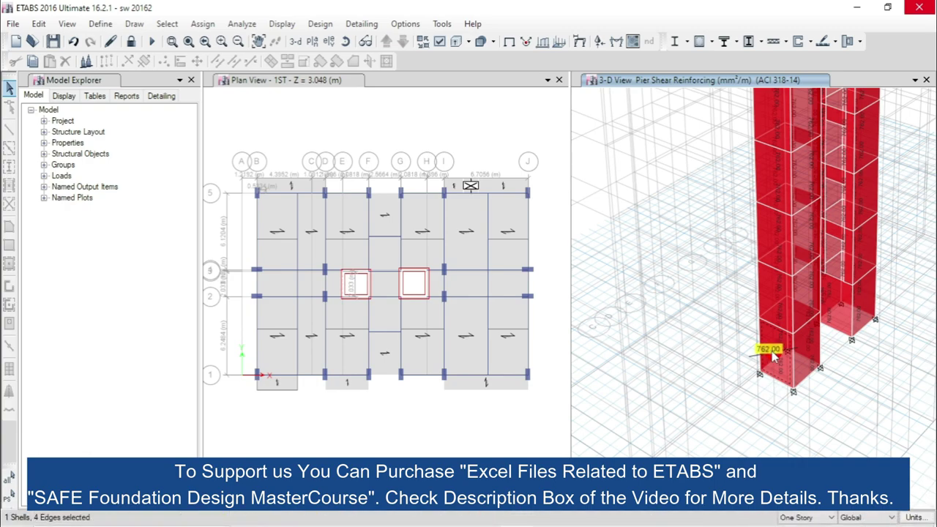
pyautogui.click(772, 352)
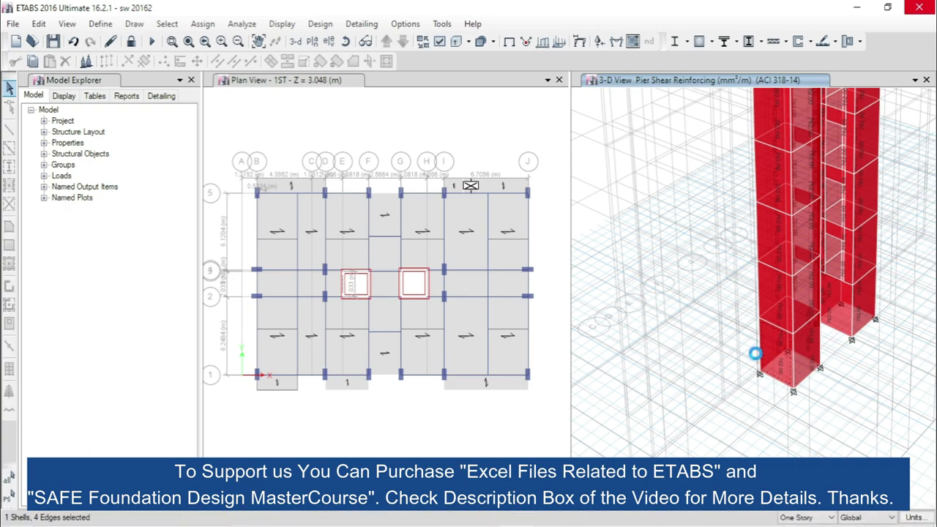
pyautogui.rightClick(756, 354)
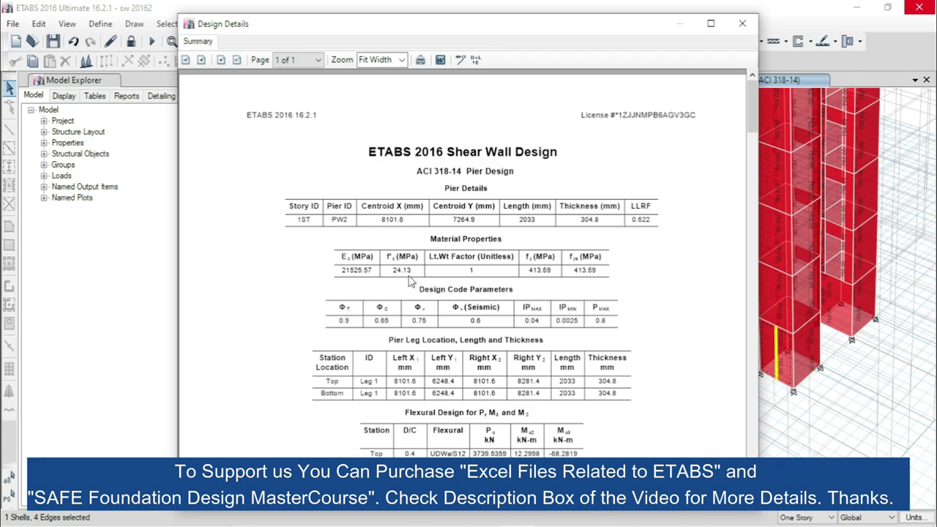
# Step: Compute the boundary element stress limit 0.2×24.13 as a decimal in the calculator emulator, and close the calculator
pyautogui.click(416, 515)
pyautogui.click(750, 430)
pyautogui.click(783, 430)
pyautogui.click(782, 401)
pyautogui.click(847, 373)
pyautogui.click(783, 401)
pyautogui.click(751, 374)
pyautogui.click(783, 429)
pyautogui.click(751, 401)
pyautogui.click(815, 402)
pyautogui.click(881, 430)
pyautogui.click(855, 320)
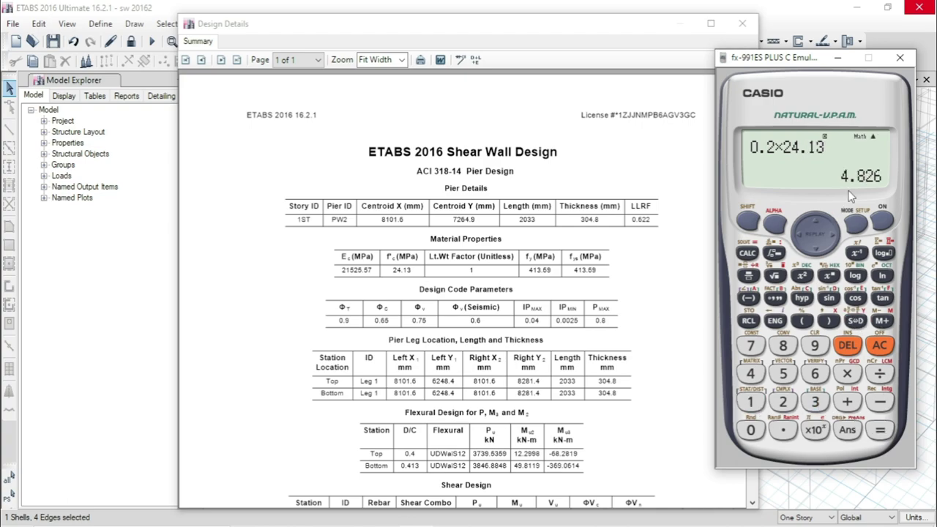
pyautogui.click(900, 58)
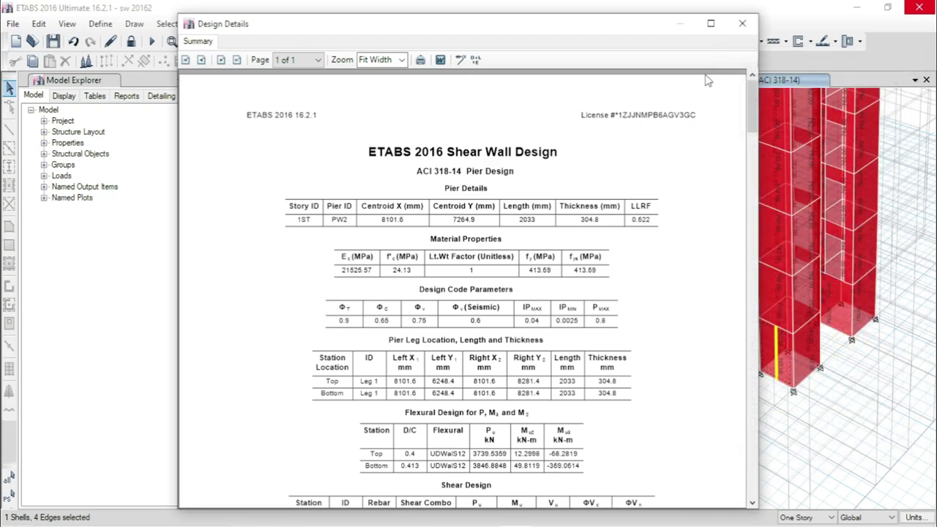
# Step: Enlarge the pier's design details, compare computed stresses with limits in the Boundary Element Check table, and close the report
pyautogui.click(710, 23)
pyautogui.scroll(-3, 651, 358)
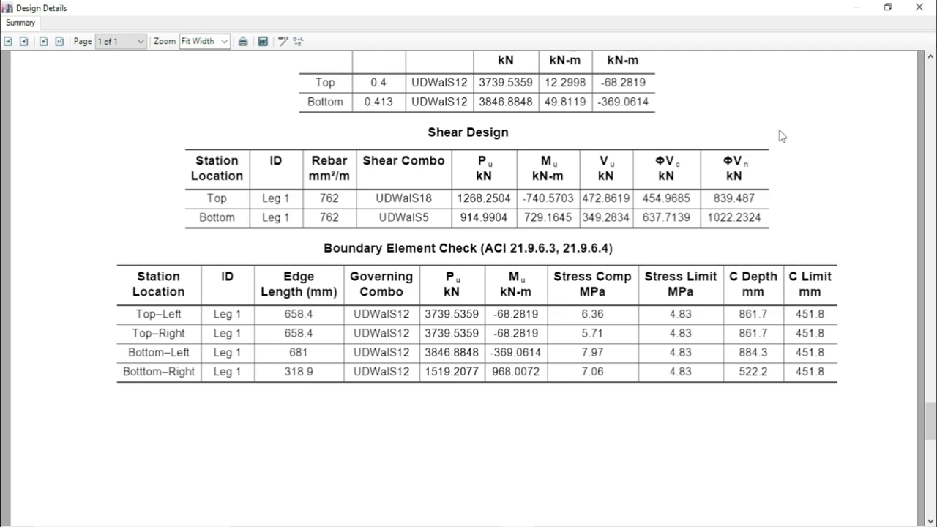
pyautogui.click(919, 7)
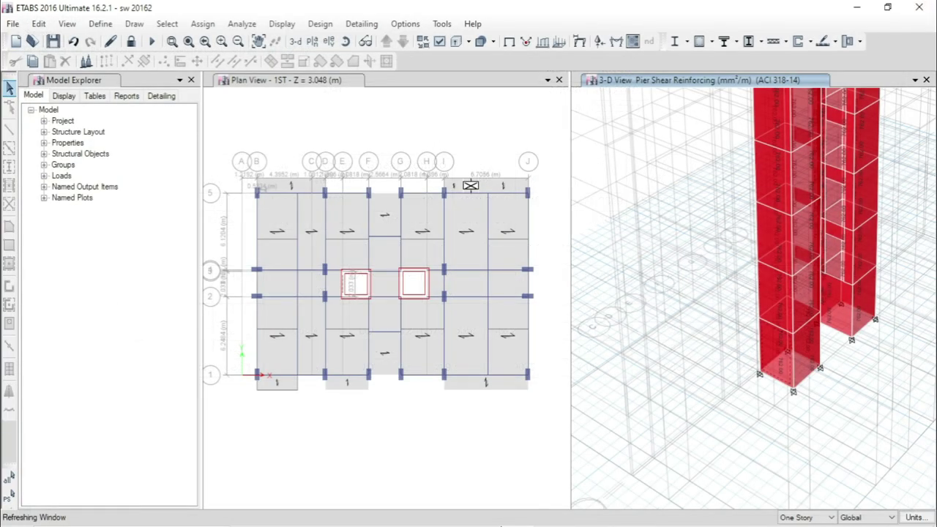
# Step: In Excel's BE VERTICAL sheet, set the strength of concrete to 3.5 ksi and the strength of rebar to 60 ksi
pyautogui.click(450, 521)
pyautogui.moveTo(700, 502); pyautogui.dragTo(589, 501)
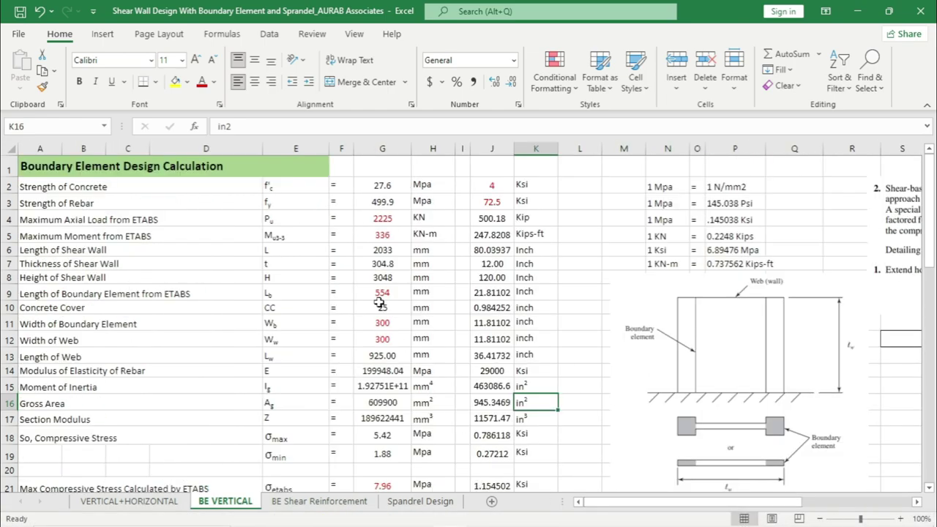
pyautogui.click(84, 183)
pyautogui.click(495, 186)
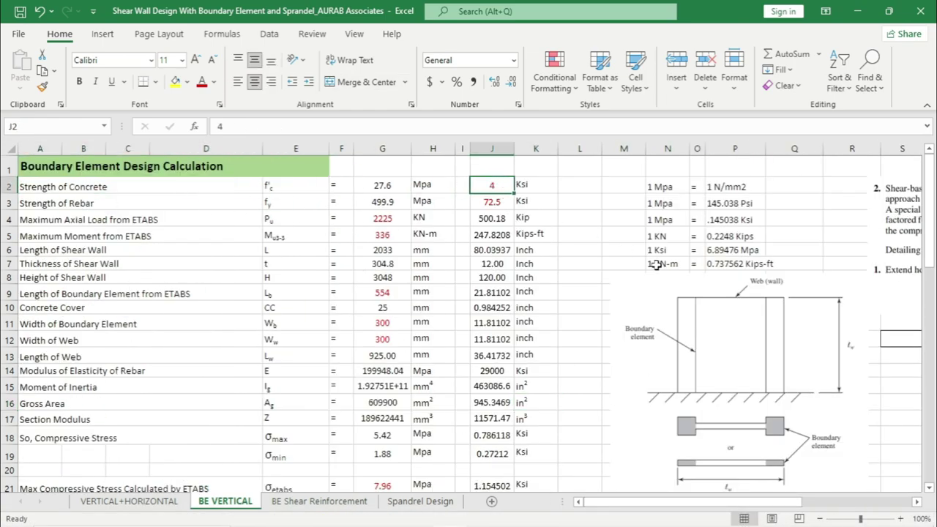
pyautogui.write('3.5')
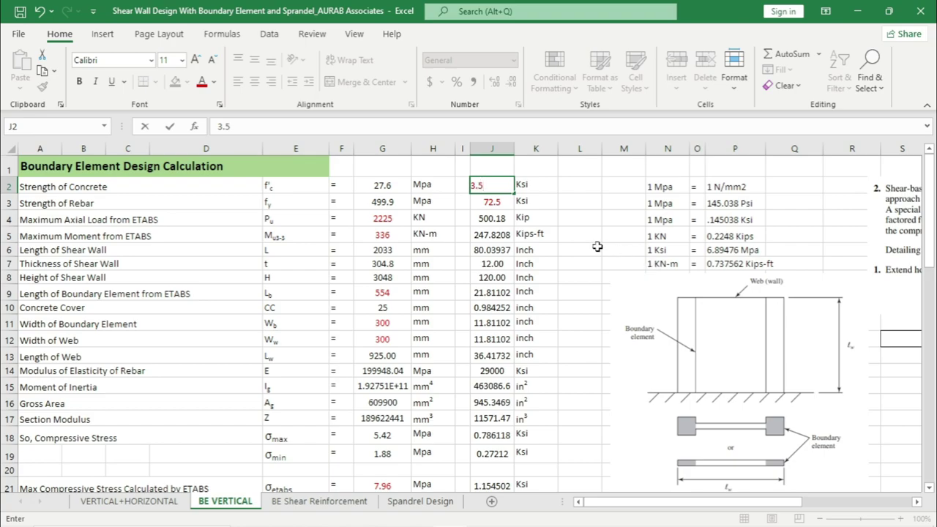
pyautogui.click(482, 202)
pyautogui.write('60')
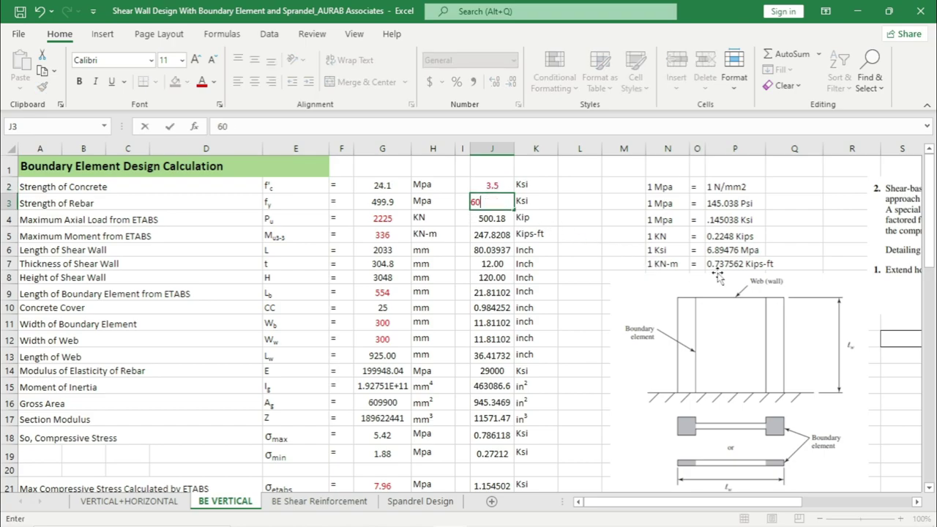
pyautogui.click(590, 232)
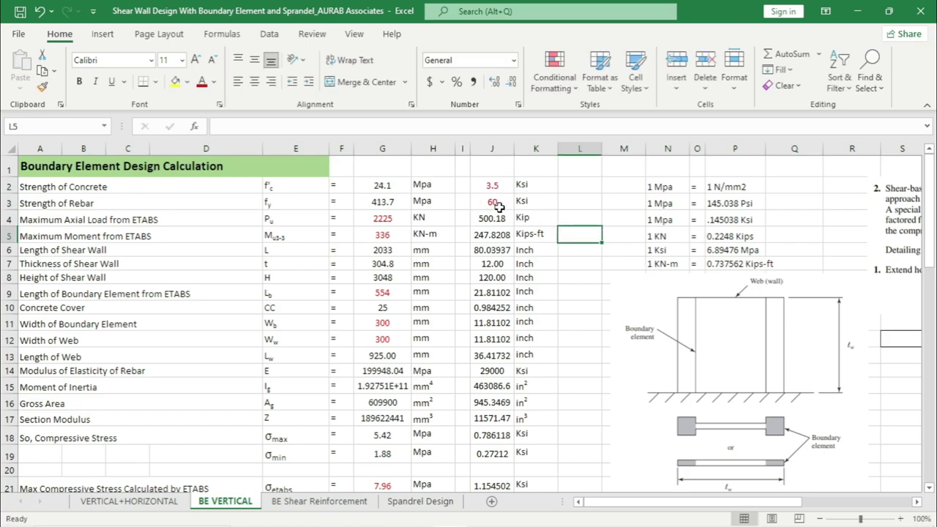
pyautogui.click(73, 205)
pyautogui.click(494, 203)
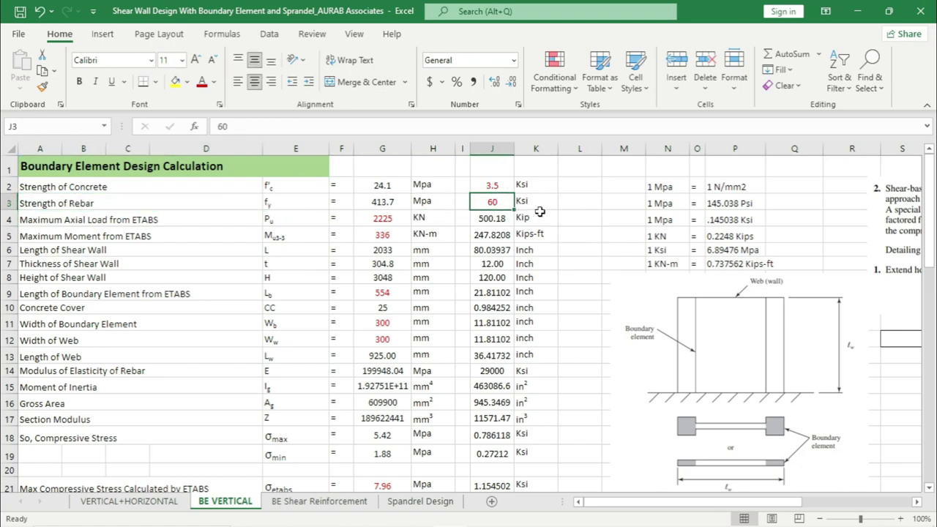
# Step: Examine the boundary element reference figure and the formulas for compressive stress, moment of inertia and neutral axis distance beside the calculation
pyautogui.moveTo(670, 506); pyautogui.dragTo(692, 507)
pyautogui.scroll(-2, 683, 506)
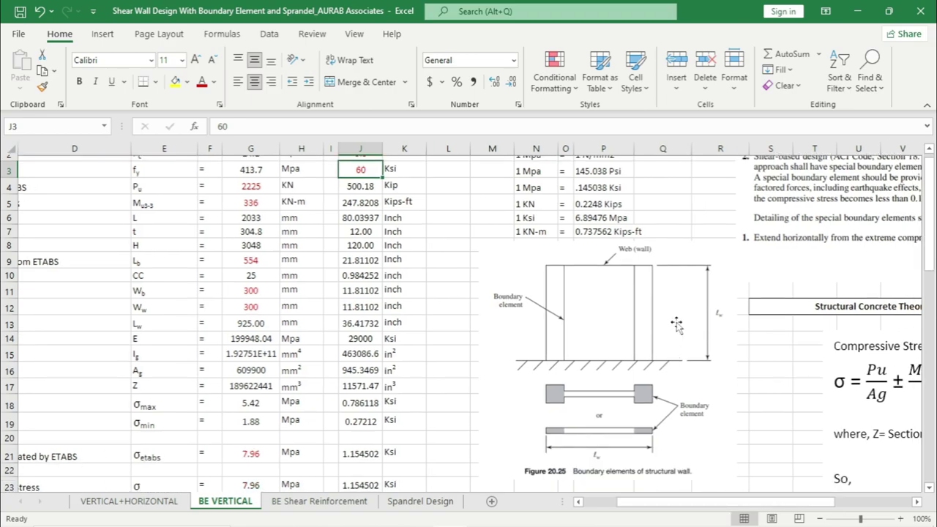
pyautogui.click(644, 325)
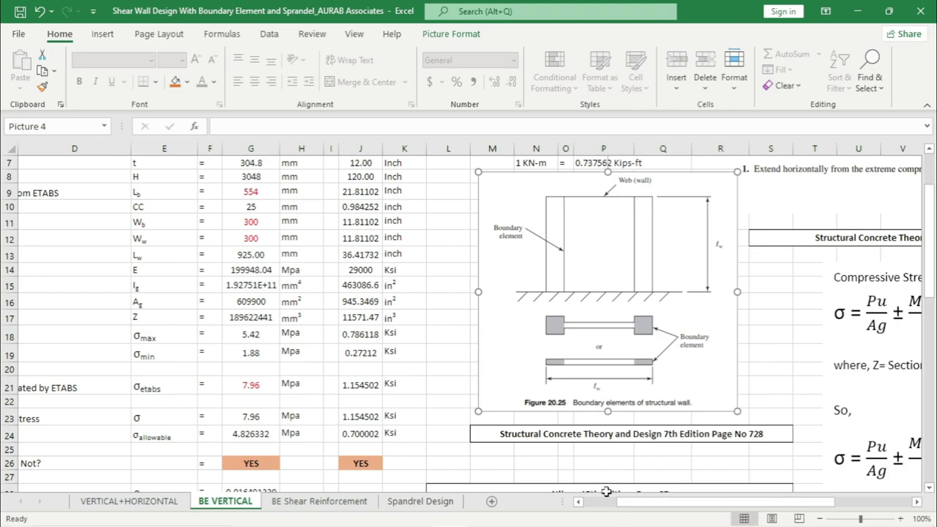
pyautogui.moveTo(638, 499); pyautogui.dragTo(683, 499)
pyautogui.scroll(-4, 692, 371)
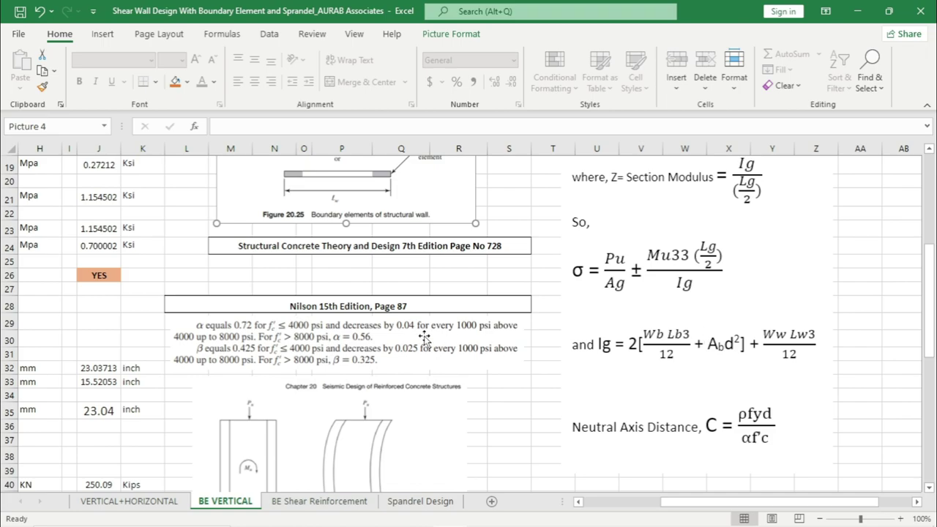
pyautogui.scroll(2, 425, 340)
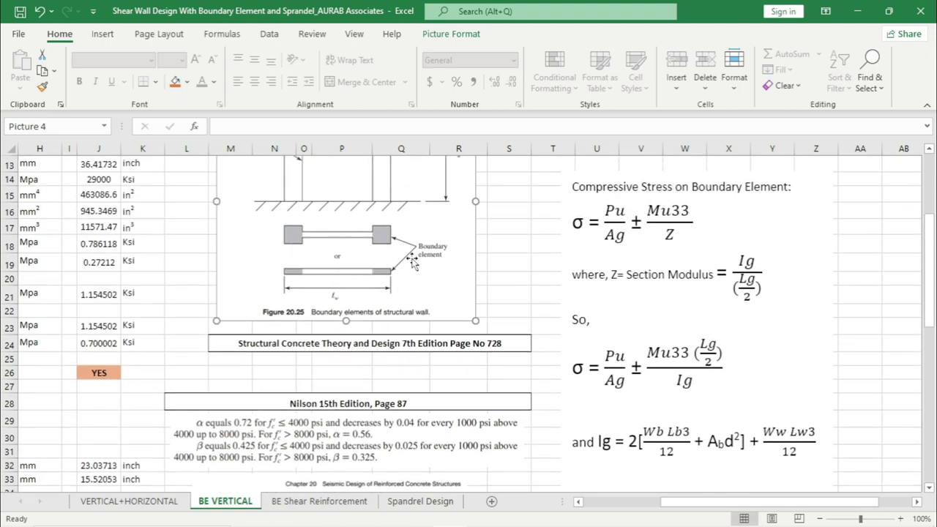
pyautogui.scroll(-1, 406, 262)
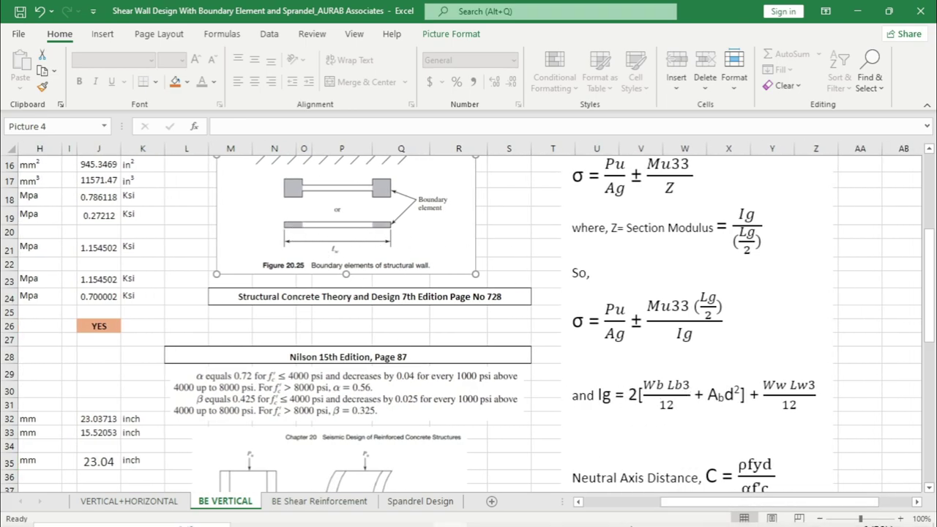
pyautogui.hscroll(-3, 102, 241)
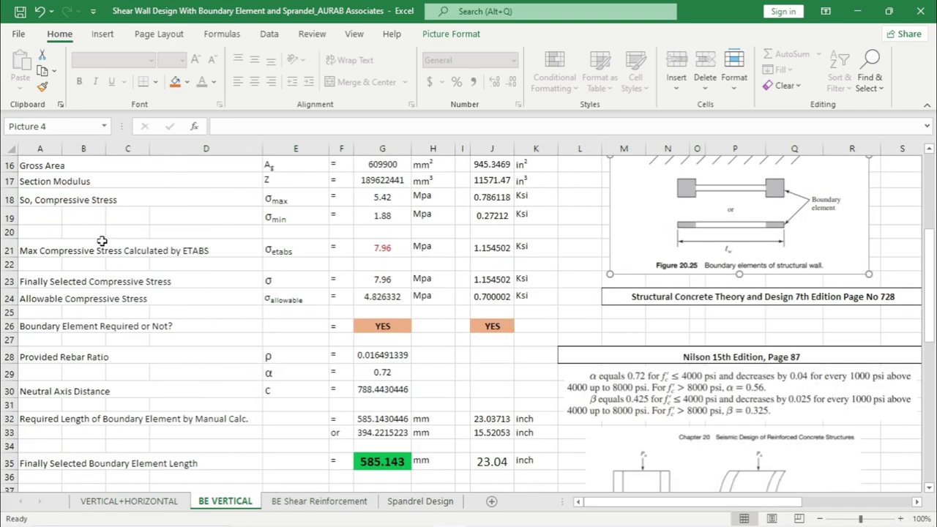
pyautogui.scroll(5, 102, 241)
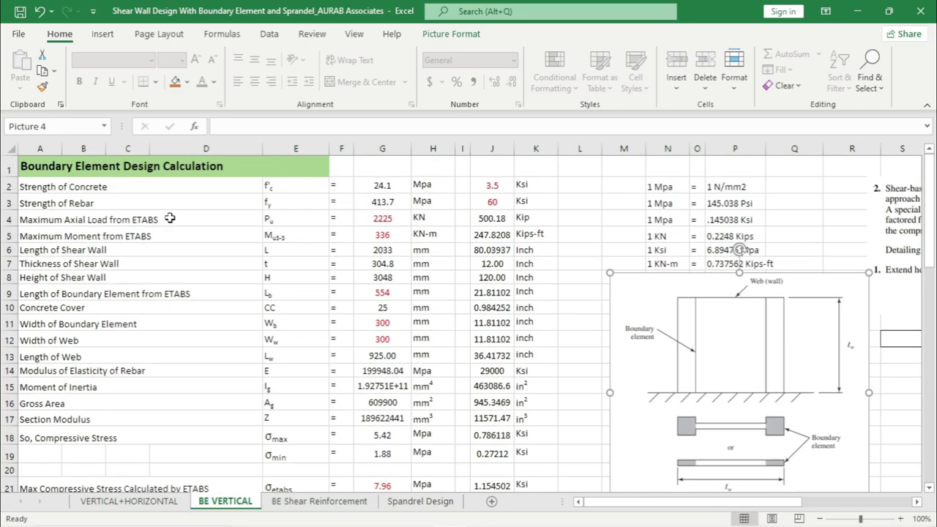
# Step: Switch to ETABS, enlarge the pier's design details and find the axial loads in the Boundary Element Check table
pyautogui.click(169, 218)
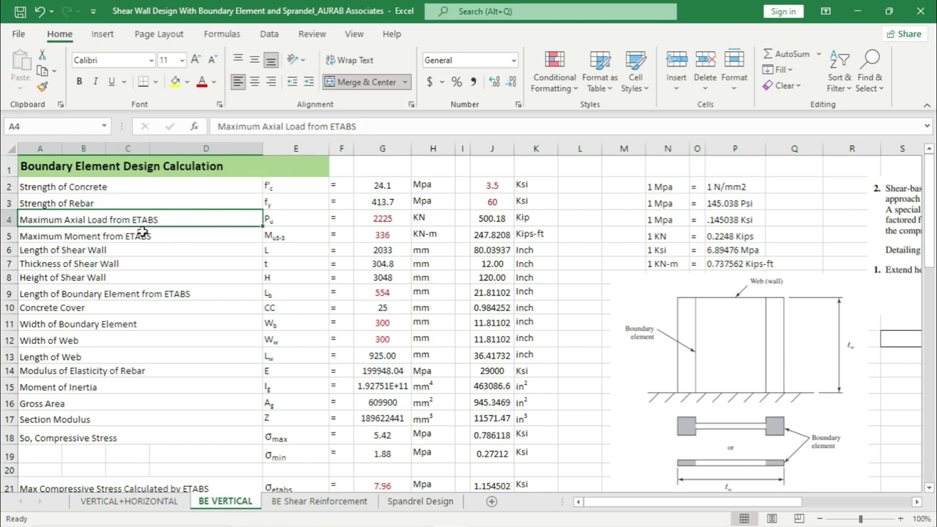
pyautogui.click(383, 220)
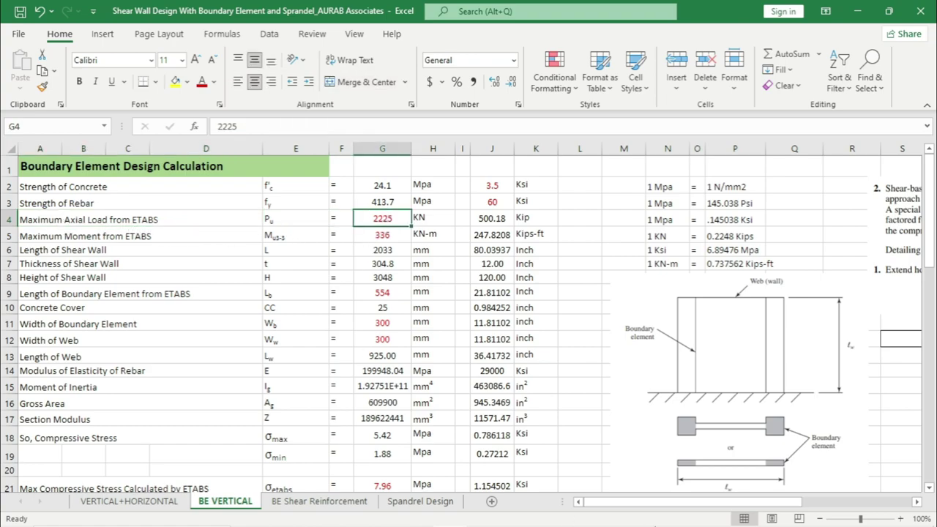
pyautogui.click(301, 223)
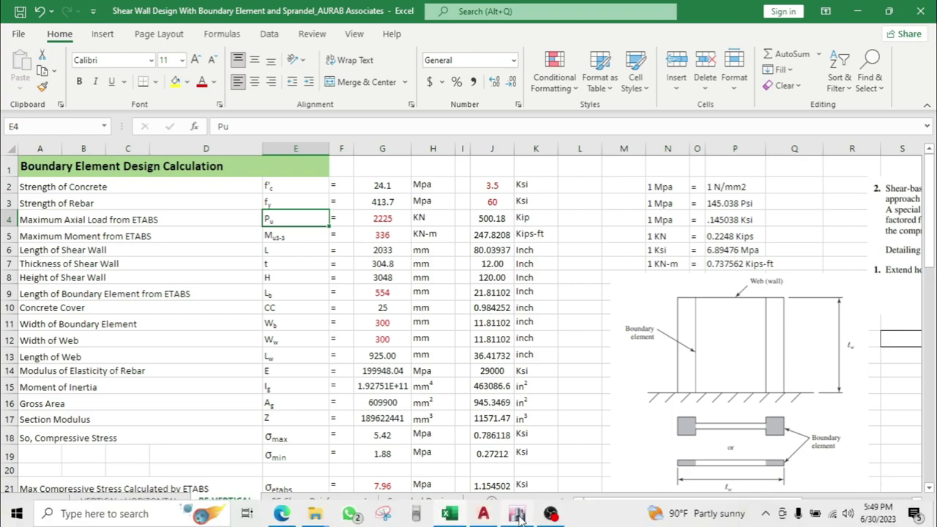
pyautogui.click(517, 519)
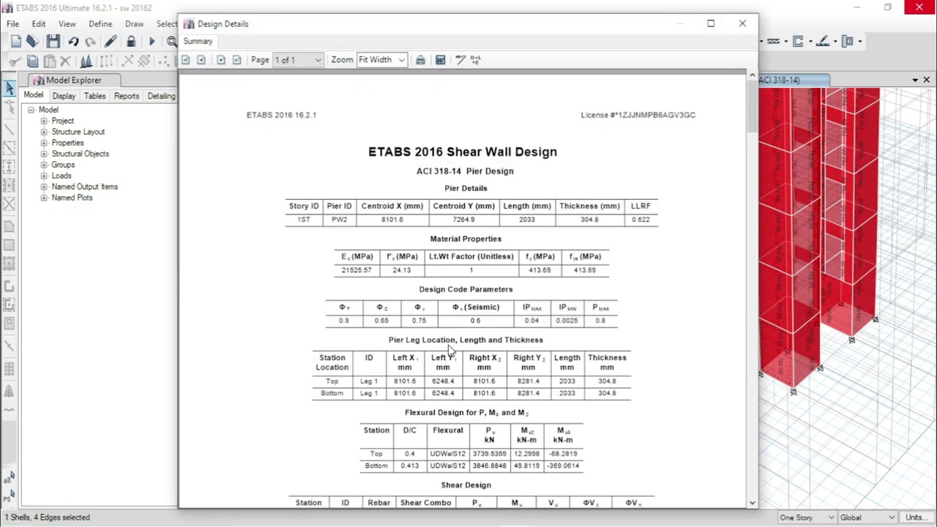
pyautogui.scroll(-3, 484, 408)
pyautogui.click(711, 24)
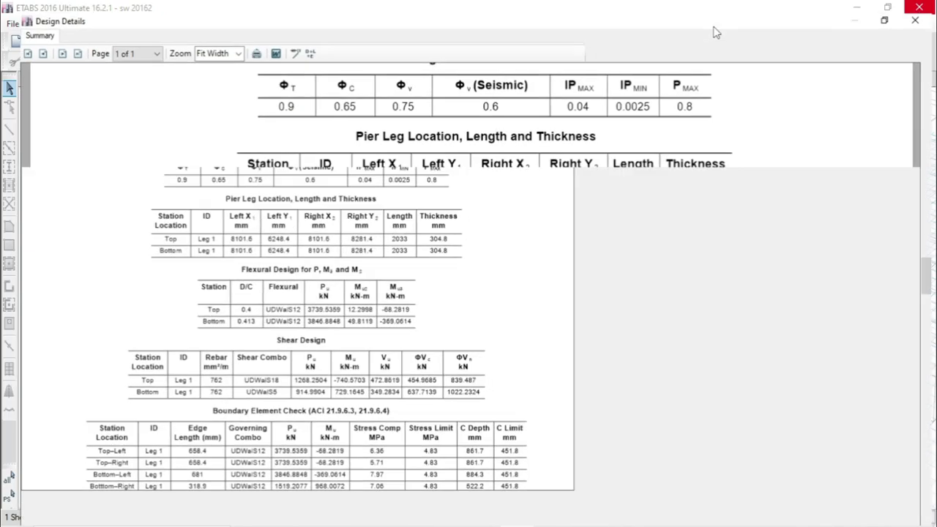
pyautogui.scroll(-5, 421, 511)
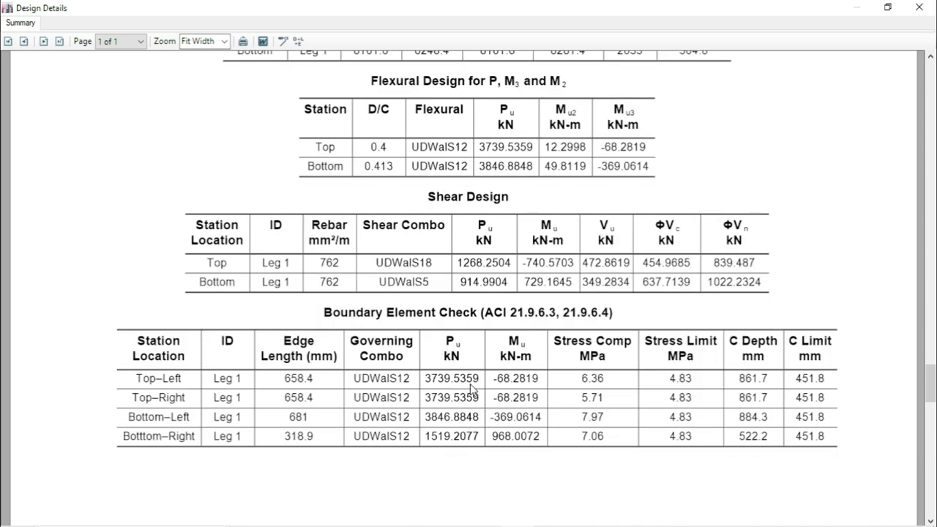
# Step: Return to Excel and set the maximum axial load from ETABS to 3739.53 kN
pyautogui.moveTo(472, 525)
pyautogui.click(450, 514)
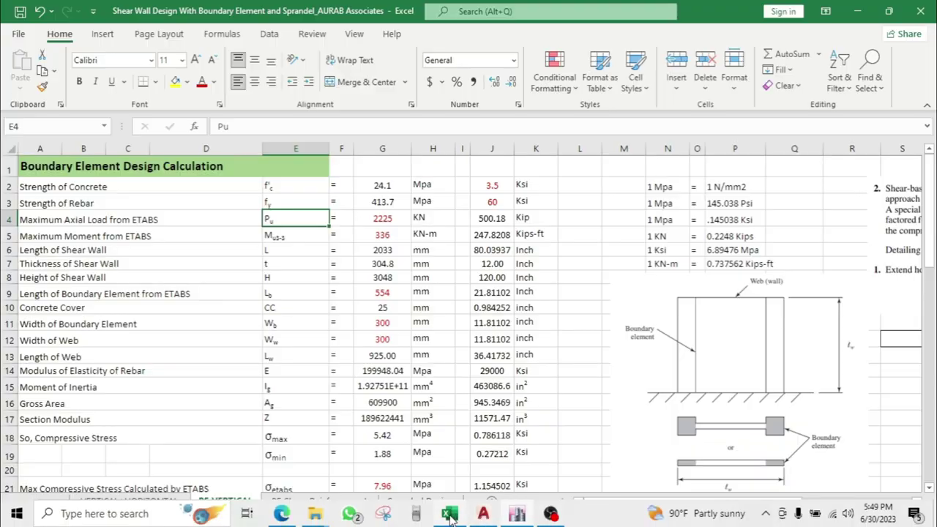
pyautogui.click(382, 218)
pyautogui.write('3739.53')
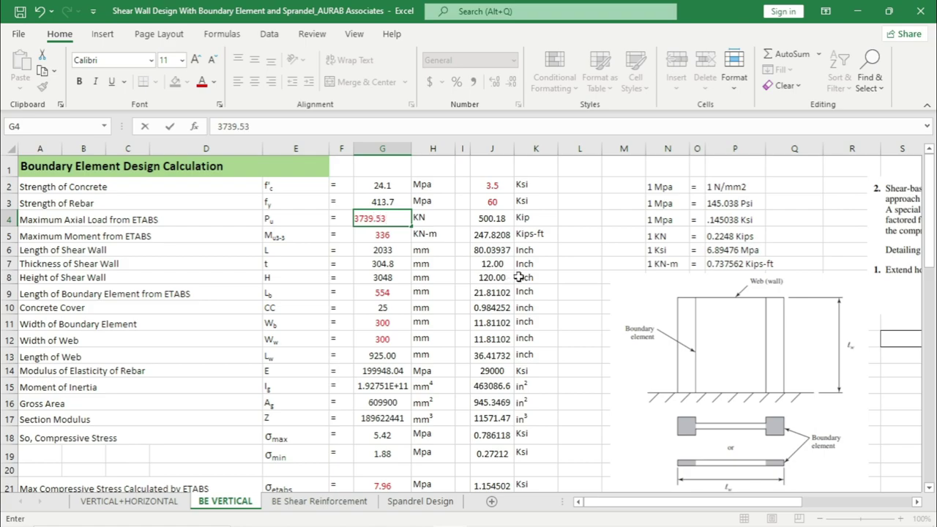
pyautogui.click(519, 277)
# Step: Look up the largest moment in the ETABS Boundary Element Check table and set Excel's maximum moment to 968.0072 kN-m
pyautogui.click(198, 238)
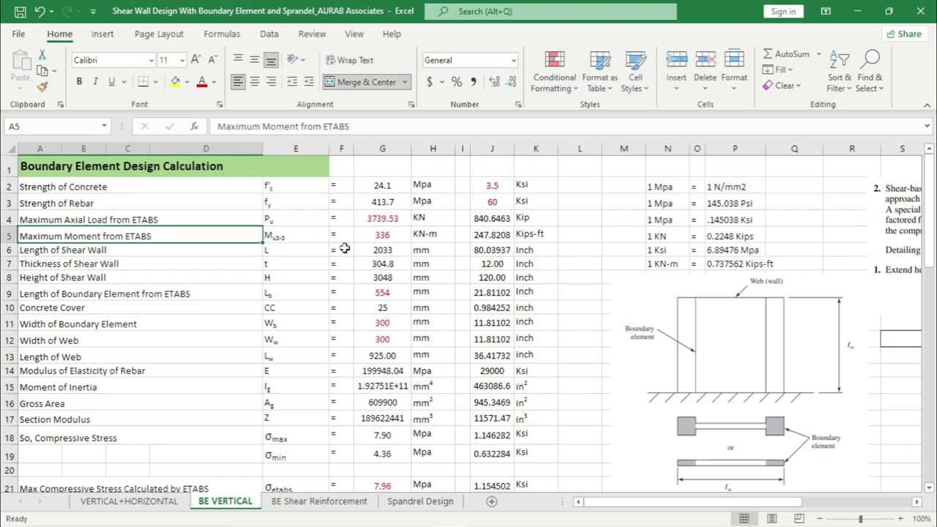
pyautogui.click(384, 238)
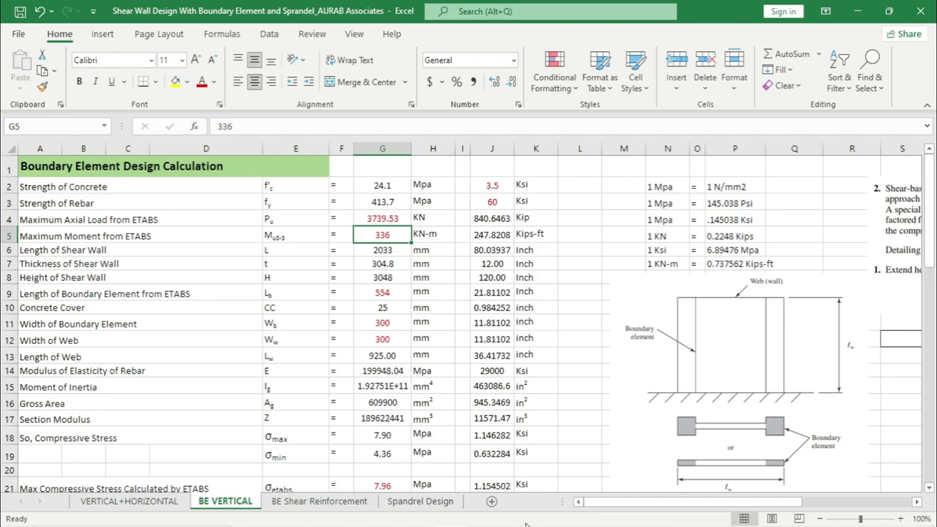
pyautogui.click(517, 513)
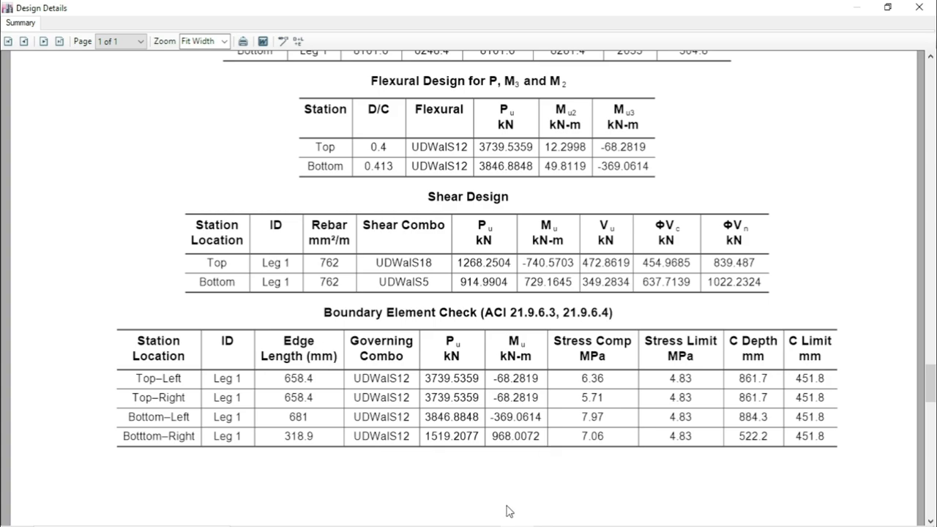
pyautogui.click(449, 513)
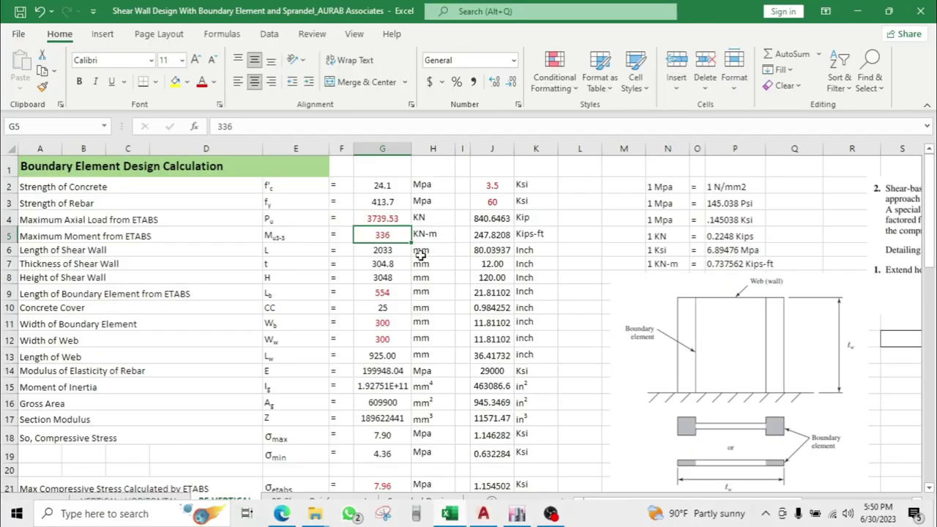
pyautogui.write('968.0072')
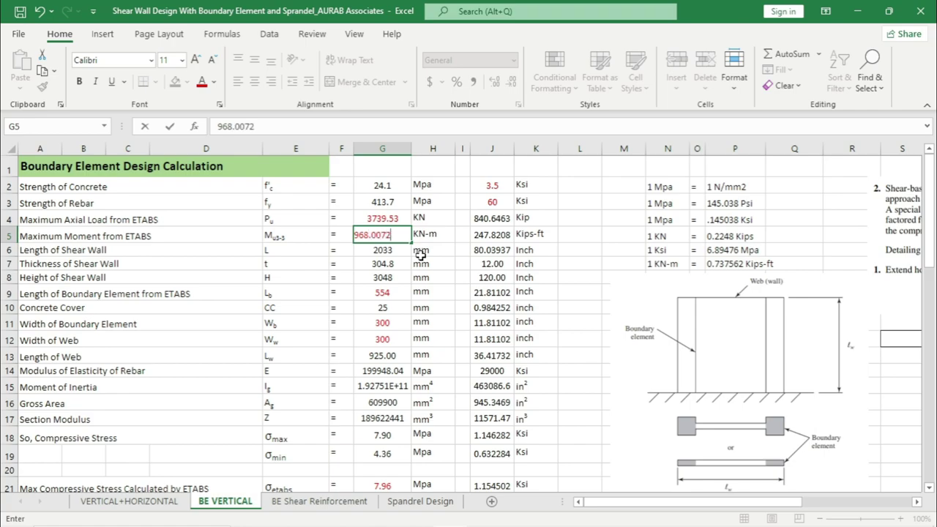
pyautogui.press('Return')
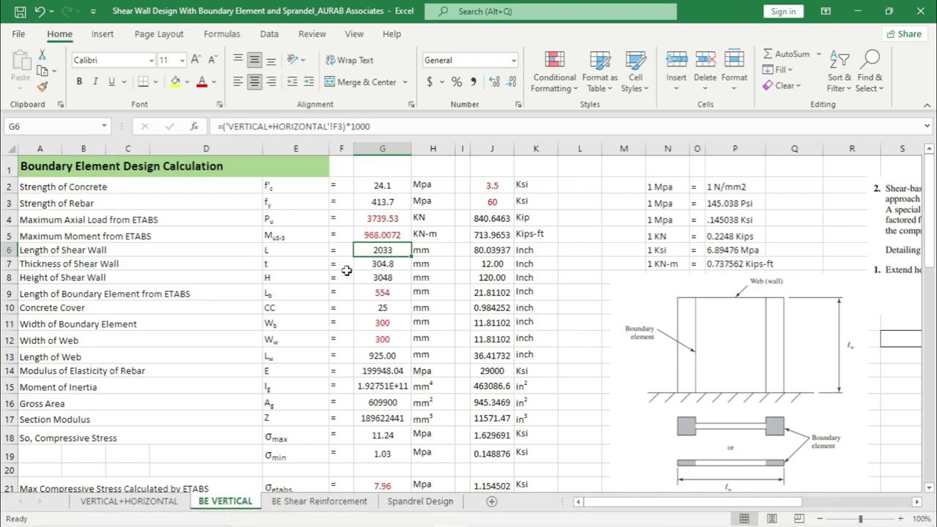
# Step: Review the wall thickness and height references, and set the boundary element length to the 658.4 mm edge length from ETABS
pyautogui.click(379, 267)
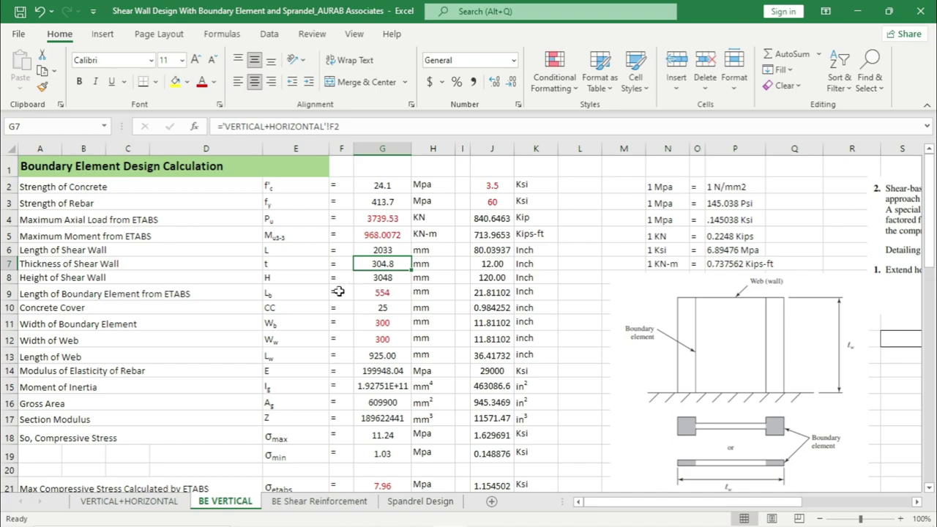
pyautogui.click(379, 280)
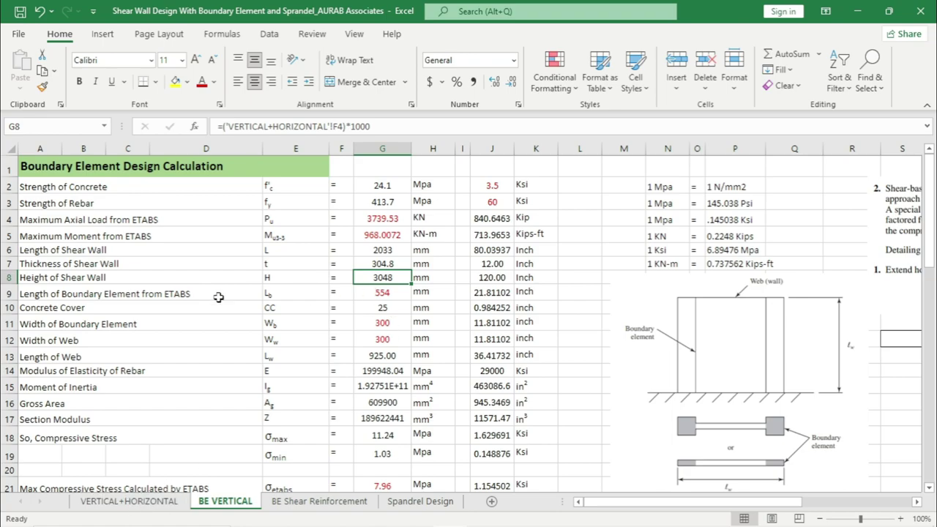
pyautogui.click(136, 295)
pyautogui.click(380, 292)
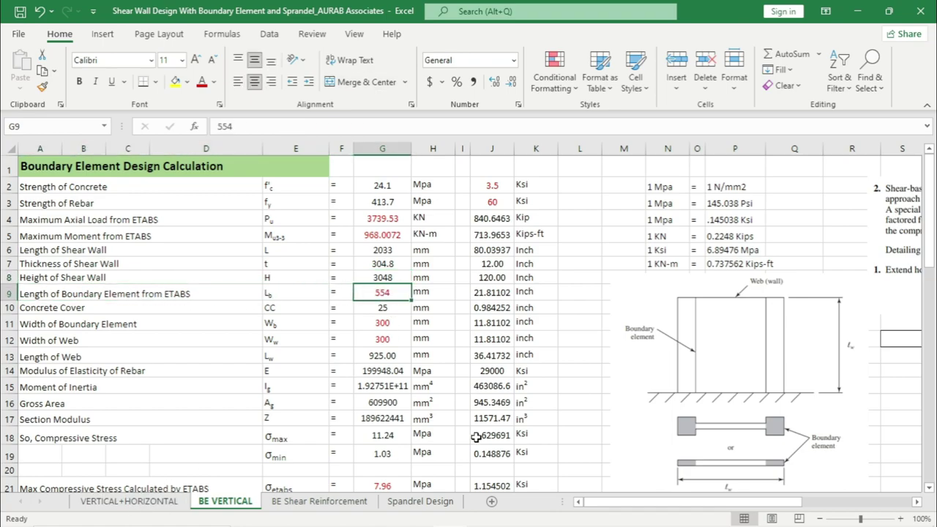
pyautogui.moveTo(549, 512)
pyautogui.click(522, 515)
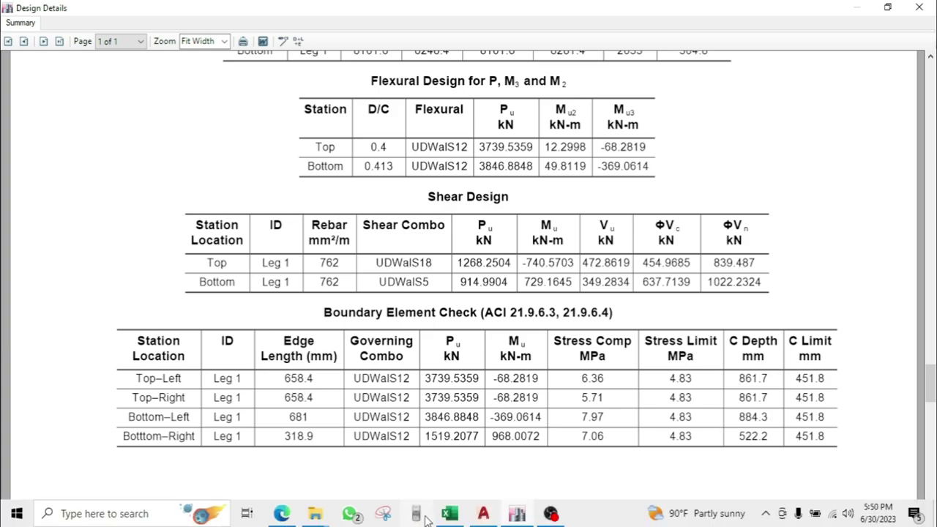
pyautogui.click(443, 517)
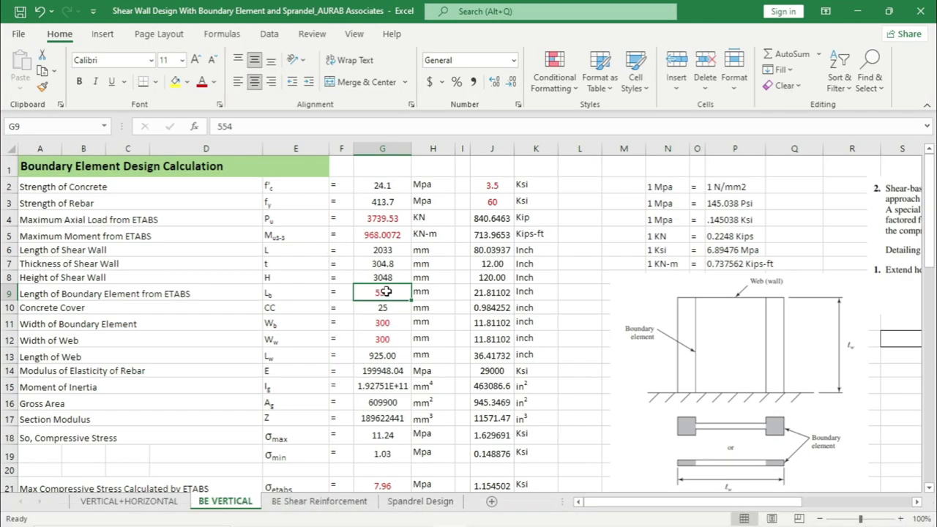
pyautogui.write('658.')
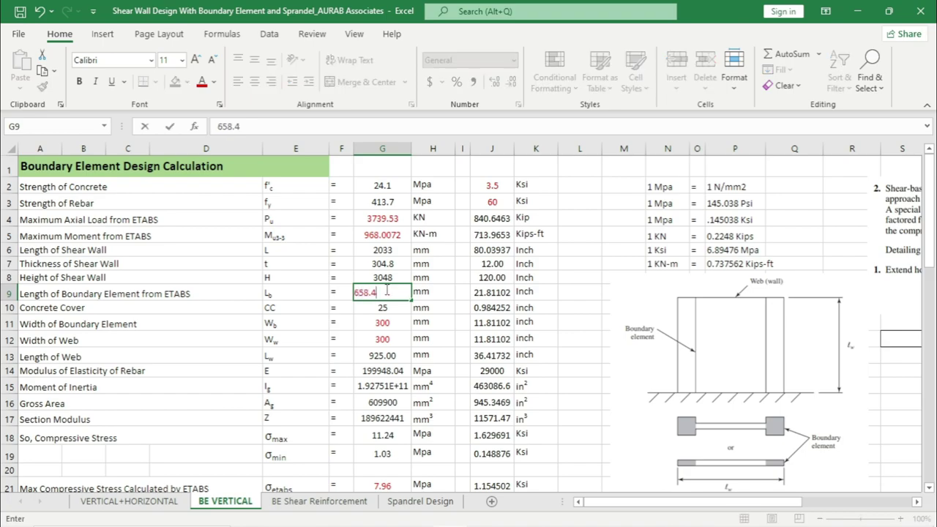
pyautogui.click(492, 339)
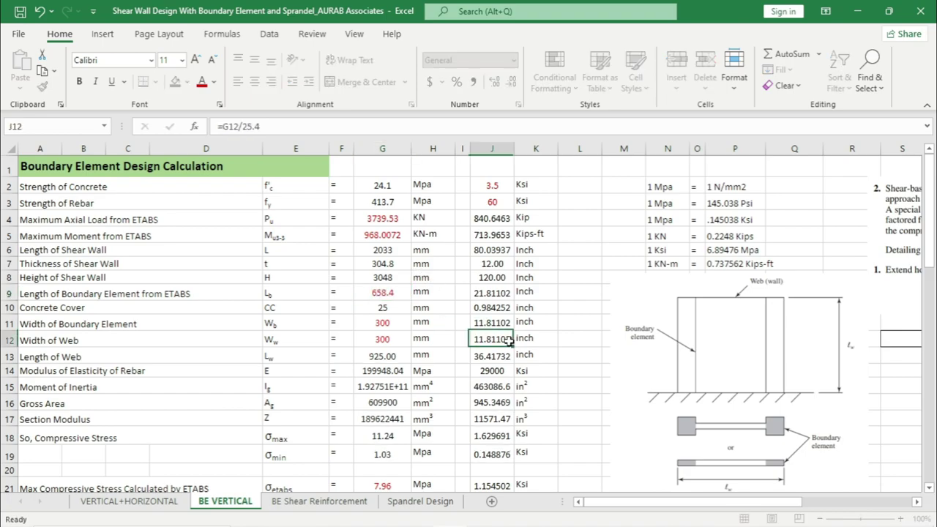
# Step: Check the concrete cover and set the width of boundary element to 304.8 mm
pyautogui.click(139, 308)
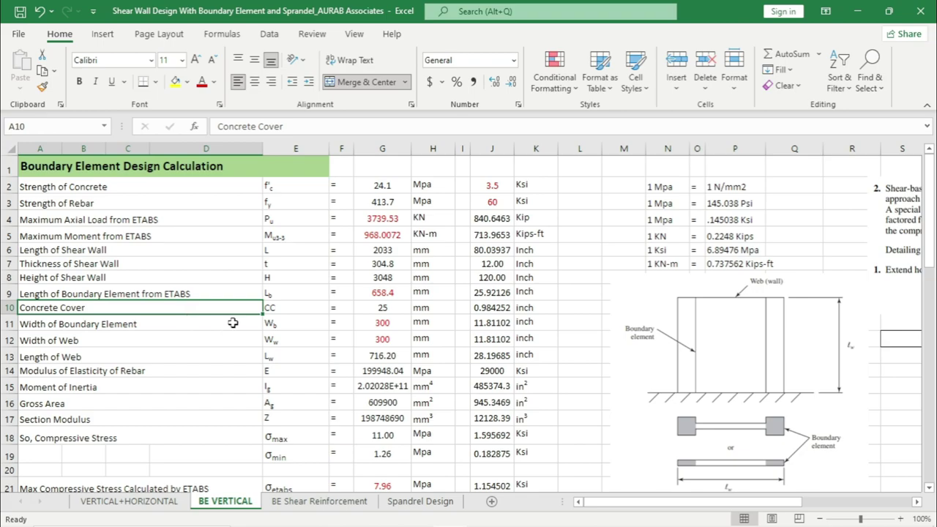
pyautogui.click(388, 309)
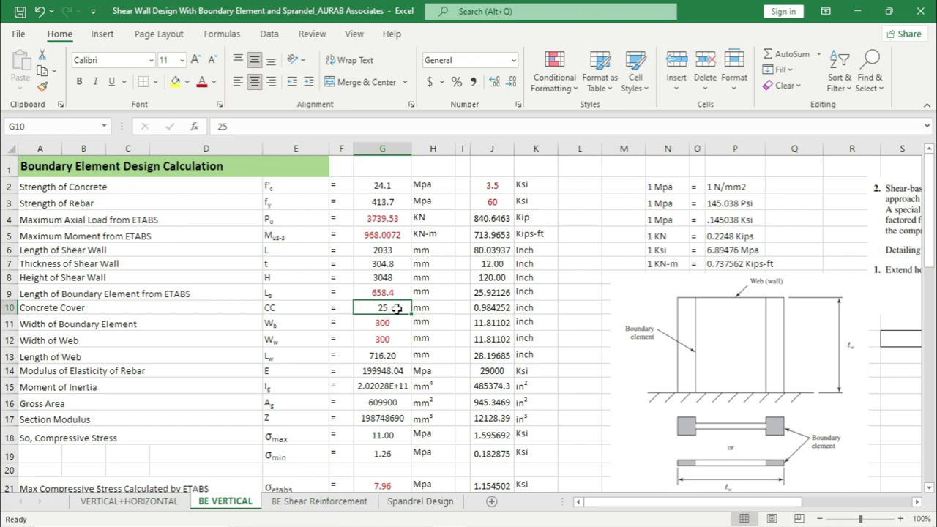
pyautogui.click(383, 324)
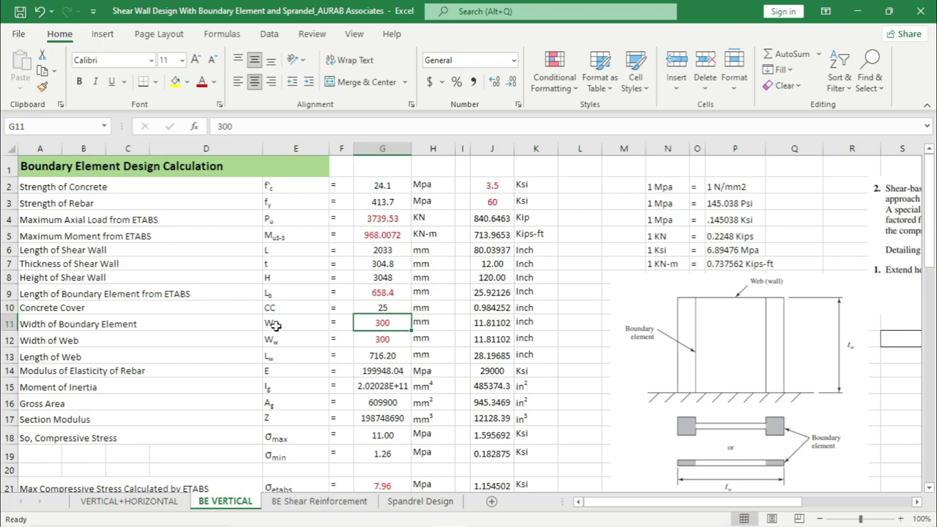
pyautogui.click(212, 328)
pyautogui.click(382, 324)
pyautogui.scroll(-1, 732, 410)
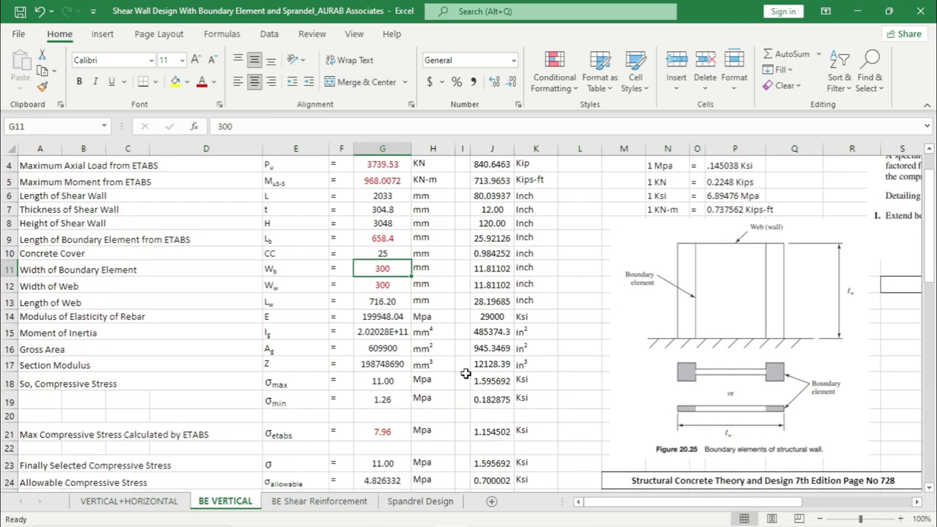
pyautogui.write('30')
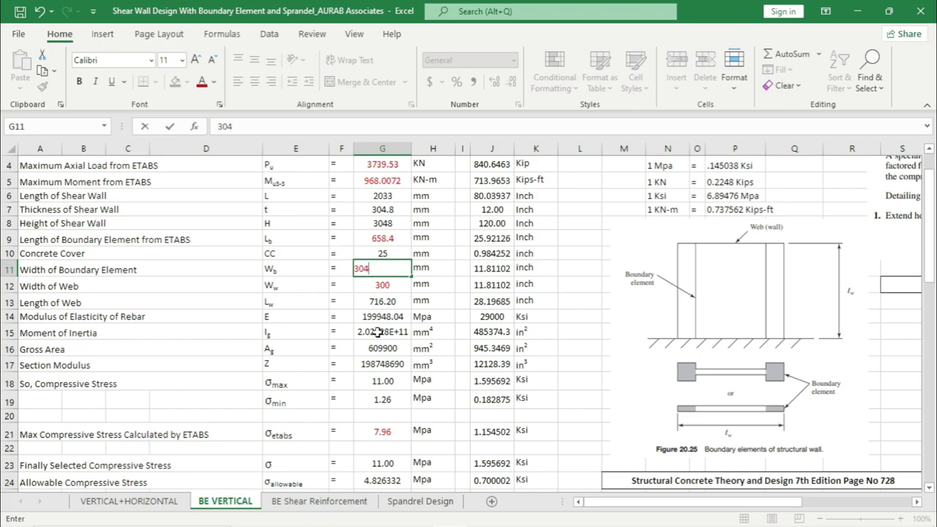
pyautogui.click(377, 332)
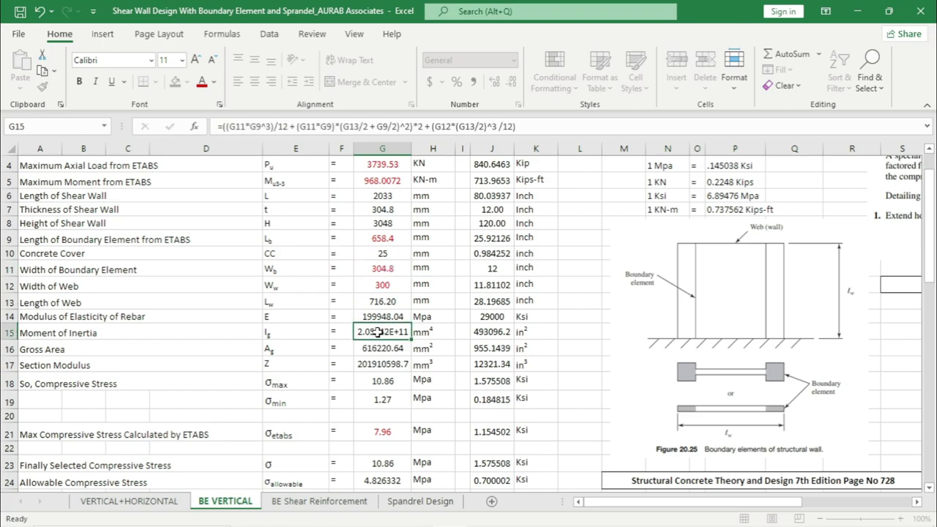
# Step: Set the width of web in the boundary element calculation to 304.8 mm
pyautogui.click(252, 285)
pyautogui.click(375, 287)
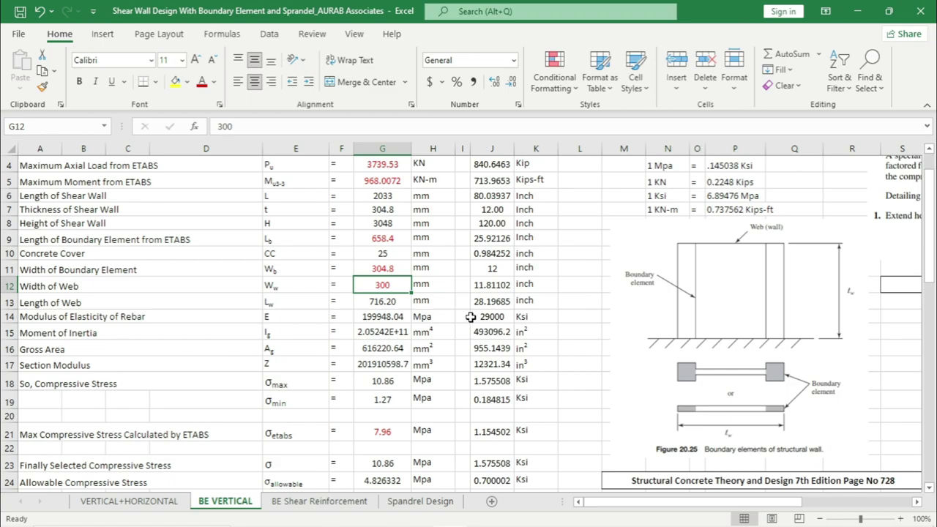
pyautogui.write('30')
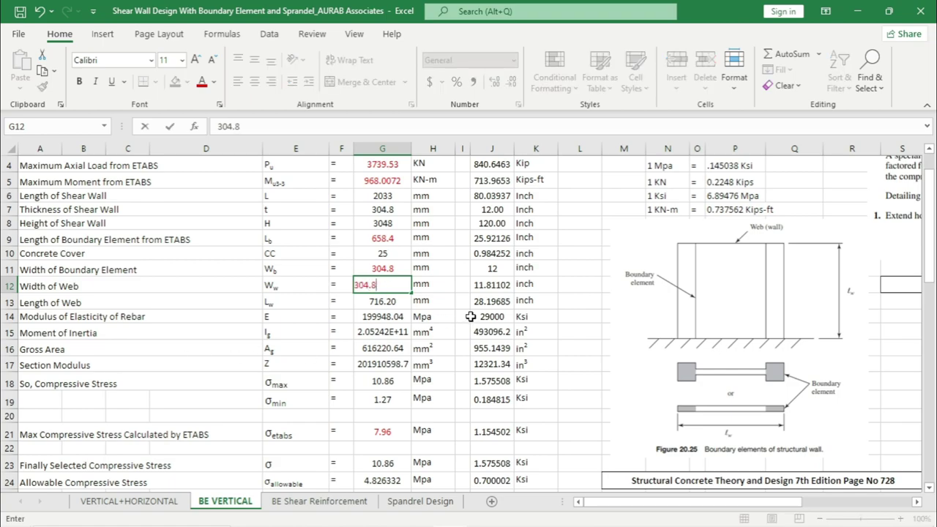
pyautogui.click(478, 350)
# Step: Try a width of boundary element of 350 mm and check its effect on the moment of inertia
pyautogui.click(395, 268)
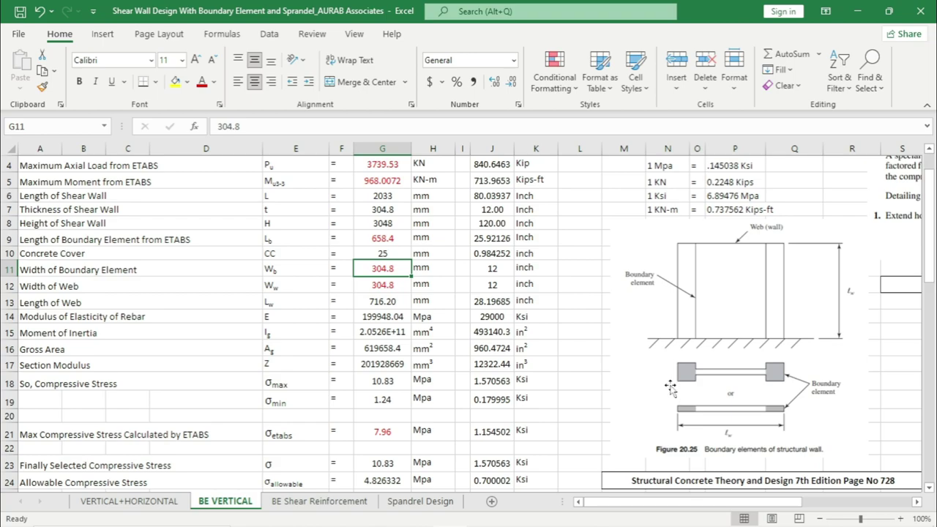
pyautogui.write('35')
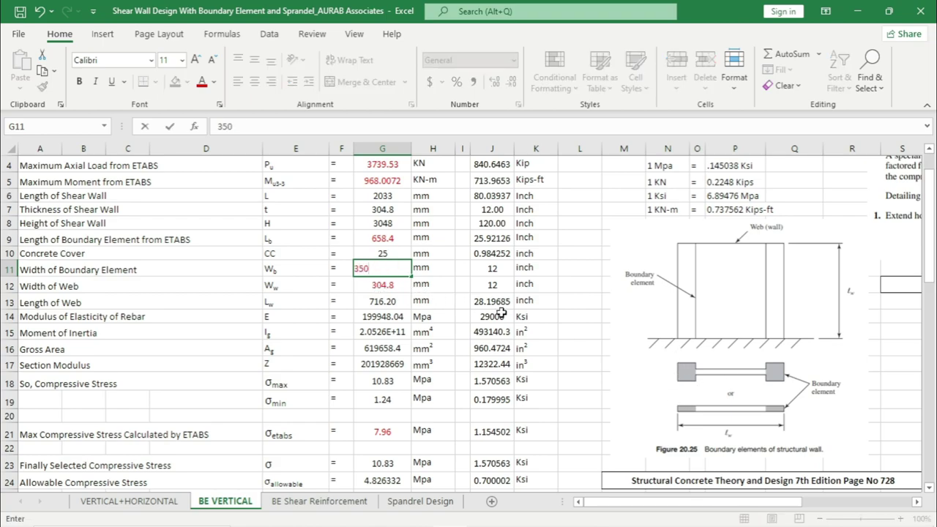
pyautogui.write('0')
pyautogui.click(502, 315)
pyautogui.scroll(-1, 408, 416)
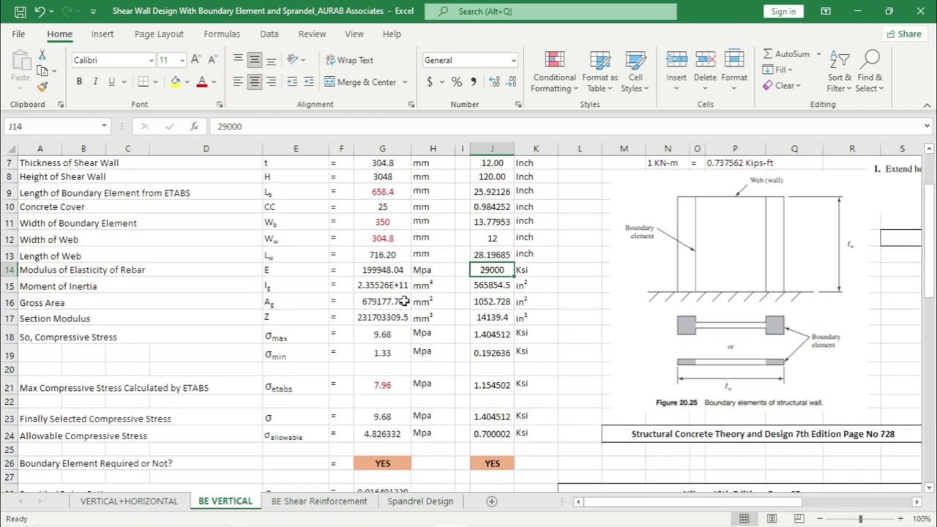
pyautogui.click(402, 285)
# Step: Set the width of boundary element back to 304.8 mm
pyautogui.click(382, 223)
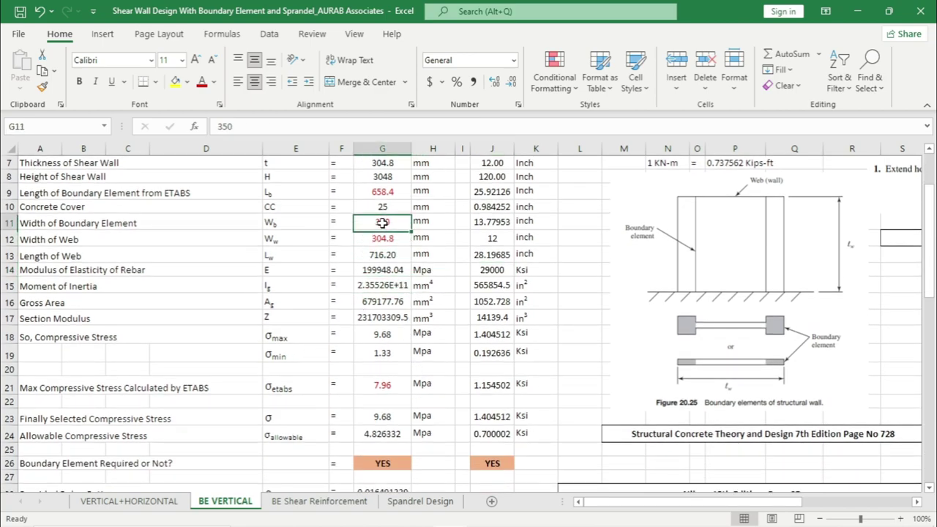
pyautogui.write('304')
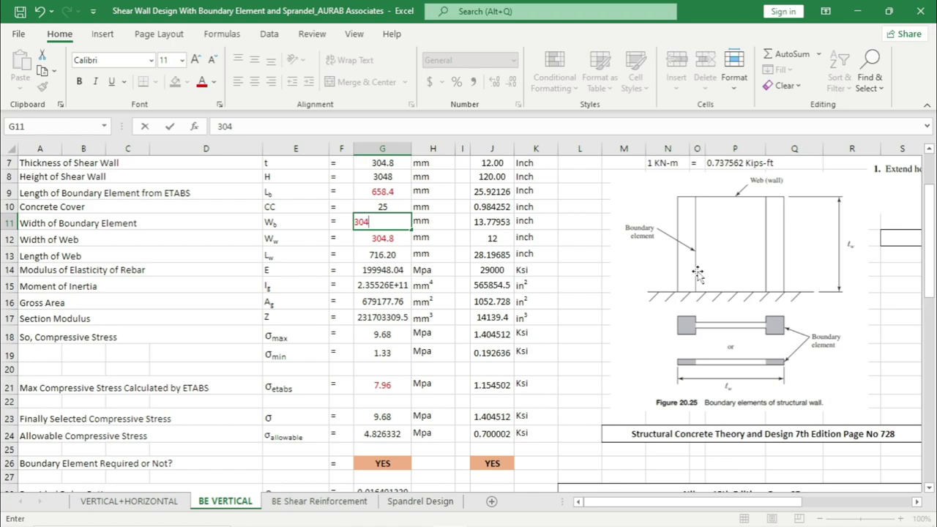
pyautogui.write('.8')
pyautogui.press('Return')
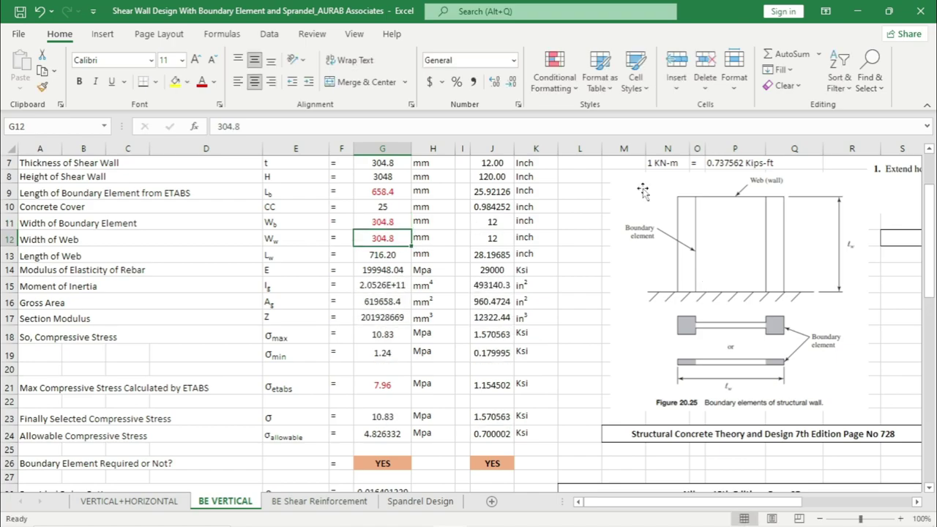
# Step: Review the formulas for web length, rebar modulus of elasticity, moment of inertia, gross area and section modulus
pyautogui.click(382, 287)
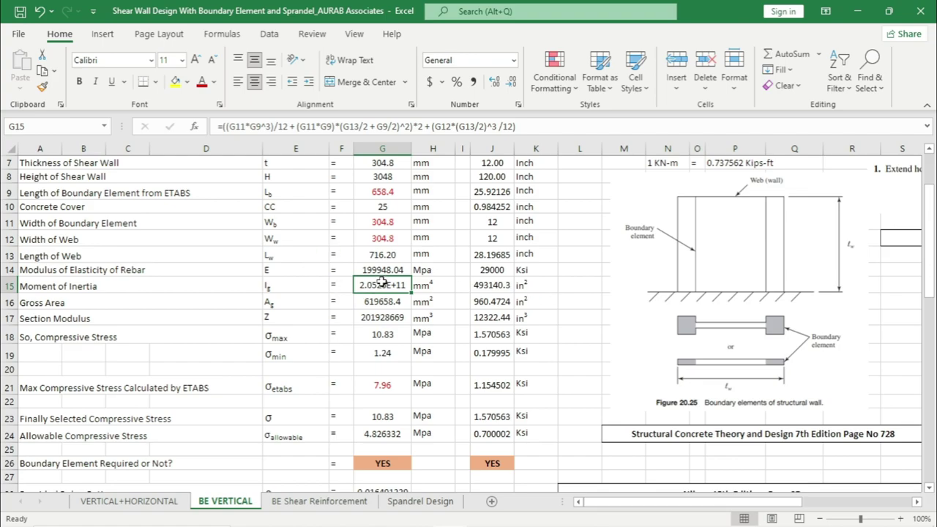
pyautogui.click(202, 256)
pyautogui.click(396, 254)
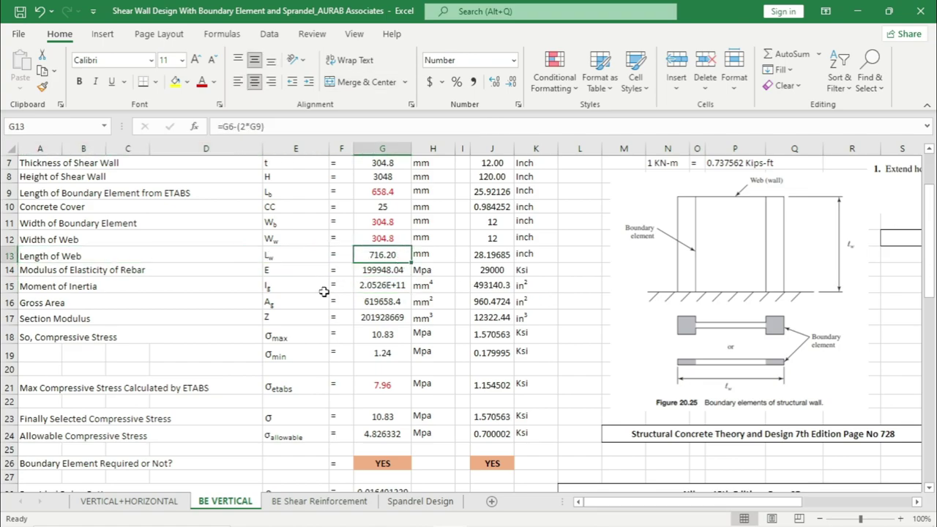
pyautogui.click(391, 270)
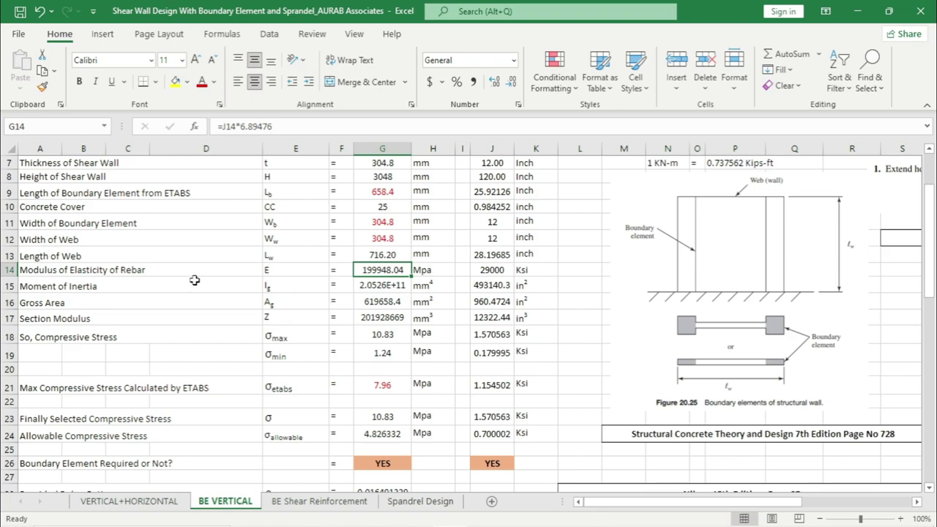
pyautogui.click(125, 270)
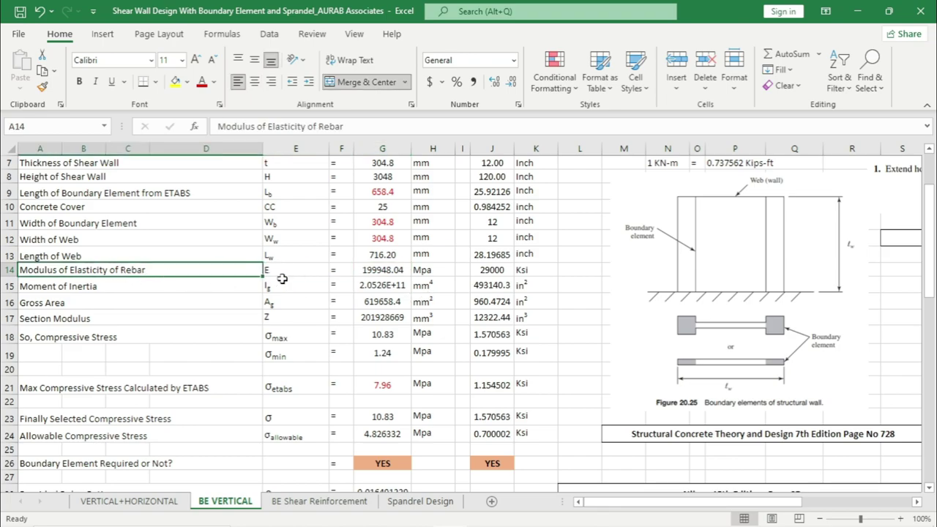
pyautogui.click(384, 271)
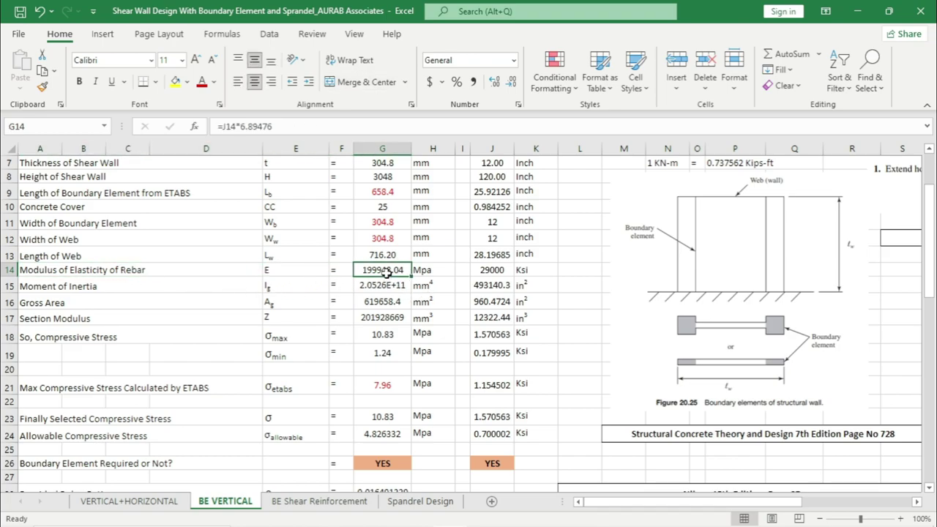
pyautogui.click(167, 288)
pyautogui.click(389, 285)
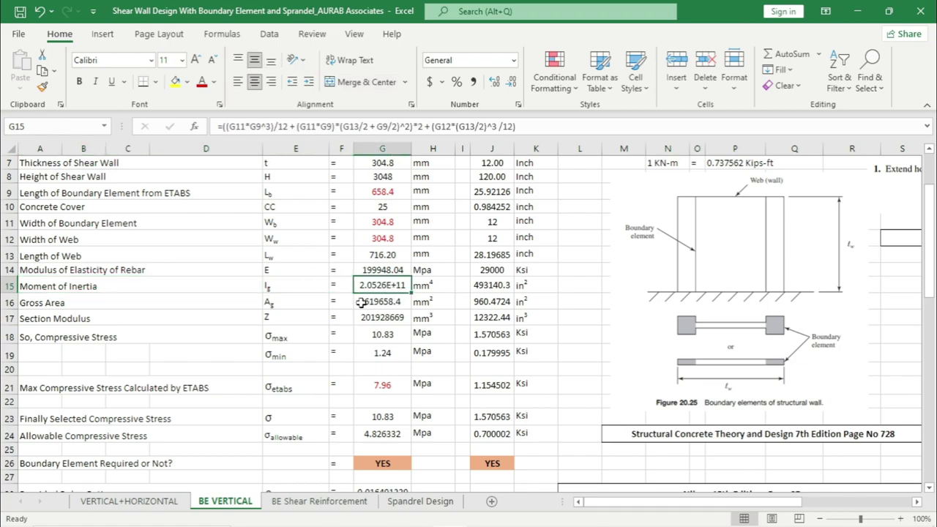
pyautogui.click(117, 302)
pyautogui.click(388, 301)
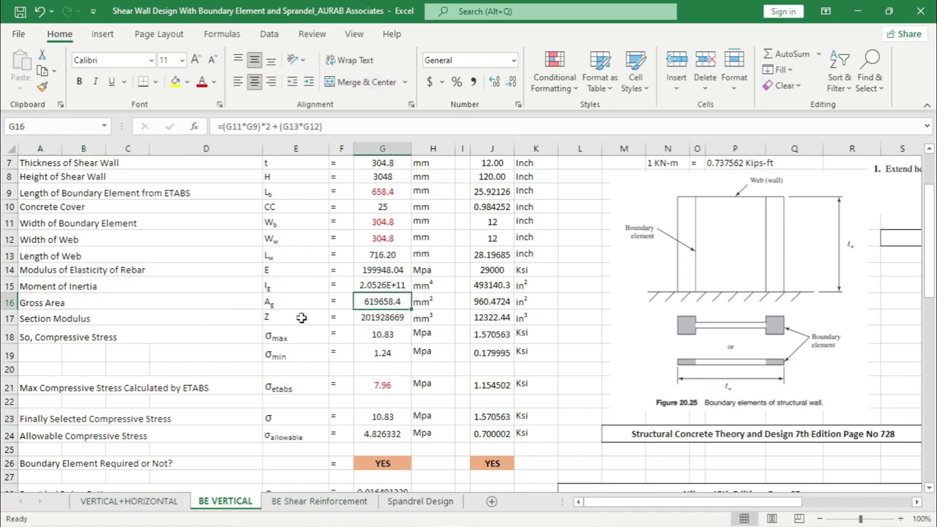
pyautogui.click(153, 320)
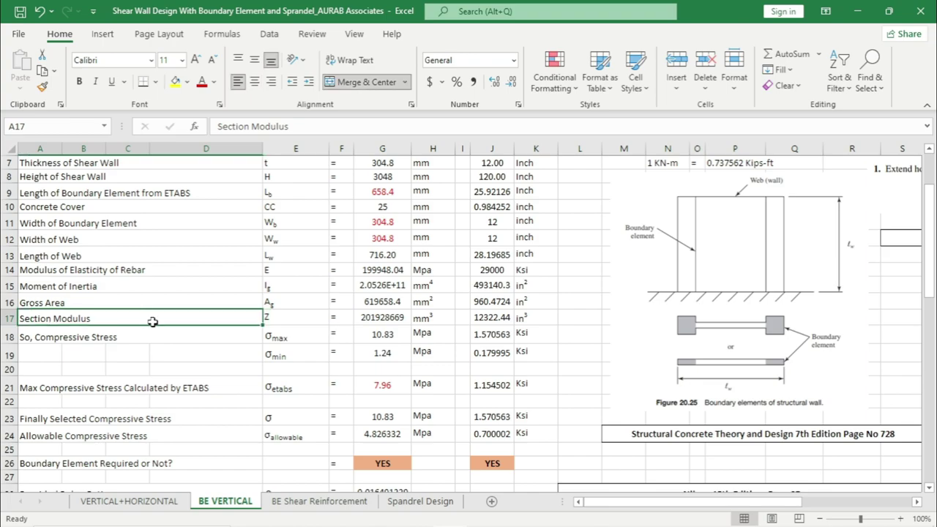
pyautogui.click(373, 318)
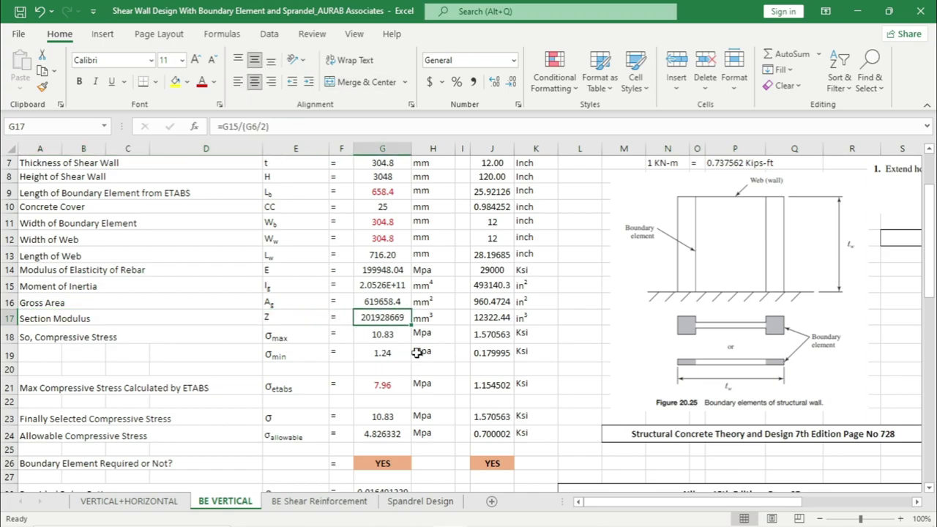
# Step: Examine the reference equations for boundary element compressive stress and compare them with the sheet's maximum and minimum stress rows
pyautogui.moveTo(666, 504); pyautogui.dragTo(761, 509)
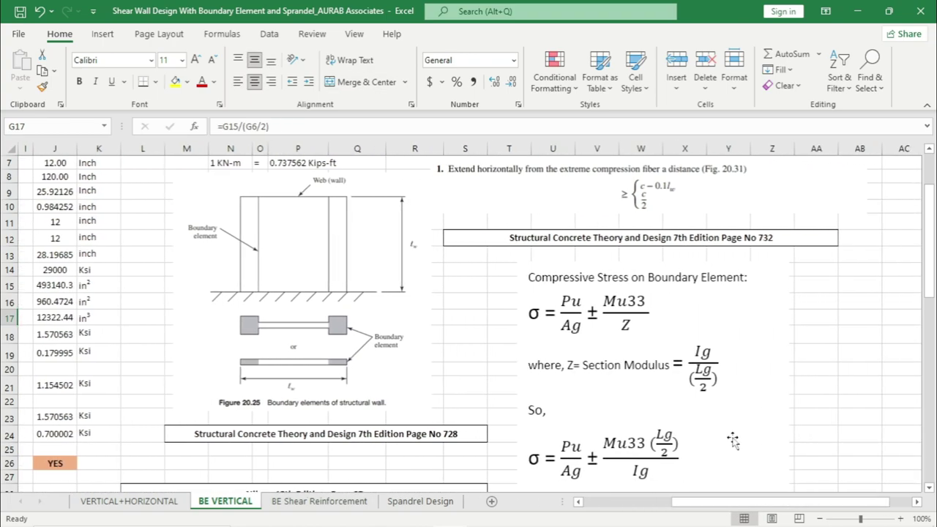
pyautogui.scroll(1, 689, 425)
pyautogui.scroll(-1, 688, 425)
pyautogui.moveTo(703, 500); pyautogui.dragTo(615, 502)
pyautogui.click(393, 336)
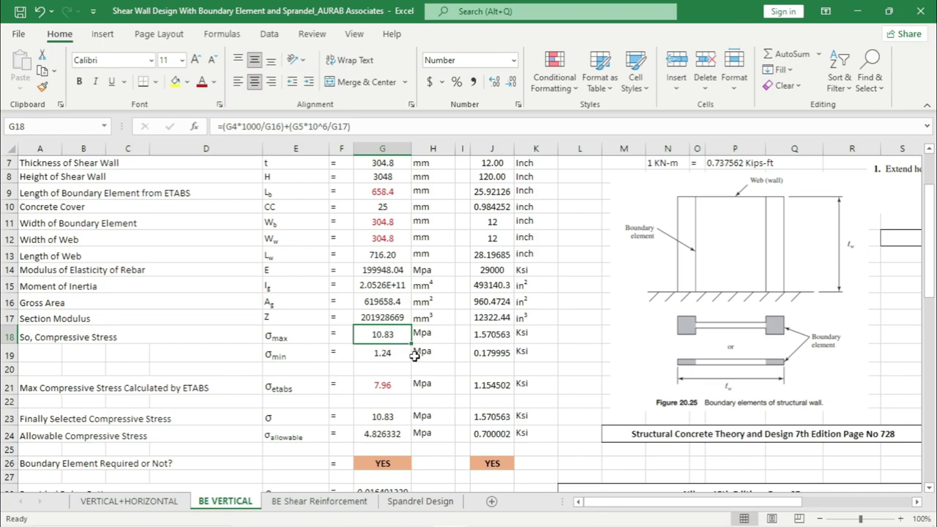
pyautogui.scroll(1, 415, 355)
pyautogui.scroll(1, 435, 417)
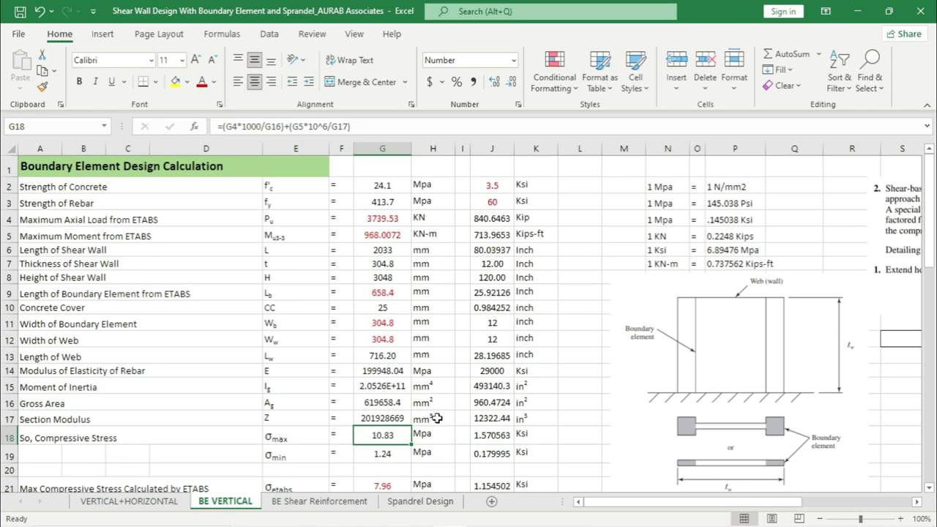
pyautogui.scroll(-1, 435, 417)
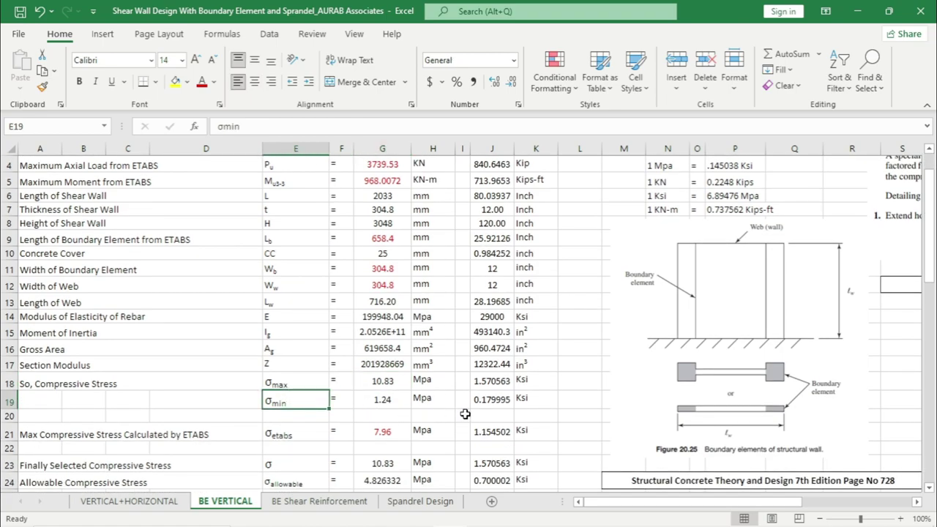
pyautogui.scroll(-1, 451, 408)
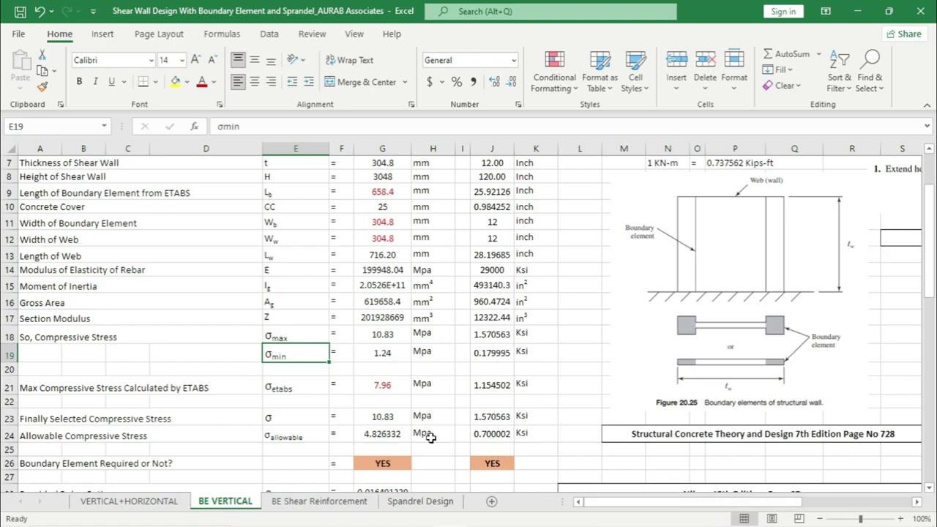
# Step: Look up the largest compressive stress in the ETABS Boundary Element Check table and set Excel's ETABS maximum compressive stress to 7.97 MPa
pyautogui.click(158, 391)
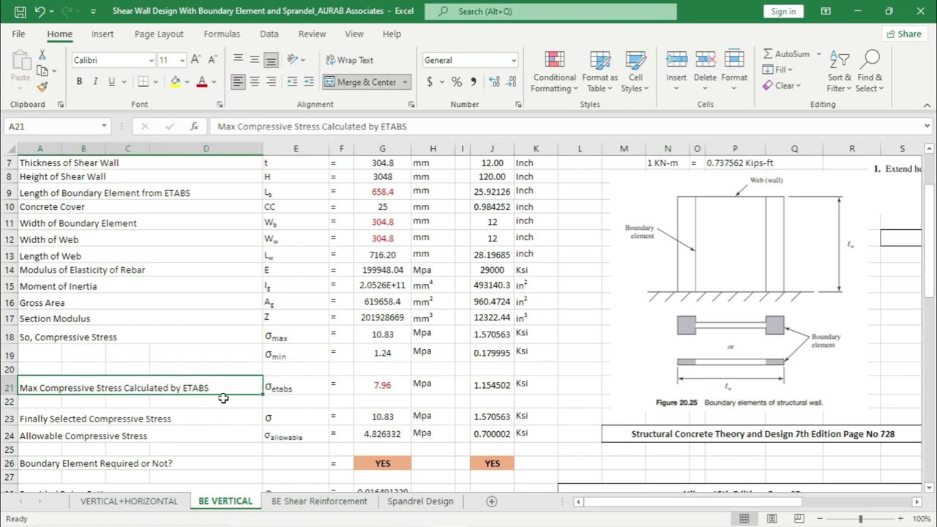
pyautogui.click(399, 387)
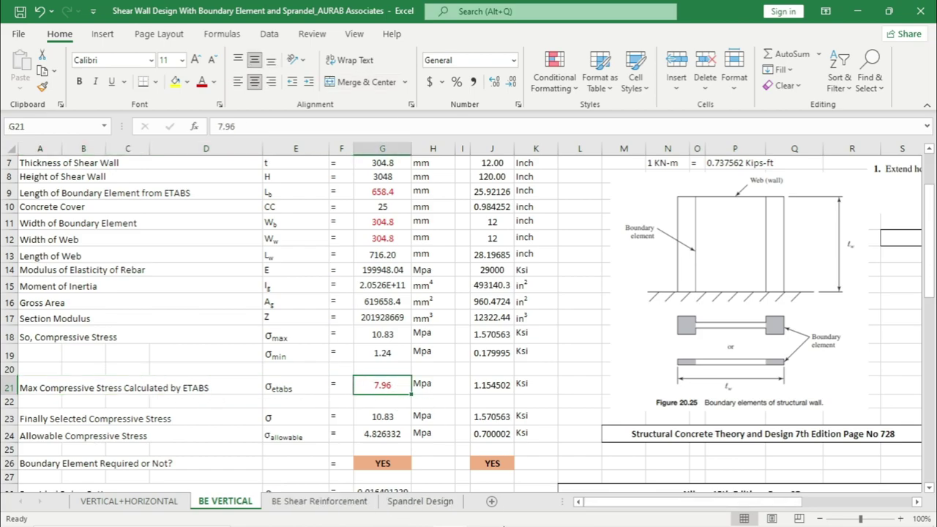
pyautogui.click(531, 514)
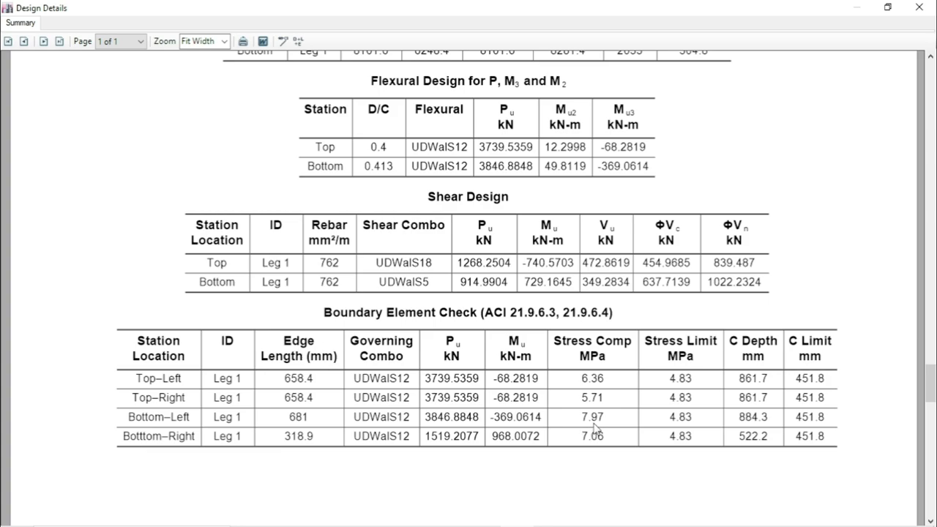
pyautogui.moveTo(601, 479)
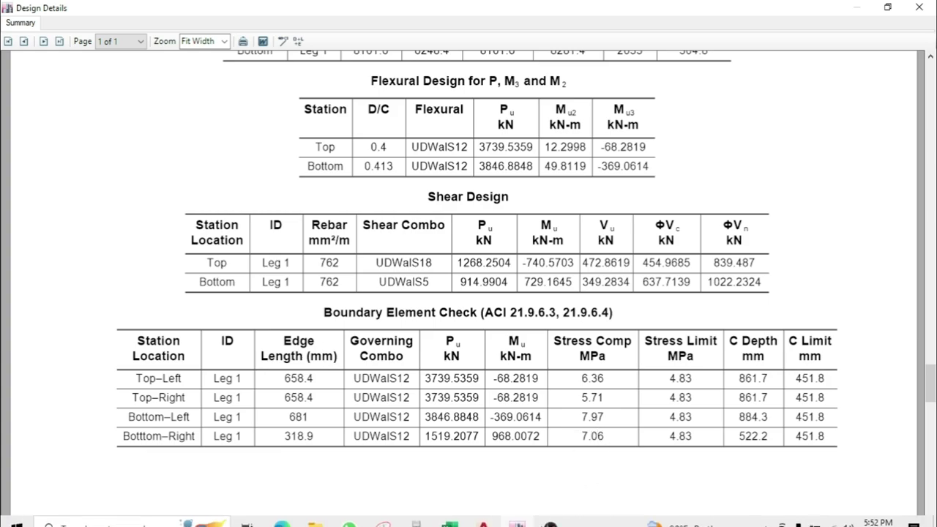
pyautogui.click(519, 515)
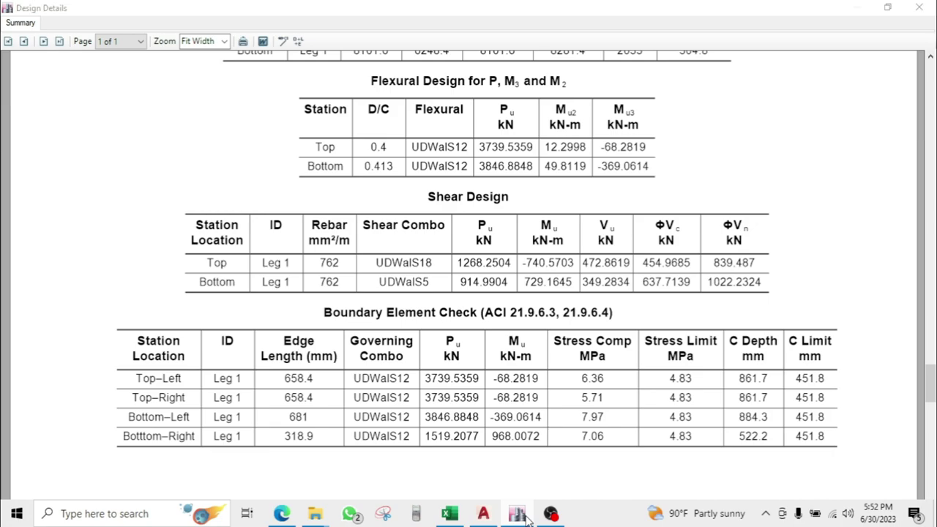
pyautogui.click(450, 514)
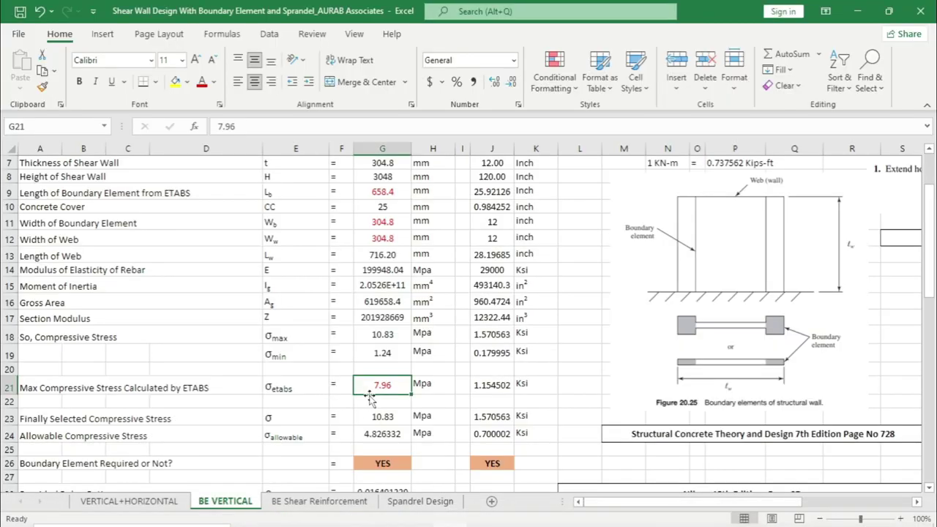
pyautogui.write('7')
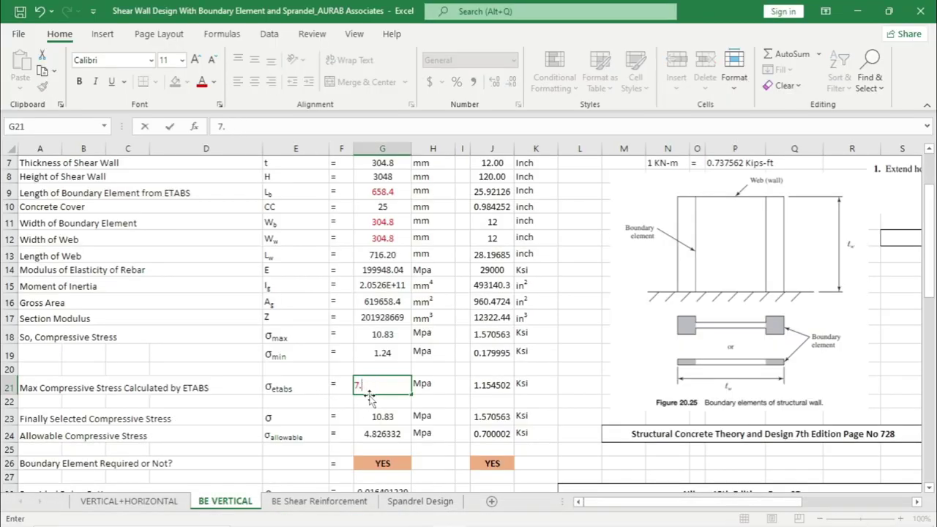
pyautogui.write('.97')
pyautogui.click(567, 337)
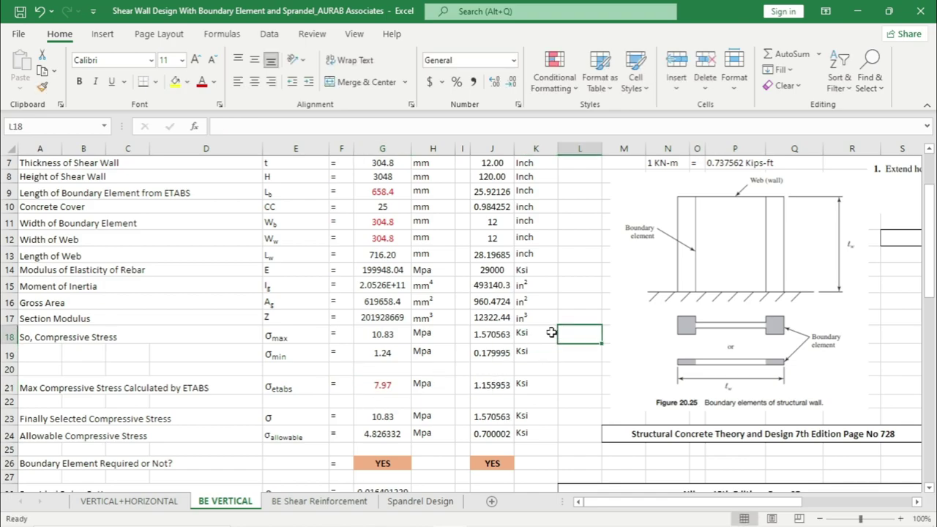
# Step: Compare the maximum compressive stress formula and its axial load input in Excel with the forces in the ETABS Boundary Element Check table
pyautogui.click(382, 335)
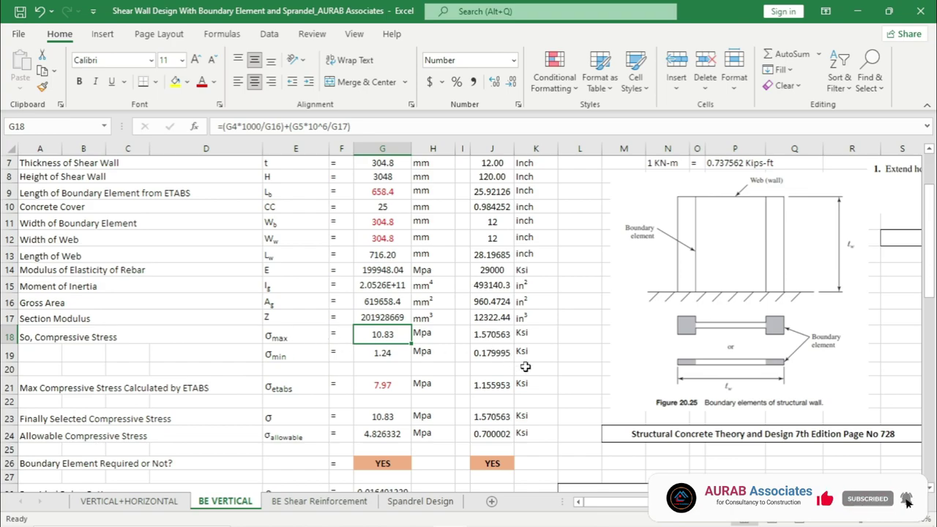
pyautogui.scroll(3, 498, 381)
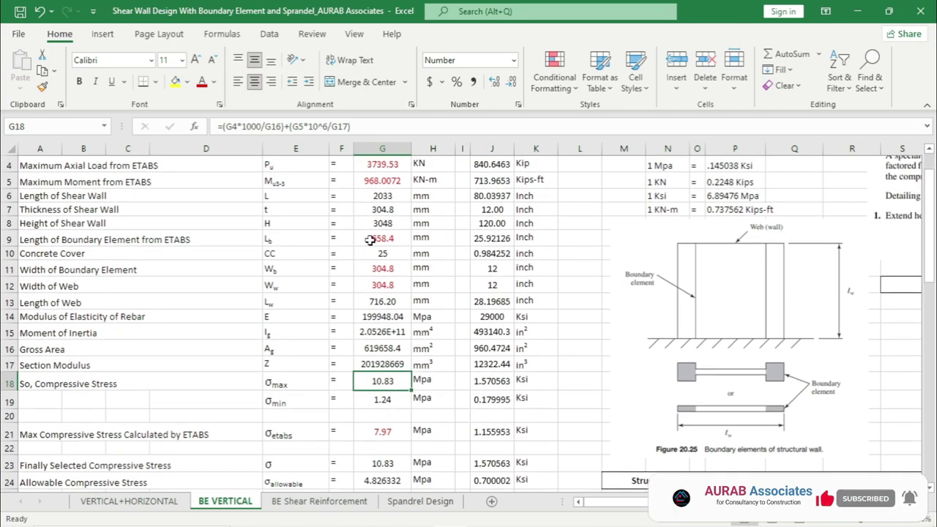
pyautogui.scroll(1, 371, 239)
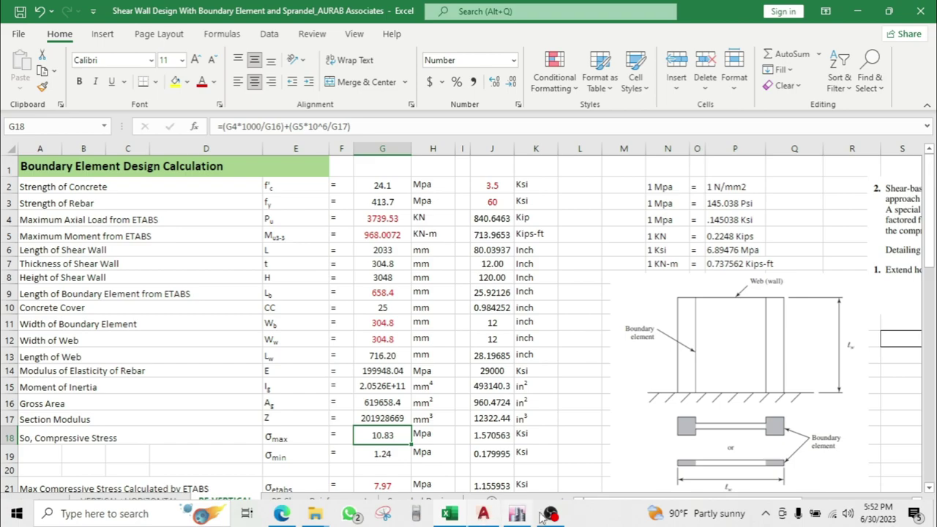
pyautogui.click(517, 513)
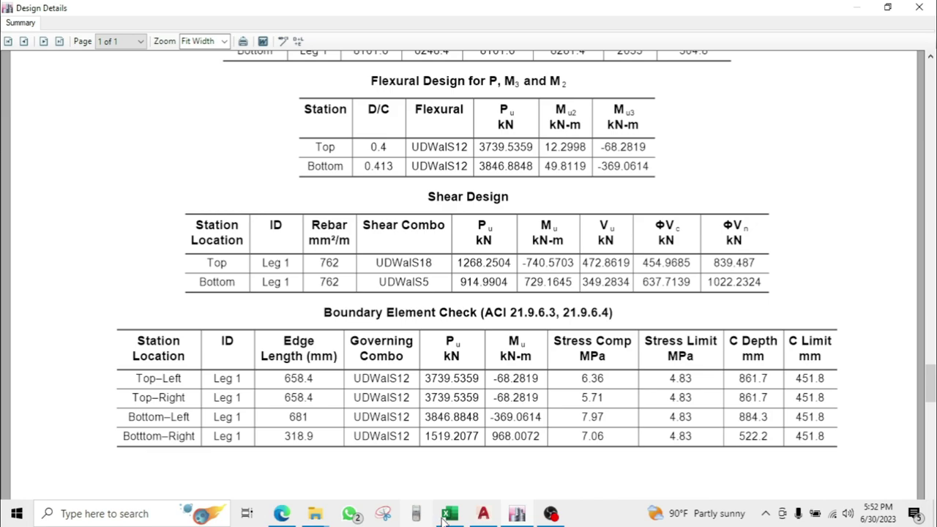
pyautogui.click(449, 515)
pyautogui.click(383, 218)
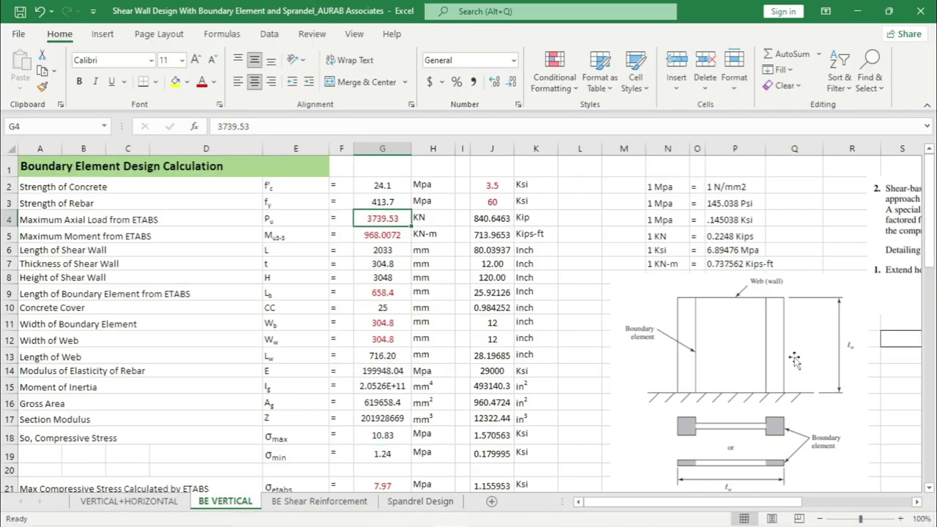
# Step: Try the Bottom-Left forces from the ETABS Boundary Element Check table in Excel: maximum axial load 3846 kN and maximum moment 369 kN-m
pyautogui.write('384')
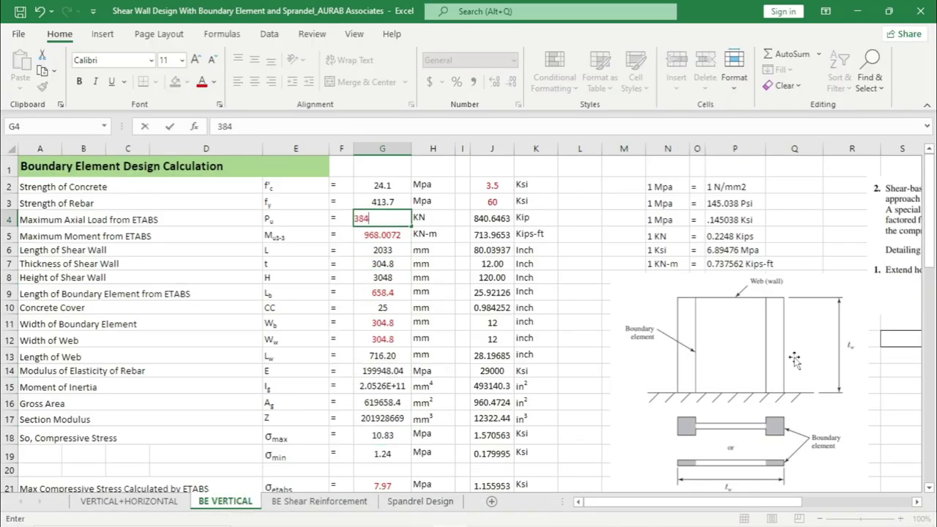
pyautogui.write('6')
pyautogui.click(492, 387)
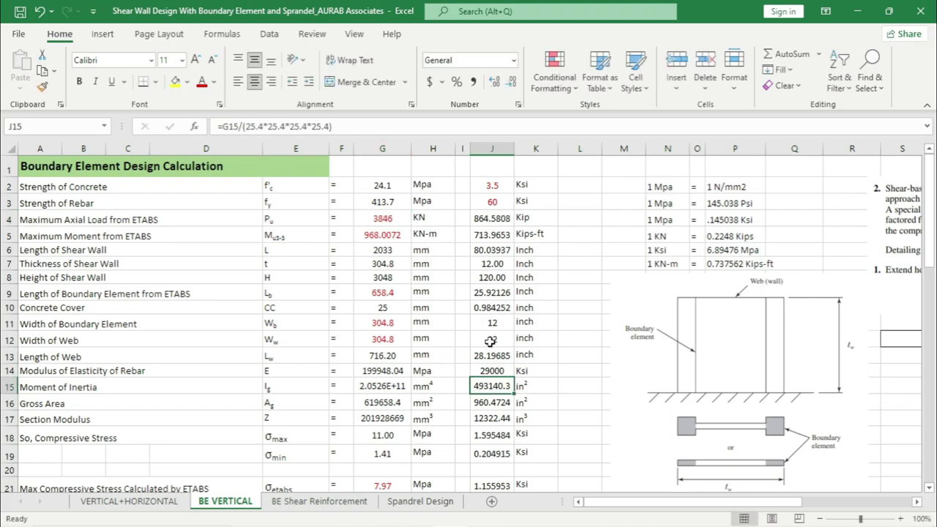
pyautogui.click(377, 234)
pyautogui.click(449, 516)
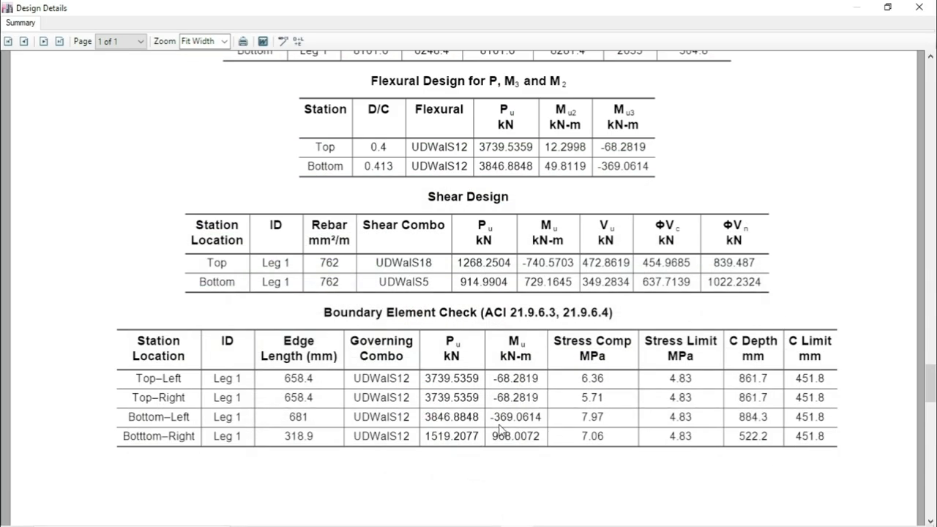
pyautogui.moveTo(519, 521)
pyautogui.click(453, 515)
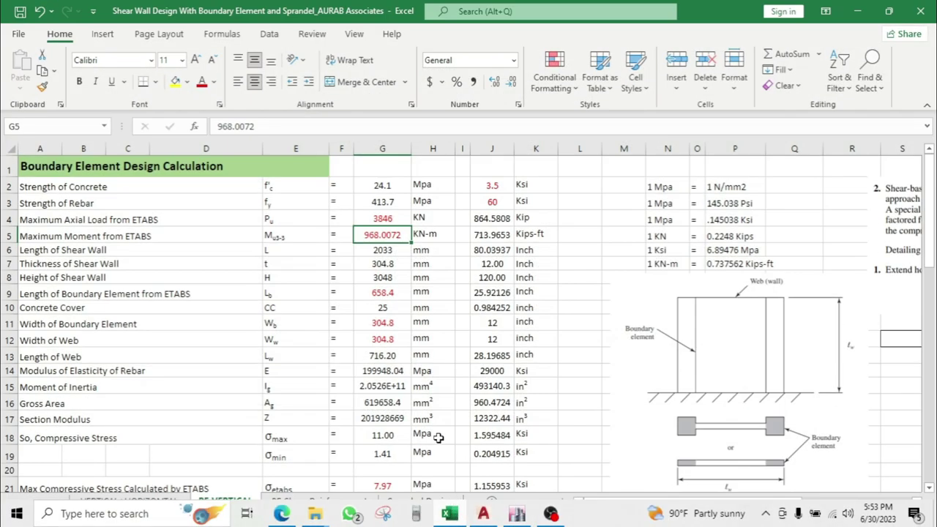
pyautogui.write('36')
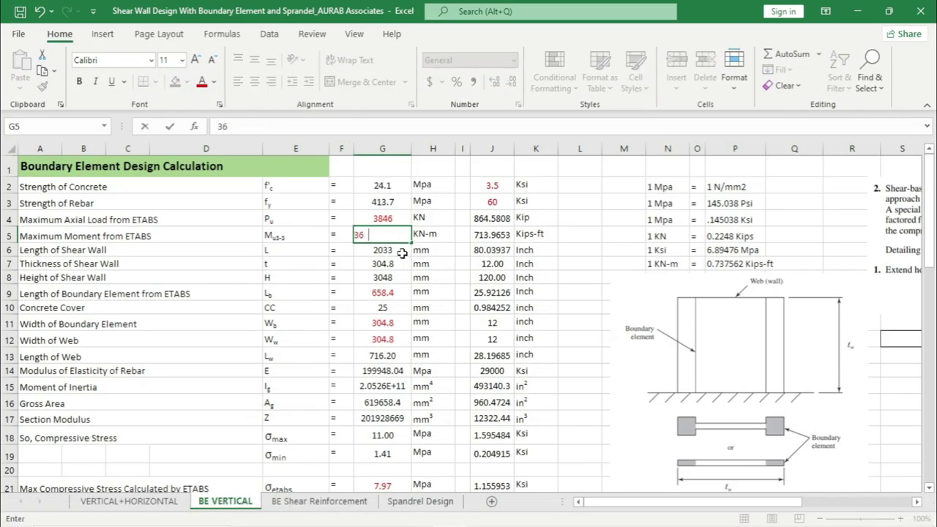
pyautogui.write('9')
pyautogui.press('Return')
# Step: Compare the recalculated maximum compressive stress in Excel with the compressive stresses in the ETABS Boundary Element Check table
pyautogui.click(392, 438)
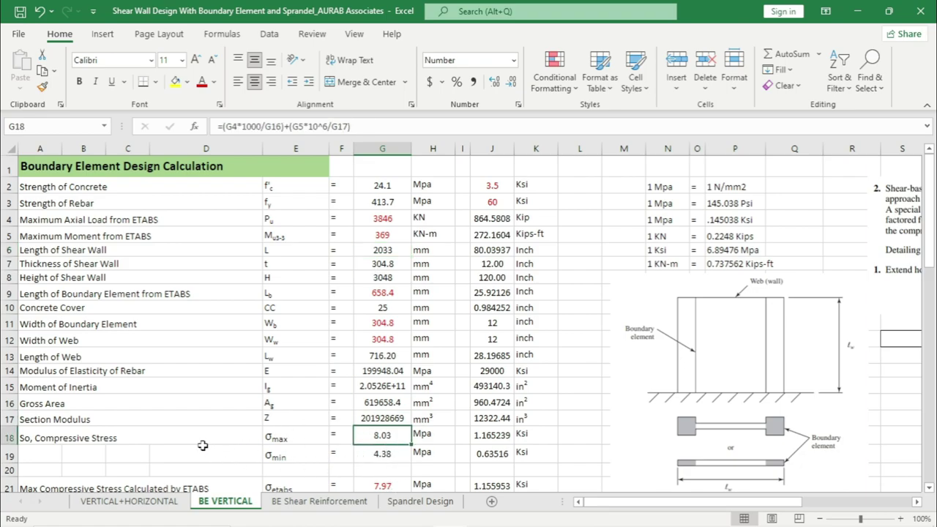
pyautogui.scroll(-1, 390, 456)
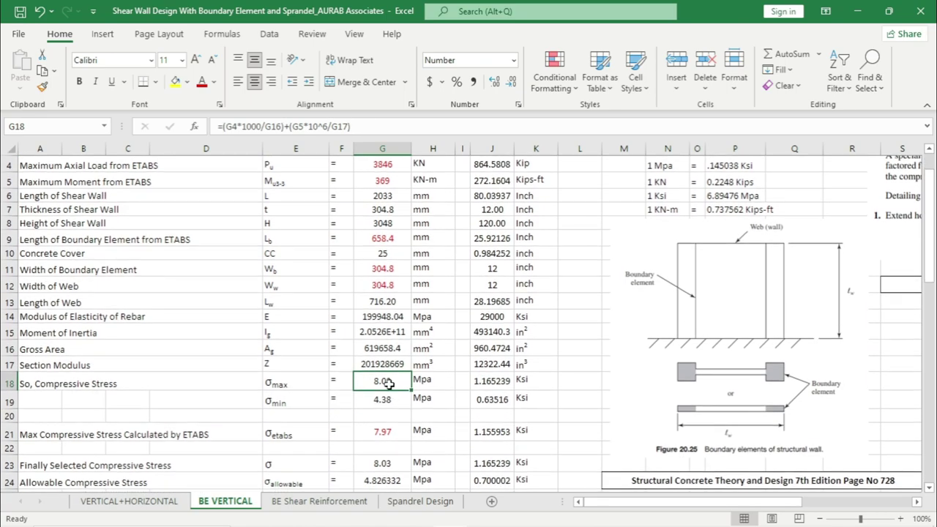
pyautogui.moveTo(479, 524)
pyautogui.click(517, 516)
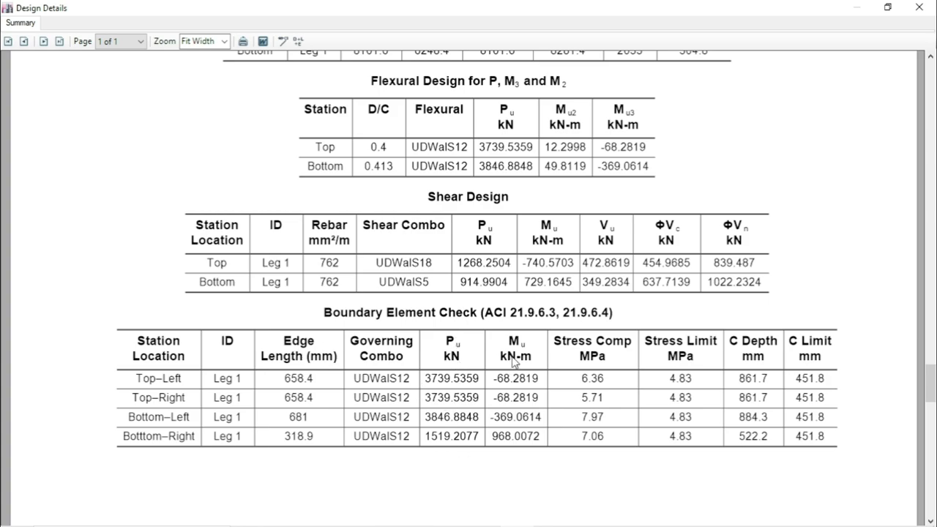
pyautogui.moveTo(517, 524)
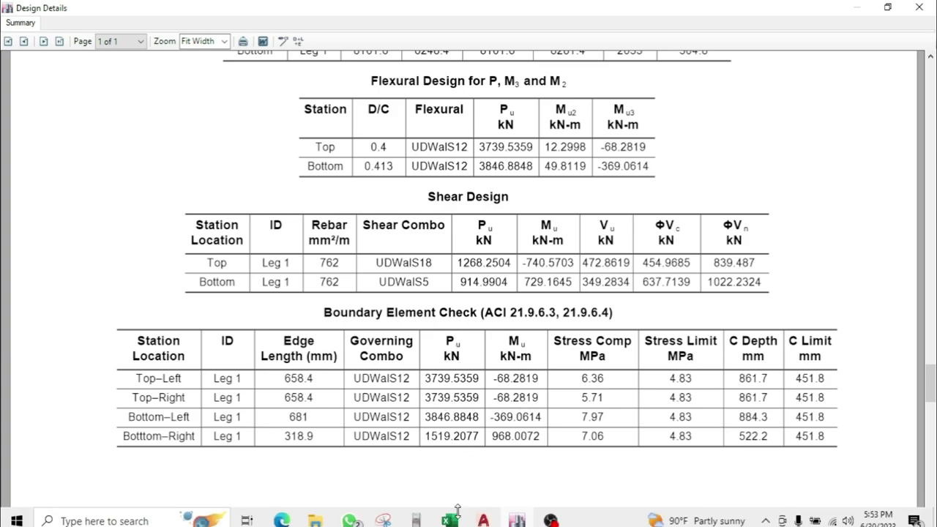
pyautogui.click(448, 515)
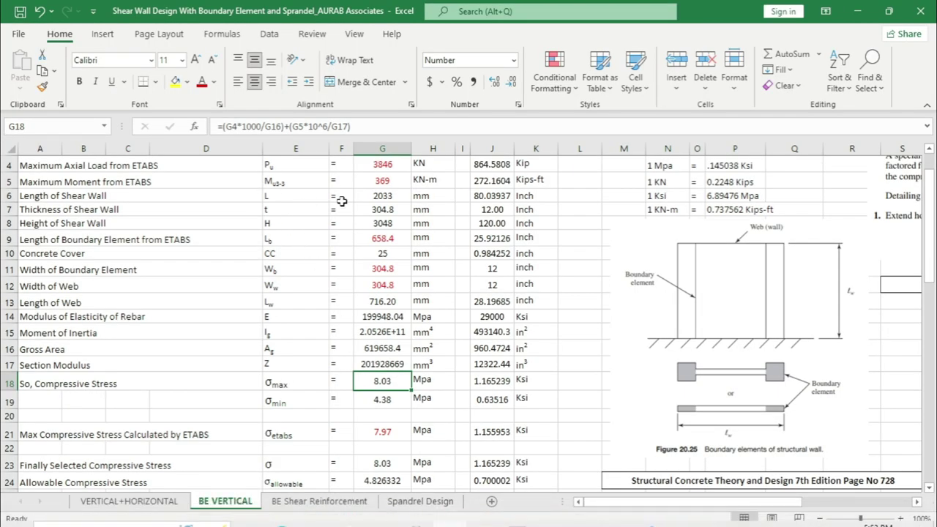
# Step: Undo the last changes to the maximum moment and the maximum axial load
pyautogui.scroll(1, 385, 188)
pyautogui.click(41, 12)
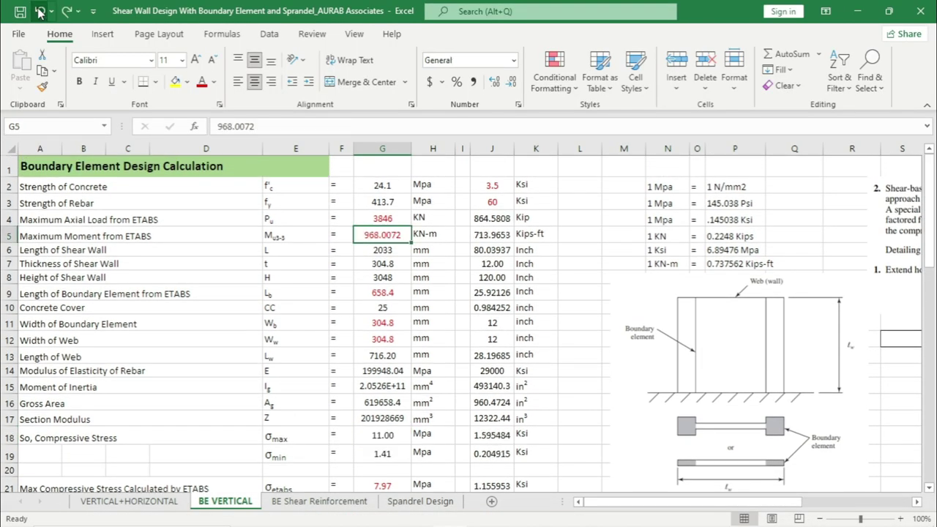
pyautogui.click(40, 12)
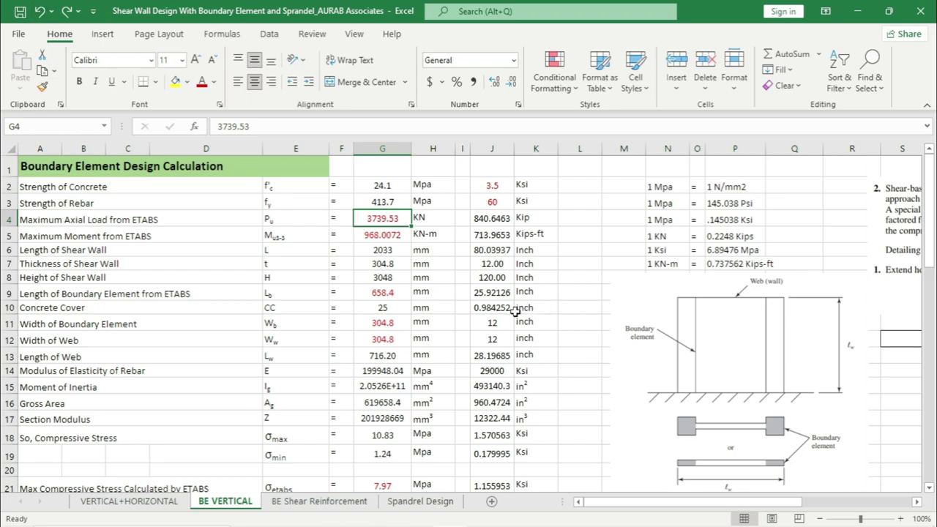
# Step: Review the formulas for the finally selected and allowable compressive stresses, including the maximum stress they draw on
pyautogui.scroll(-3, 476, 352)
pyautogui.click(383, 376)
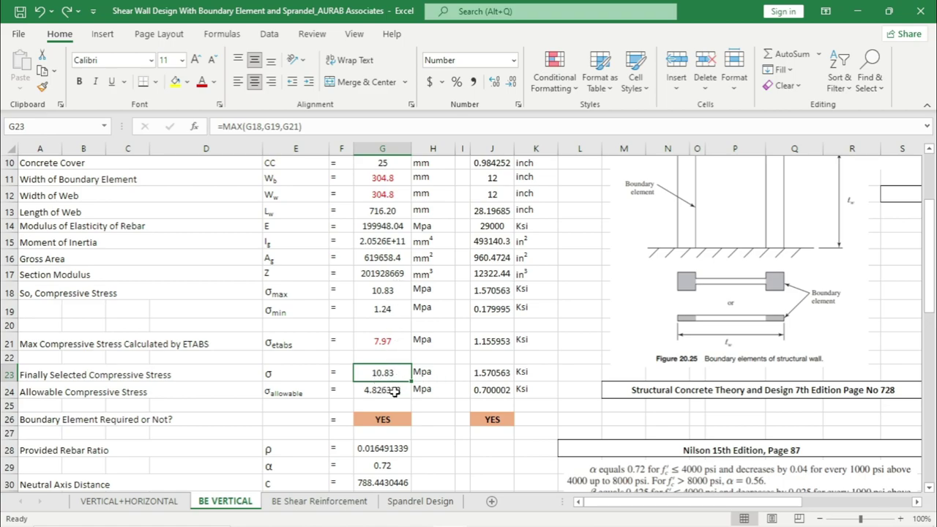
pyautogui.click(395, 393)
pyautogui.click(385, 374)
pyautogui.click(391, 392)
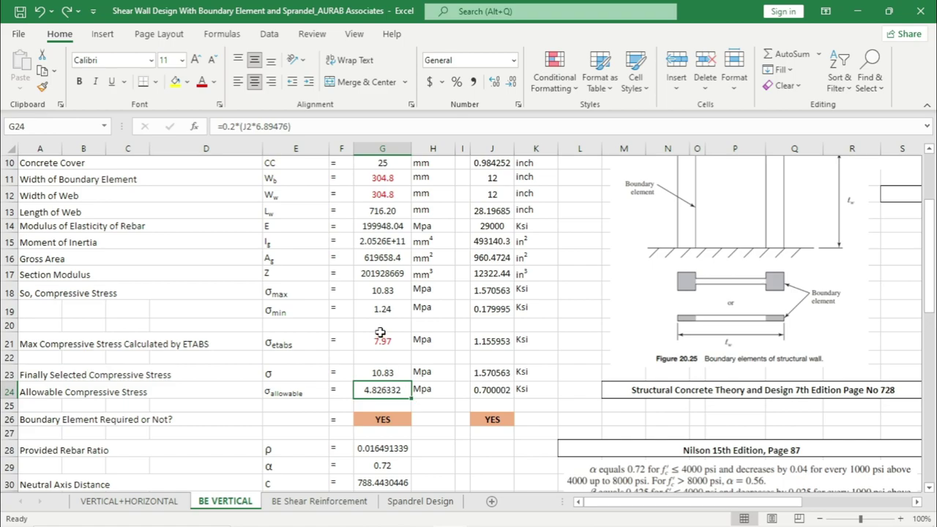
pyautogui.click(380, 293)
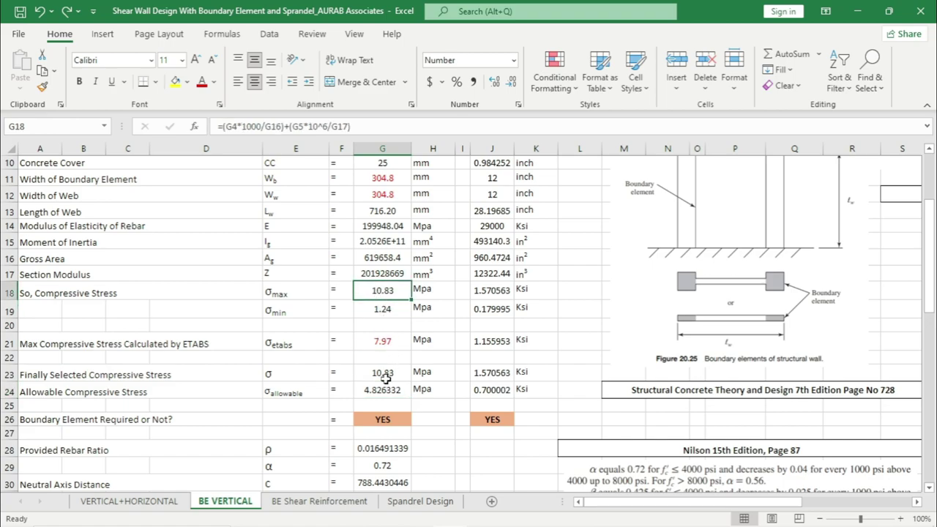
pyautogui.click(385, 375)
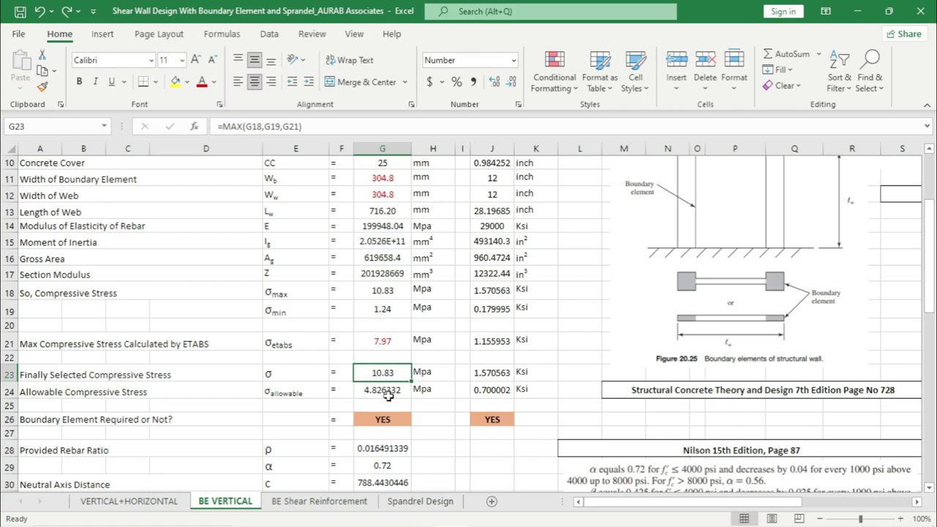
pyautogui.click(394, 393)
# Step: Examine the formula deciding whether a boundary element is required, along with the selected and allowable stresses it compares
pyautogui.scroll(-1, 477, 404)
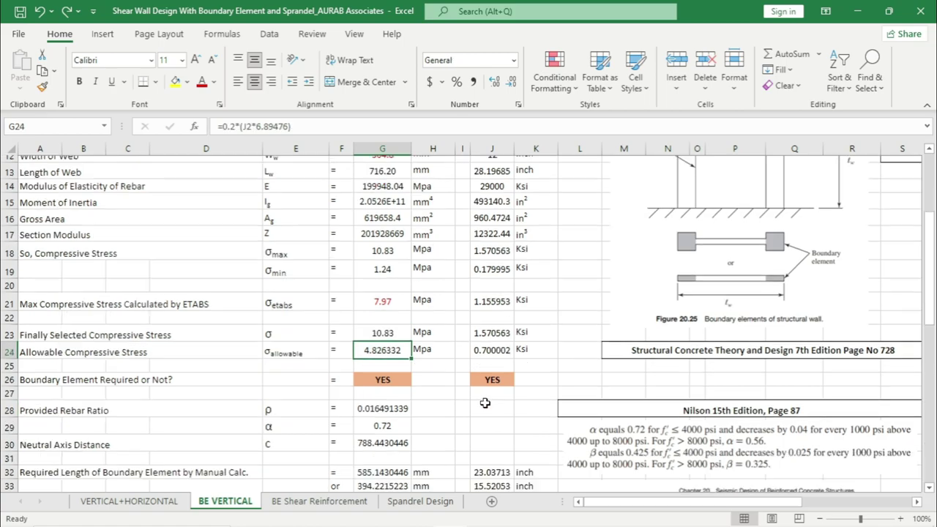
pyautogui.click(389, 378)
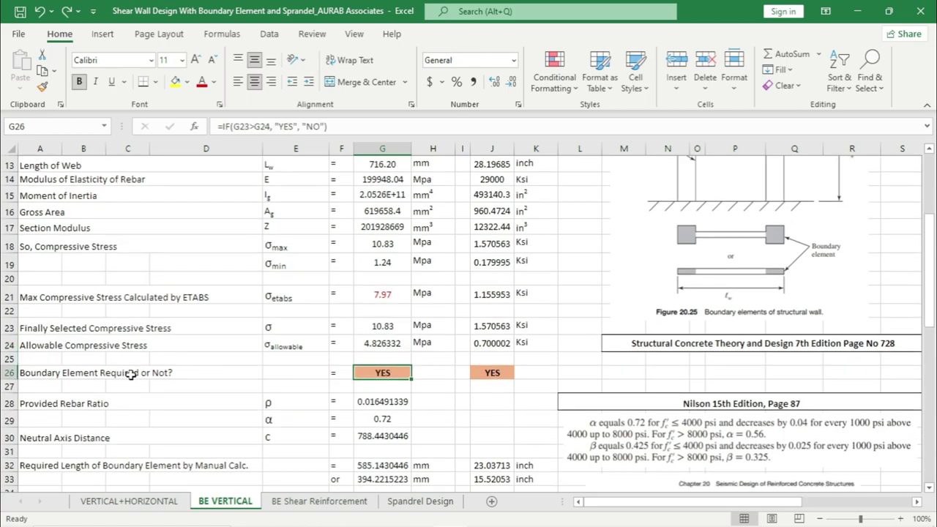
pyautogui.doubleClick(384, 374)
pyautogui.press('Escape')
pyautogui.click(390, 326)
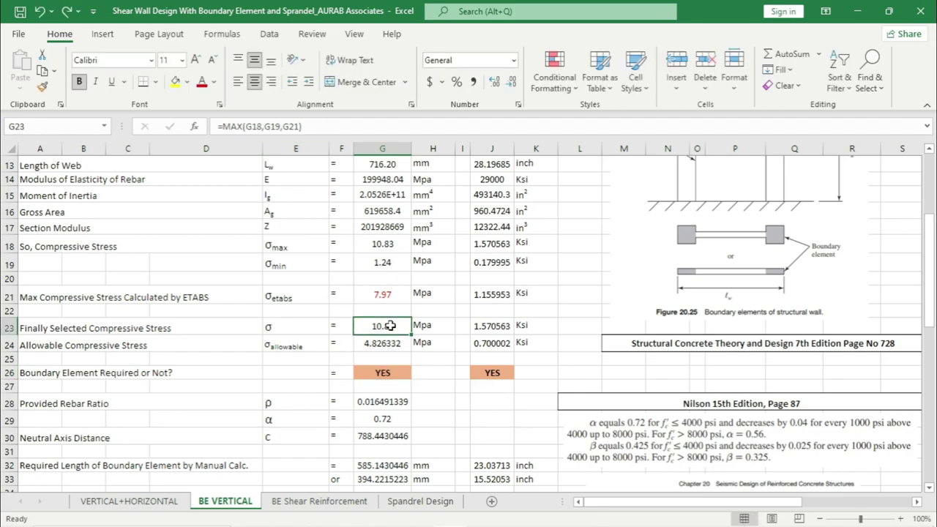
pyautogui.click(387, 344)
# Step: Trace the provided rebar ratio to its source formula on the VERTICAL+HORIZONTAL sheet and return to the BE VERTICAL sheet
pyautogui.scroll(-2, 462, 350)
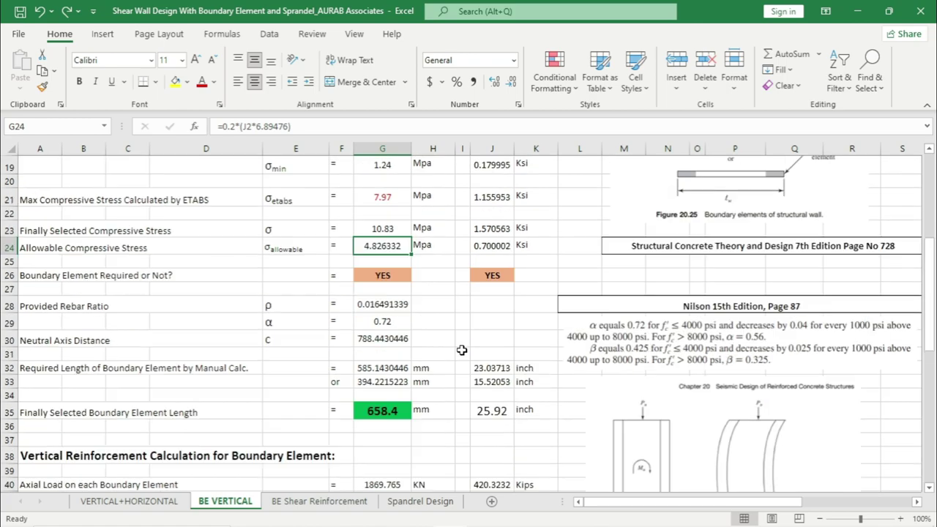
pyautogui.click(70, 309)
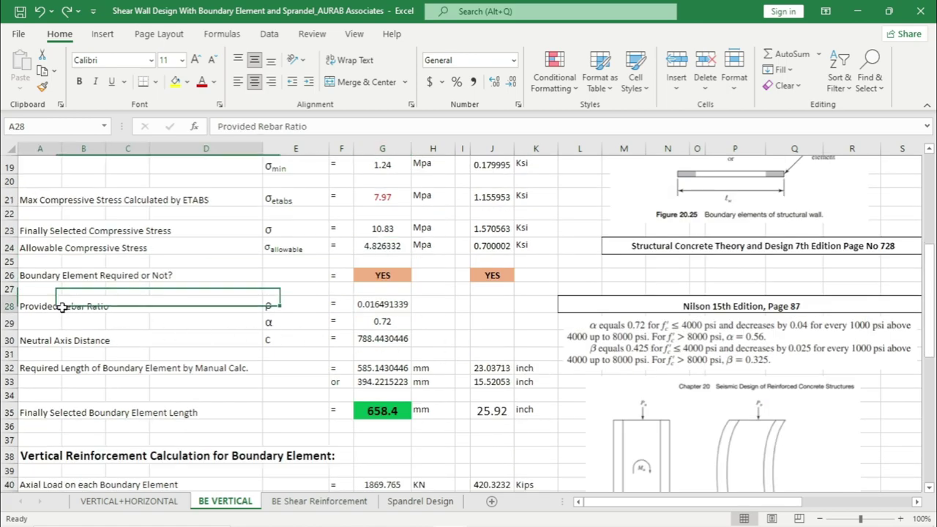
pyautogui.click(401, 306)
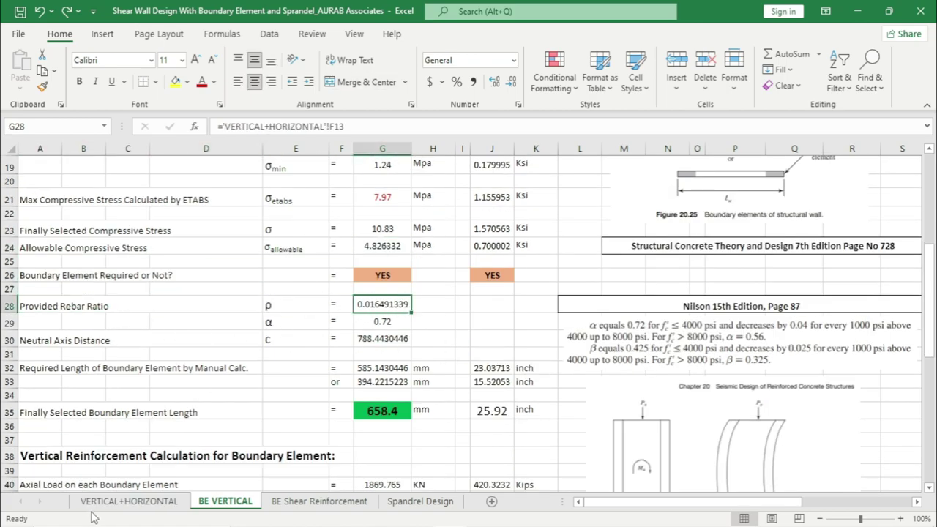
pyautogui.click(129, 502)
pyautogui.scroll(-1, 322, 430)
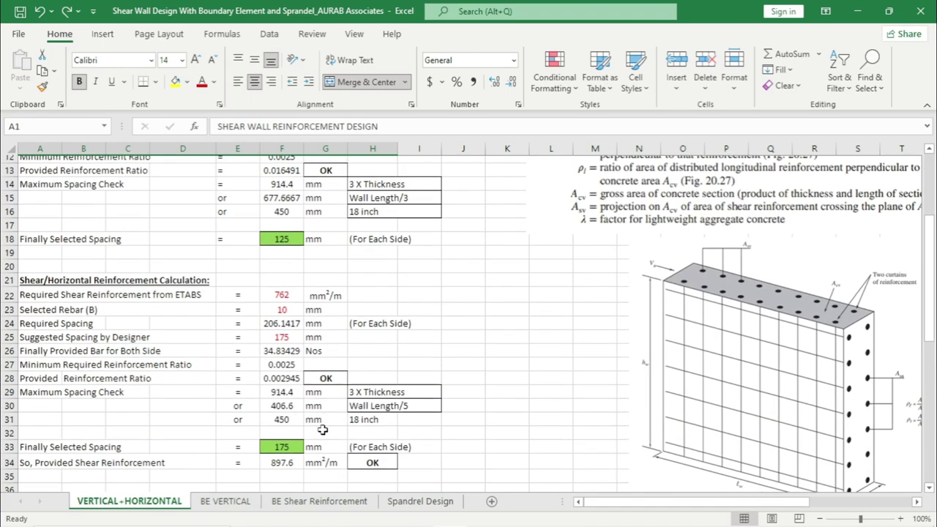
pyautogui.scroll(4, 324, 428)
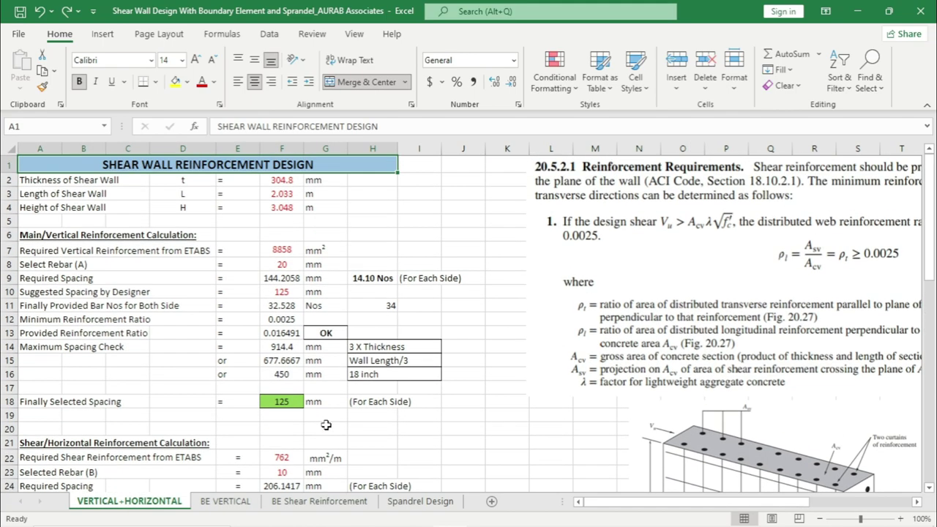
pyautogui.click(282, 333)
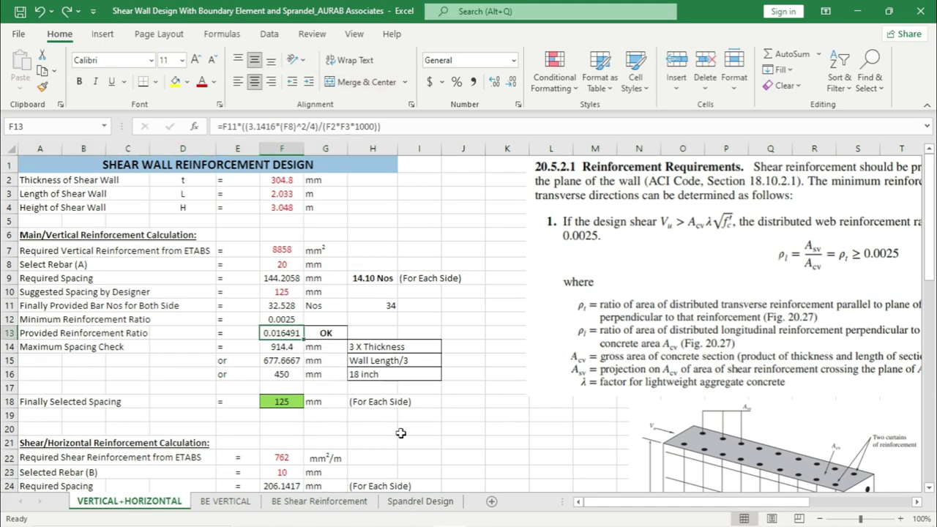
pyautogui.click(225, 502)
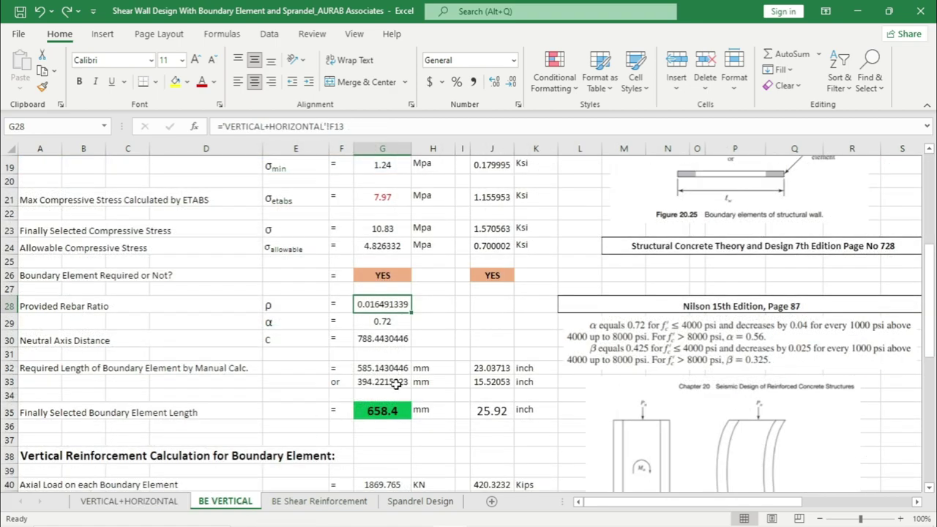
# Step: Check the alpha factor and the neutral axis distance formula against the reference equation for C on the BE VERTICAL sheet
pyautogui.click(387, 322)
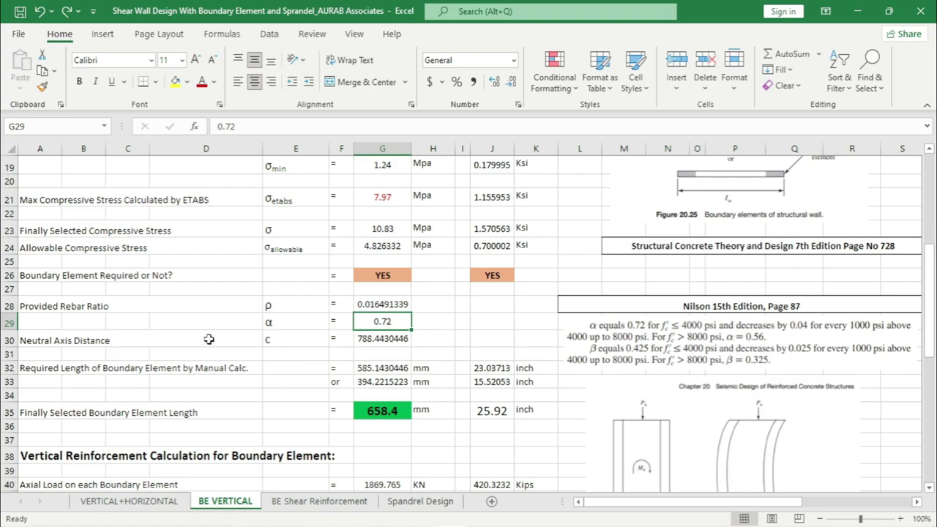
pyautogui.click(298, 322)
pyautogui.click(380, 323)
pyautogui.click(369, 339)
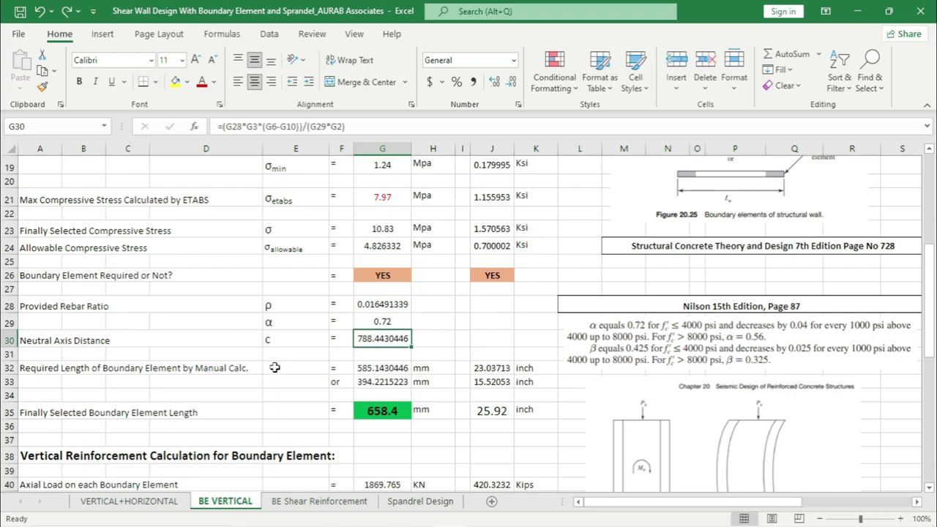
pyautogui.moveTo(648, 503); pyautogui.dragTo(750, 502)
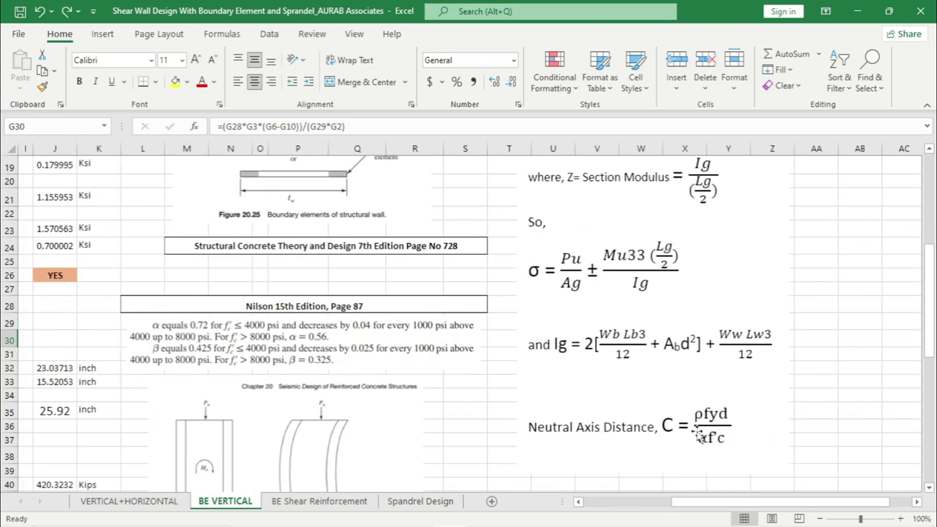
pyautogui.moveTo(750, 508); pyautogui.dragTo(662, 507)
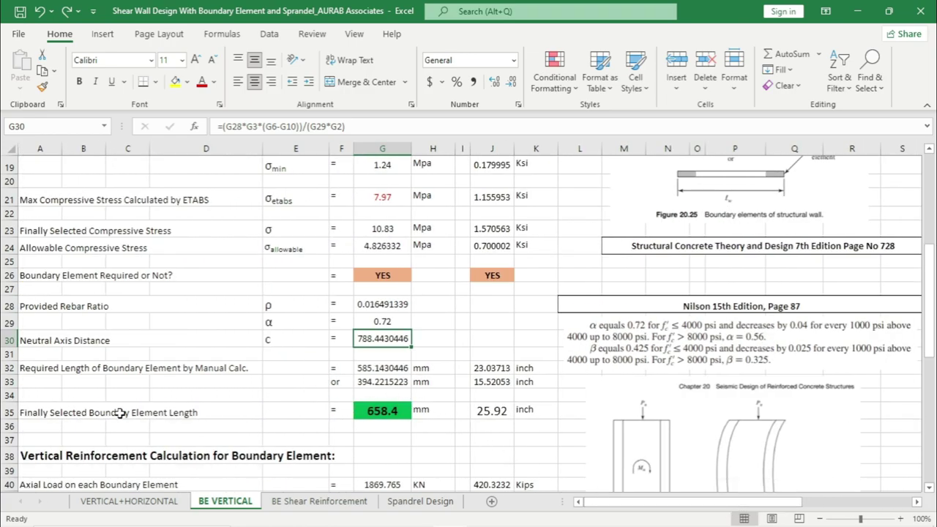
# Step: Compare the formula for the manually calculated boundary element length with the code's c − 0.1lw and c/2 limits
pyautogui.scroll(-2, 119, 413)
pyautogui.click(102, 265)
pyautogui.click(386, 271)
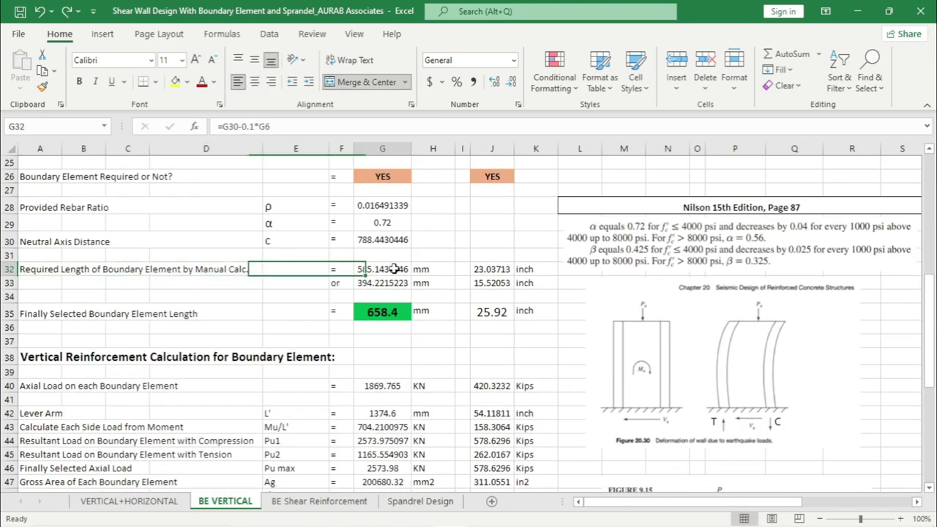
pyautogui.scroll(2, 402, 323)
pyautogui.scroll(1, 395, 373)
pyautogui.scroll(-1, 388, 377)
pyautogui.scroll(3, 686, 322)
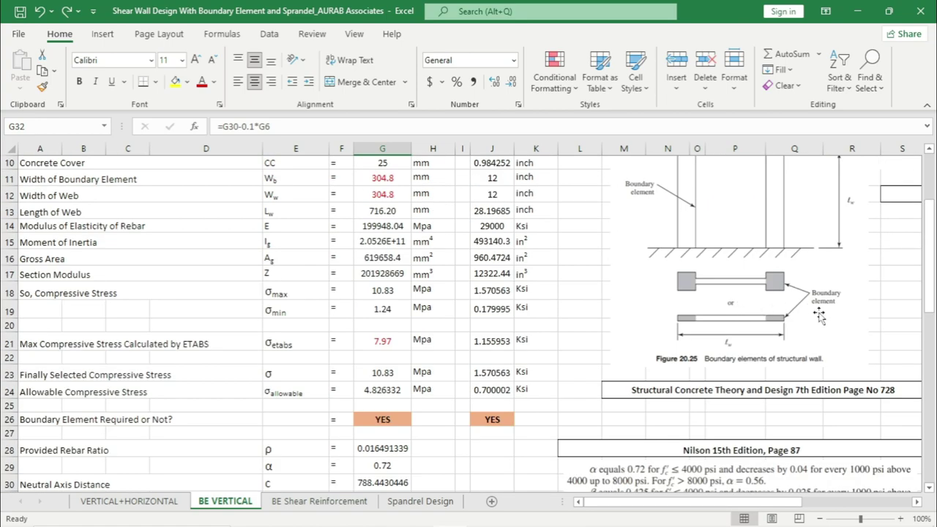
pyautogui.scroll(3, 817, 316)
pyautogui.hscroll(3, 770, 504)
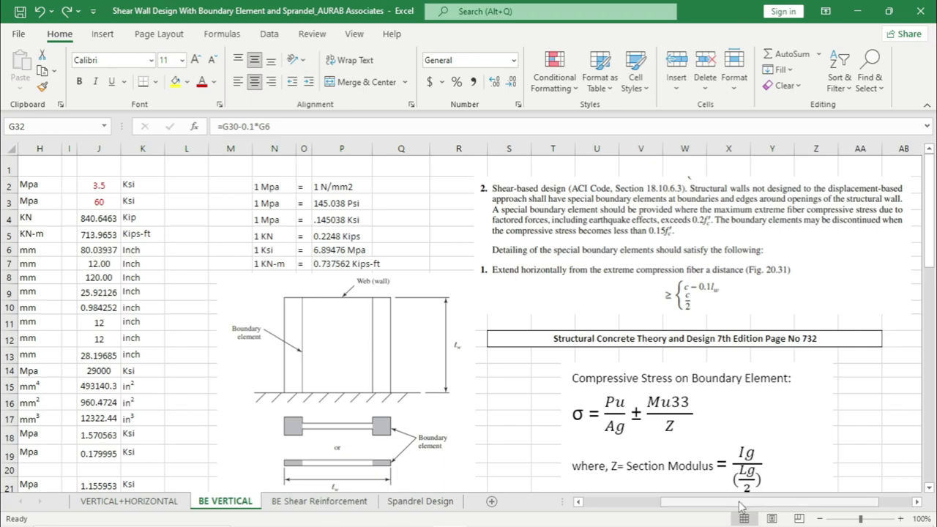
pyautogui.moveTo(744, 503); pyautogui.dragTo(606, 502)
pyautogui.scroll(-3, 382, 416)
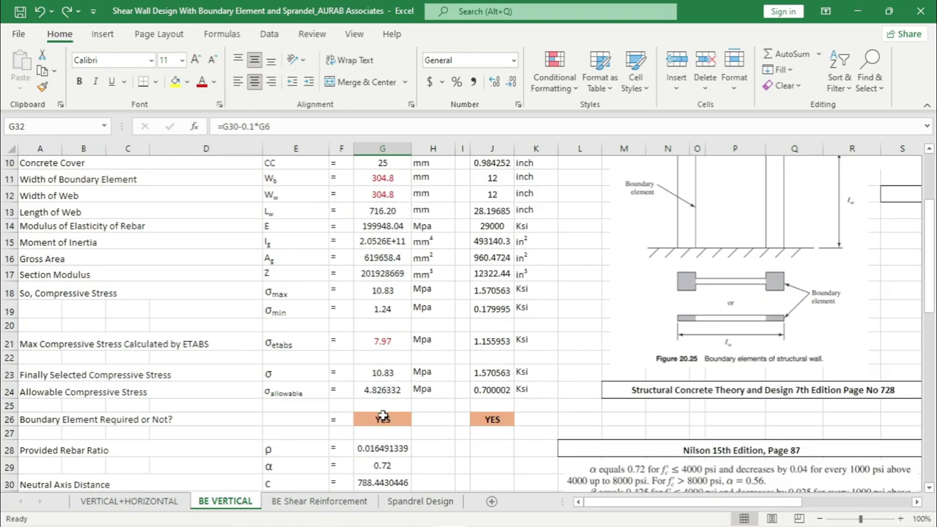
pyautogui.scroll(-4, 382, 416)
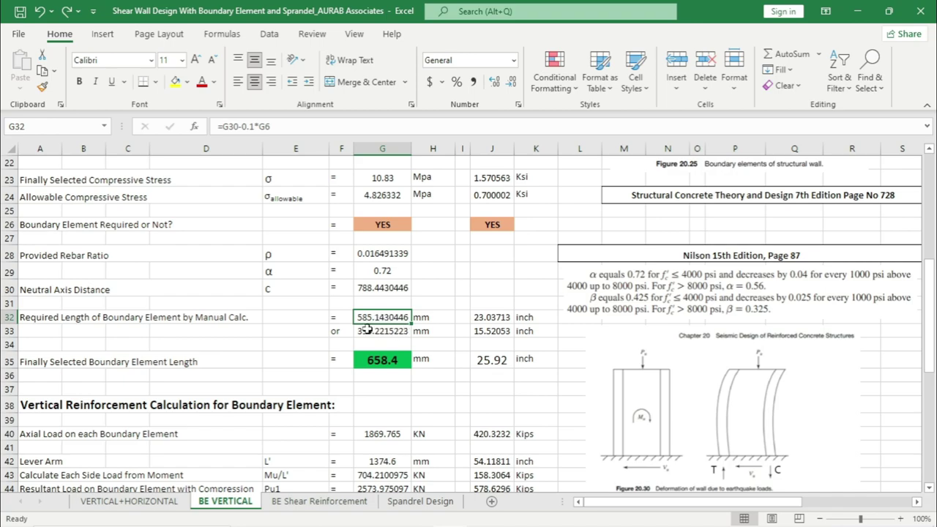
# Step: Check the c/2 length formula and trace the finally selected boundary element length to the length taken from ETABS
pyautogui.click(383, 333)
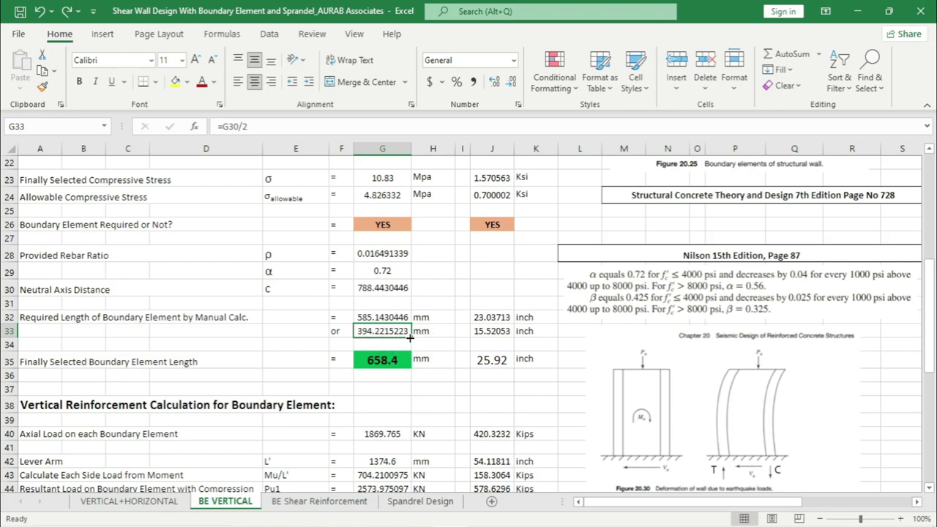
pyautogui.click(458, 334)
pyautogui.click(393, 360)
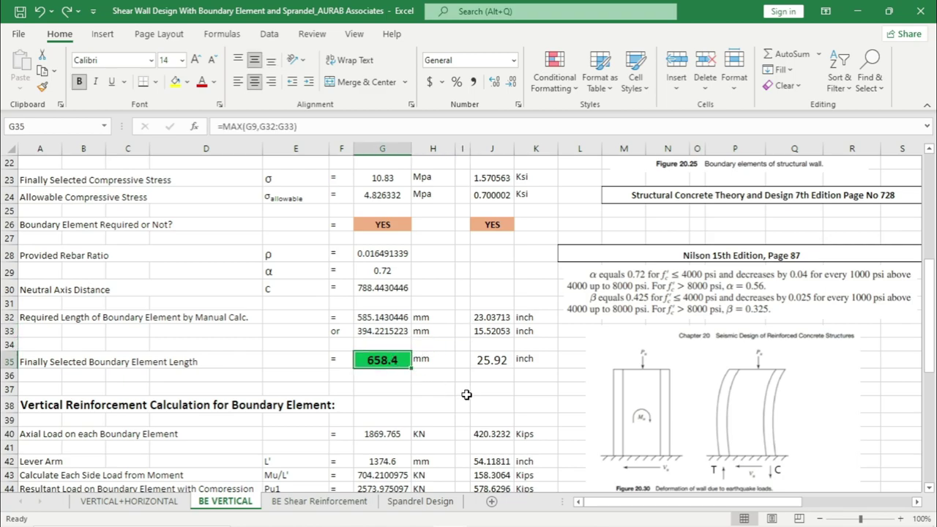
pyautogui.scroll(7, 467, 396)
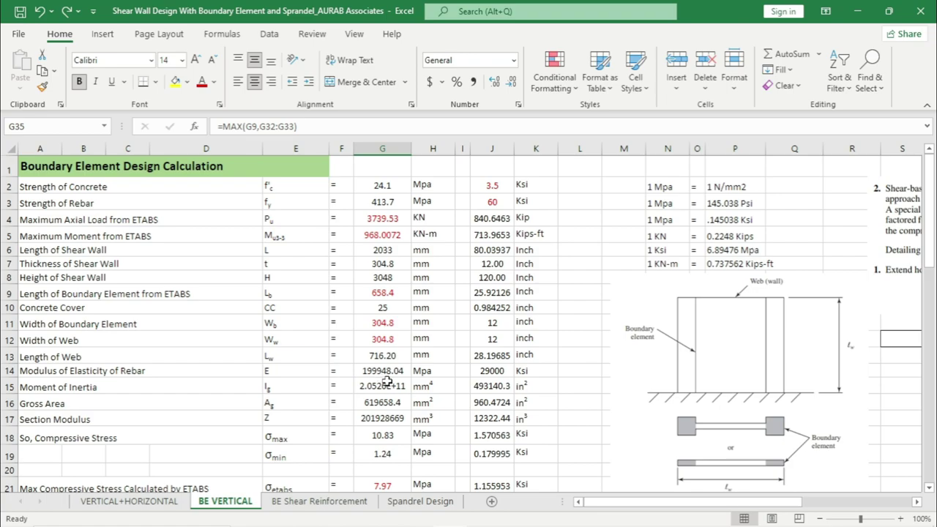
pyautogui.click(371, 292)
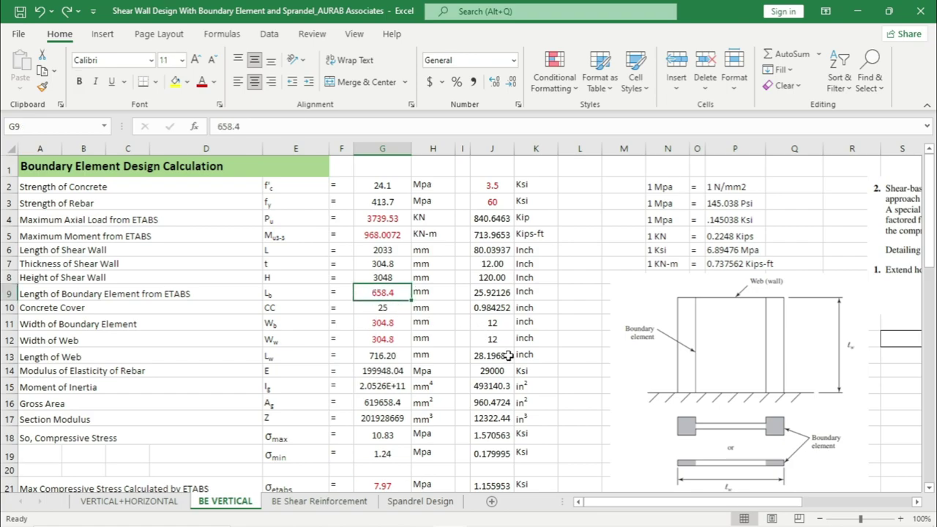
pyautogui.scroll(-9, 523, 308)
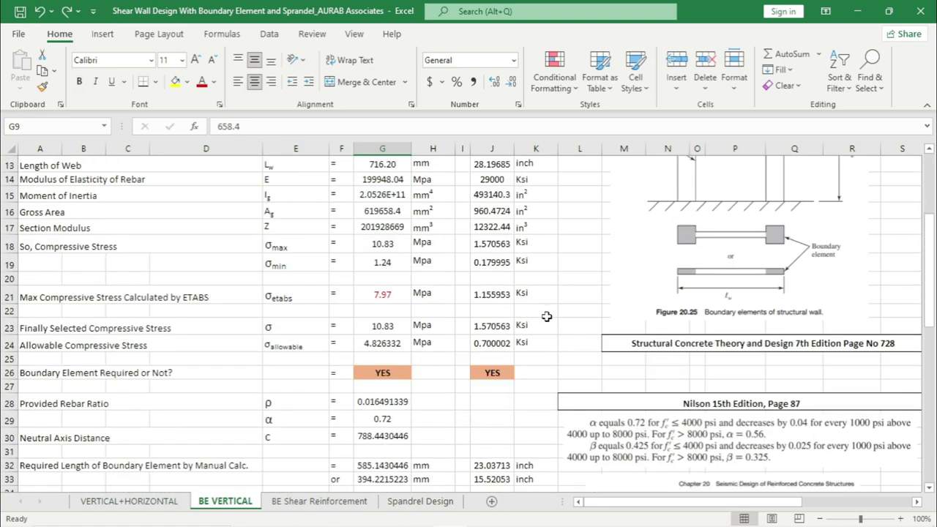
# Step: Compare the MAX formula for the finally selected boundary element length with its ETABS input and both manually calculated lengths
pyautogui.click(383, 271)
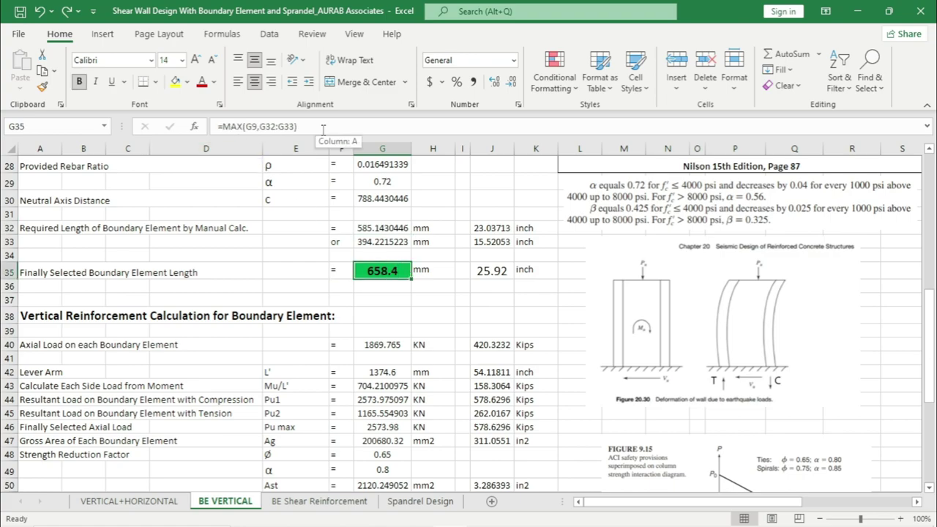
pyautogui.scroll(9, 382, 228)
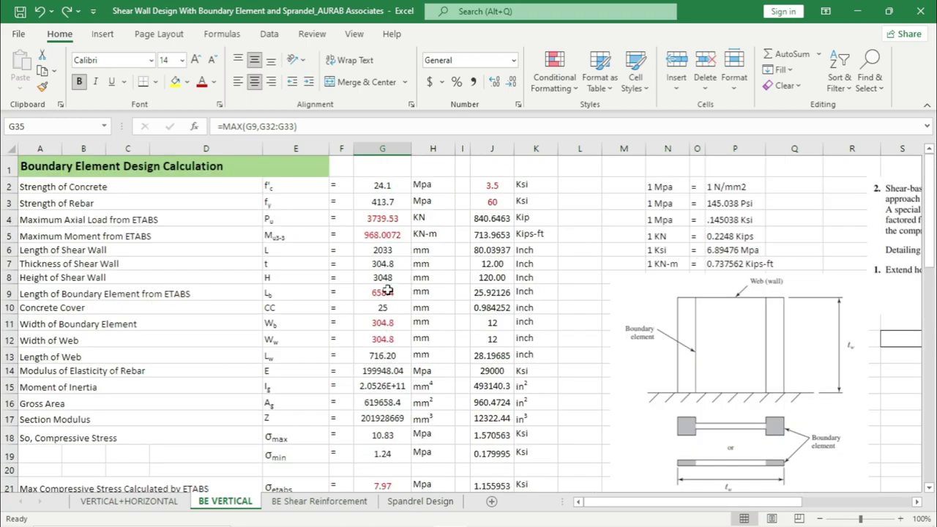
pyautogui.click(386, 291)
pyautogui.scroll(-12, 470, 372)
pyautogui.scroll(-1, 470, 372)
pyautogui.scroll(7, 464, 358)
pyautogui.click(382, 368)
pyautogui.click(384, 381)
pyautogui.click(385, 412)
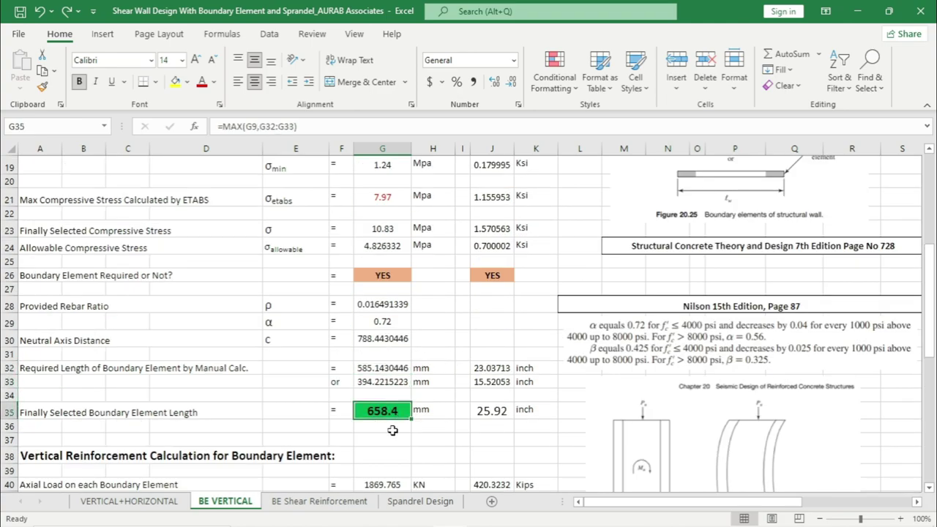
# Step: Trace the formula for the axial load on each boundary element to the maximum axial load from ETABS
pyautogui.scroll(-4, 392, 431)
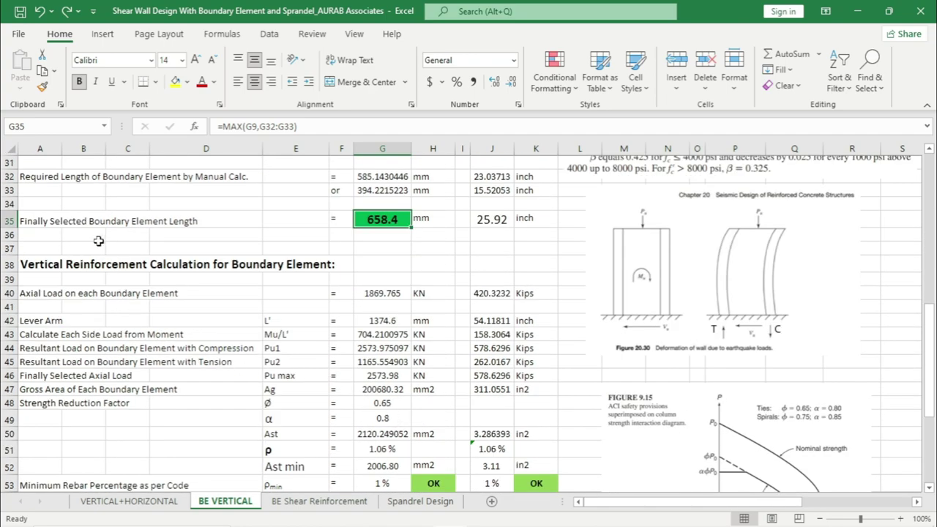
pyautogui.click(96, 264)
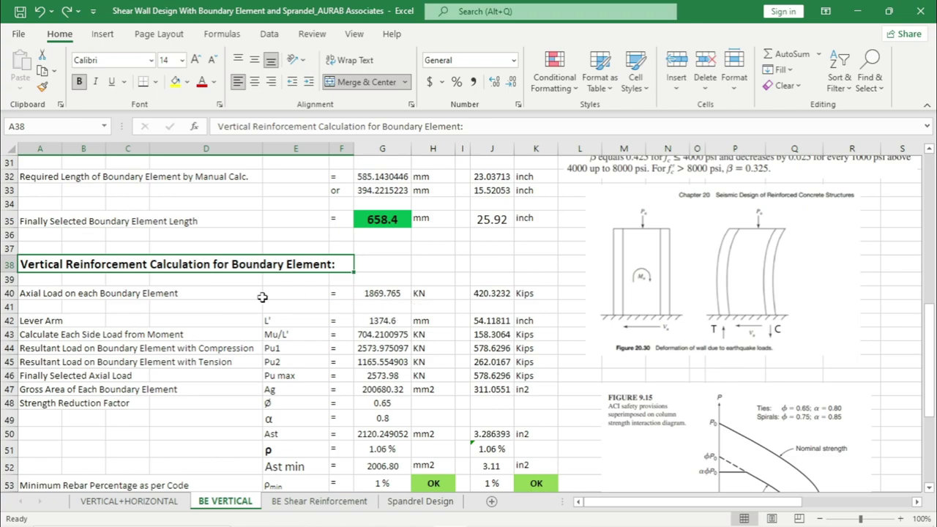
pyautogui.click(33, 294)
pyautogui.click(392, 297)
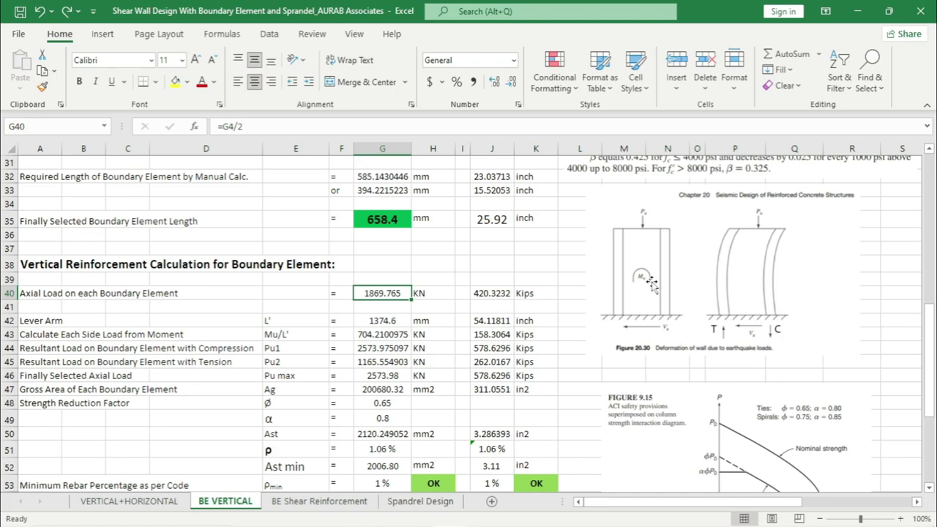
pyautogui.click(23, 324)
pyautogui.click(377, 296)
pyautogui.moveTo(258, 128); pyautogui.dragTo(219, 127)
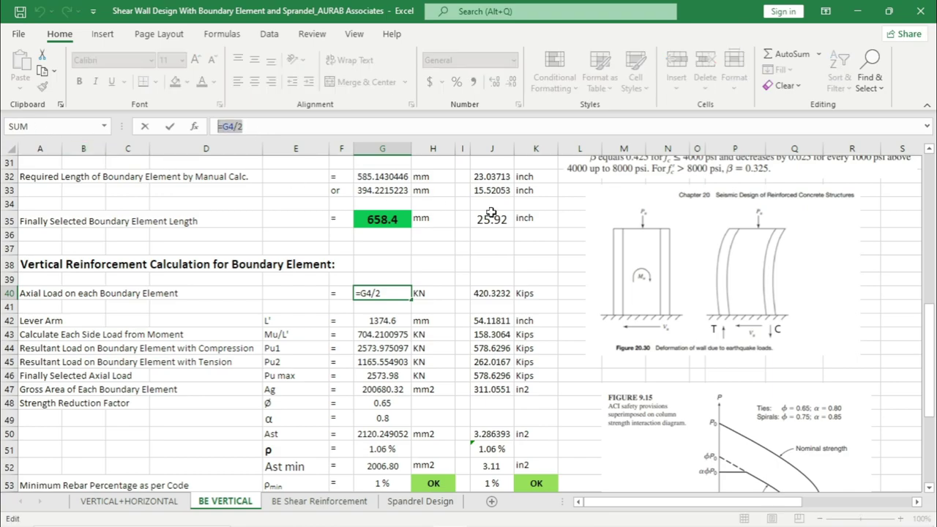
pyautogui.scroll(2, 416, 335)
pyautogui.scroll(8, 413, 322)
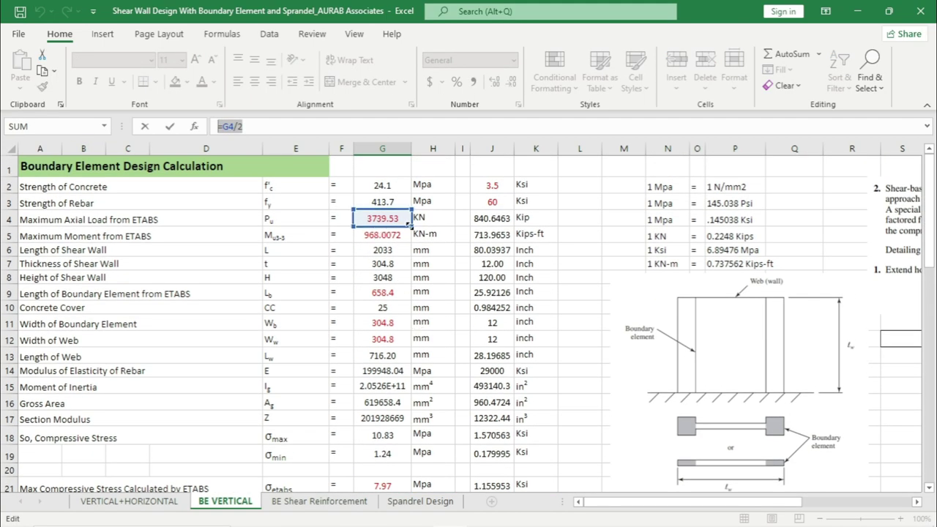
pyautogui.press('Escape')
pyautogui.scroll(-9, 429, 234)
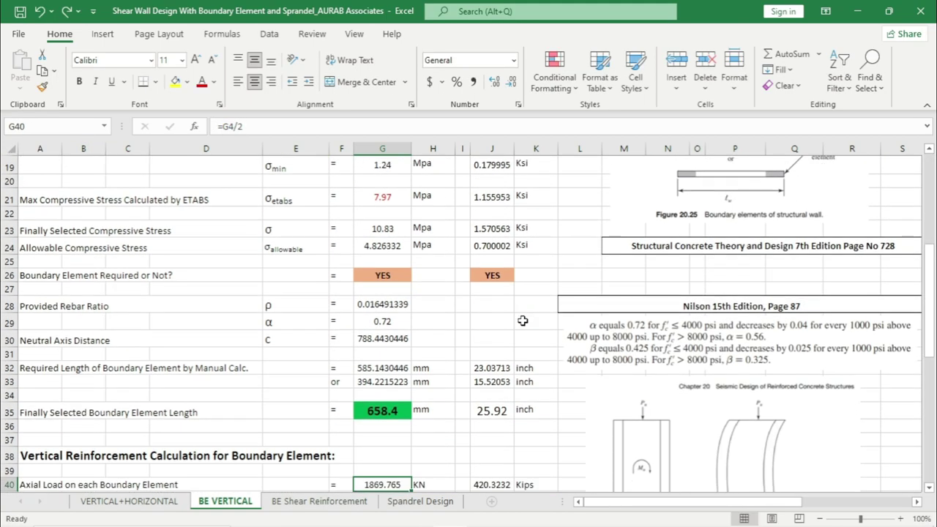
# Step: Examine the lever arm and the formula that converts the ETABS moment into a load on each side
pyautogui.click(65, 372)
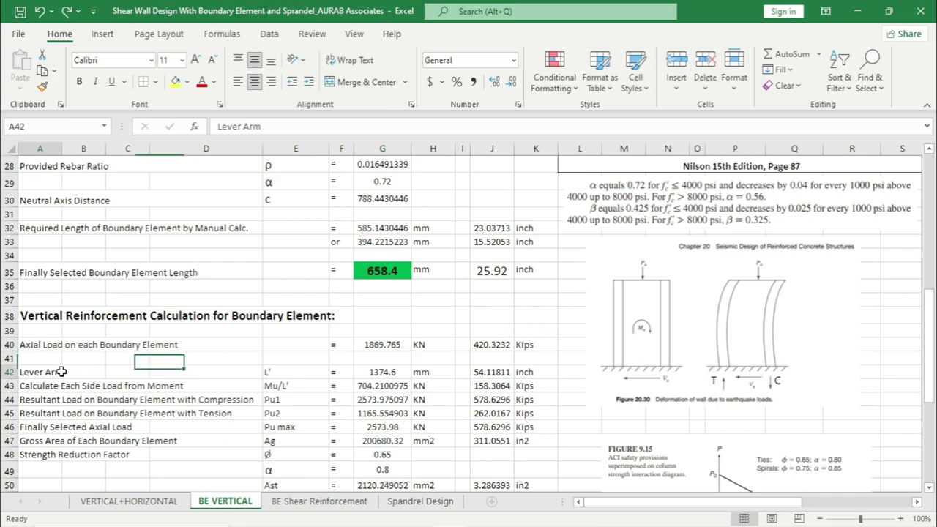
pyautogui.click(388, 373)
pyautogui.press('Down')
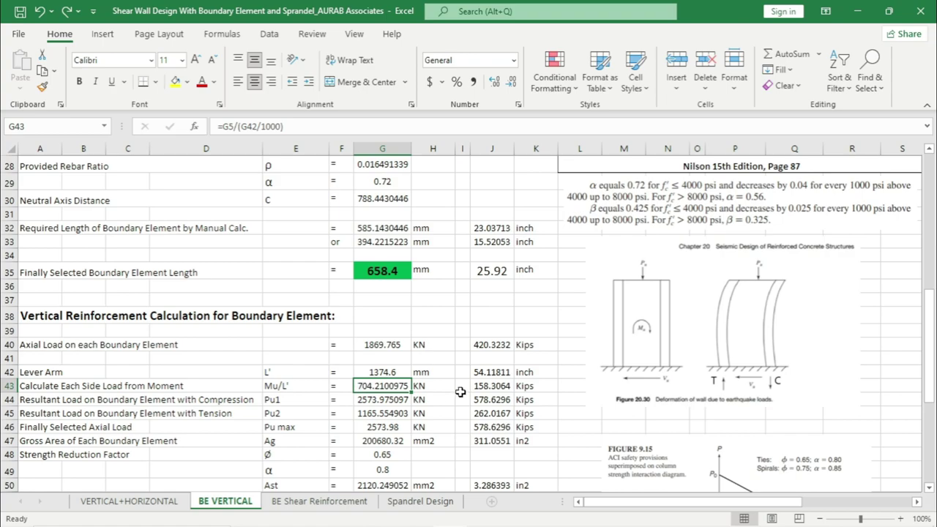
pyautogui.scroll(-1, 452, 400)
pyautogui.click(95, 338)
pyautogui.press('Left')
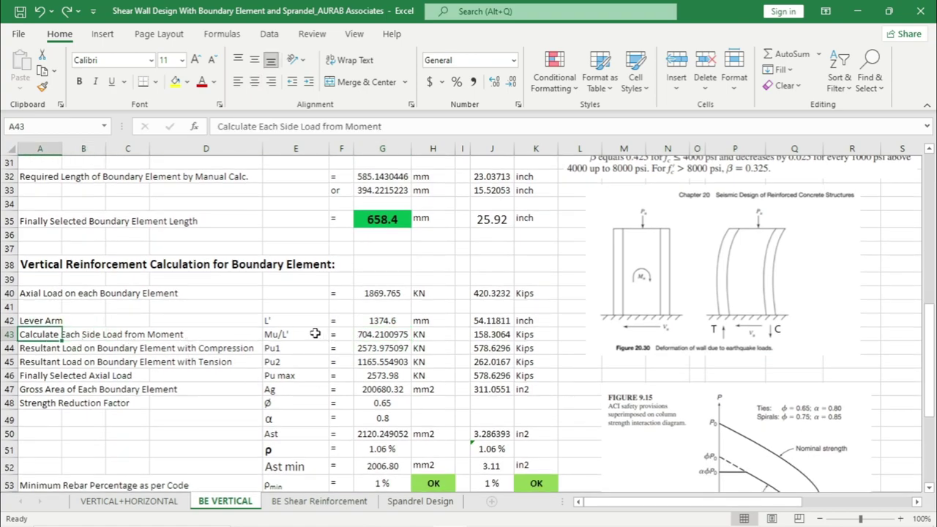
pyautogui.click(315, 334)
pyautogui.click(390, 335)
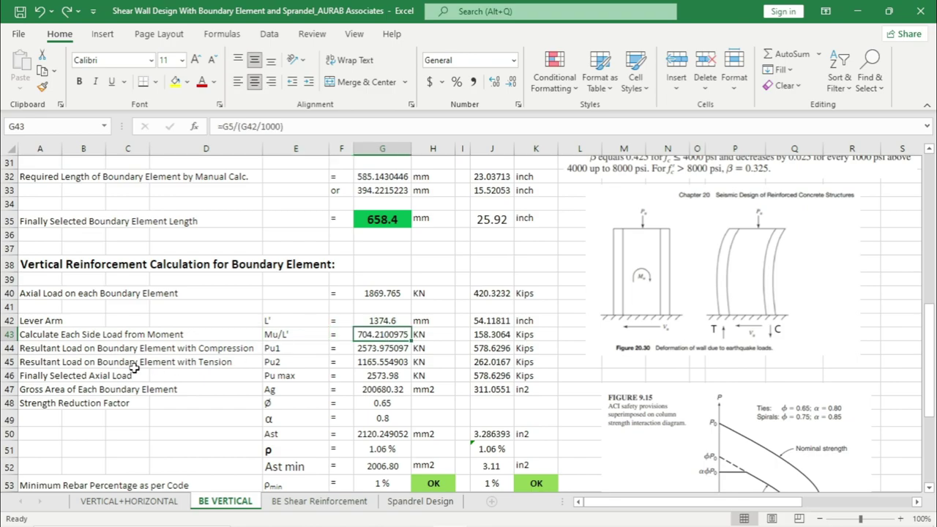
# Step: Examine the formulas for the resultant boundary element loads with compression (Pu1) and tension (Pu2), including the cells Pu2 references
pyautogui.click(68, 350)
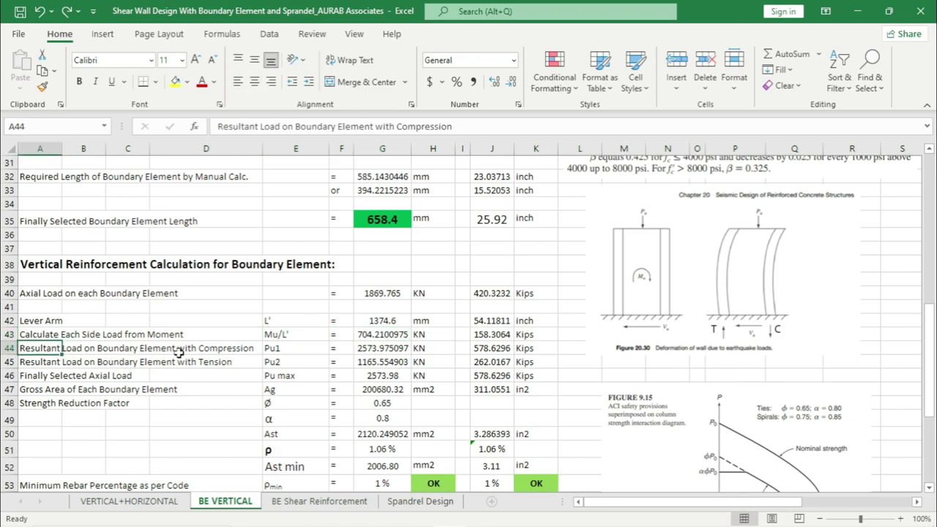
pyautogui.click(379, 349)
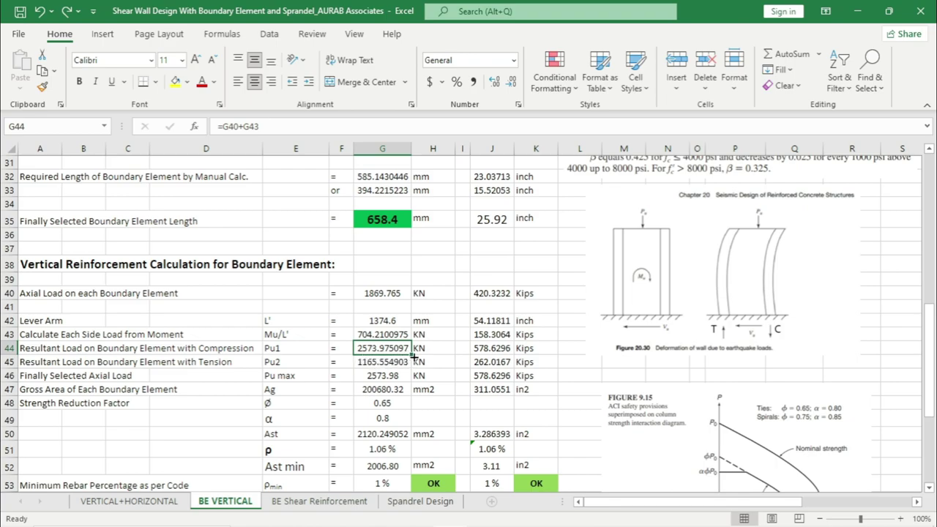
pyautogui.click(384, 364)
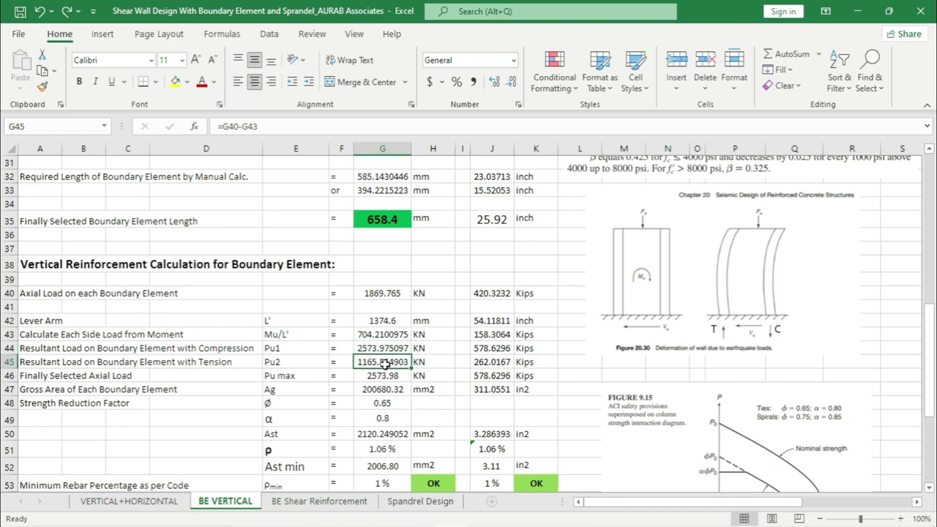
pyautogui.click(236, 348)
pyautogui.click(213, 361)
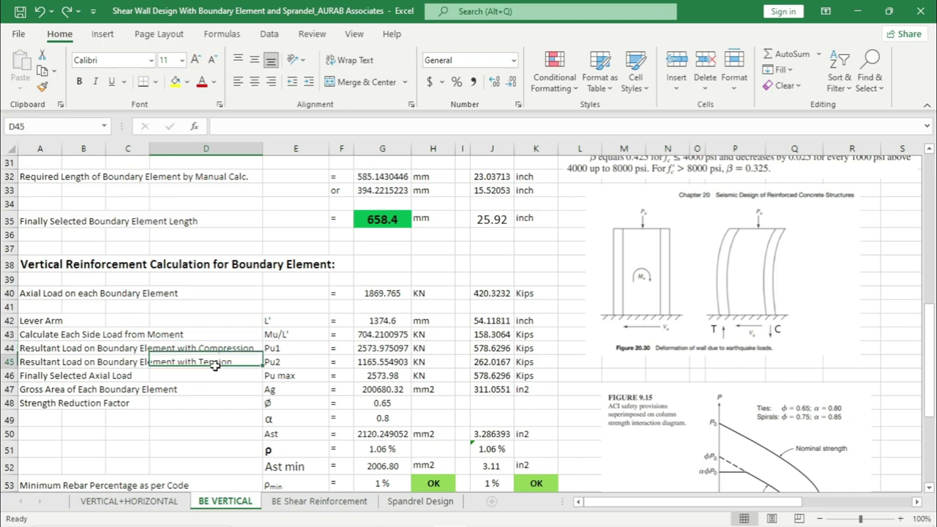
pyautogui.click(403, 364)
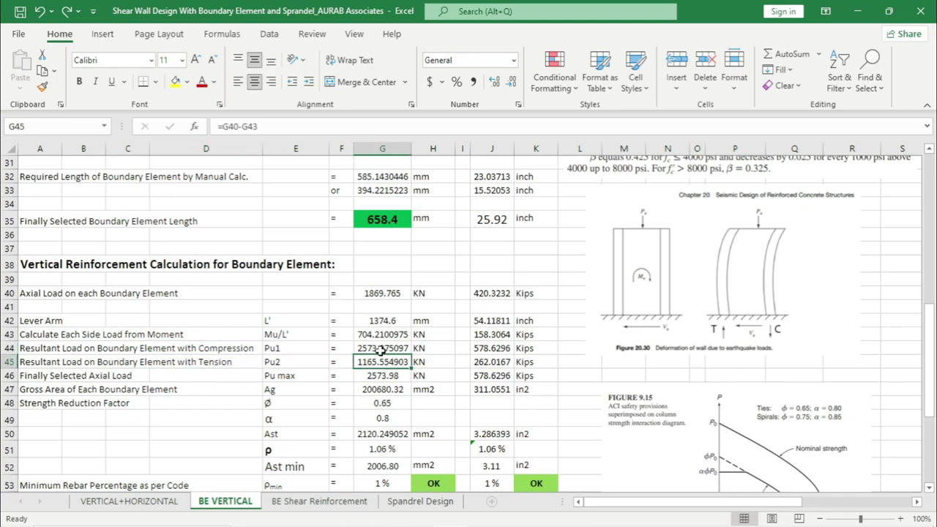
pyautogui.click(273, 131)
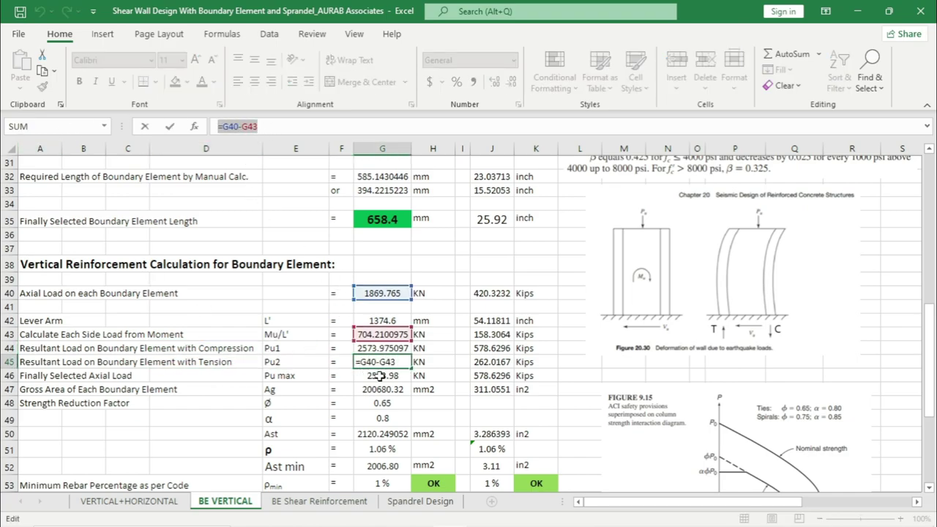
pyautogui.press('Escape')
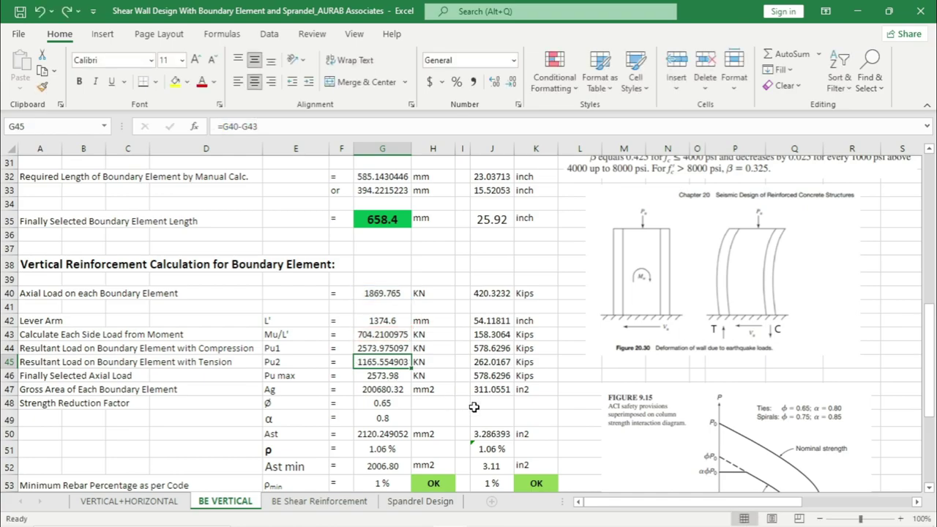
# Step: Check the formulas for the finally selected axial load and each boundary element's gross area, plus the strength reduction factor
pyautogui.click(363, 379)
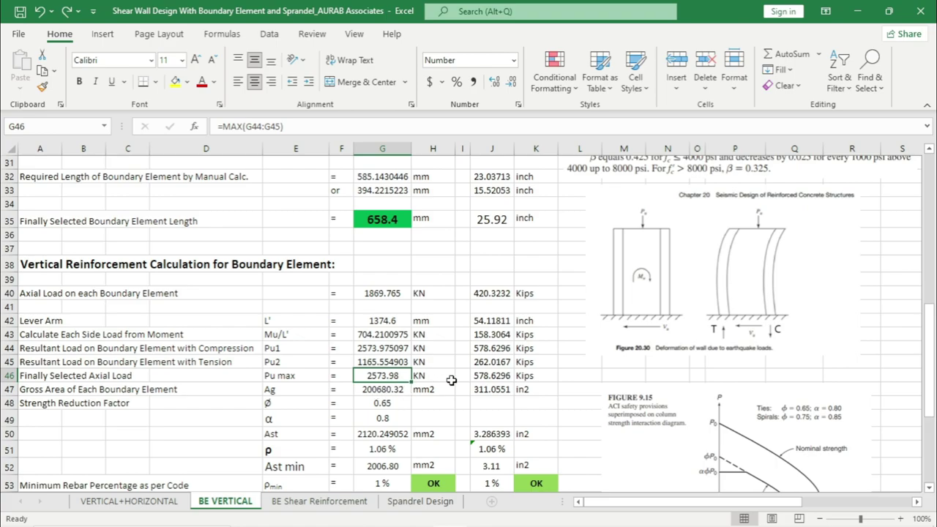
pyautogui.click(115, 396)
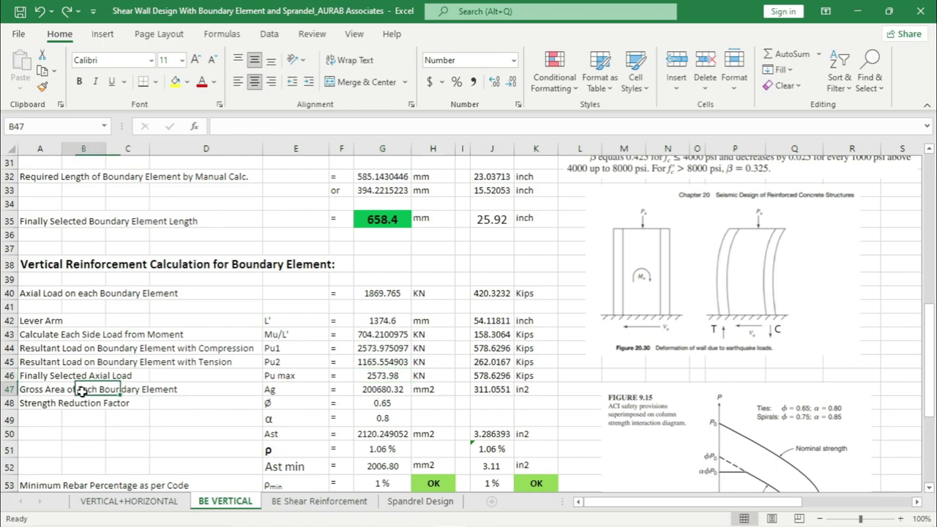
pyautogui.click(400, 392)
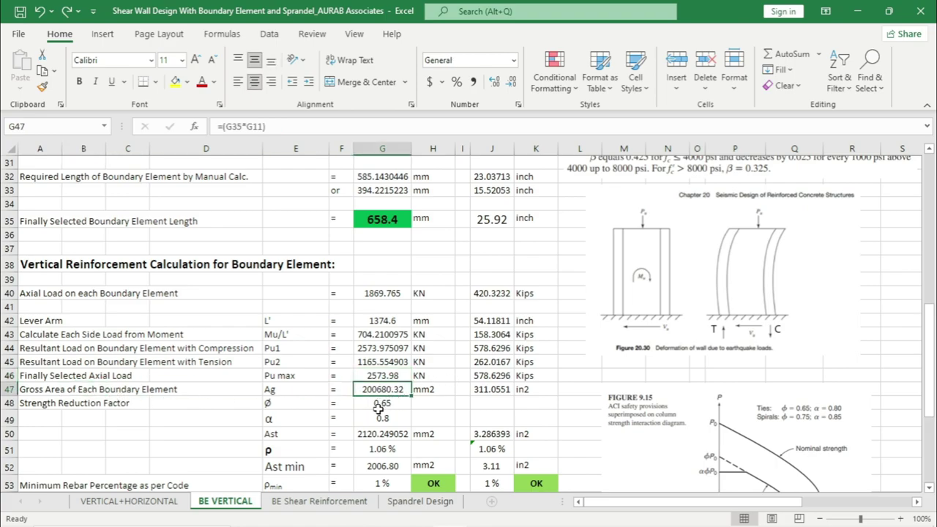
pyautogui.scroll(-2, 379, 410)
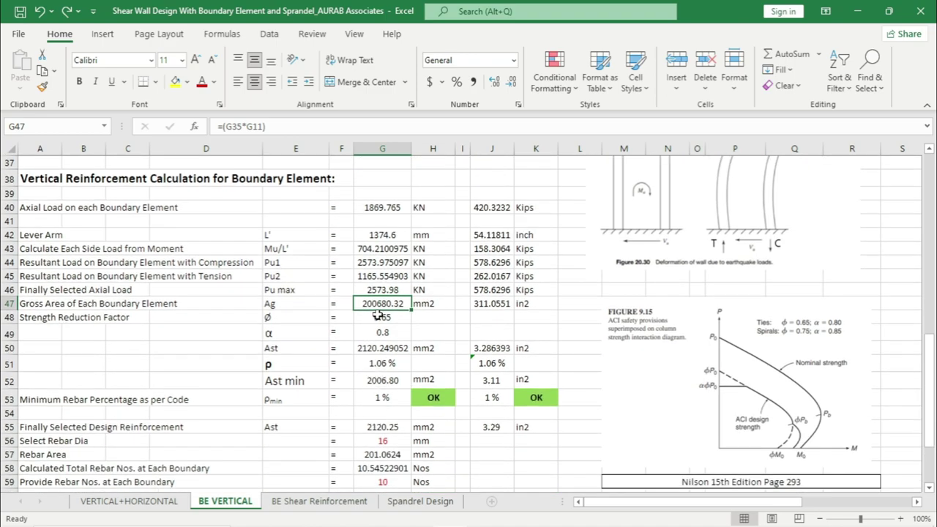
pyautogui.click(378, 315)
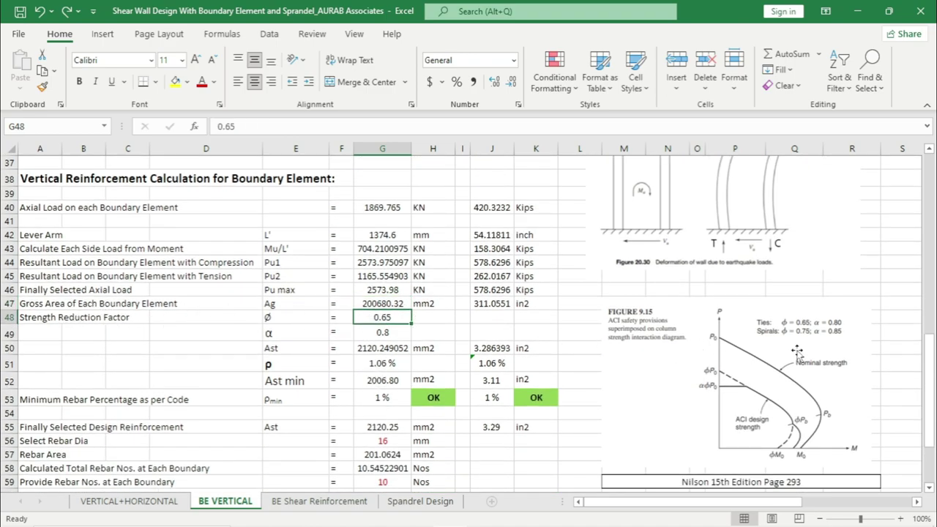
# Step: Examine the strength reduction factor, α and the required steel area (Ast) formula alongside the ACI column strength figure
pyautogui.scroll(-1, 798, 351)
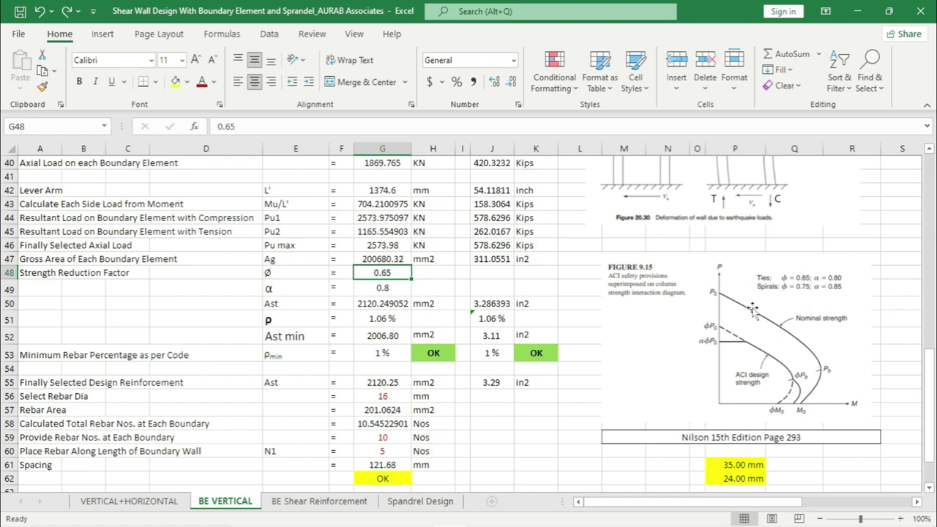
pyautogui.click(301, 299)
pyautogui.click(381, 291)
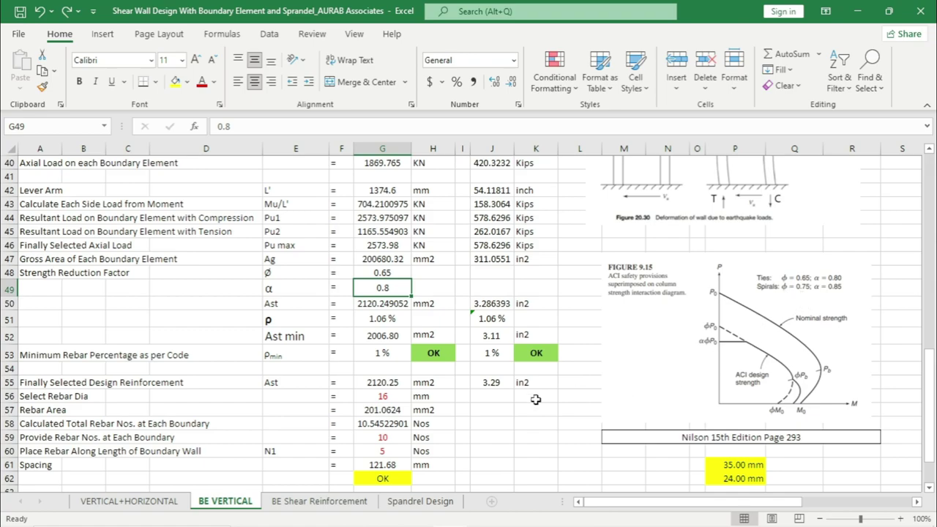
pyautogui.click(394, 273)
pyautogui.click(375, 289)
pyautogui.click(369, 307)
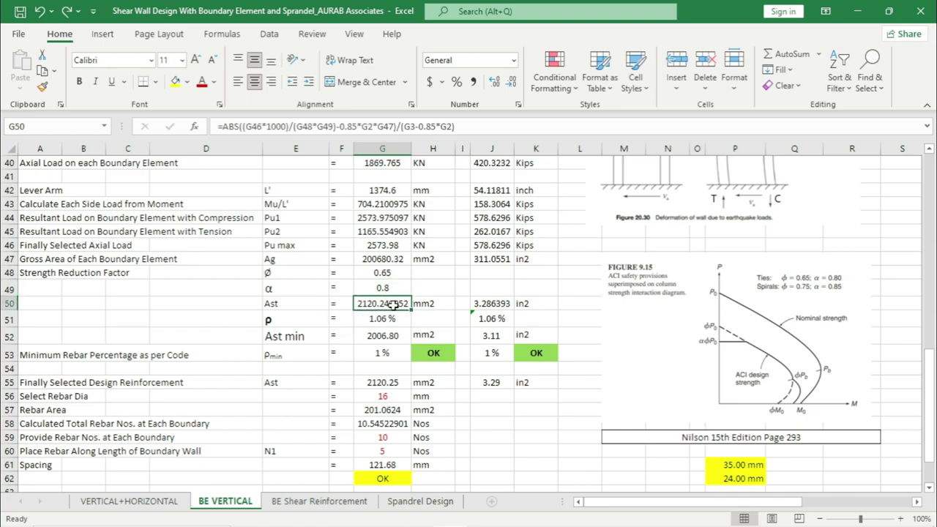
# Step: Compare the boundary element's reinforcement ratio ρ and Ast min with the code's minimum rebar percentage
pyautogui.click(375, 320)
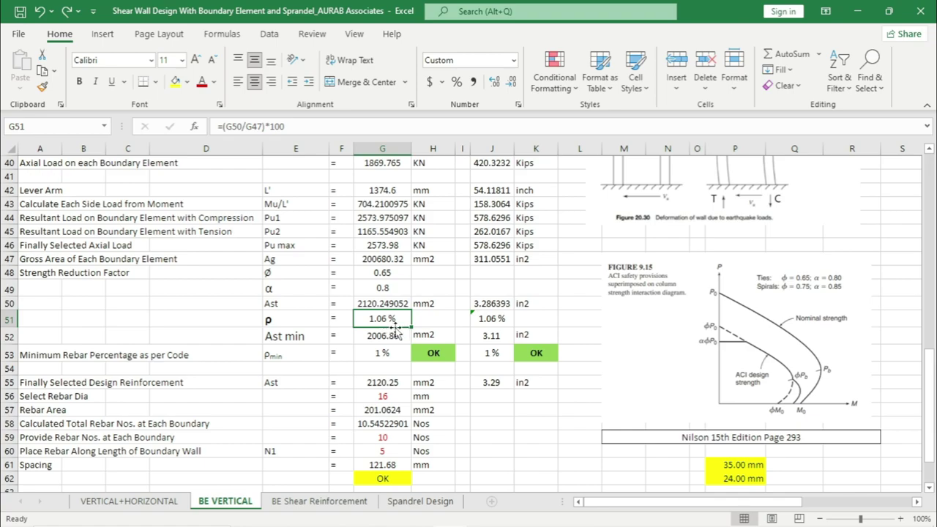
pyautogui.click(237, 319)
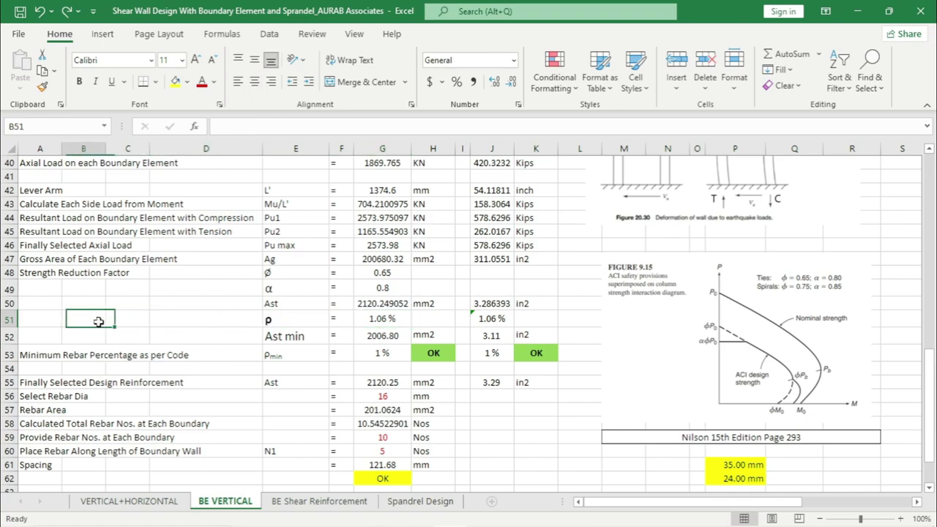
pyautogui.click(388, 320)
pyautogui.click(376, 336)
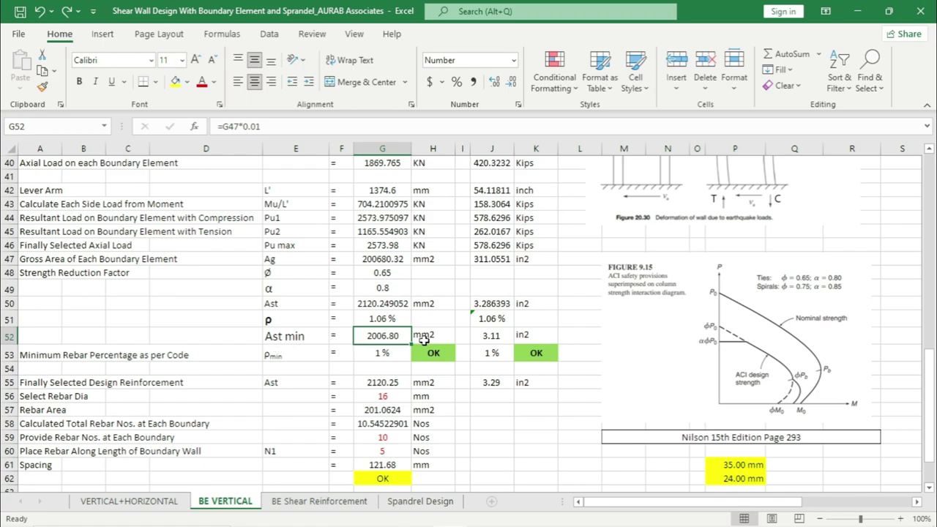
pyautogui.click(373, 353)
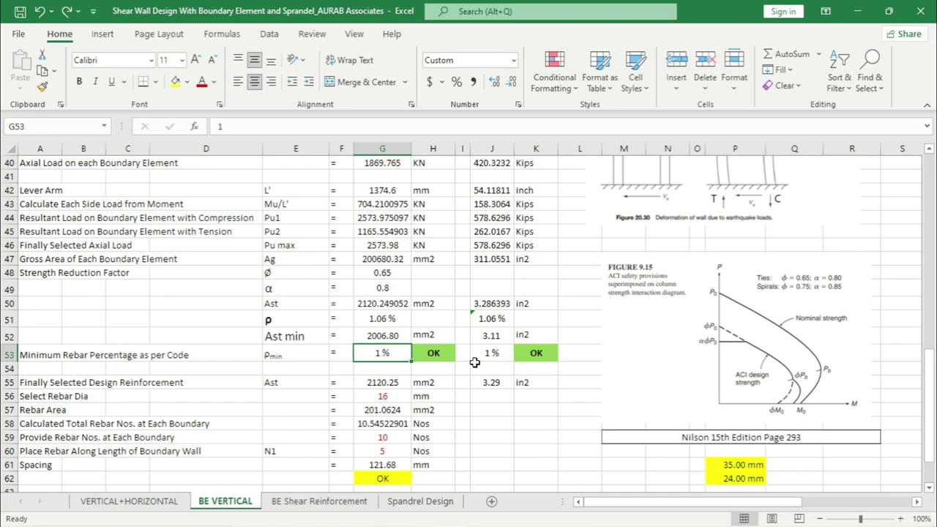
pyautogui.click(392, 320)
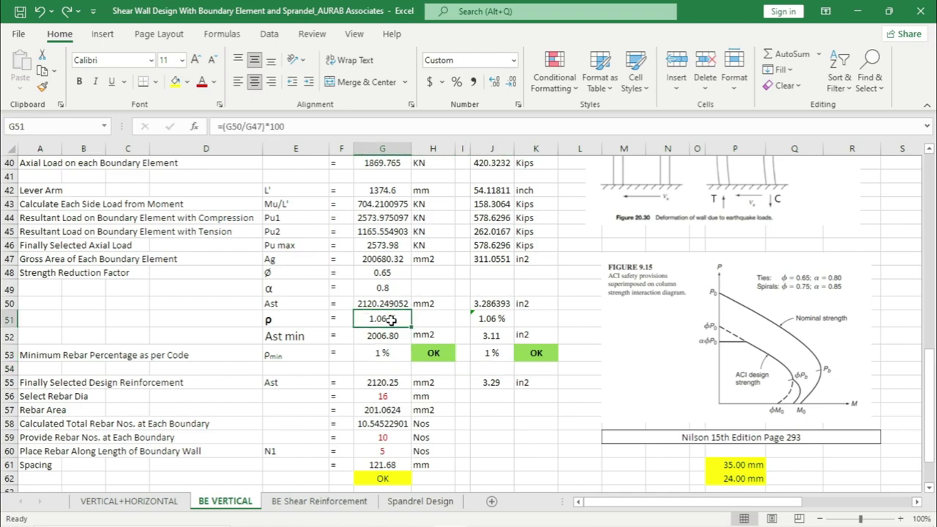
pyautogui.click(383, 353)
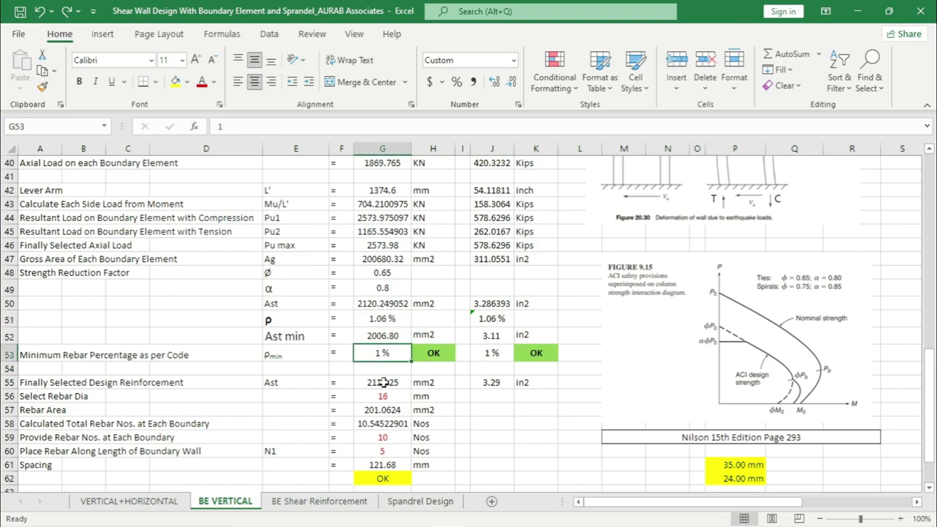
# Step: Examine the formulas behind the minimum rebar percentage check and the finally selected design reinforcement
pyautogui.click(384, 382)
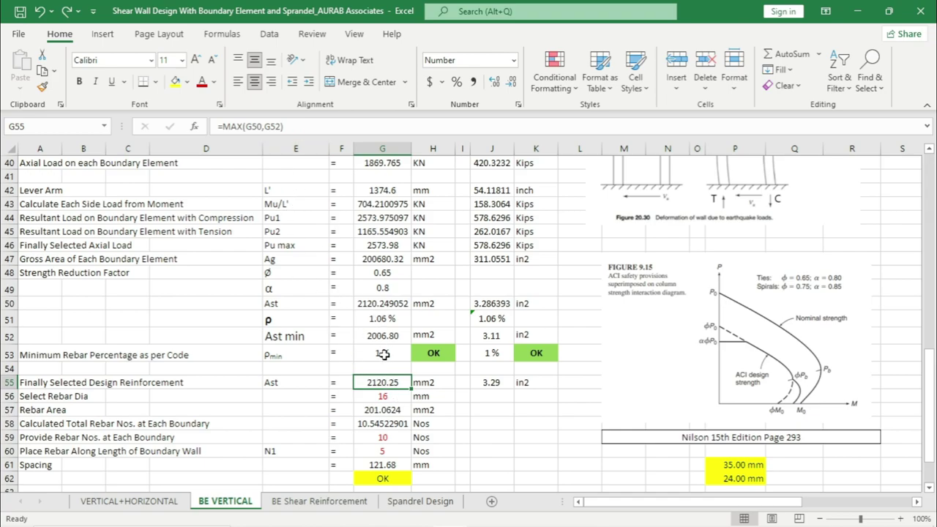
pyautogui.click(428, 358)
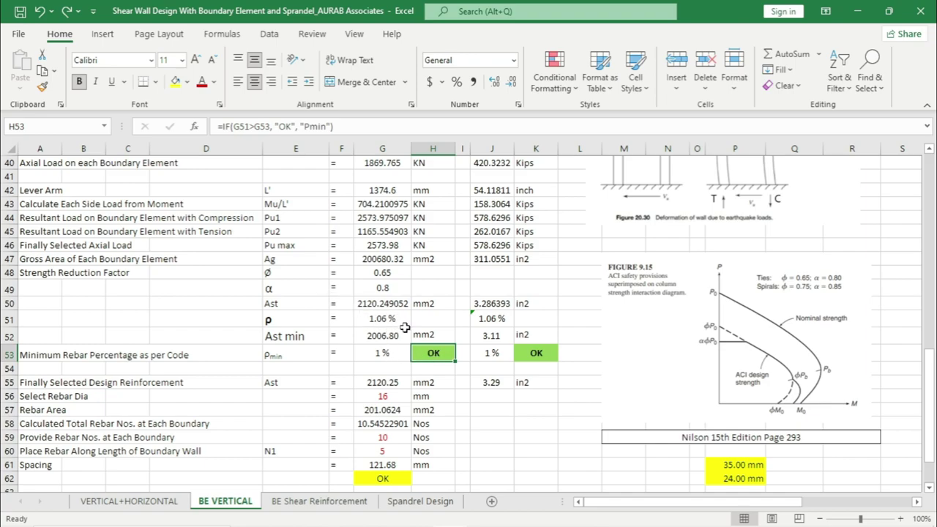
pyautogui.click(387, 382)
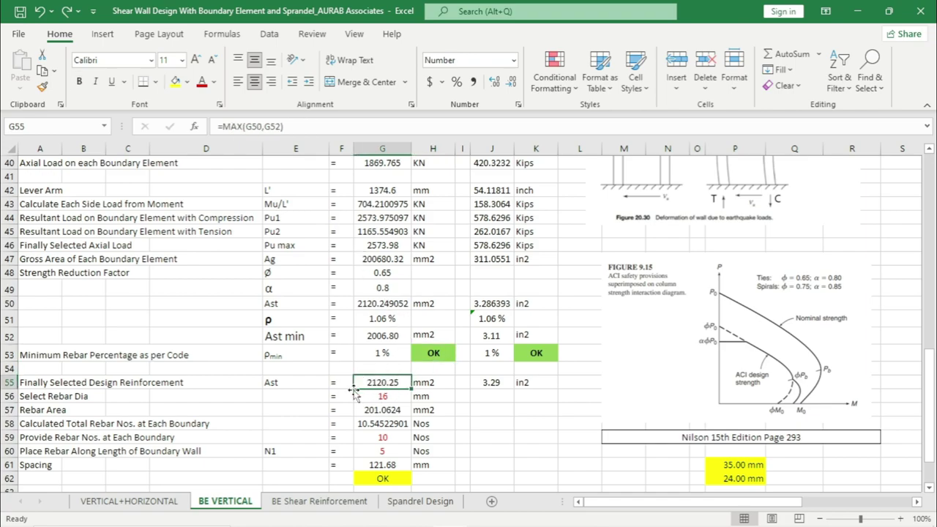
pyautogui.click(433, 353)
pyautogui.moveTo(367, 126); pyautogui.dragTo(32, 150)
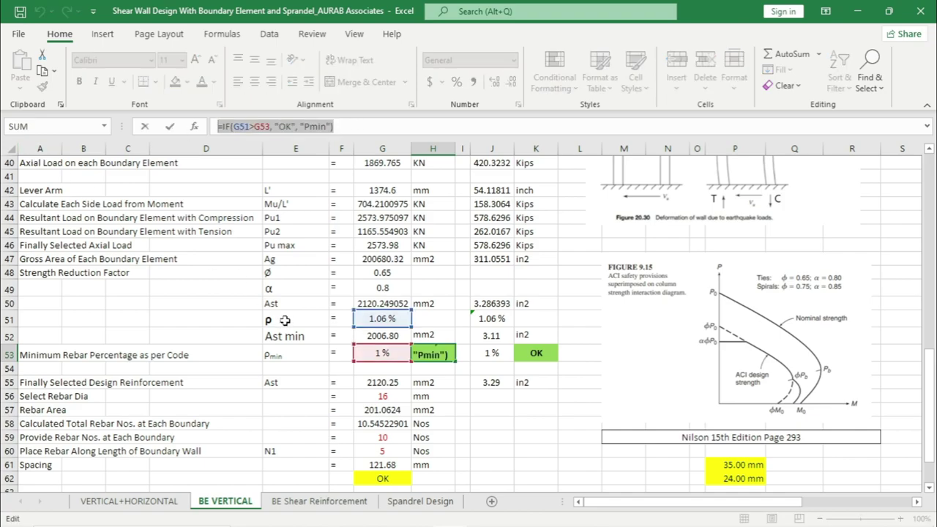
pyautogui.press('Escape')
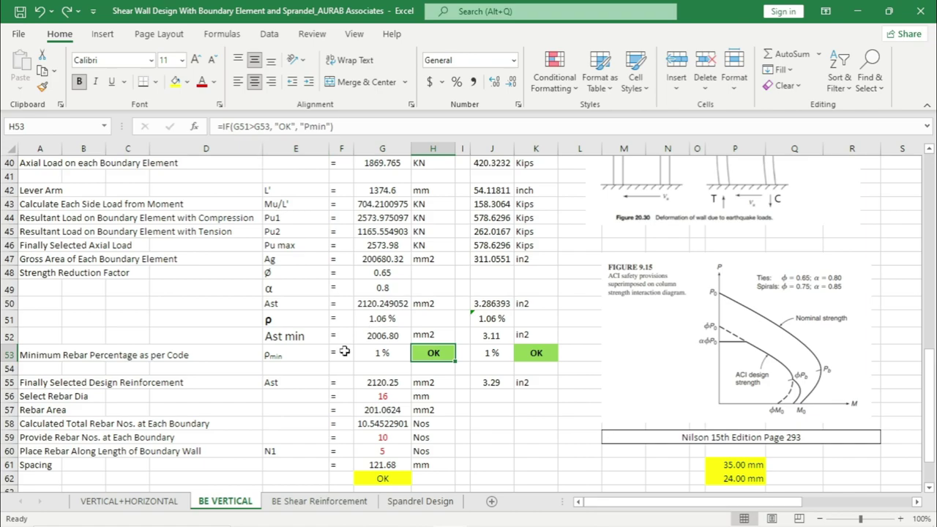
pyautogui.click(380, 386)
pyautogui.scroll(-2, 415, 405)
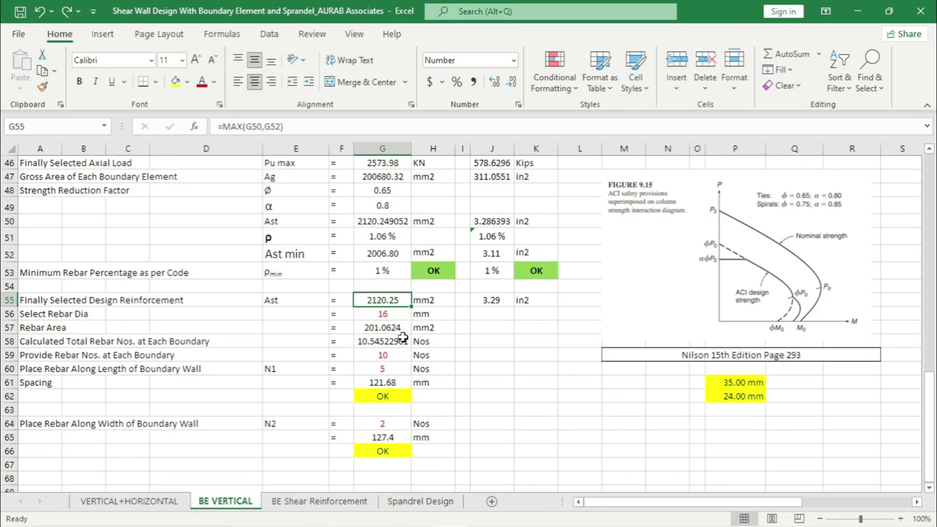
pyautogui.click(382, 238)
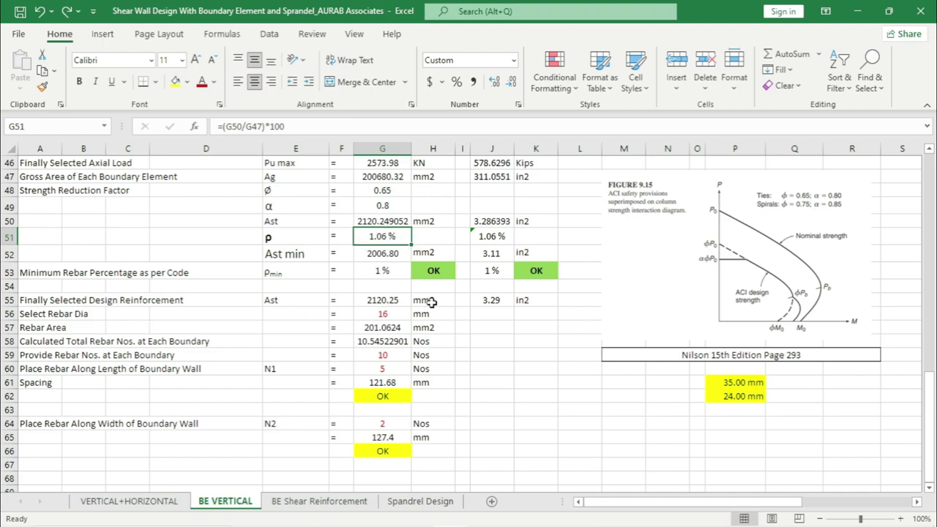
pyautogui.click(380, 303)
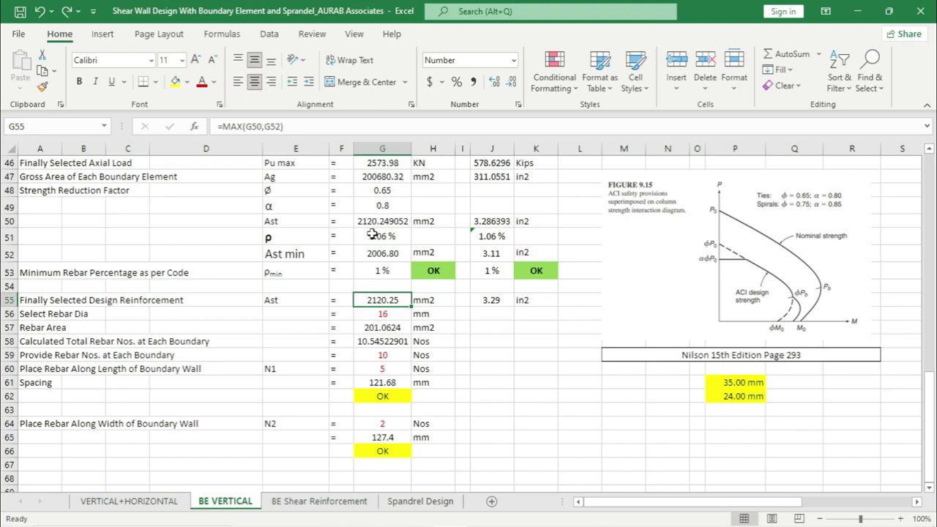
# Step: Try a 20 mm rebar diameter for the boundary element and check the calculated total rebar number
pyautogui.click(366, 315)
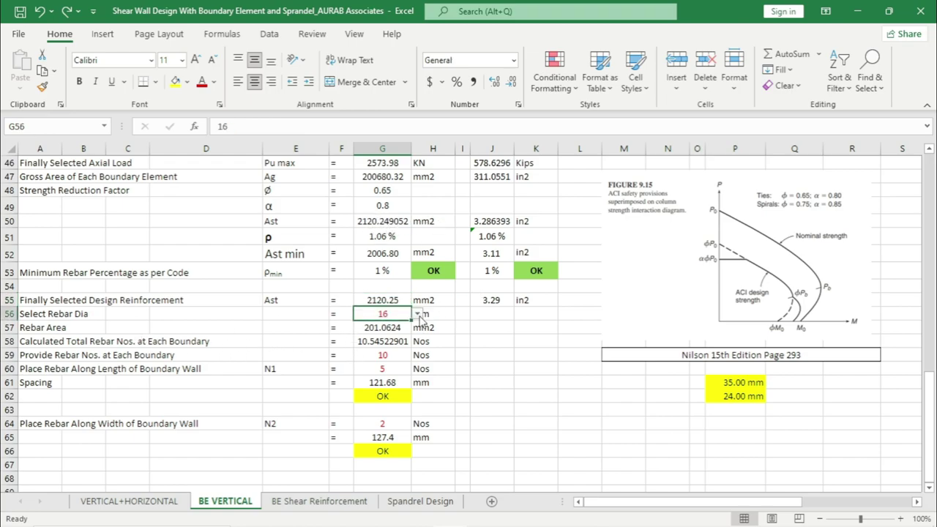
pyautogui.click(418, 314)
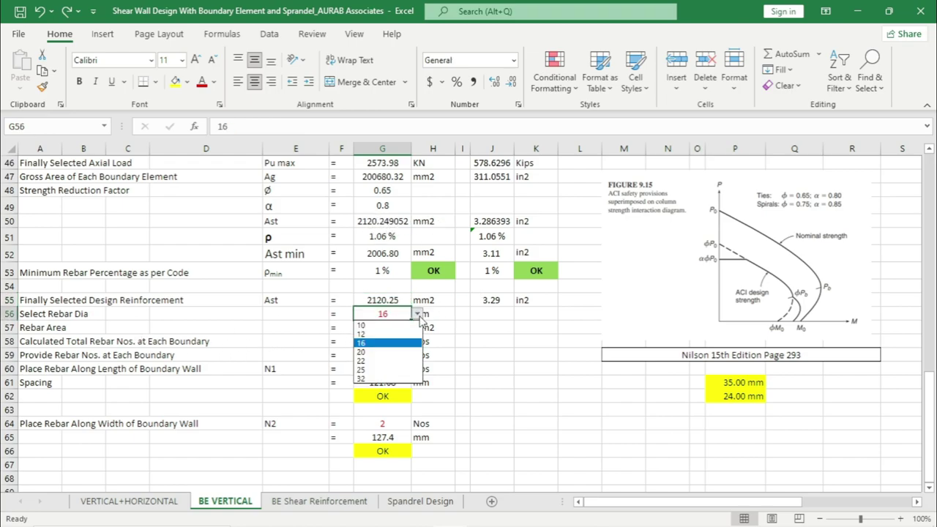
pyautogui.click(372, 352)
pyautogui.click(527, 366)
pyautogui.click(396, 341)
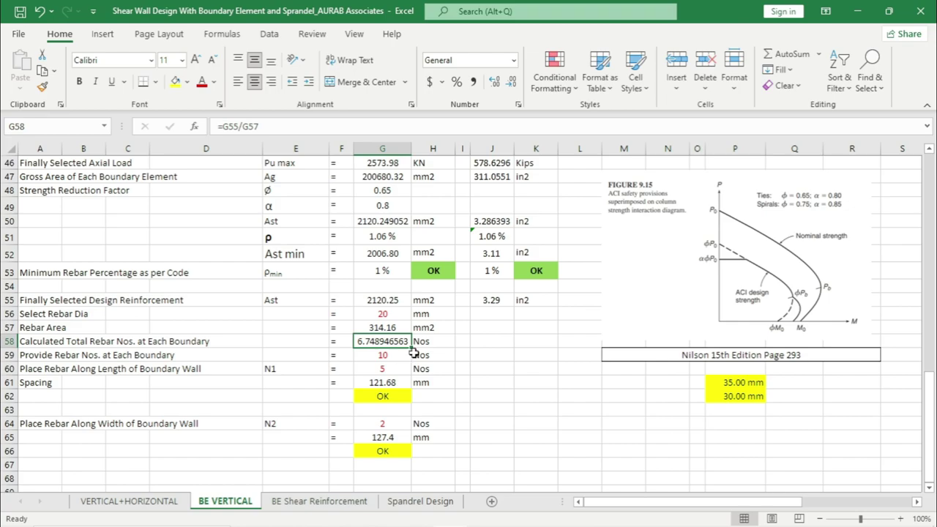
# Step: Return the boundary element's rebar diameter to 16 mm and compare the calculated and provided rebar numbers
pyautogui.click(382, 313)
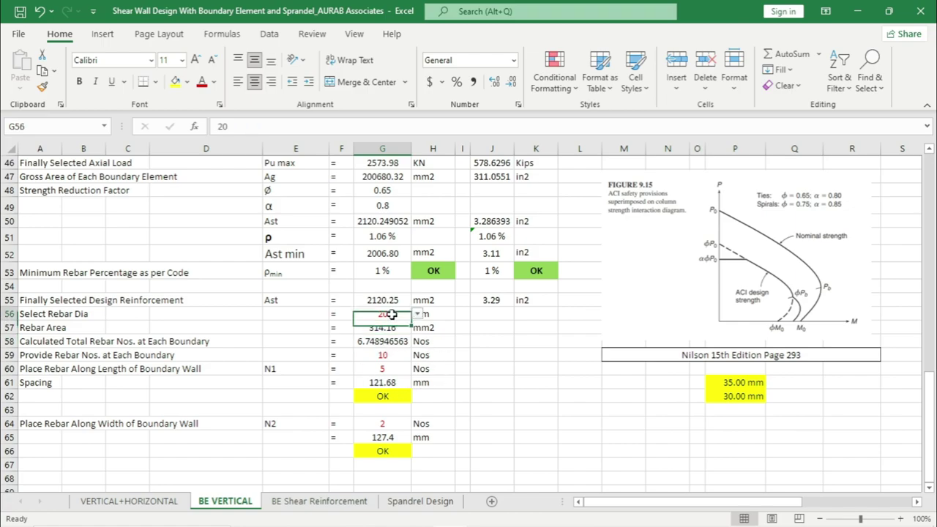
pyautogui.click(418, 313)
pyautogui.click(364, 345)
pyautogui.click(386, 343)
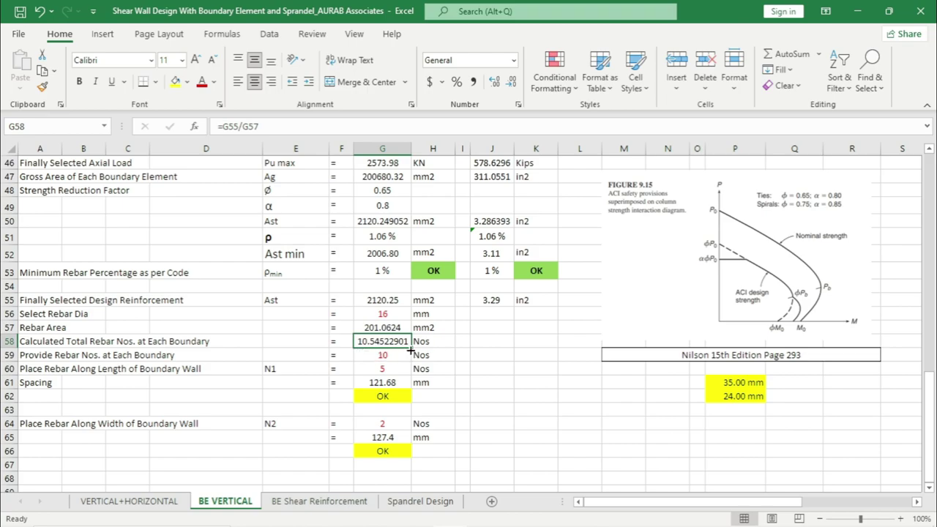
pyautogui.click(385, 357)
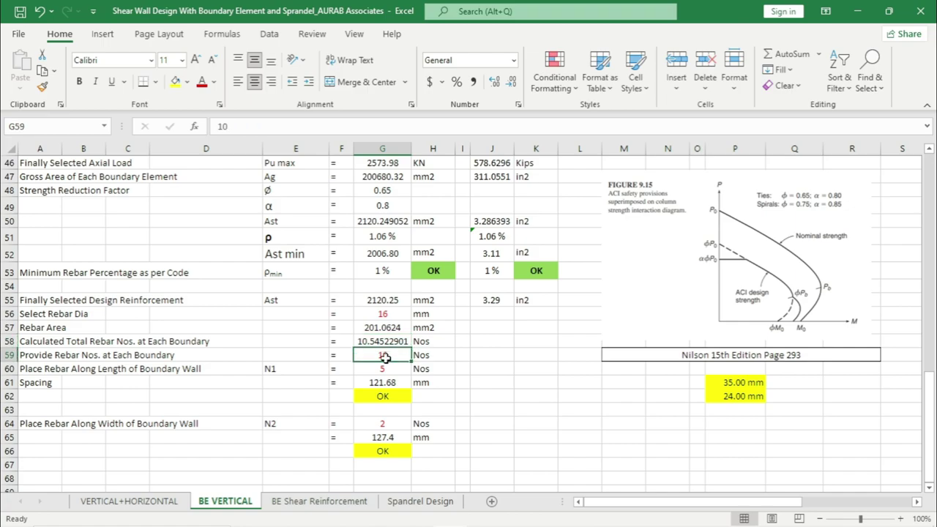
# Step: Set the boundary element's rebar diameter to 20 mm and check the calculated total rebar number
pyautogui.click(396, 316)
pyautogui.click(418, 314)
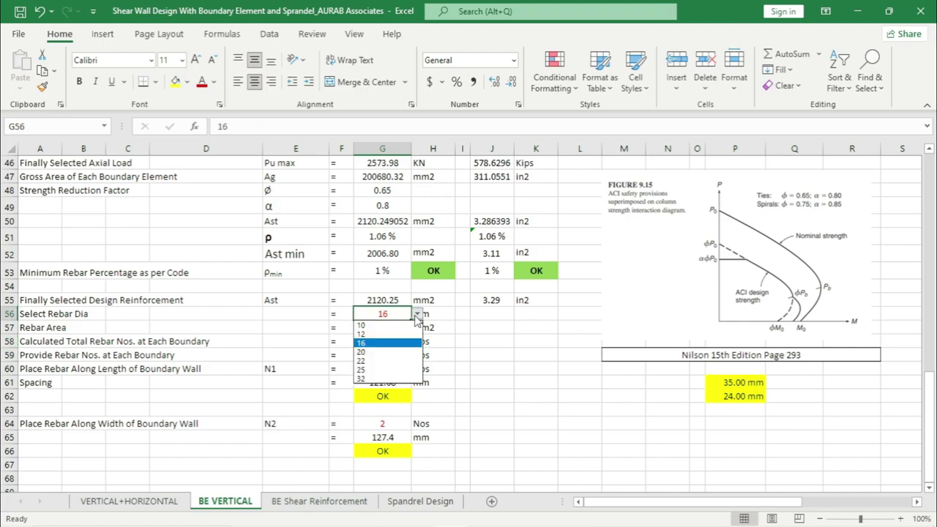
pyautogui.click(375, 355)
pyautogui.click(498, 360)
pyautogui.click(394, 341)
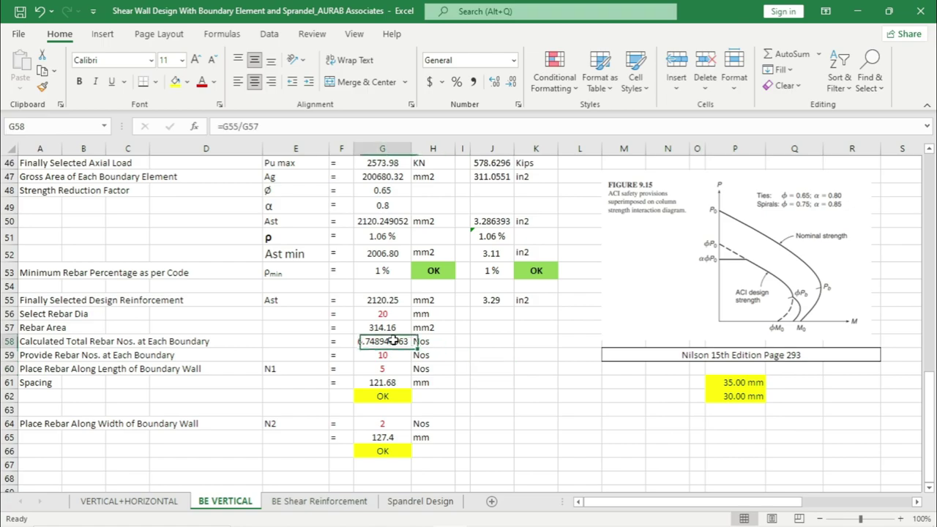
# Step: Set the provided number of rebars at each boundary to 8
pyautogui.click(396, 357)
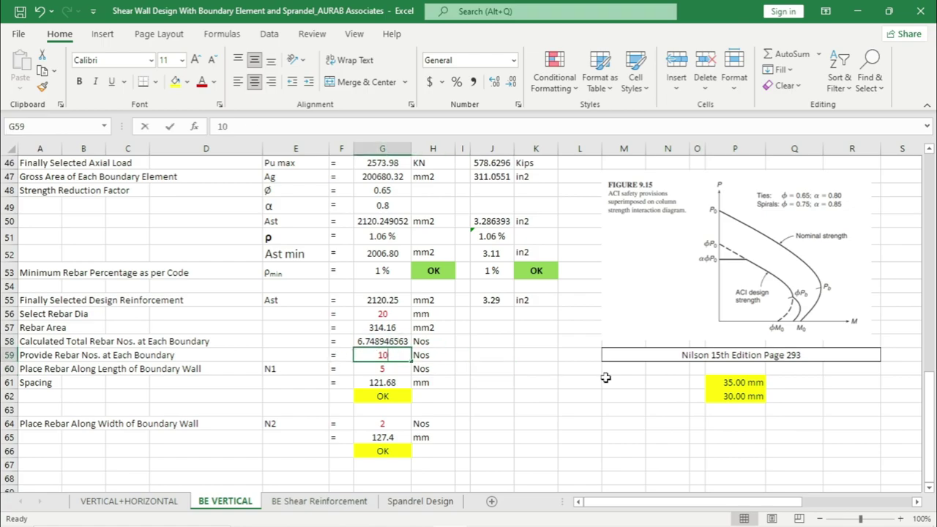
pyautogui.write('8')
pyautogui.click(604, 376)
pyautogui.click(368, 358)
# Step: Set the number of rebars placed along the length of the boundary wall (N1) to 4
pyautogui.click(404, 371)
pyautogui.scroll(-2, 467, 391)
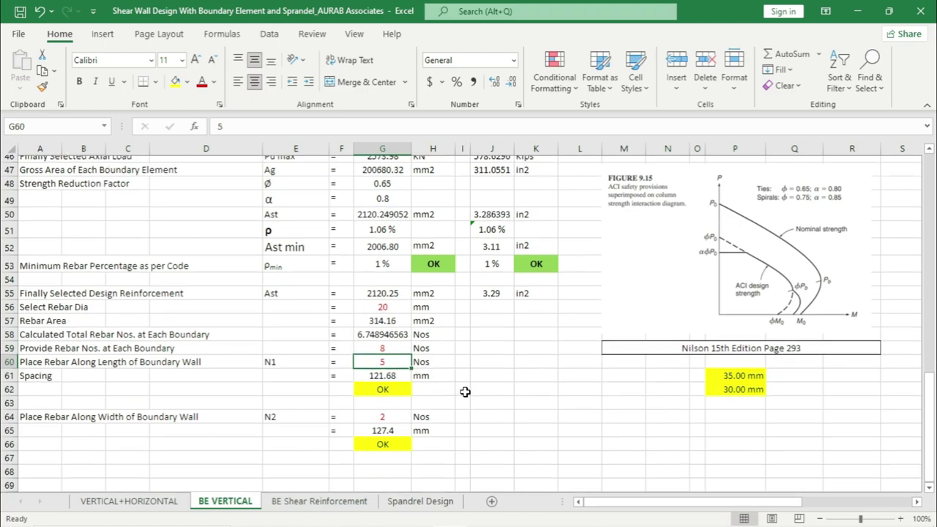
pyautogui.scroll(1, 466, 391)
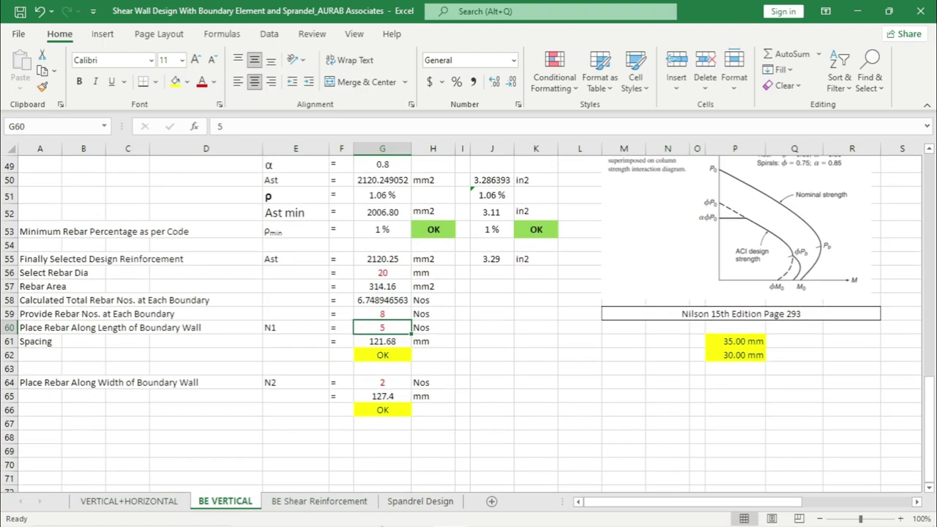
pyautogui.moveTo(361, 517)
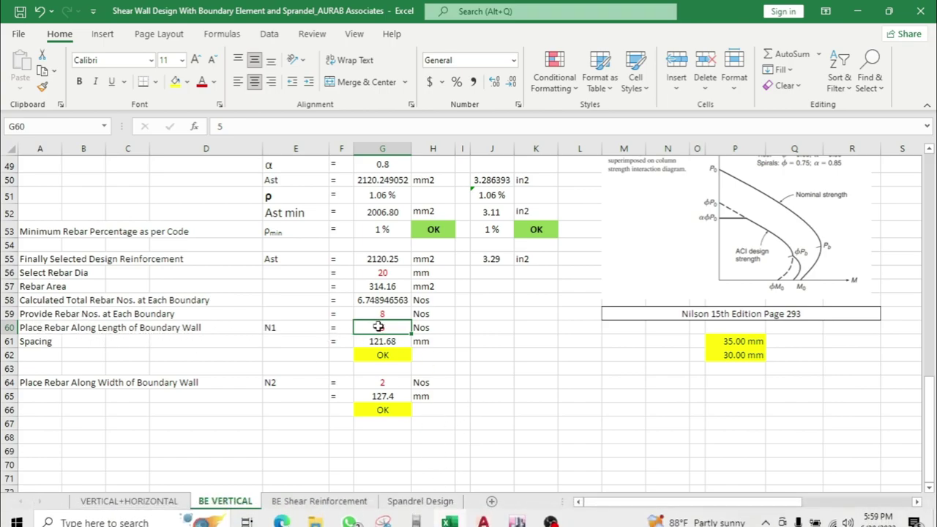
pyautogui.write('4')
pyautogui.click(580, 395)
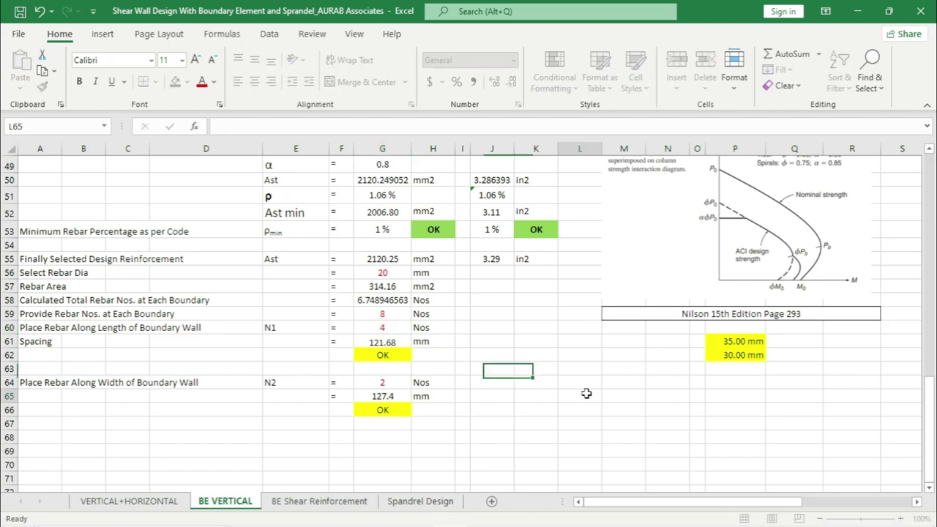
# Step: Examine the rebar spacing along the wall length and its check against the two minimum spacing limits
pyautogui.click(393, 341)
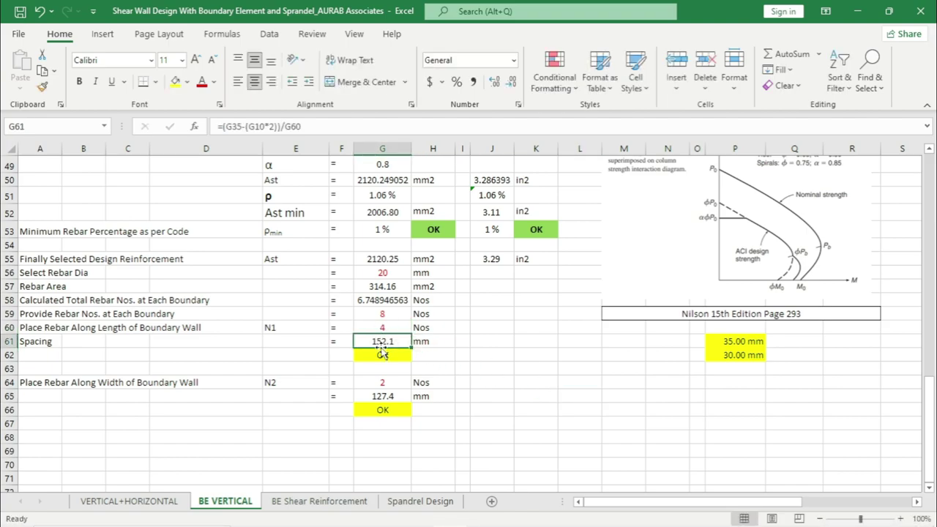
pyautogui.click(402, 355)
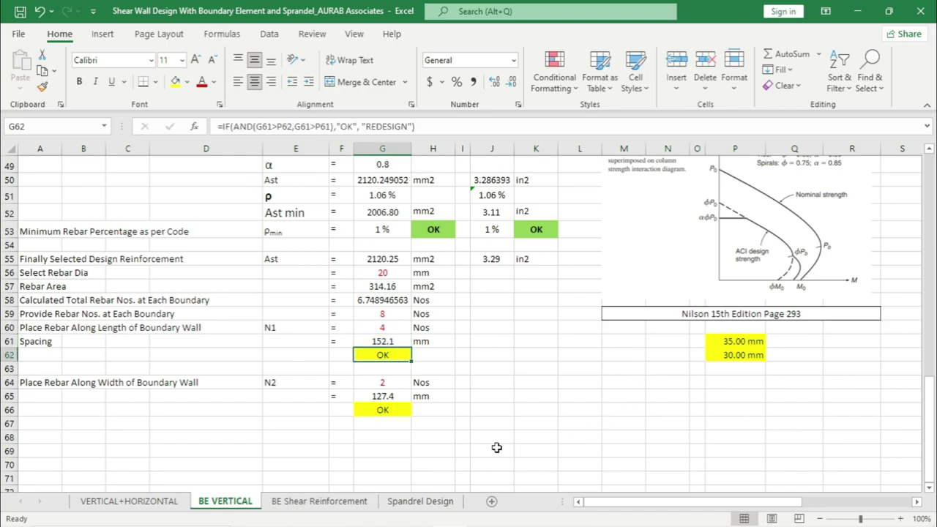
pyautogui.moveTo(740, 340); pyautogui.dragTo(738, 354)
pyautogui.click(396, 355)
pyautogui.click(391, 344)
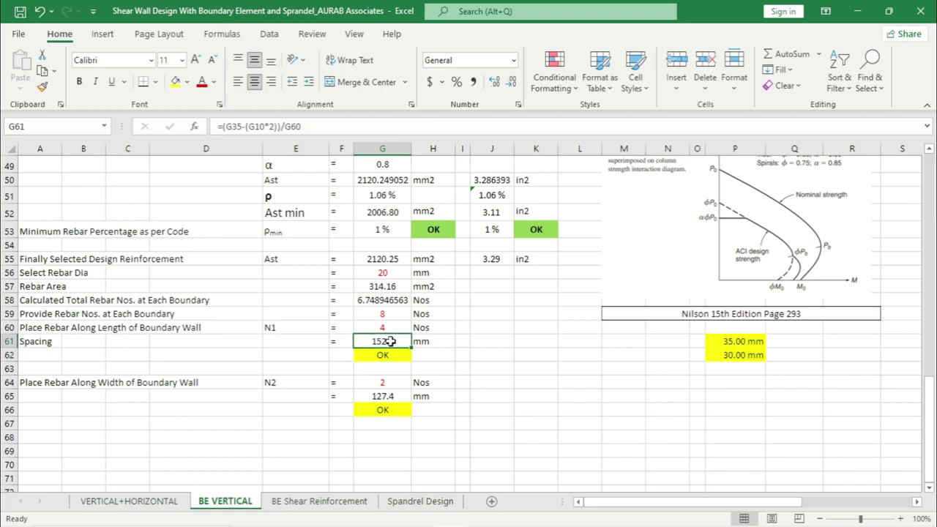
pyautogui.moveTo(744, 343); pyautogui.dragTo(744, 355)
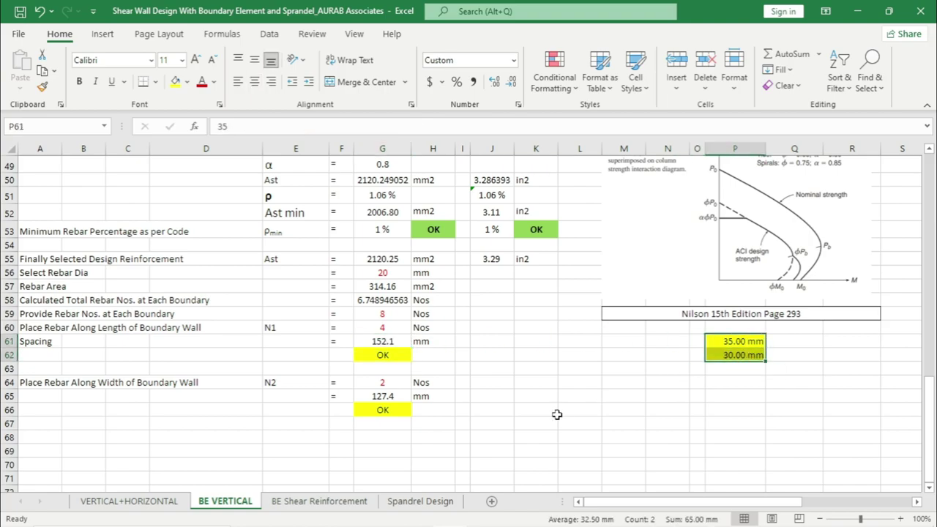
pyautogui.click(646, 421)
pyautogui.click(380, 329)
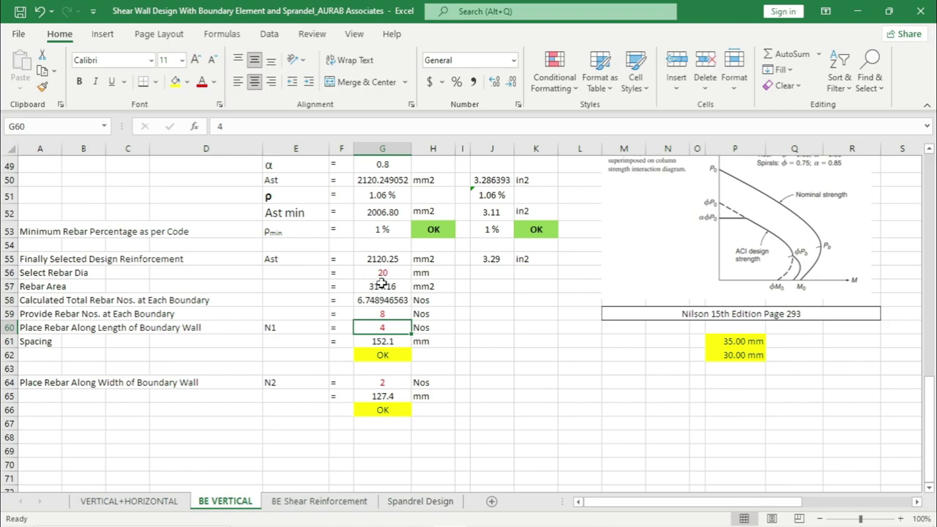
# Step: Examine the number of rebars along the width of the boundary wall (N2) and the resulting spacing
pyautogui.press('Down')
pyautogui.click(370, 396)
pyautogui.click(373, 382)
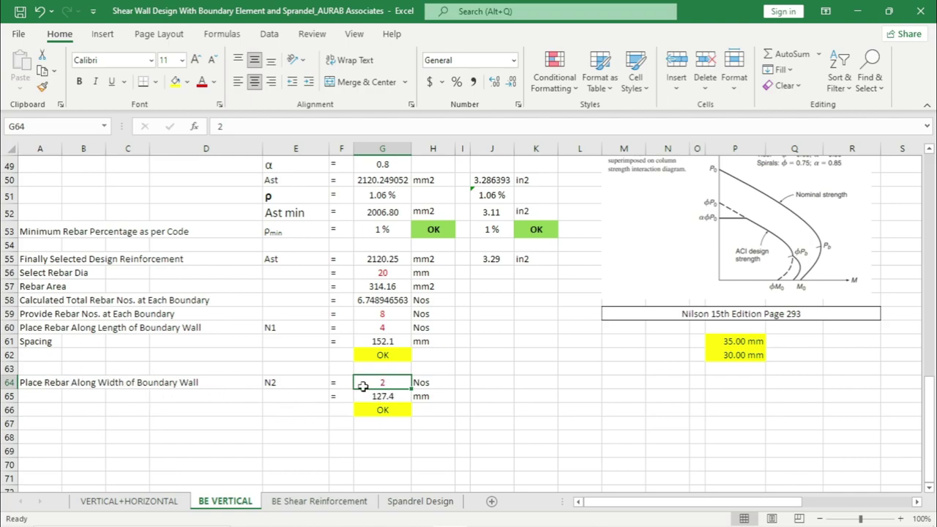
pyautogui.click(487, 438)
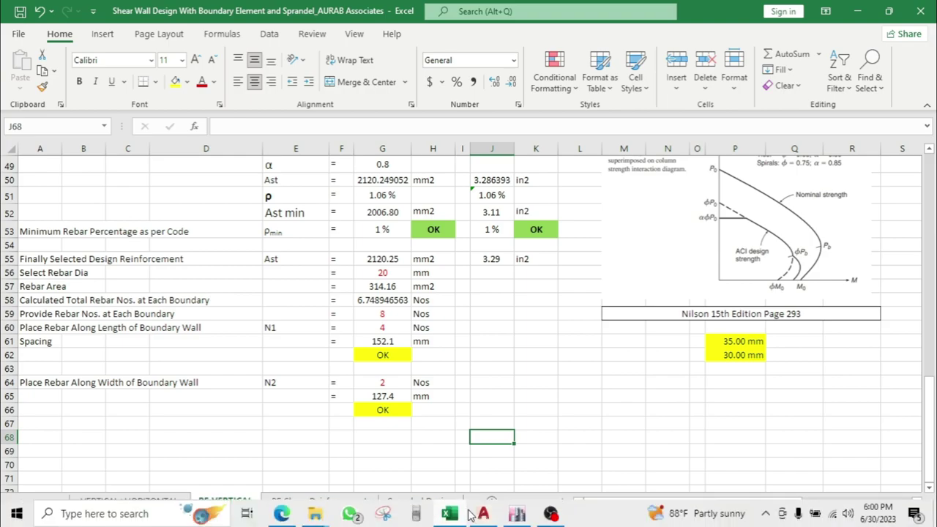
# Step: Switch to AutoCAD and draw a horizontal rectangle in the empty area as the boundary element outline
pyautogui.click(481, 516)
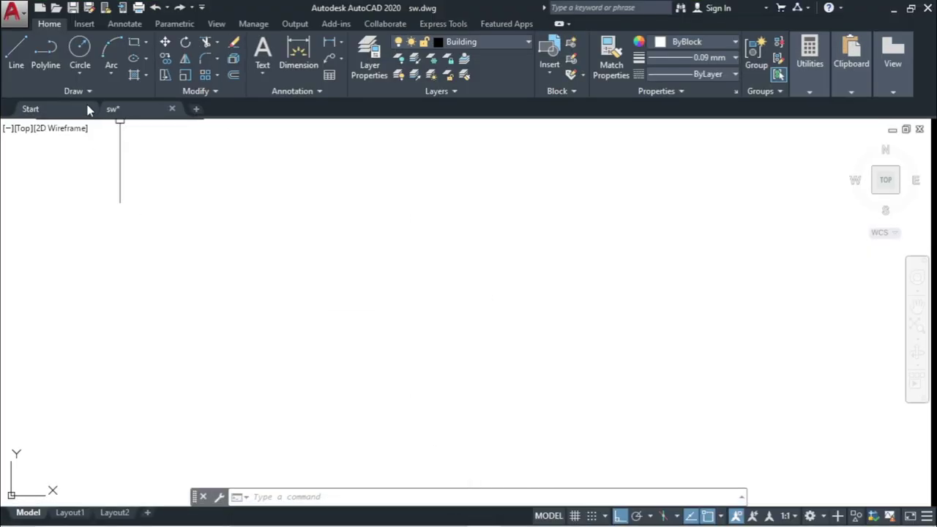
pyautogui.click(134, 42)
pyautogui.click(441, 267)
pyautogui.click(545, 328)
pyautogui.press('Escape')
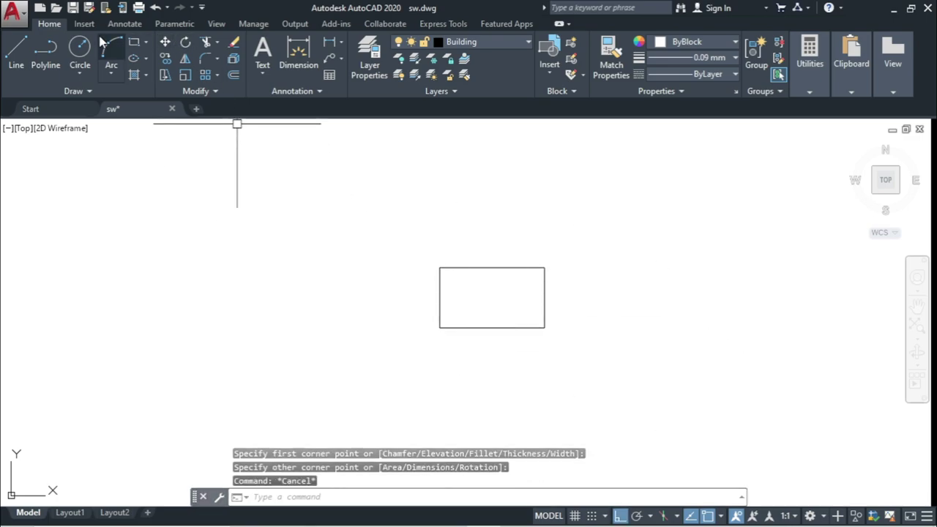
# Step: Draw a small circle as a rebar just inside the rectangle's upper-left corner
pyautogui.click(79, 49)
pyautogui.scroll(4, 474, 313)
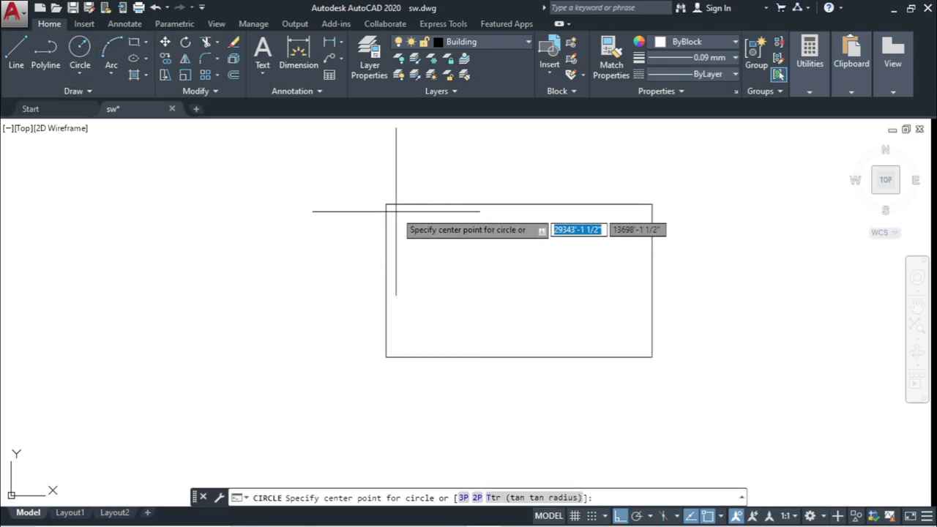
pyautogui.click(396, 212)
pyautogui.click(397, 218)
pyautogui.press('Escape')
# Step: Copy the rebar circle three times along the rectangle's upper edge to make a row of four
pyautogui.scroll(2, 404, 223)
pyautogui.click(406, 228)
pyautogui.click(389, 215)
pyautogui.write('co')
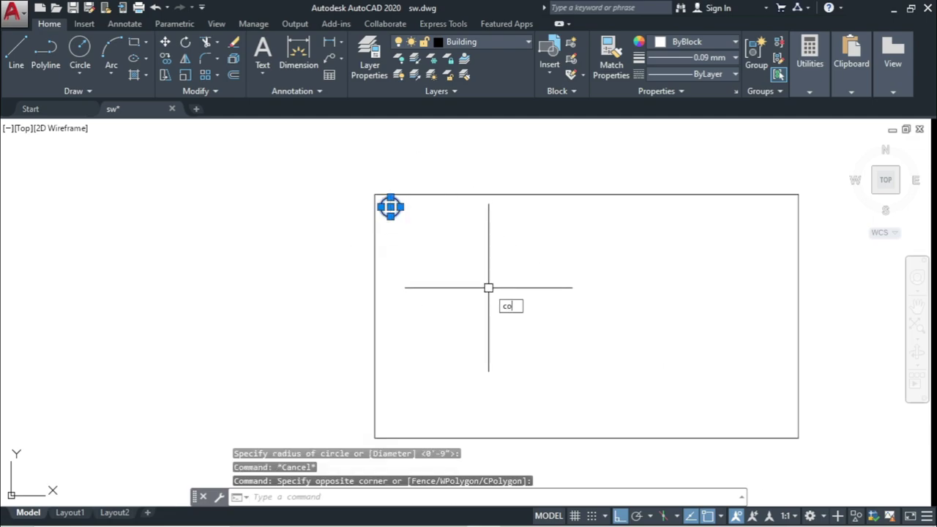
pyautogui.press('Return')
pyautogui.click(390, 206)
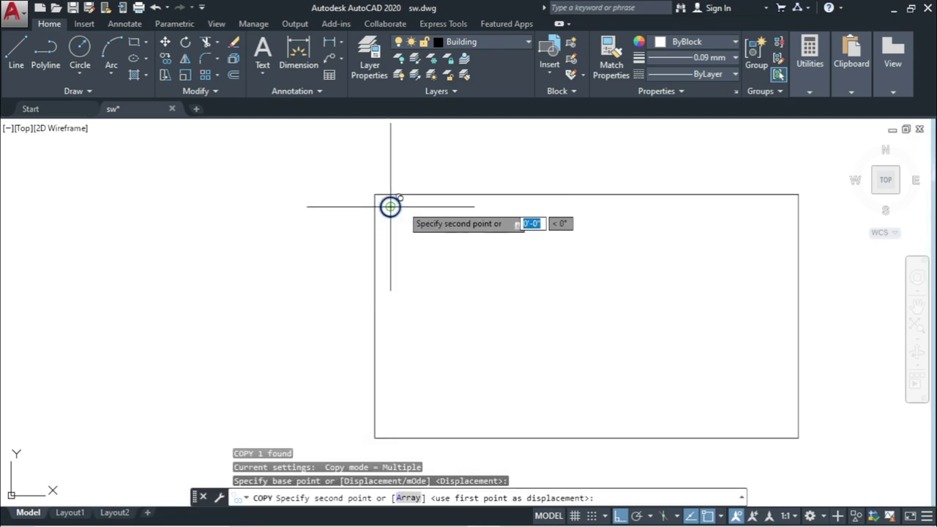
pyautogui.click(515, 207)
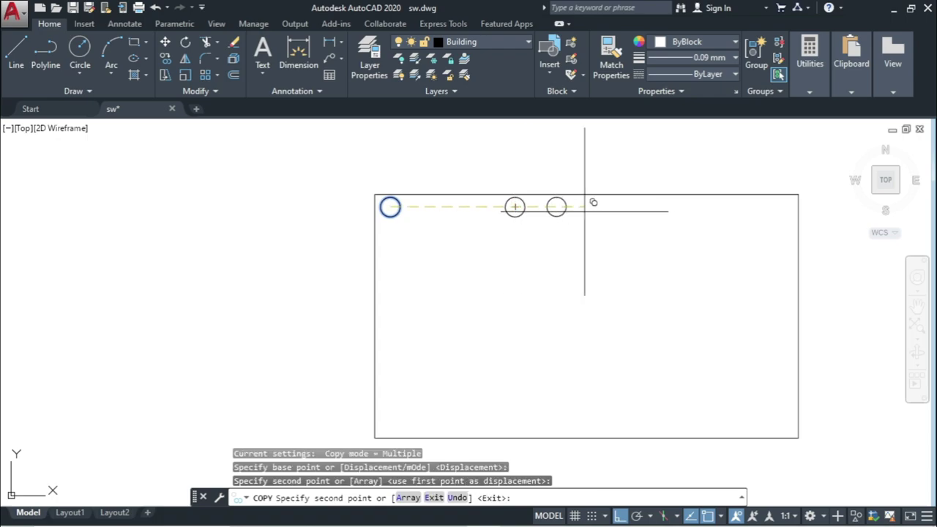
pyautogui.click(663, 206)
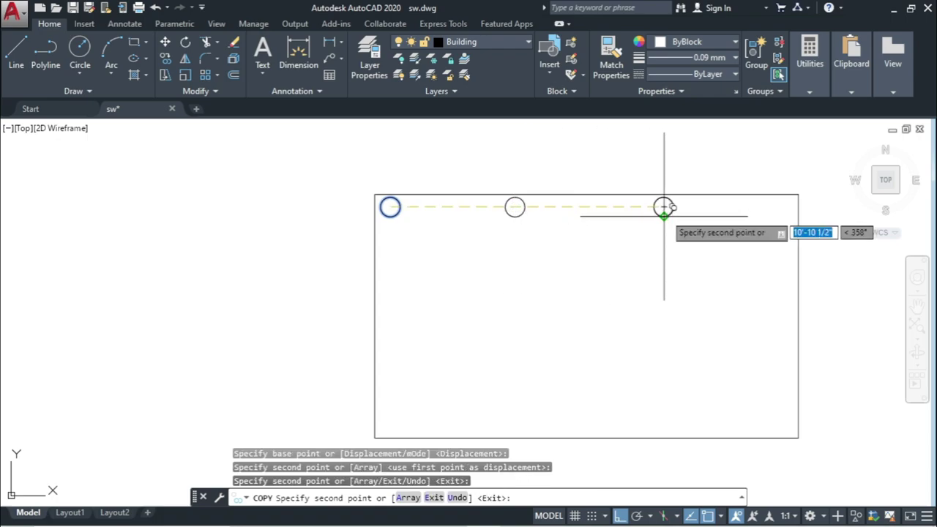
pyautogui.click(779, 216)
pyautogui.press('Escape')
# Step: Mirror the four rebar circles about the rectangle's horizontal centreline to its lower edge, keeping the originals
pyautogui.click(790, 258)
pyautogui.click(381, 201)
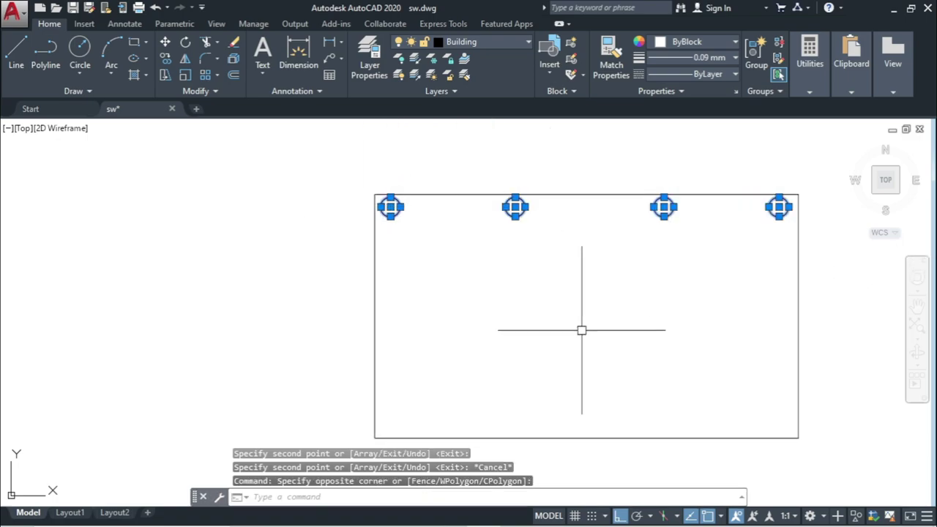
pyautogui.write('mi')
pyautogui.press('Return')
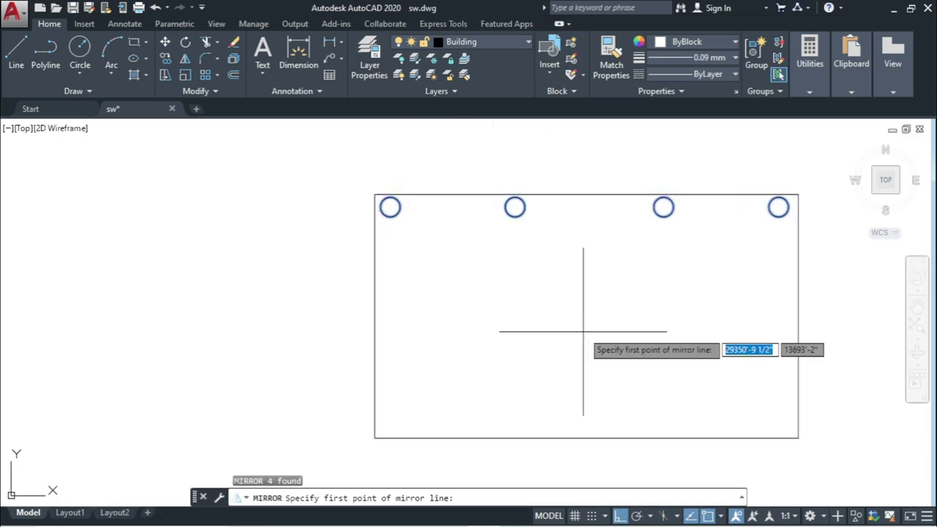
pyautogui.click(798, 319)
pyautogui.click(209, 318)
pyautogui.press('Return')
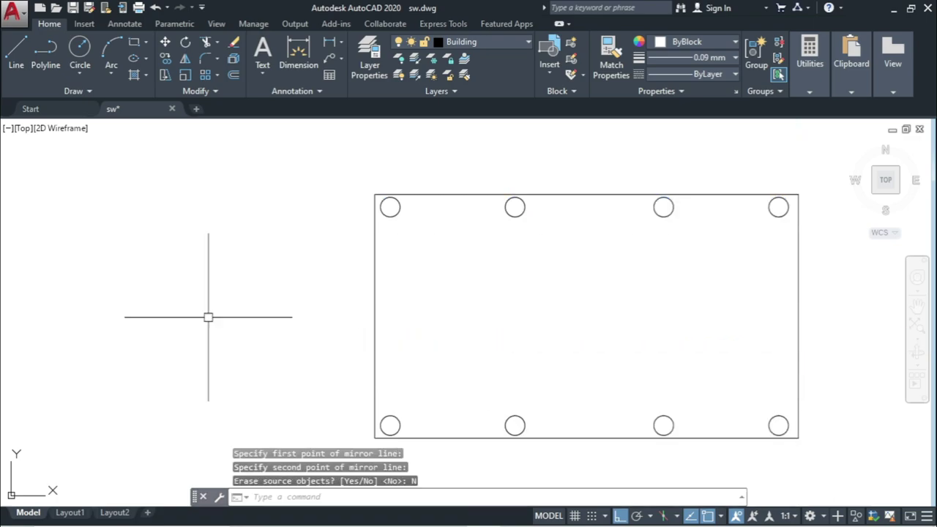
pyautogui.scroll(-3, 542, 259)
pyautogui.moveTo(669, 288); pyautogui.dragTo(622, 280, button='middle')
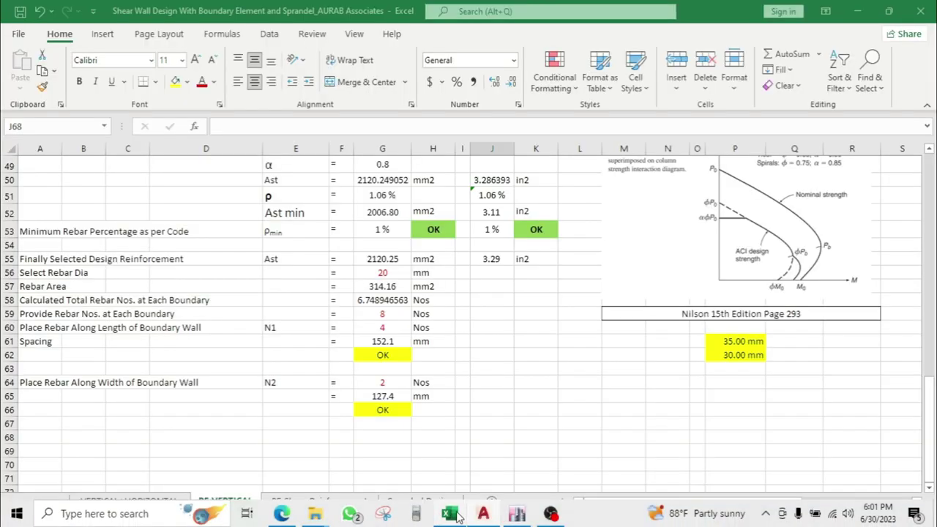
# Step: Return to the Excel design sheet and compare the rebar spacings along the wall's length and width with their checks
pyautogui.click(448, 517)
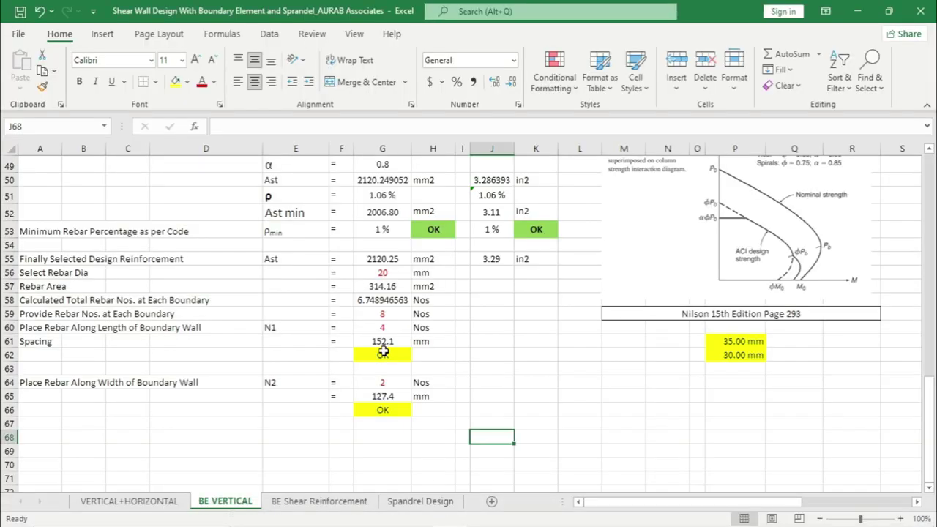
pyautogui.click(388, 343)
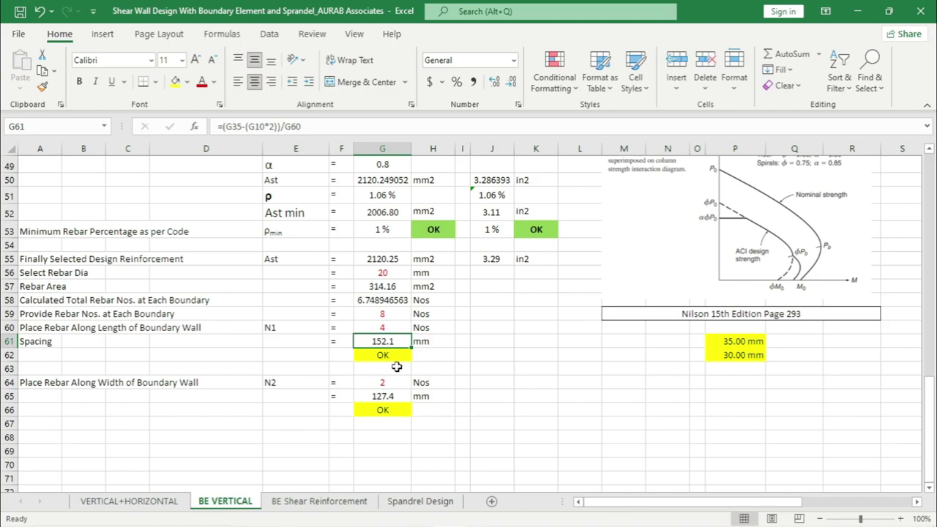
pyautogui.click(110, 333)
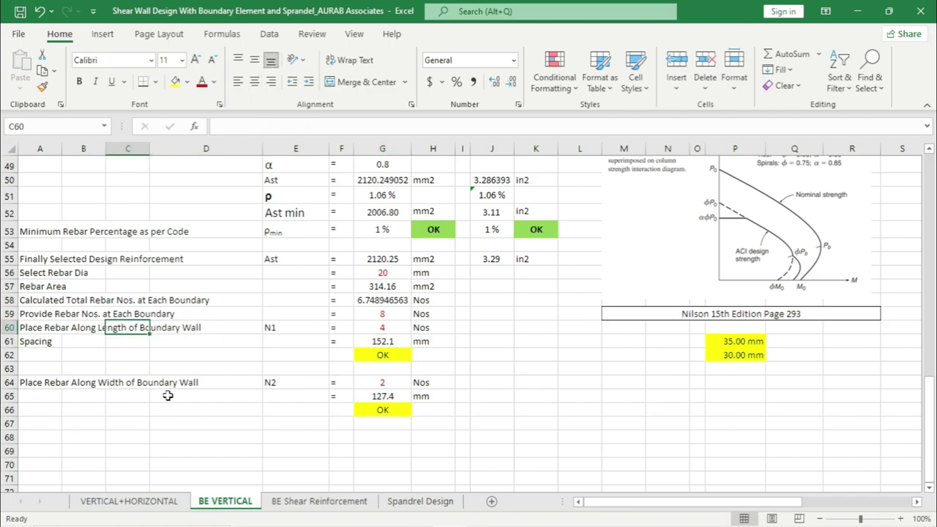
pyautogui.click(388, 394)
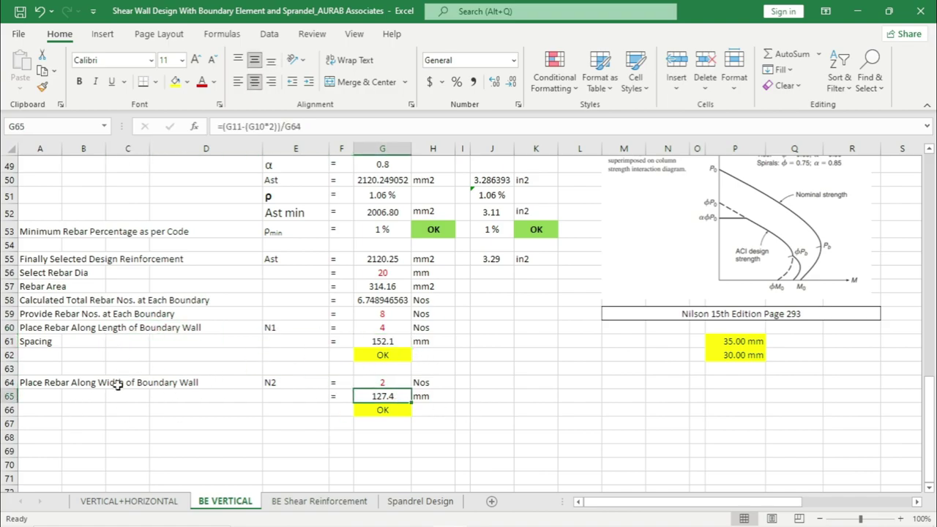
pyautogui.click(394, 358)
pyautogui.click(395, 412)
pyautogui.click(395, 357)
pyautogui.click(385, 411)
pyautogui.click(396, 357)
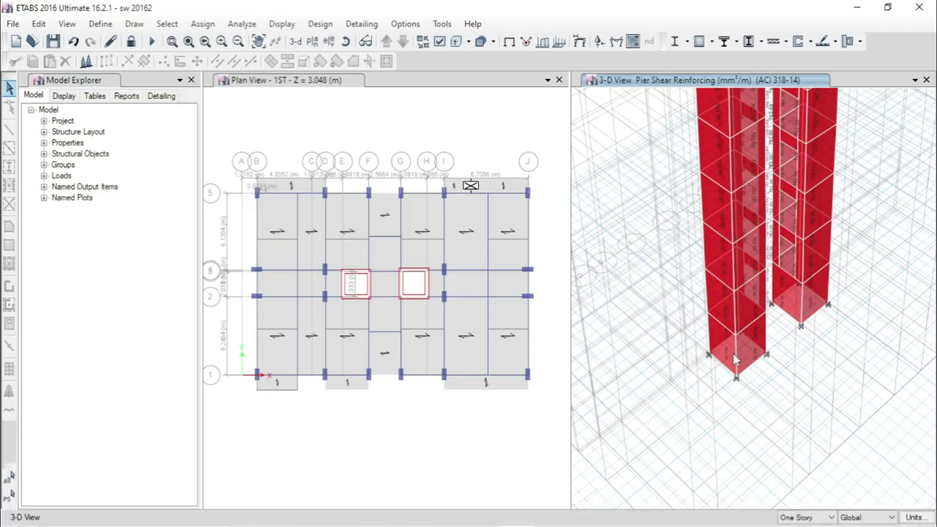
# Step: Open the design details of the shear wall pier's bottom-storey panel in ETABS and read its shear design forces
pyautogui.scroll(3, 736, 359)
pyautogui.click(710, 331)
pyautogui.rightClick(710, 331)
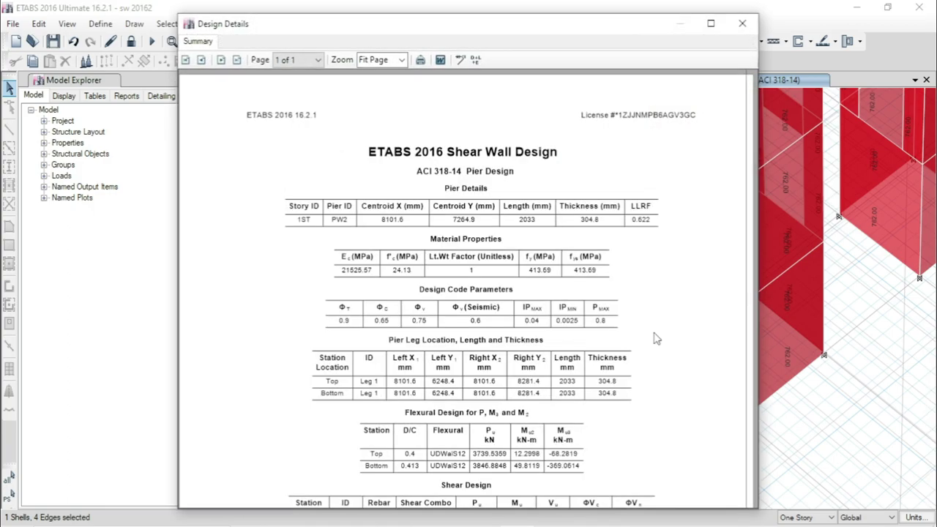
pyautogui.scroll(-4, 549, 377)
pyautogui.scroll(-1, 527, 399)
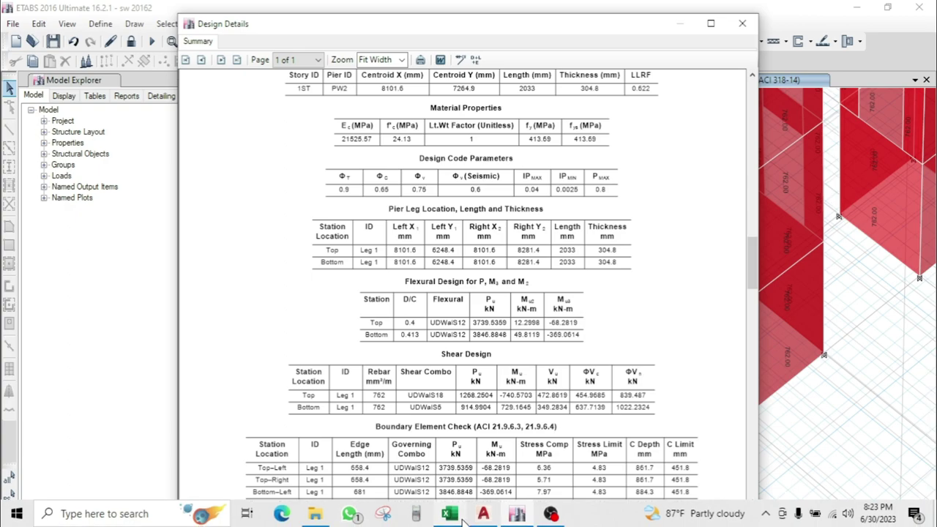
# Step: Switch back to Excel and set the maximum factored shear force Vu22 for the boundary element to 472.86 kN
pyautogui.click(187, 514)
pyautogui.click(24, 195)
pyautogui.click(358, 193)
pyautogui.click(363, 207)
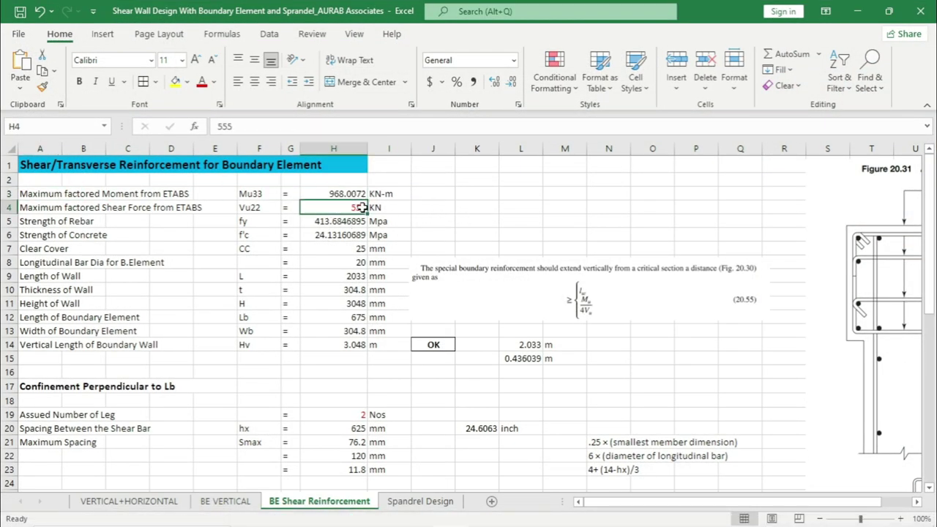
pyautogui.write('472.')
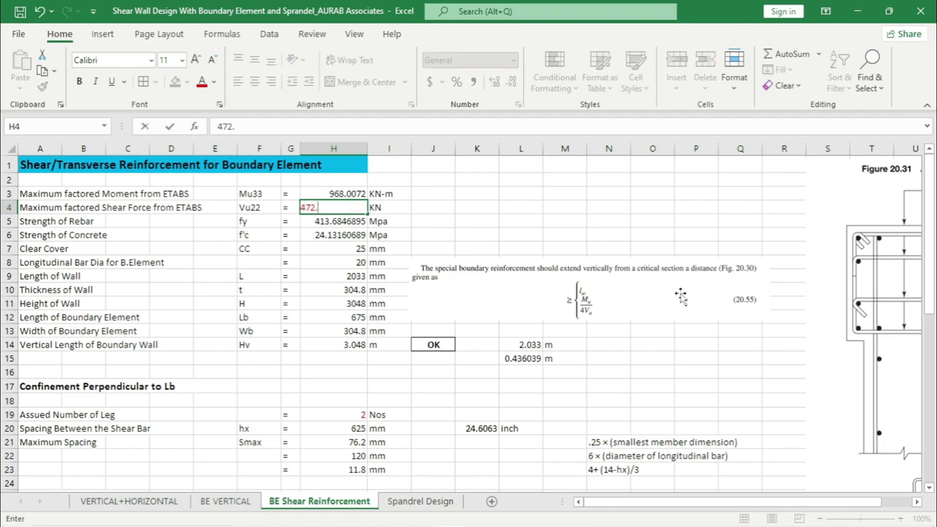
pyautogui.write('86')
pyautogui.click(608, 207)
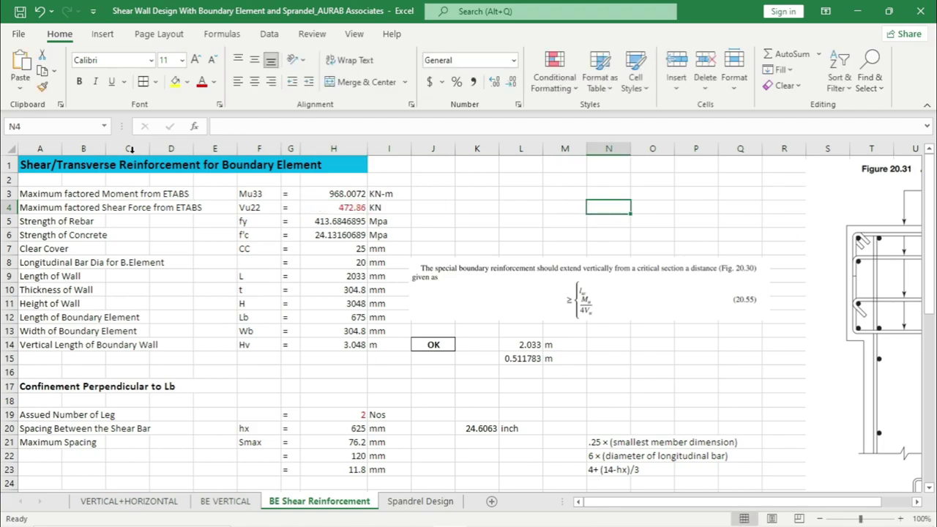
# Step: Examine the material and wall dimension inputs and the code expression 20.55 for the vertical extent of special boundary reinforcement
pyautogui.moveTo(25, 221); pyautogui.dragTo(204, 328)
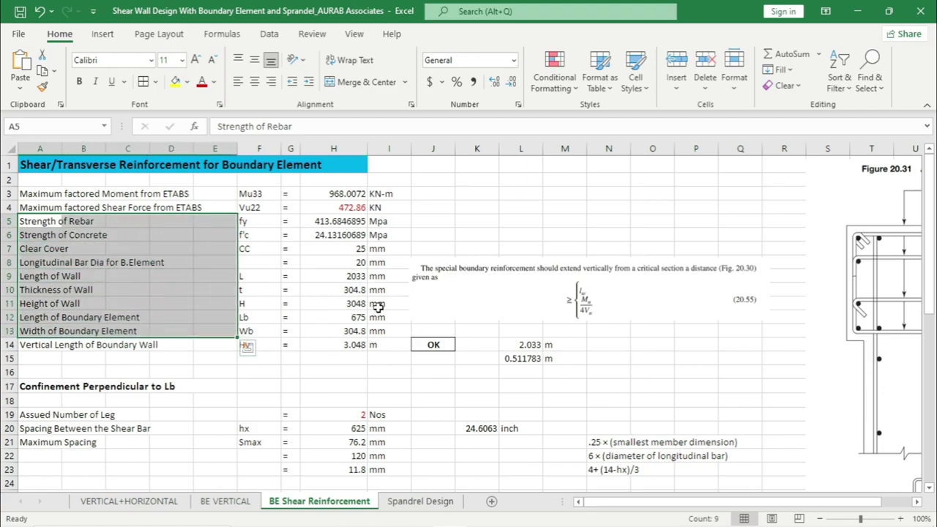
pyautogui.click(293, 383)
pyautogui.click(355, 349)
pyautogui.click(487, 383)
pyautogui.click(454, 286)
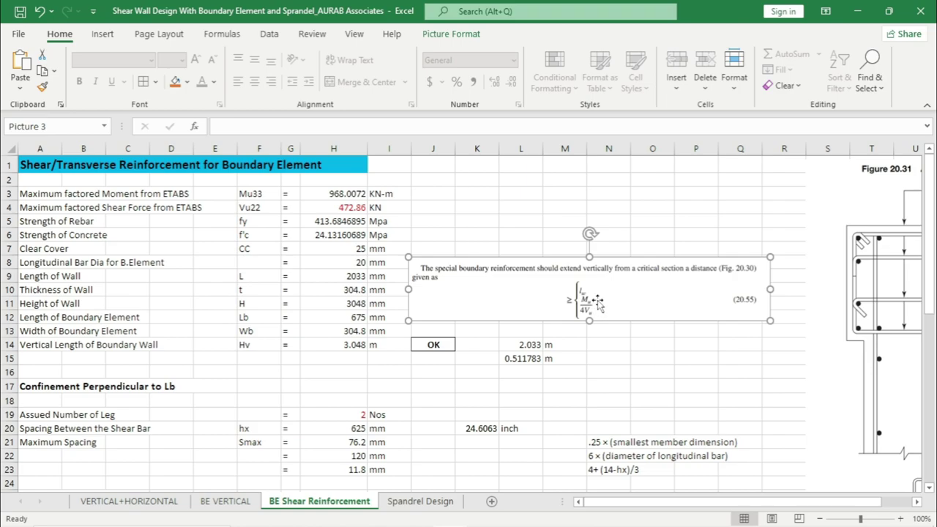
pyautogui.click(579, 389)
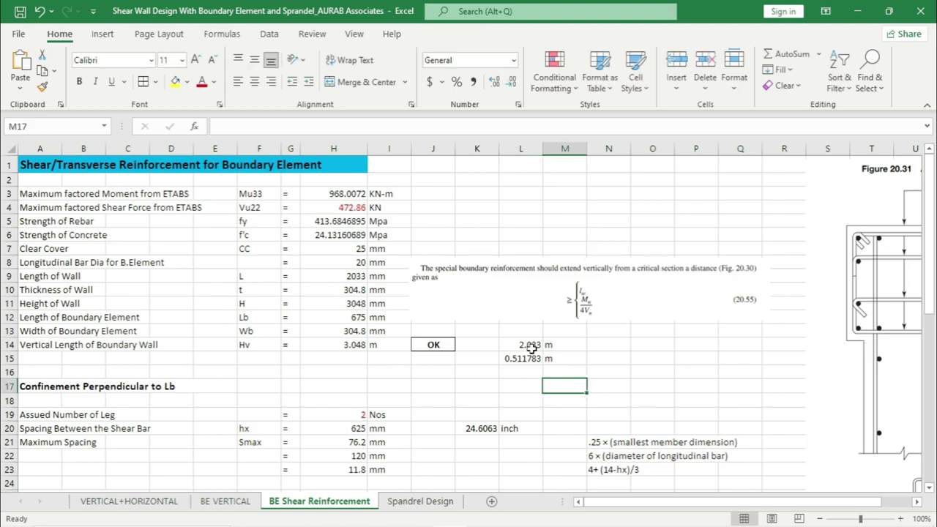
# Step: Inspect the formulas of the two minimum vertical extents, the vertical length of boundary wall Hv and its check
pyautogui.click(531, 347)
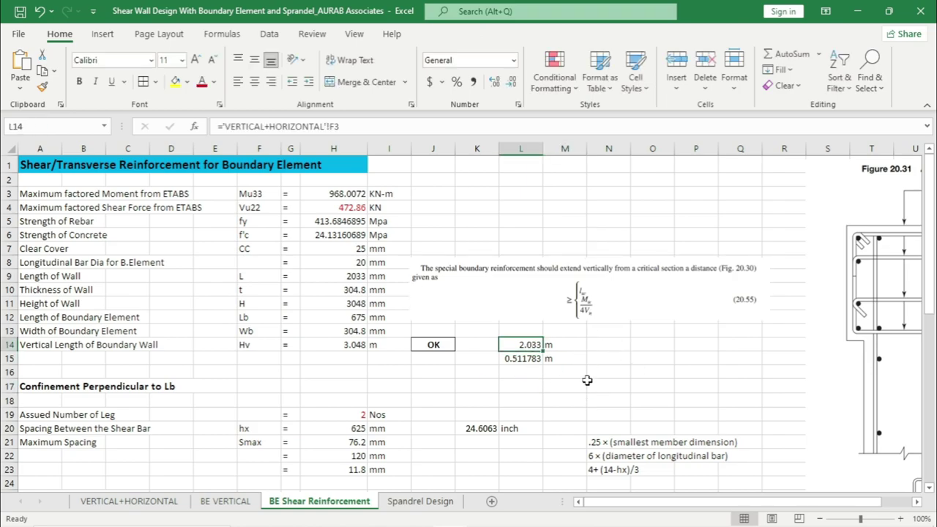
pyautogui.click(537, 359)
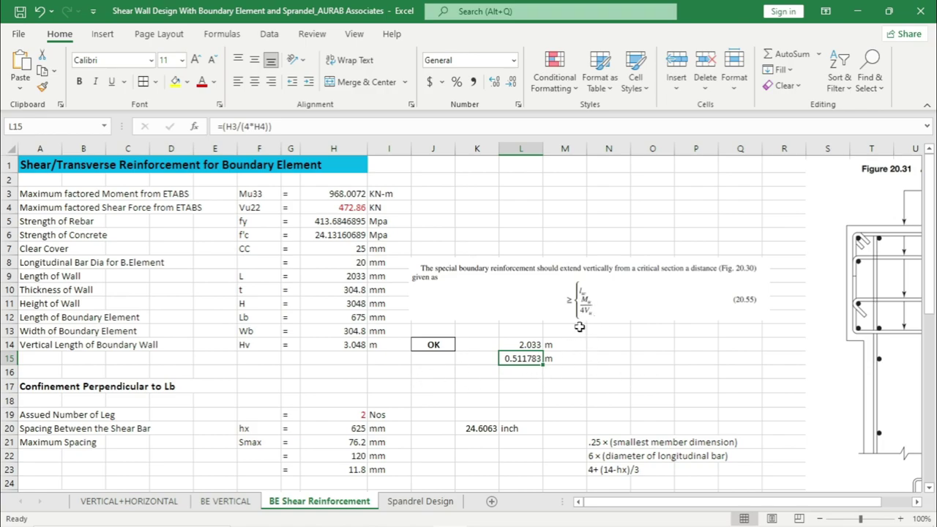
pyautogui.click(537, 382)
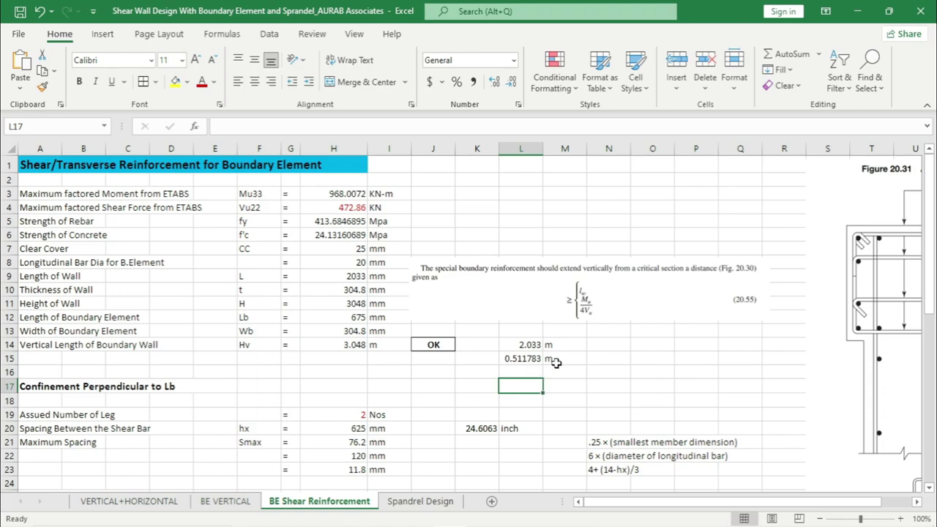
pyautogui.press('Right')
pyautogui.press('Right')
pyautogui.click(326, 348)
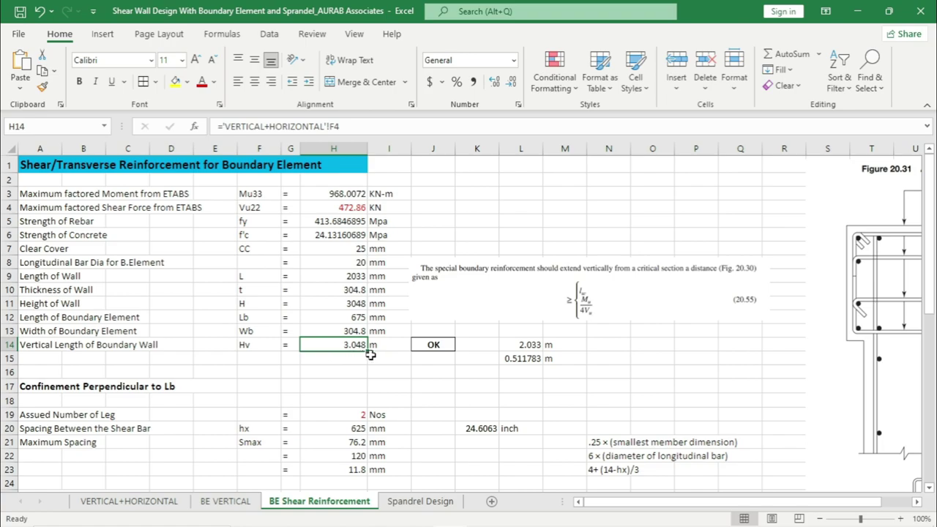
pyautogui.click(443, 348)
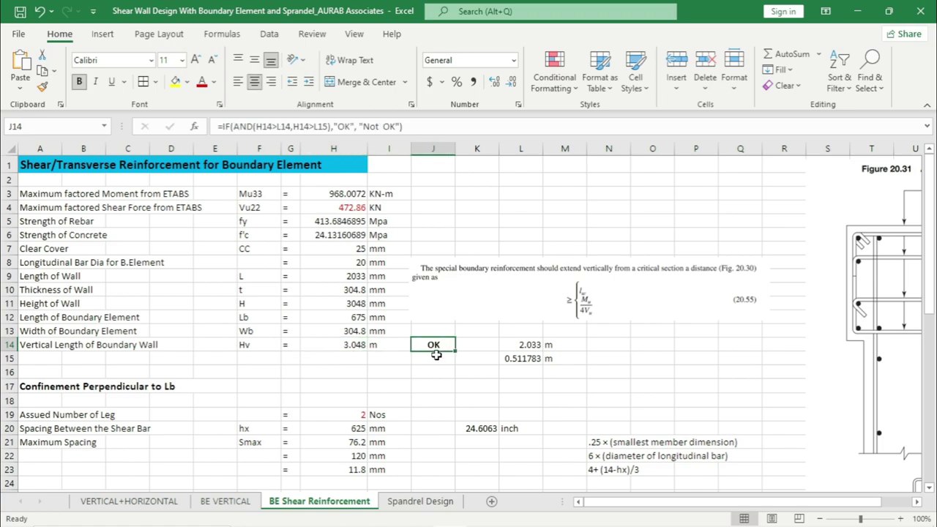
# Step: Look over the Confinement Perpendicular to Lb calculation and the boundary element reinforcement figure beside it
pyautogui.scroll(-3, 419, 329)
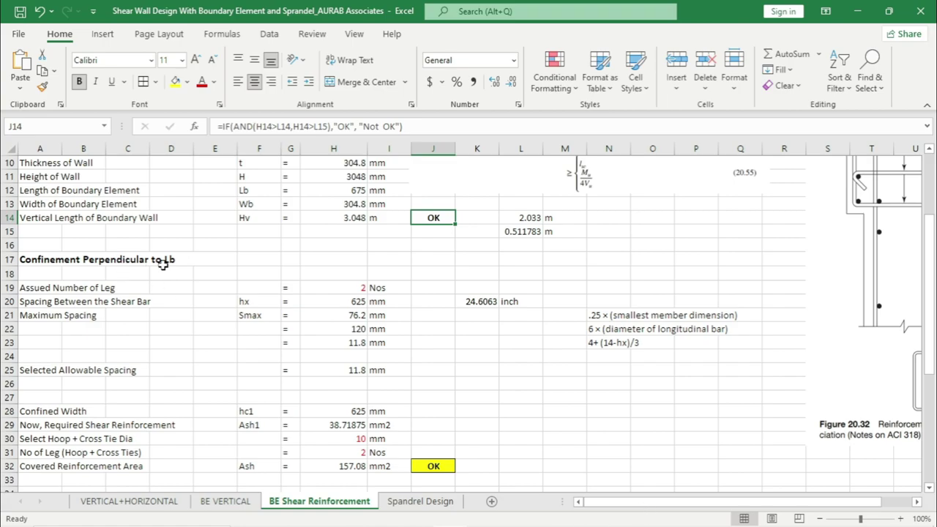
pyautogui.scroll(2, 174, 301)
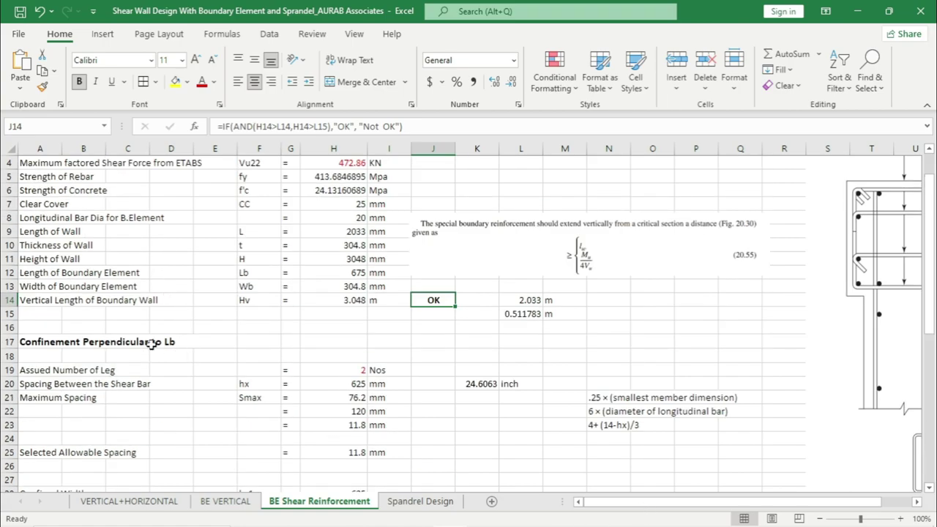
pyautogui.moveTo(648, 511); pyautogui.dragTo(677, 511)
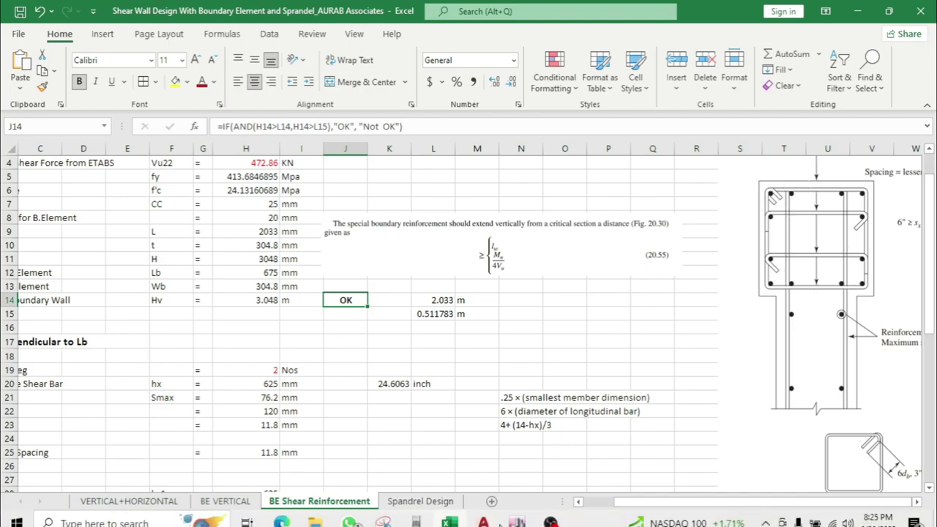
# Step: Switch to AutoCAD and draw a cross-tie line with a short angled end hook between the middle bars of the left boundary element
pyautogui.click(484, 514)
pyautogui.scroll(2, 370, 289)
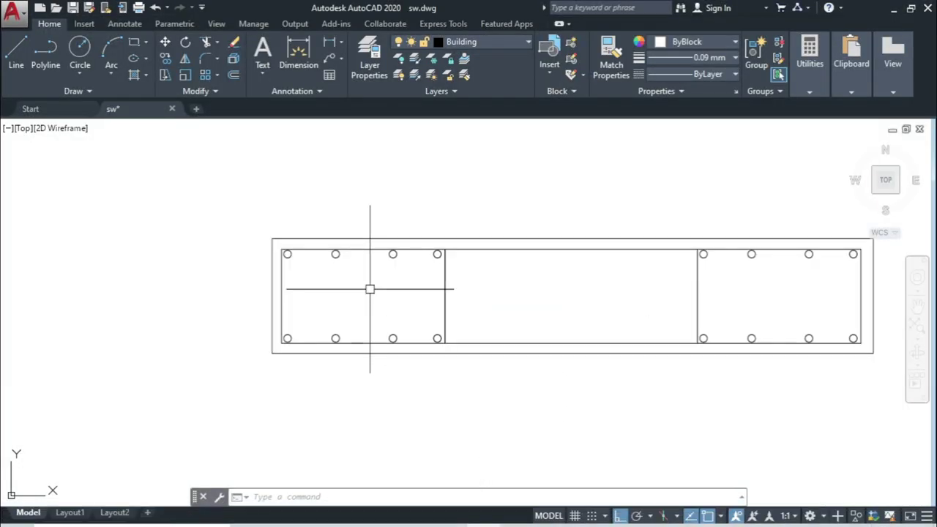
pyautogui.click(15, 51)
pyautogui.scroll(3, 381, 293)
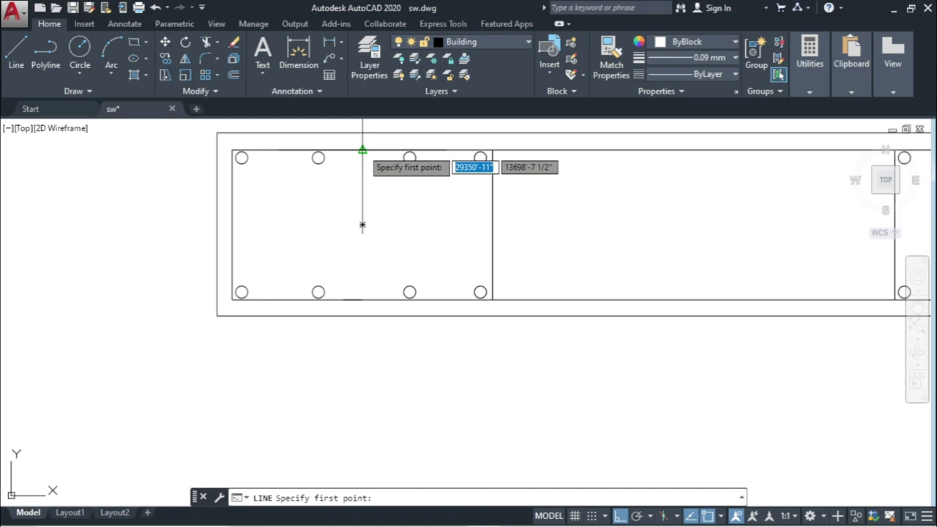
pyautogui.click(362, 151)
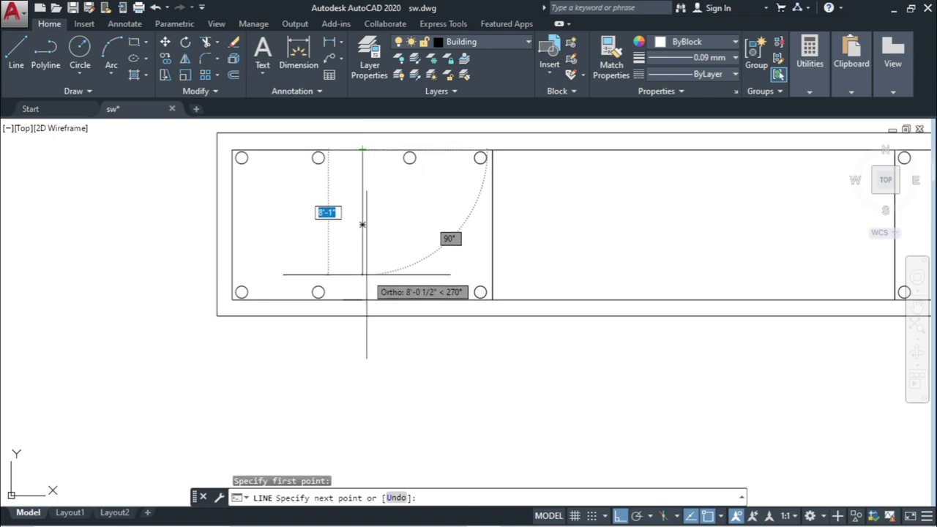
pyautogui.click(620, 516)
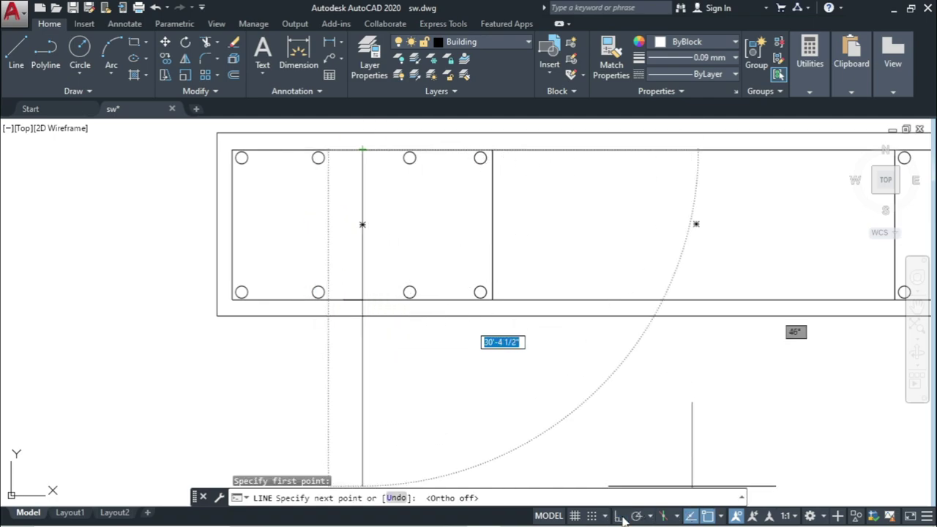
pyautogui.click(363, 300)
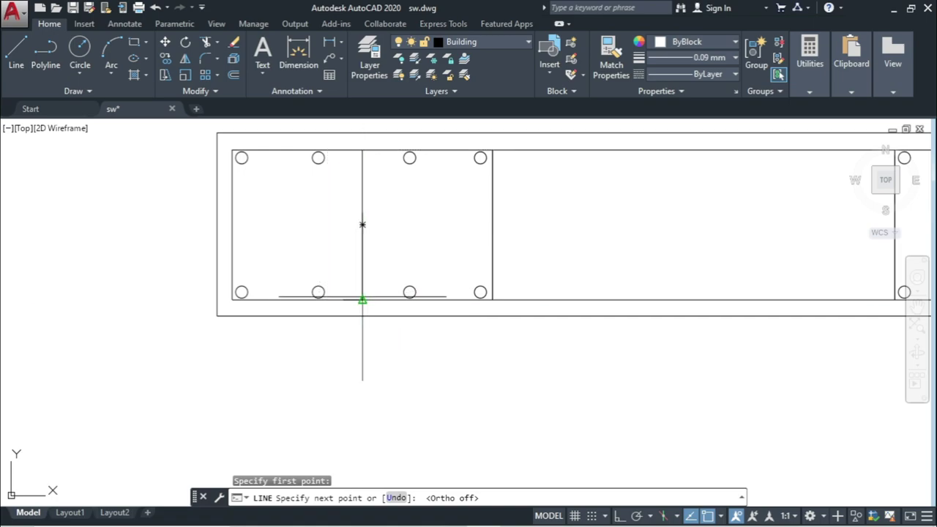
pyautogui.click(337, 283)
pyautogui.press('Escape')
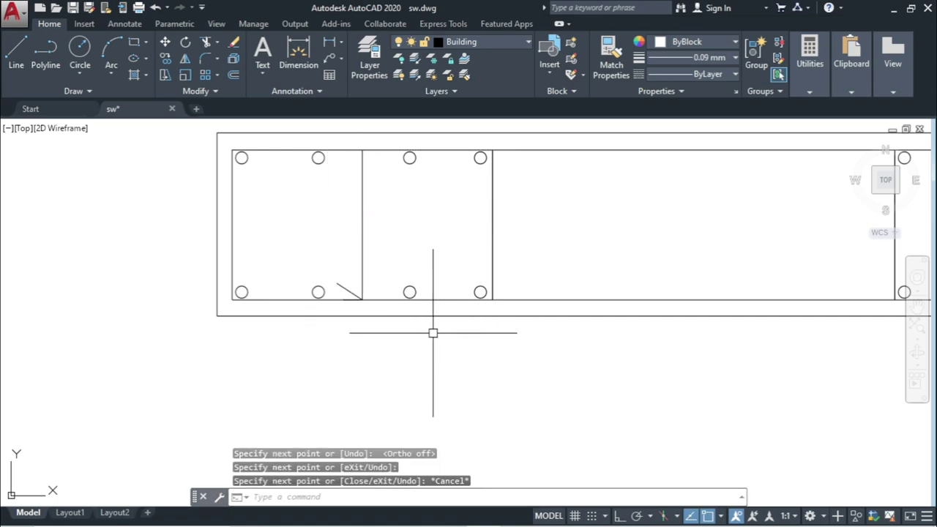
# Step: Erase the cross-tie line and its hook from the left boundary element
pyautogui.click(388, 220)
pyautogui.click(349, 261)
pyautogui.click(348, 292)
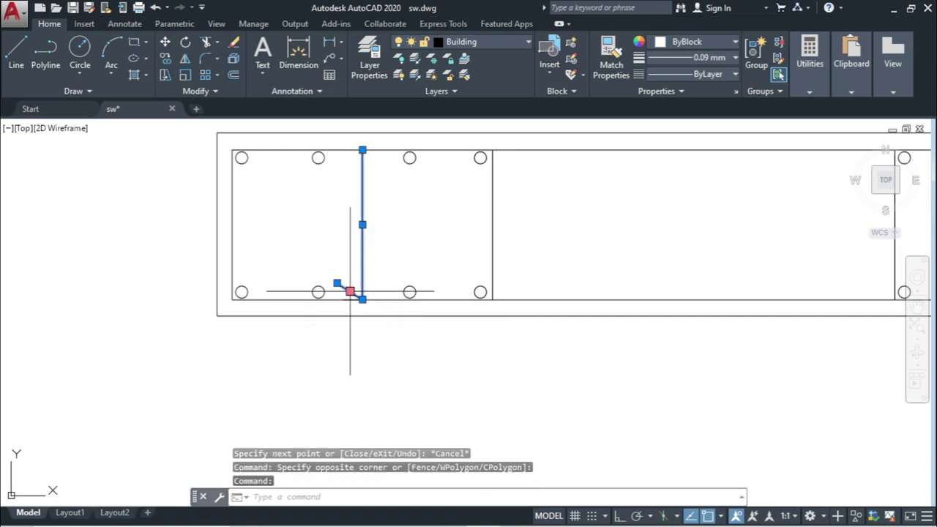
pyautogui.press('Delete')
# Step: Sketch an inner hoop rectangle about 6'-3 1/2" by 8'-3 1/2" at the four middle bars of the left boundary element and erase it
pyautogui.click(134, 43)
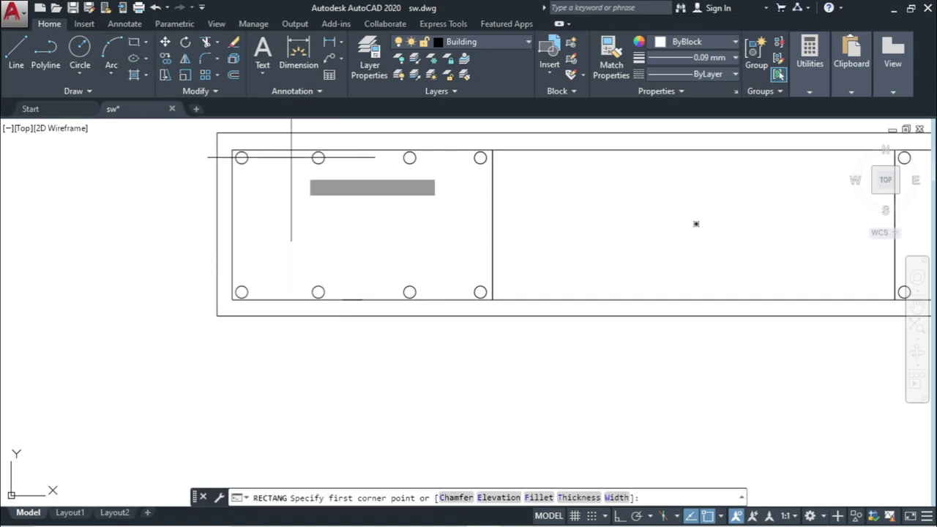
pyautogui.click(316, 157)
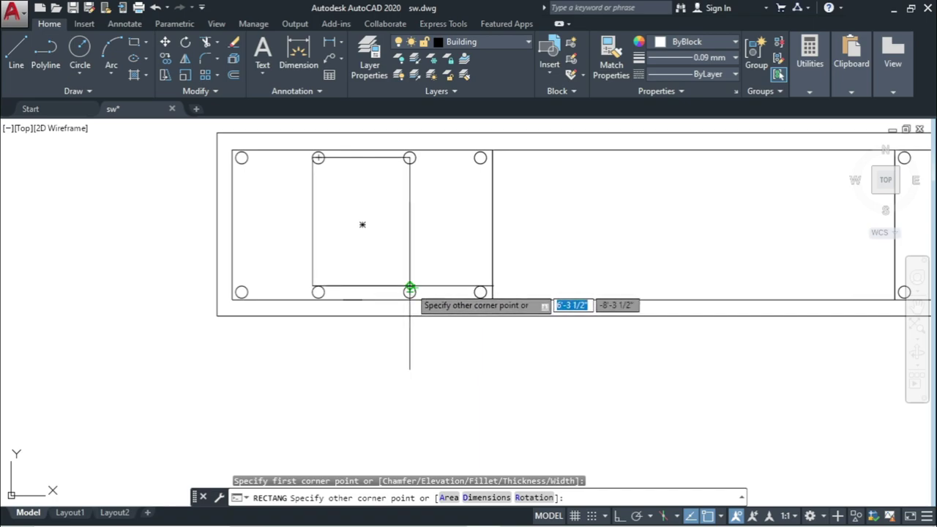
pyautogui.press('Escape')
pyautogui.click(322, 219)
pyautogui.click(439, 274)
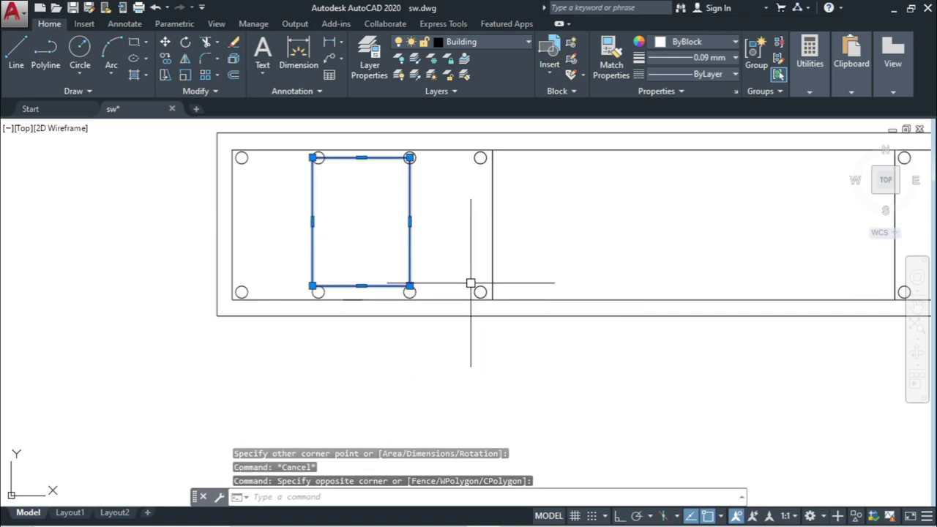
pyautogui.press('Delete')
# Step: Switch back to Excel and look at the assumed number of legs for the confinement perpendicular to Lb
pyautogui.scroll(-3, 476, 285)
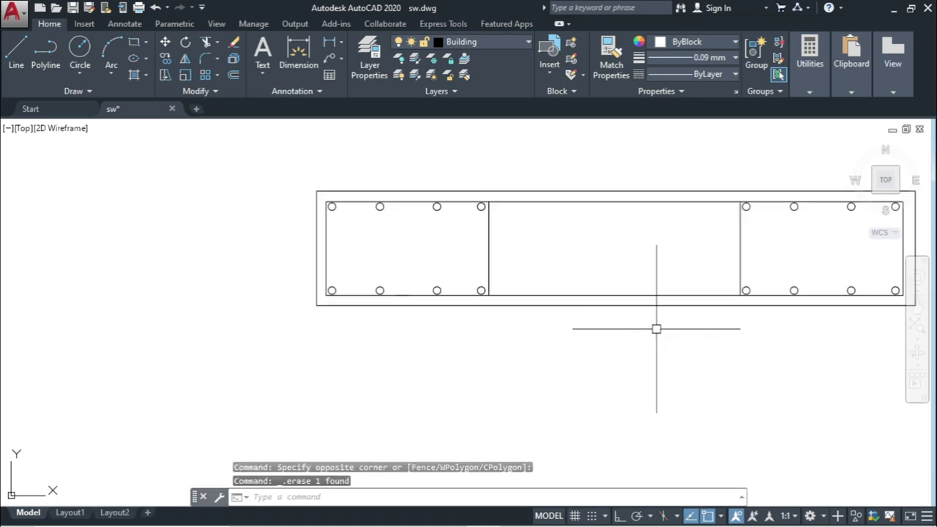
pyautogui.moveTo(566, 322); pyautogui.dragTo(454, 320, button='middle')
pyautogui.scroll(-3, 387, 171)
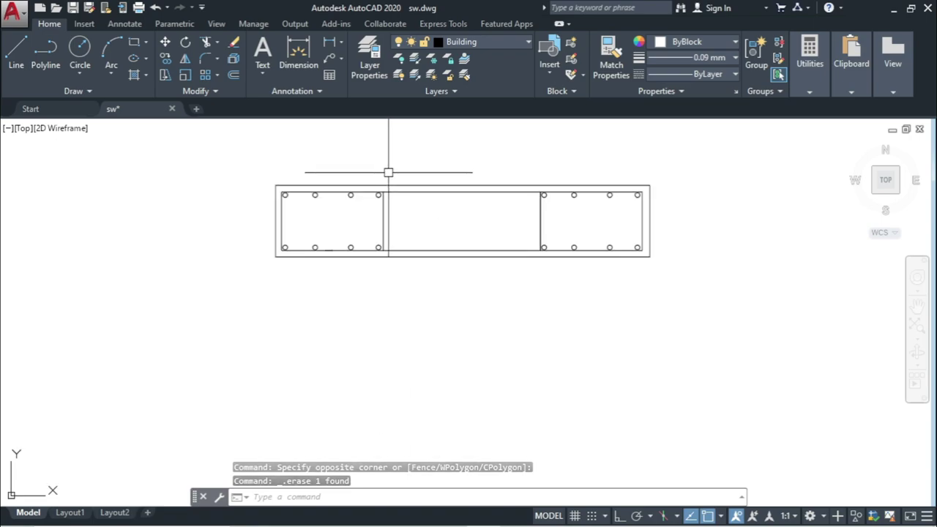
pyautogui.moveTo(402, 234); pyautogui.dragTo(395, 293, button='middle')
pyautogui.click(894, 8)
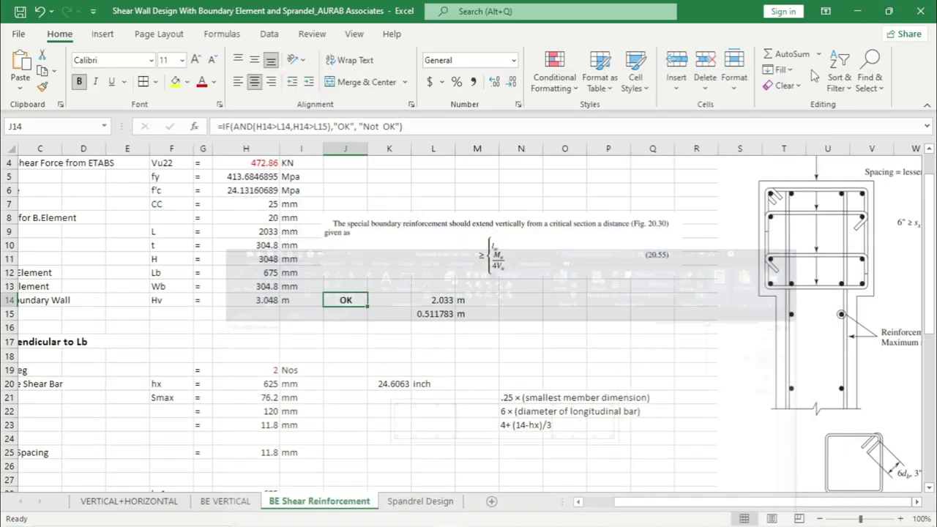
pyautogui.moveTo(725, 503); pyautogui.dragTo(695, 502)
pyautogui.click(336, 372)
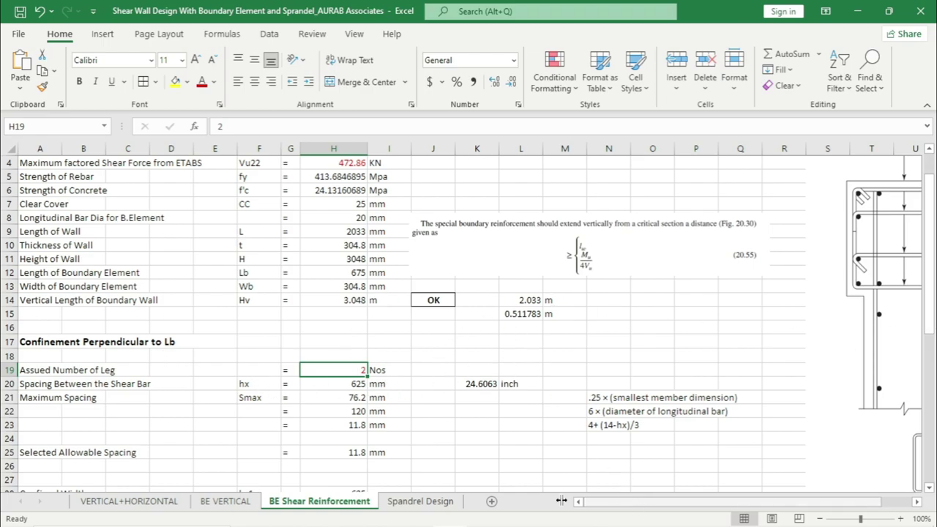
# Step: Switch to AutoCAD and examine the hoop around the left boundary element's bars
pyautogui.moveTo(561, 524)
pyautogui.click(514, 514)
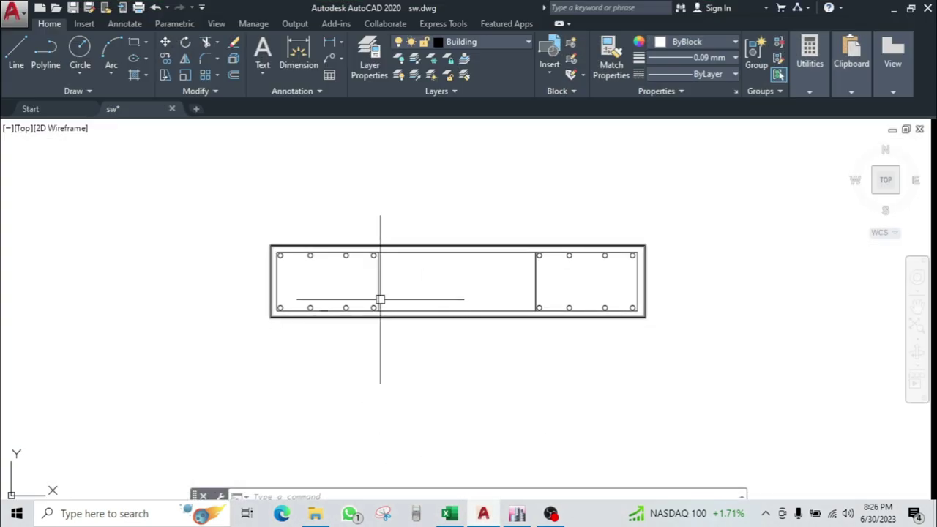
pyautogui.click(295, 255)
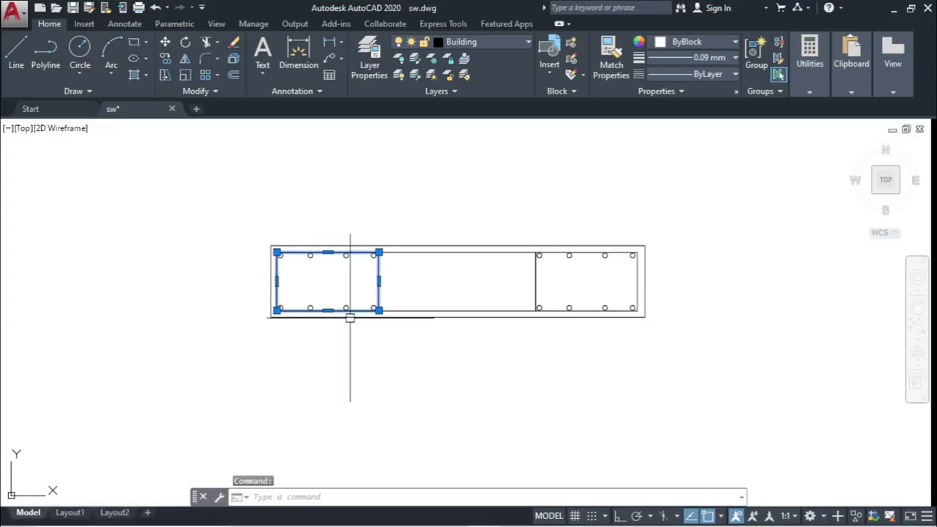
pyautogui.scroll(2, 358, 315)
pyautogui.press('Delete')
pyautogui.press('Escape')
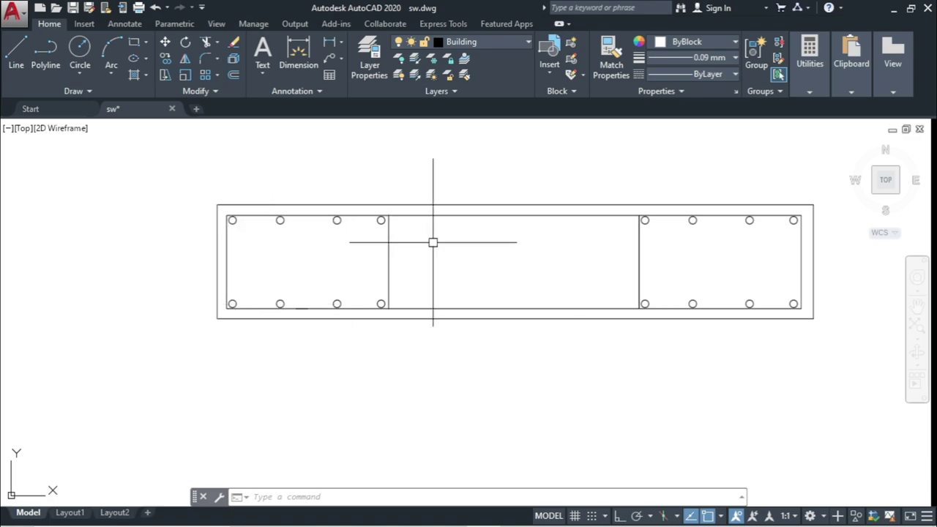
# Step: Return to Excel and inspect the formula for the spacing between the shear bars hx
pyautogui.click(894, 8)
pyautogui.click(384, 397)
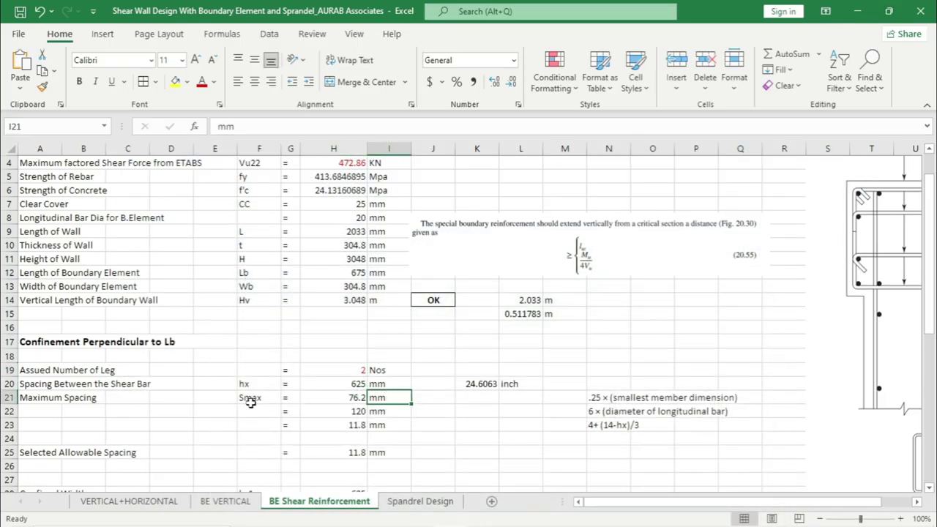
pyautogui.click(45, 386)
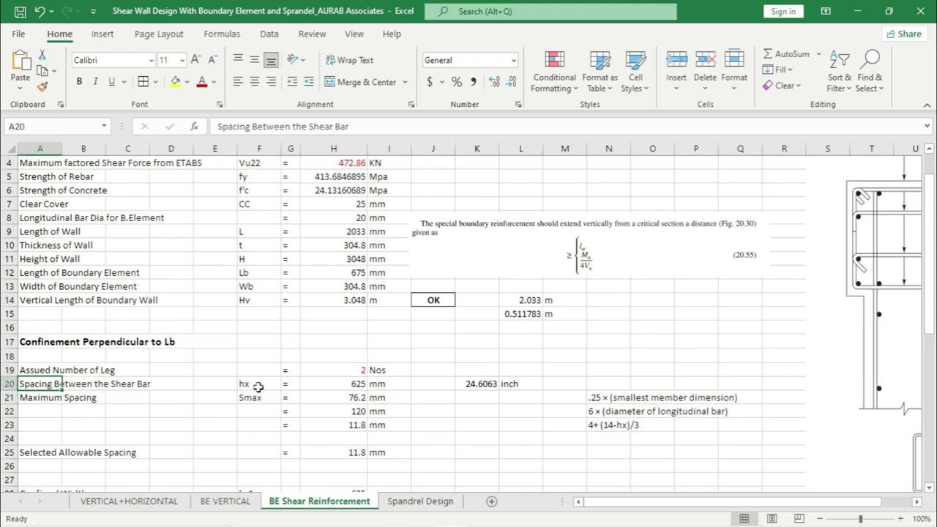
pyautogui.click(340, 386)
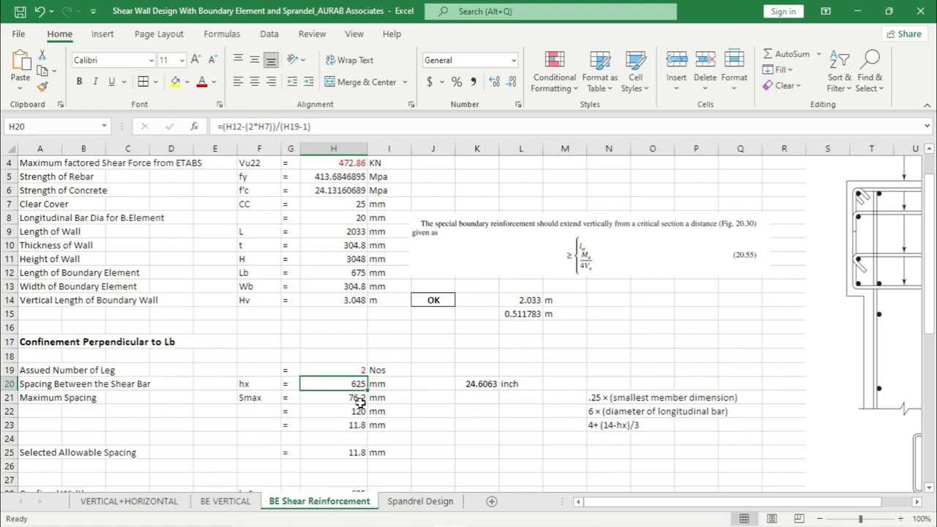
# Step: Inspect the three maximum spacing Smax formulas against their code expressions, and the selected allowable spacing formula
pyautogui.scroll(-1, 360, 402)
pyautogui.click(347, 357)
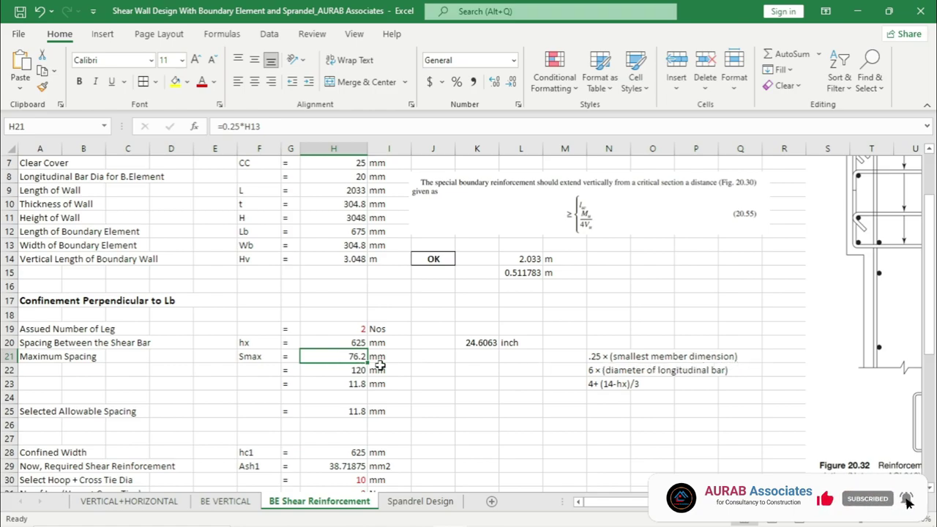
pyautogui.click(358, 370)
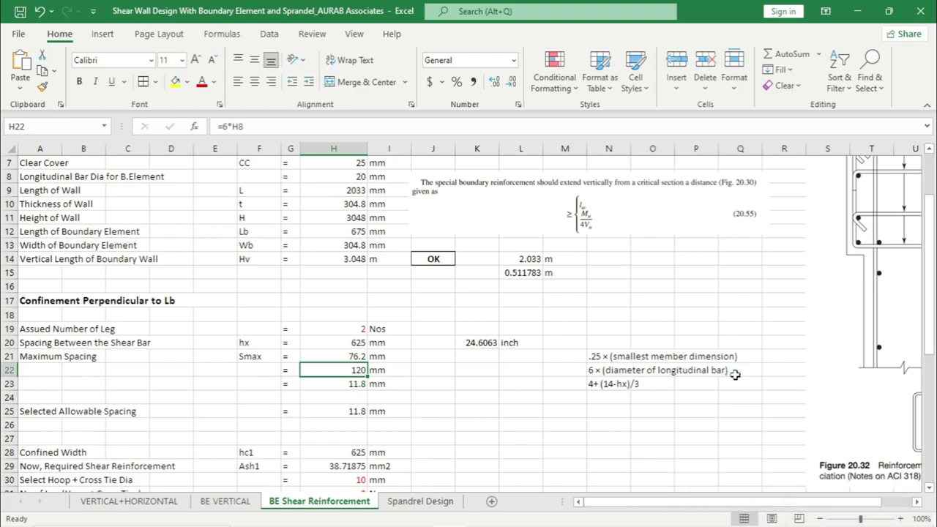
pyautogui.click(341, 387)
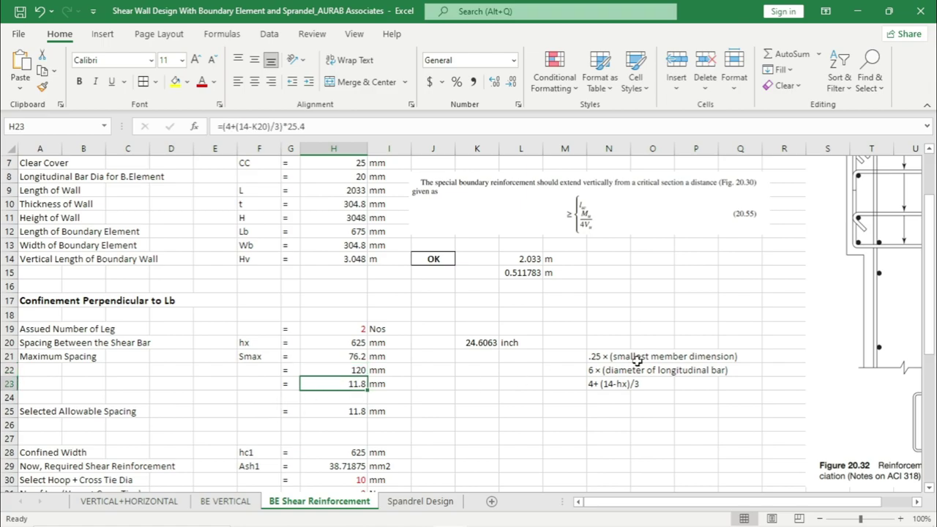
pyautogui.scroll(-1, 381, 386)
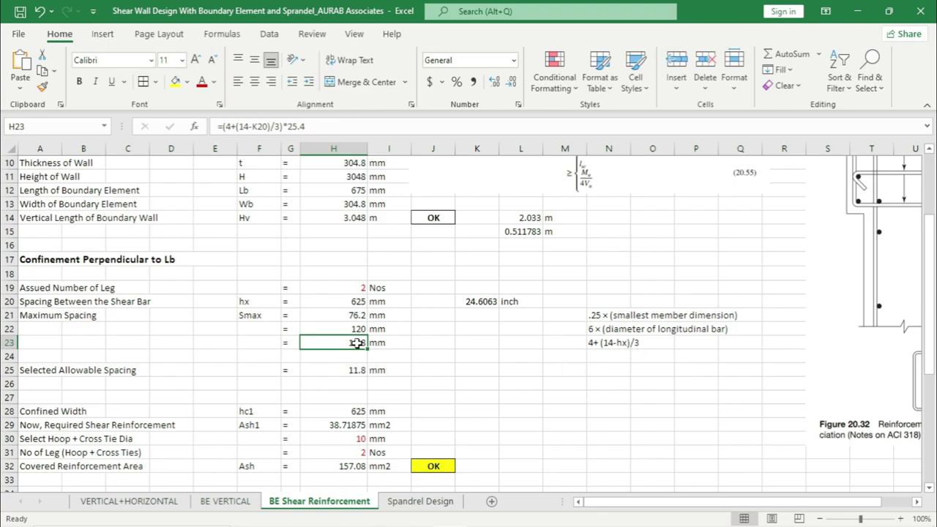
pyautogui.click(456, 359)
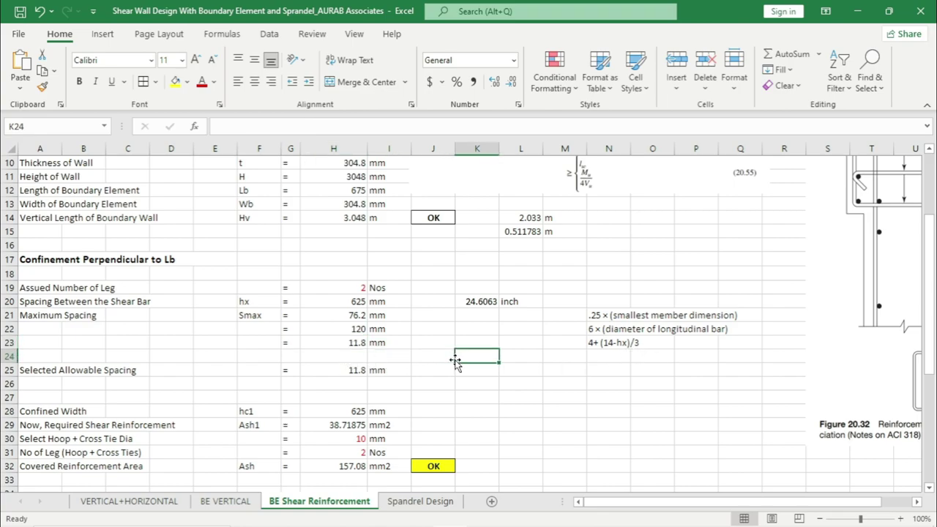
pyautogui.click(335, 372)
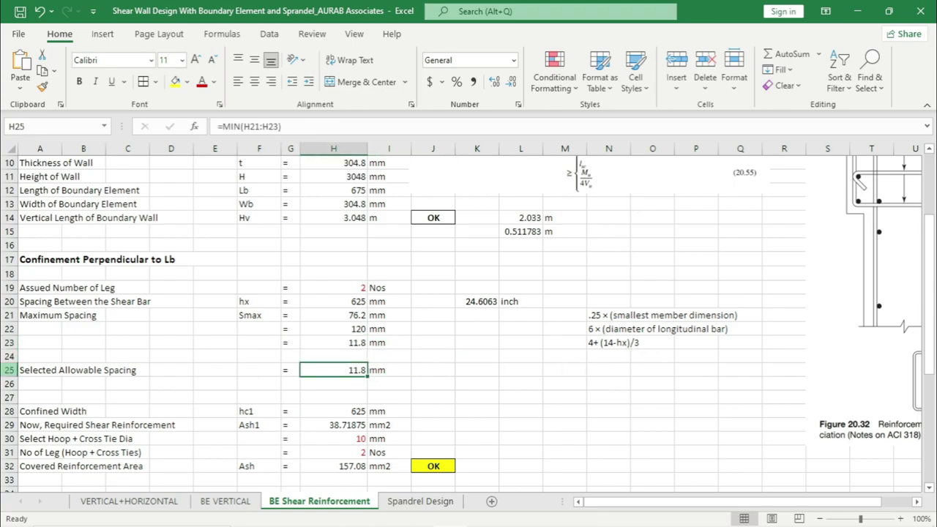
pyautogui.click(377, 371)
pyautogui.click(364, 372)
# Step: Set the assumed number of legs for the confinement perpendicular to Lb to 3
pyautogui.press('Up')
pyautogui.press('Up')
pyautogui.press('Up')
pyautogui.press('Up')
pyautogui.press('Up')
pyautogui.press('Up')
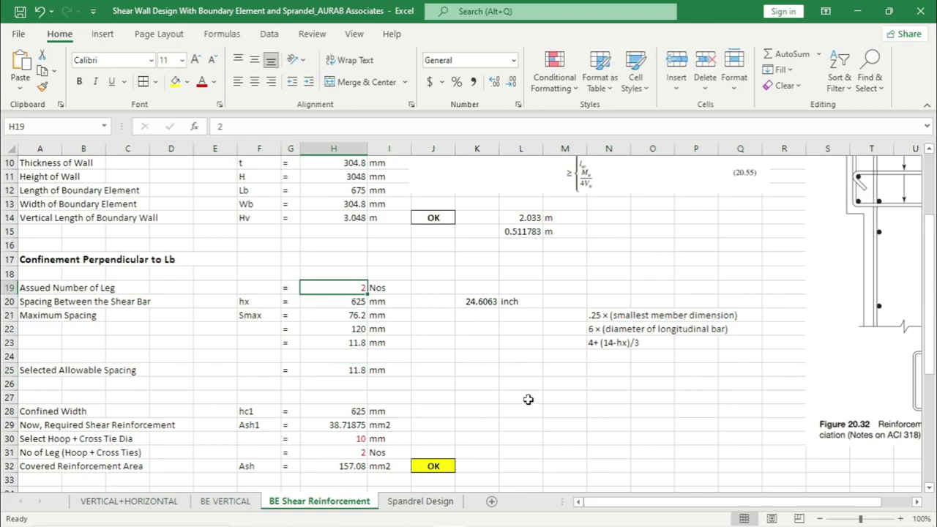
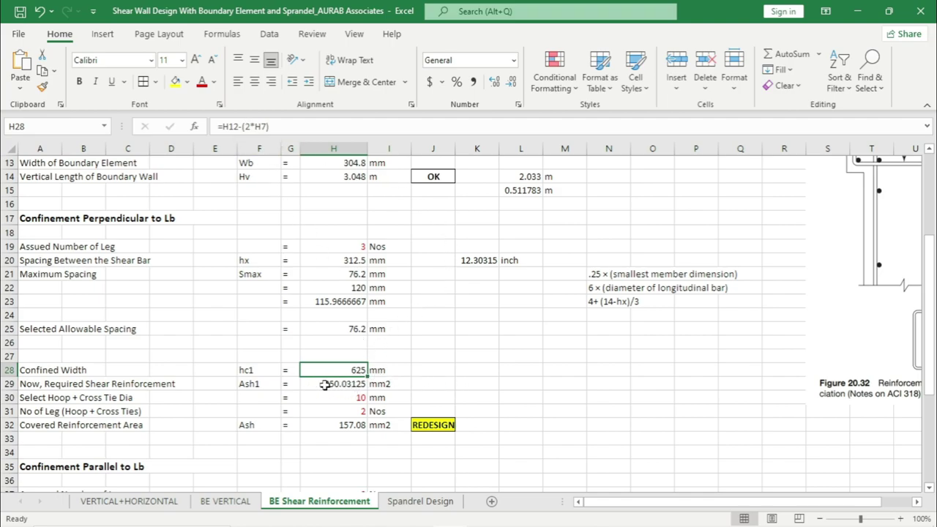
# Step: Review the required shear reinforcement Ash1 formula and set the number of hoop and cross-tie legs to 3
pyautogui.click(325, 383)
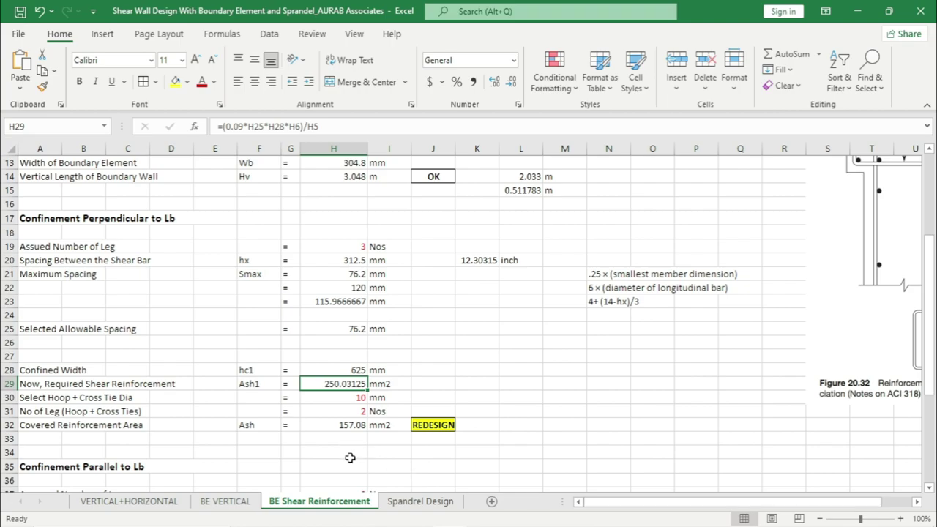
pyautogui.click(350, 454)
pyautogui.click(338, 398)
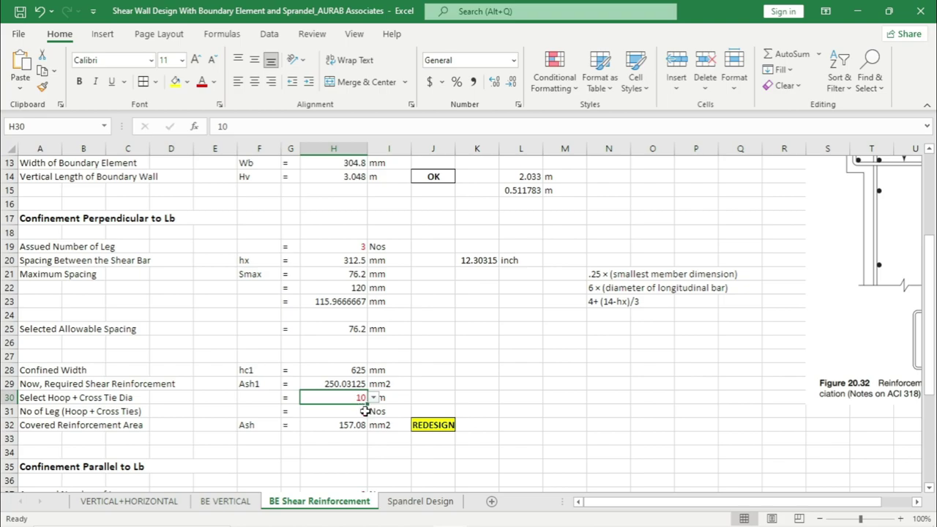
pyautogui.click(363, 412)
pyautogui.write('3')
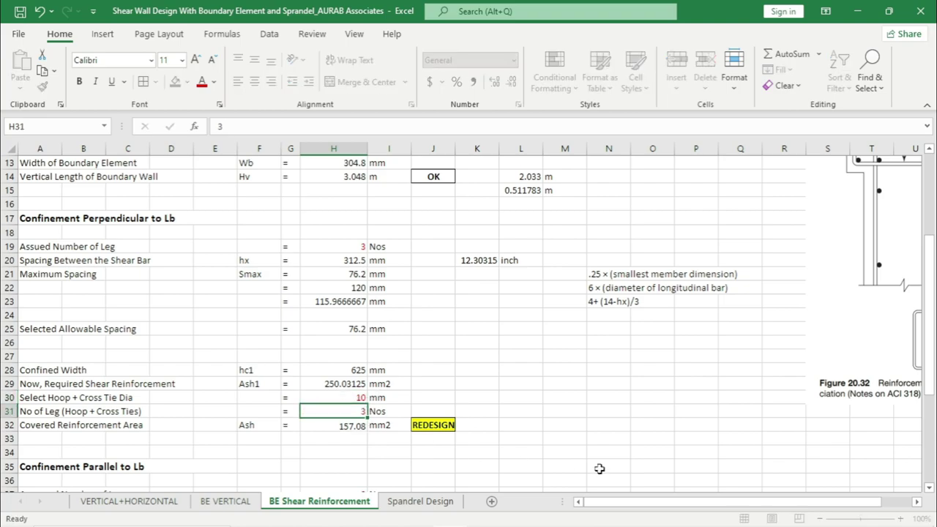
pyautogui.press('Return')
pyautogui.click(531, 415)
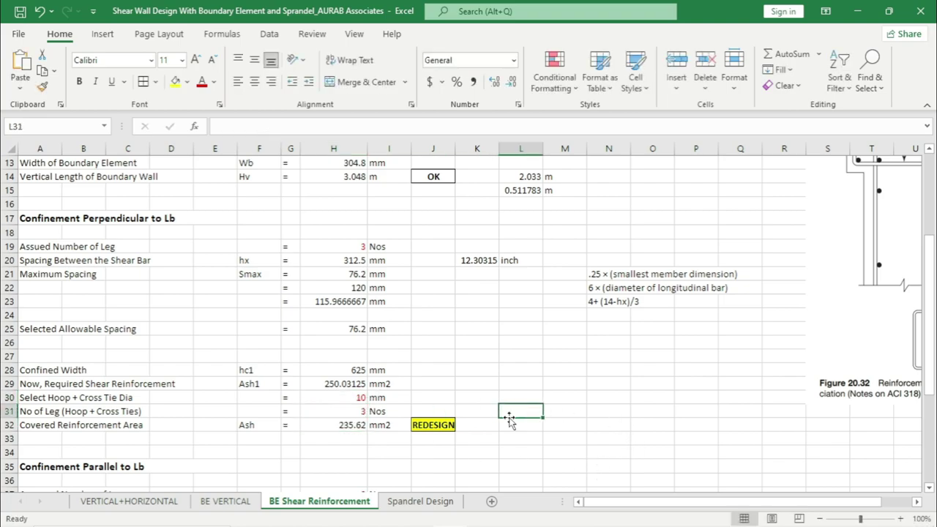
# Step: Compare the covered reinforcement area with the required Ash1 and consult the boundary element reinforcement figure
pyautogui.click(341, 425)
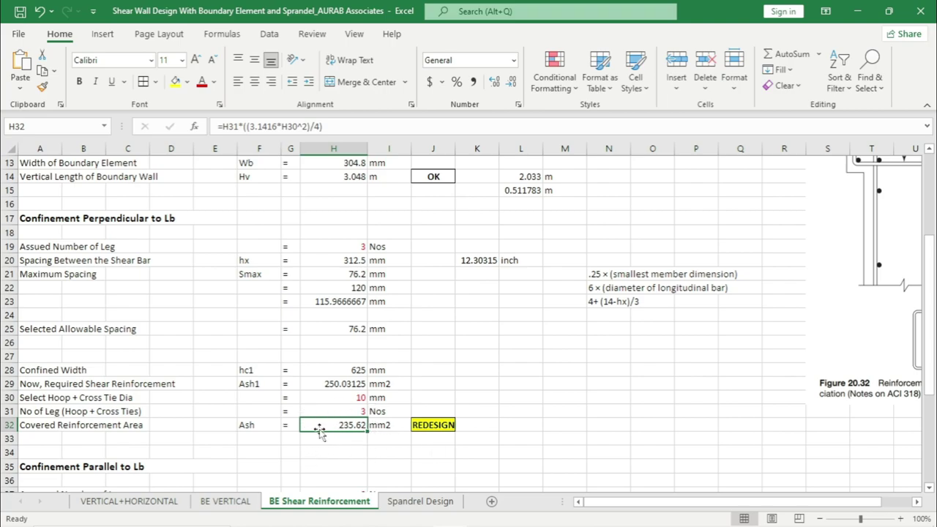
pyautogui.click(331, 384)
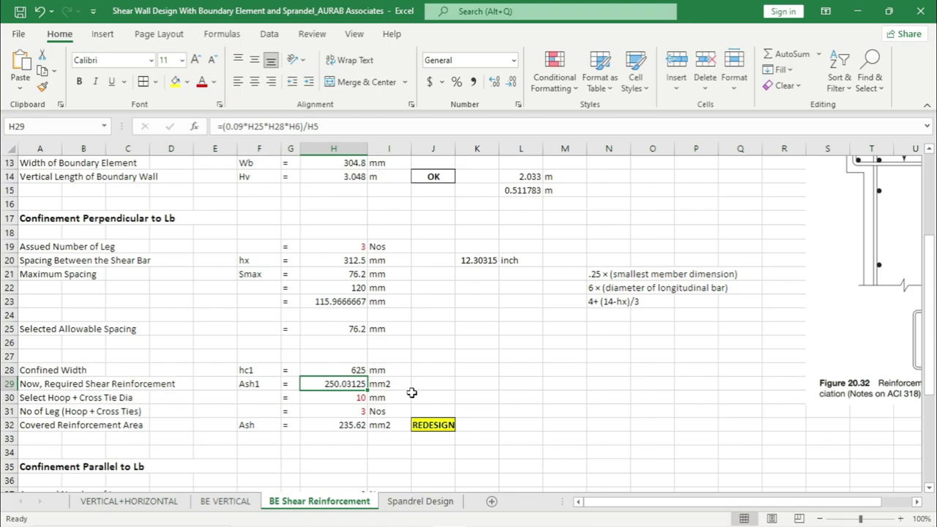
pyautogui.moveTo(712, 502); pyautogui.dragTo(756, 504)
pyautogui.scroll(4, 805, 411)
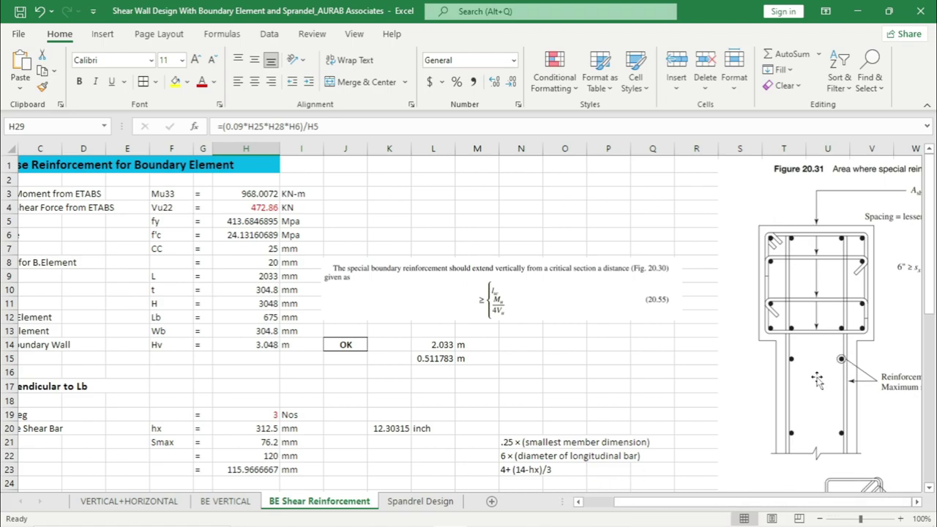
# Step: Move the Figure 20.31 picture closer to the calculations and undo the displacement of the special boundary reinforcement excerpt
pyautogui.moveTo(900, 305); pyautogui.dragTo(651, 301)
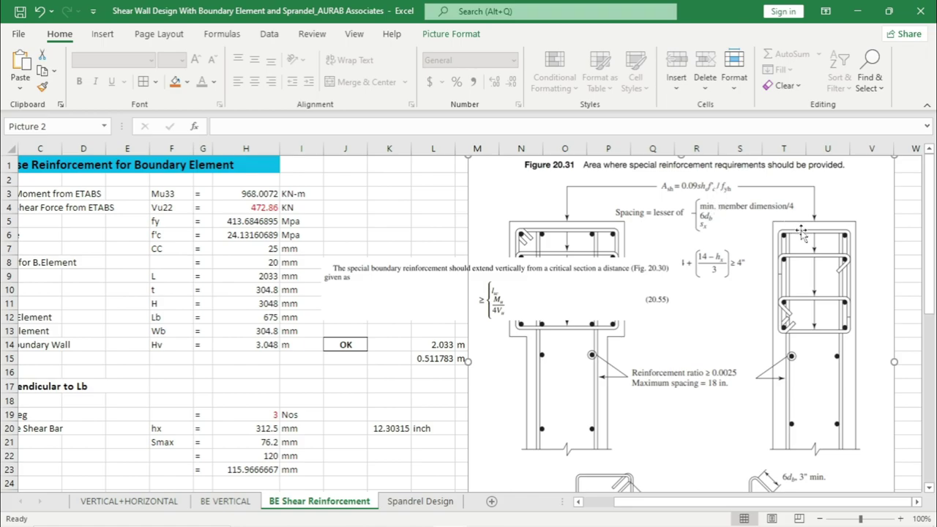
pyautogui.moveTo(582, 289); pyautogui.dragTo(708, 282)
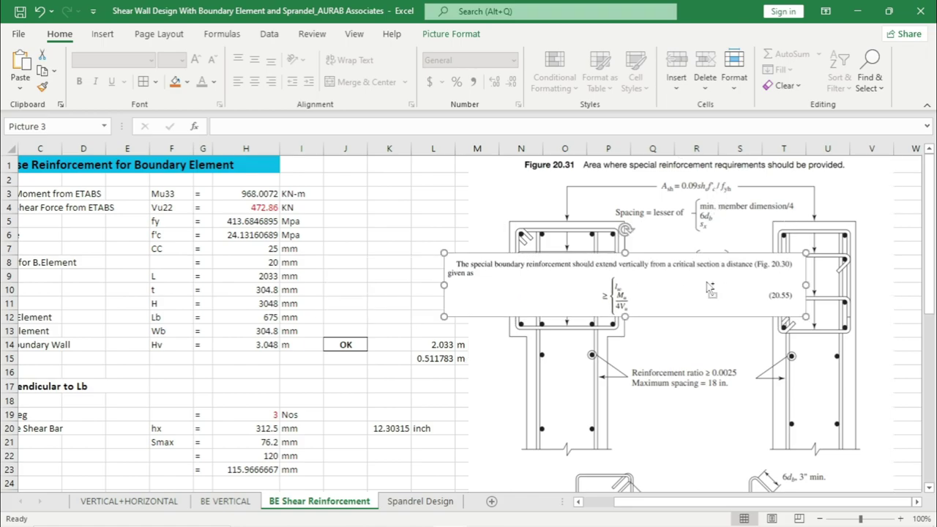
pyautogui.hotkey('ctrl', 'z')
pyautogui.moveTo(731, 388); pyautogui.dragTo(818, 382)
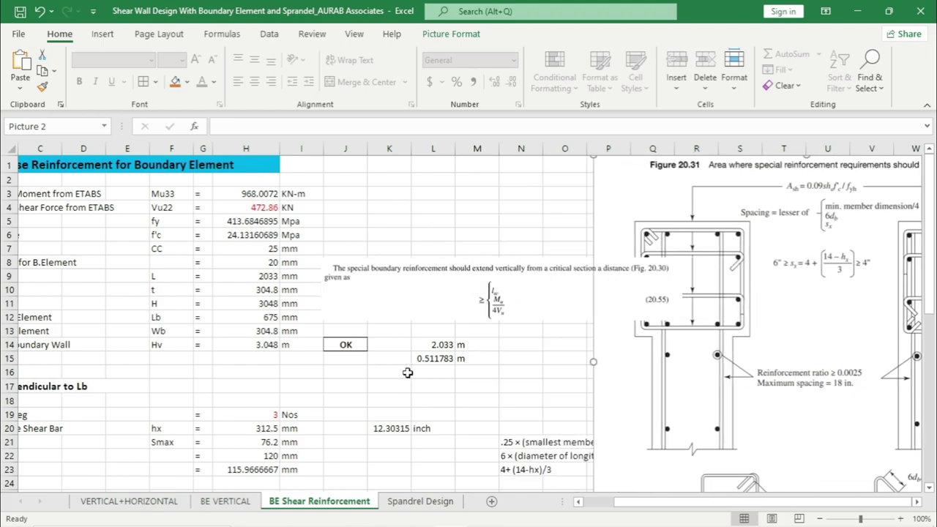
# Step: Check the covered area against the required Ash1 and set the number of hoop and cross-tie legs perpendicular to Lb to 4
pyautogui.scroll(-5, 371, 371)
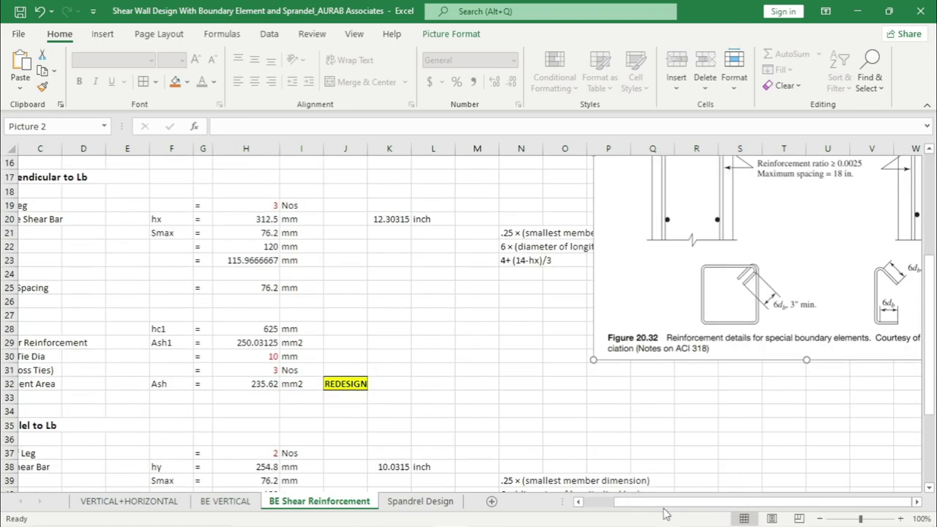
pyautogui.moveTo(732, 502); pyautogui.dragTo(692, 502)
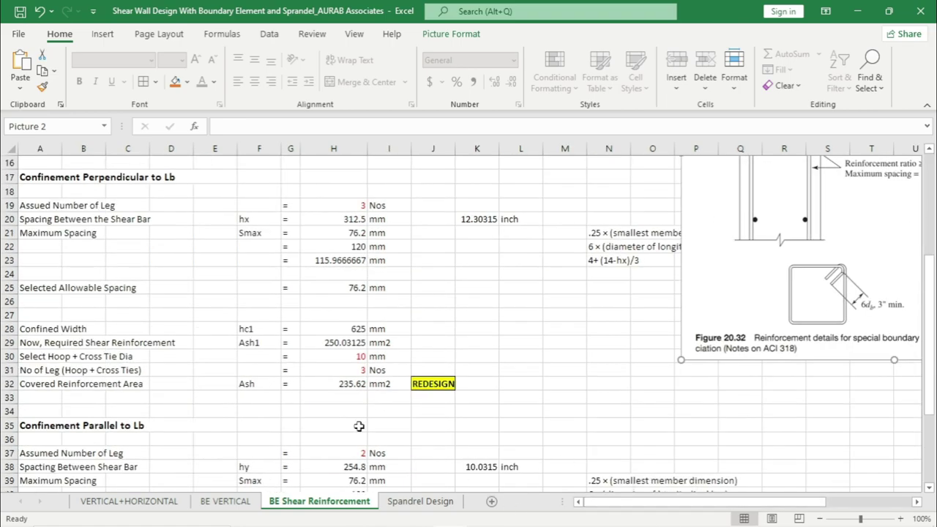
pyautogui.click(348, 342)
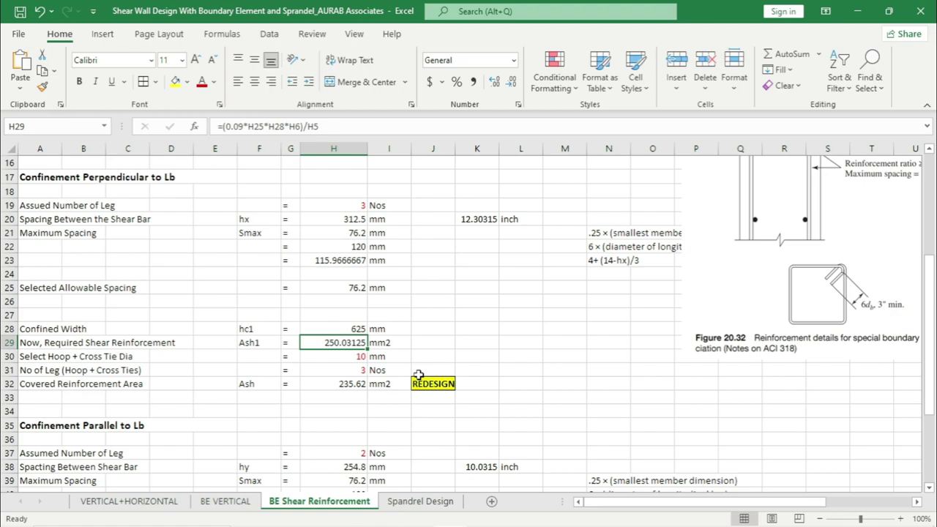
pyautogui.click(363, 369)
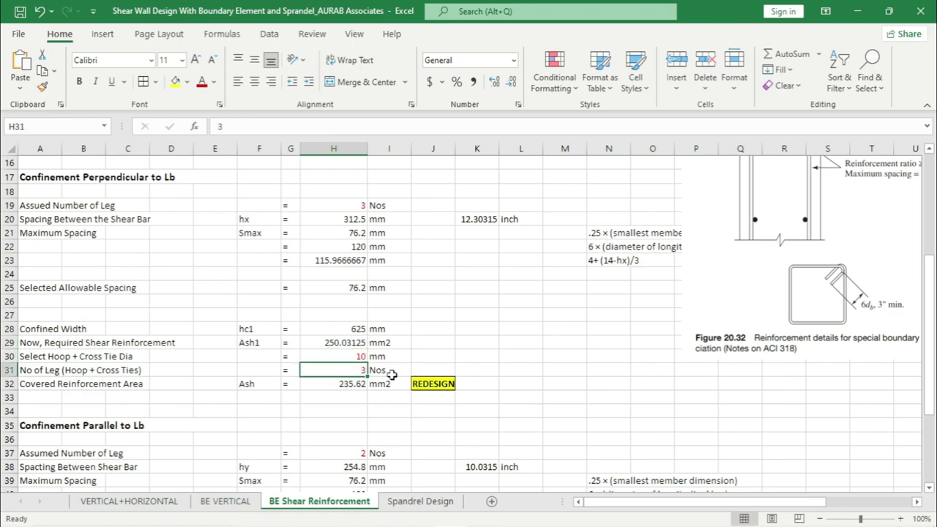
pyautogui.click(346, 385)
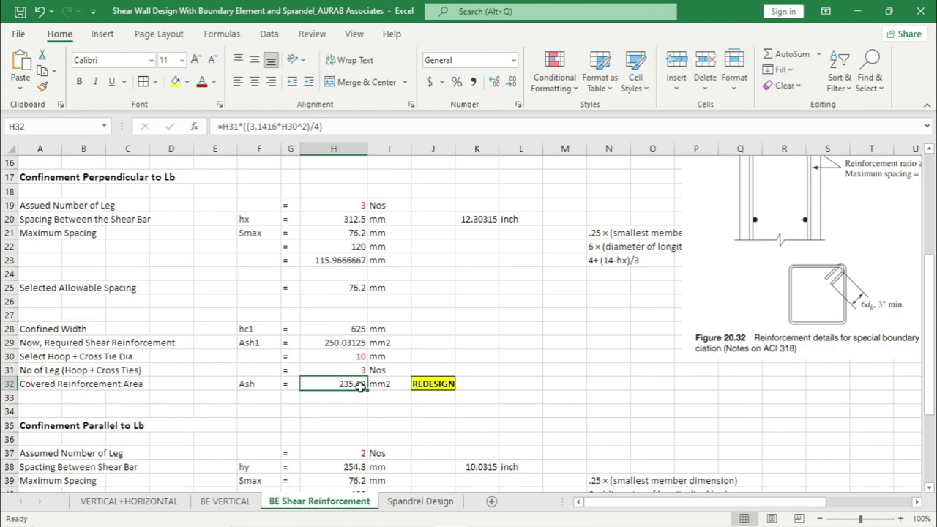
pyautogui.press('Up')
pyautogui.write('4')
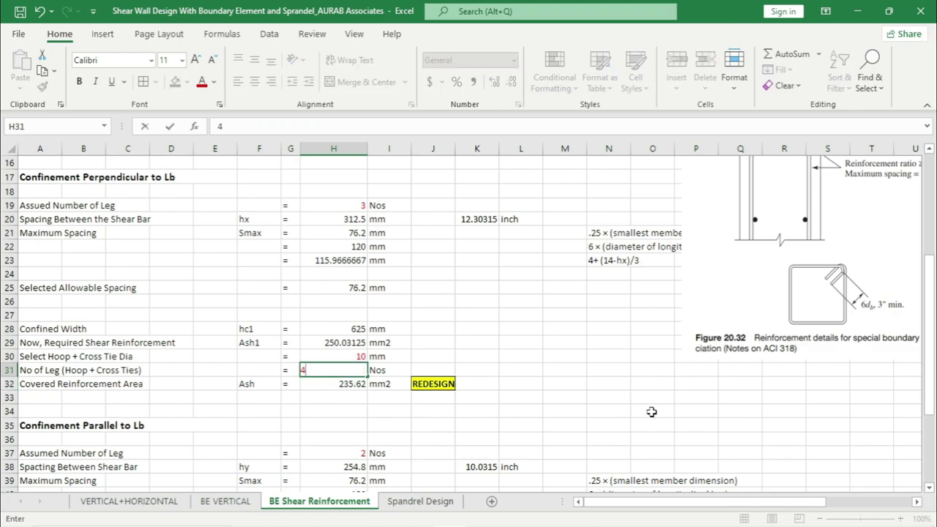
pyautogui.press('Return')
# Step: Try an assumed number of legs of 4 perpendicular to Lb and check the selected allowable spacing
pyautogui.click(363, 206)
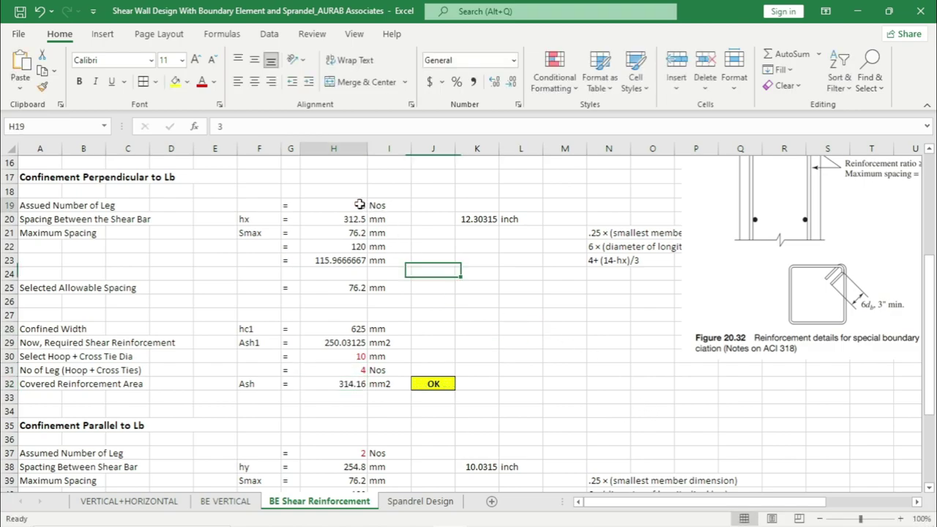
pyautogui.write('4')
pyautogui.press('Return')
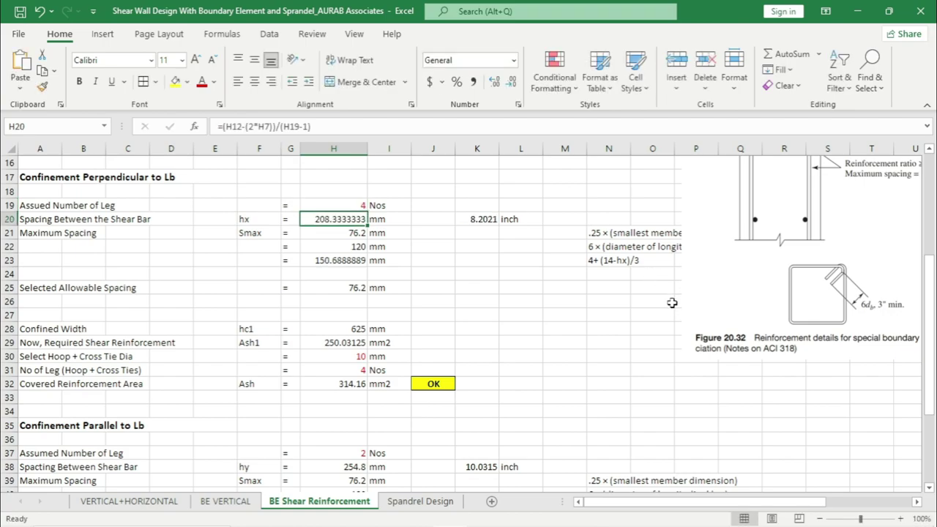
pyautogui.click(476, 383)
pyautogui.click(350, 206)
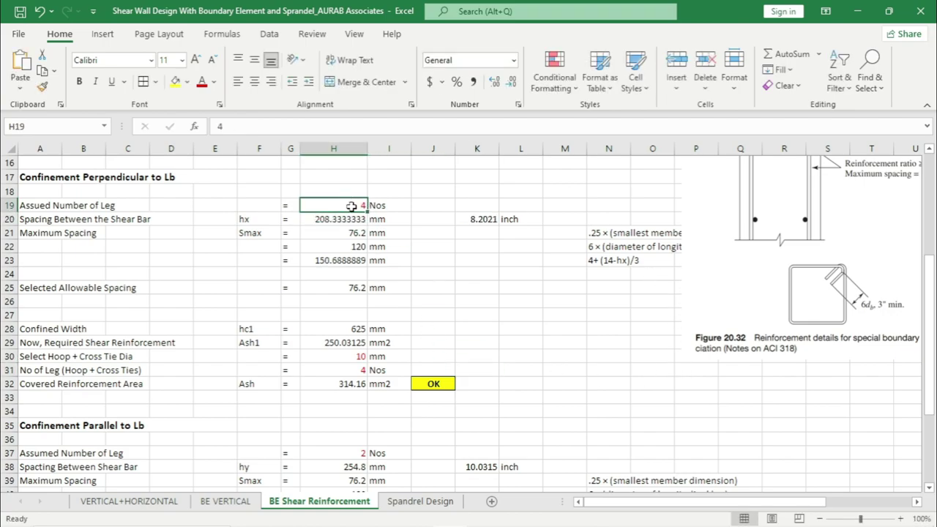
pyautogui.click(360, 287)
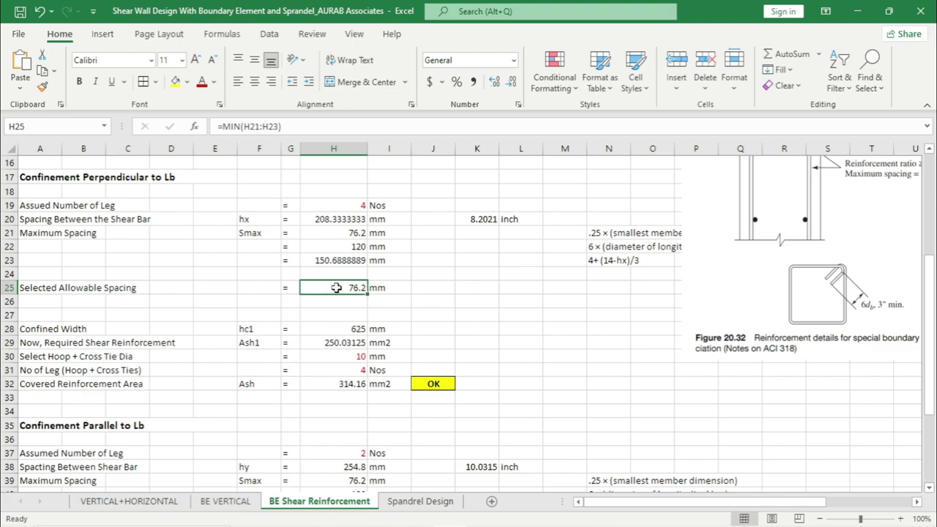
pyautogui.click(363, 371)
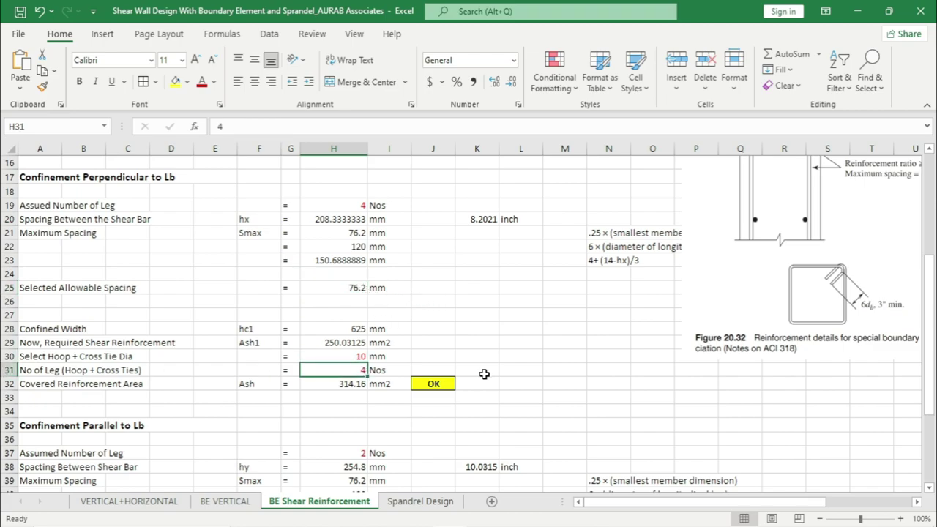
# Step: Set the assumed number of legs for the confinement perpendicular to Lb back to 3
pyautogui.click(347, 206)
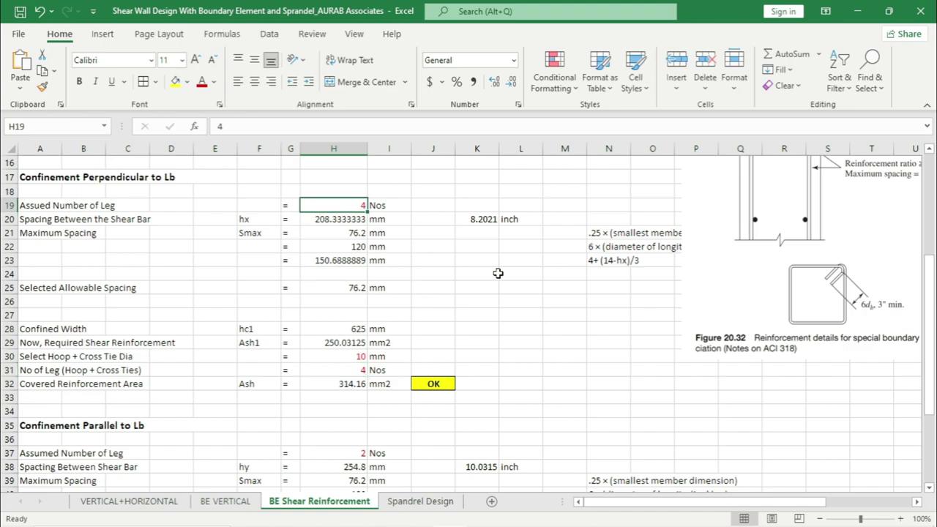
pyautogui.write('3')
pyautogui.press('Return')
pyautogui.click(498, 273)
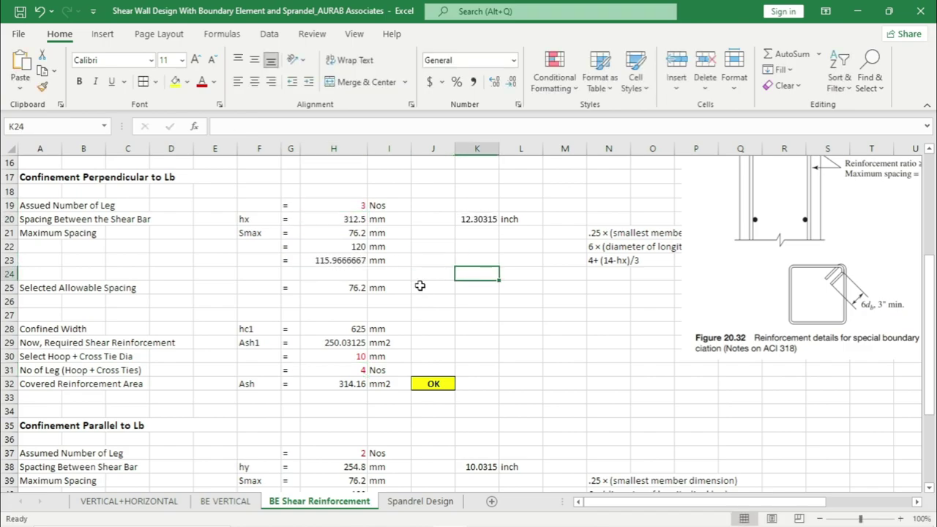
# Step: Check the selected allowable spacing formula and label that row with the symbol S
pyautogui.click(332, 288)
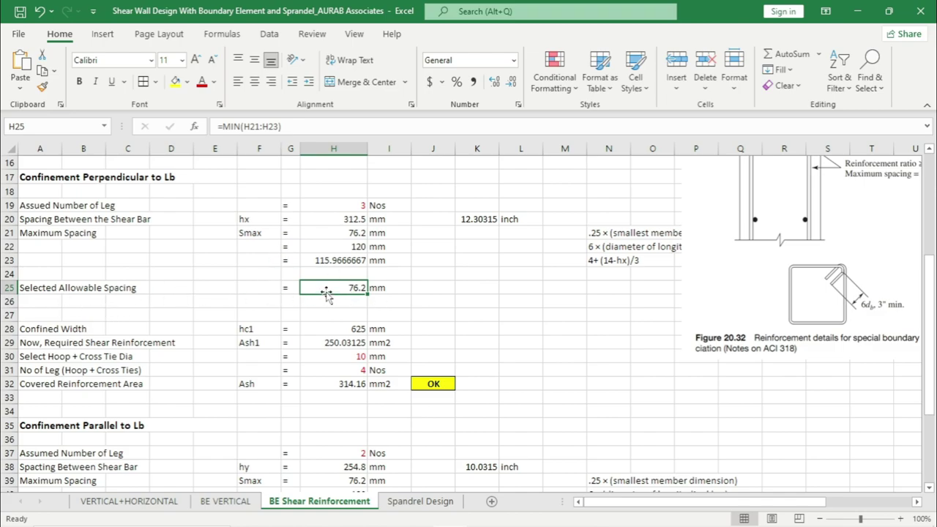
pyautogui.click(268, 290)
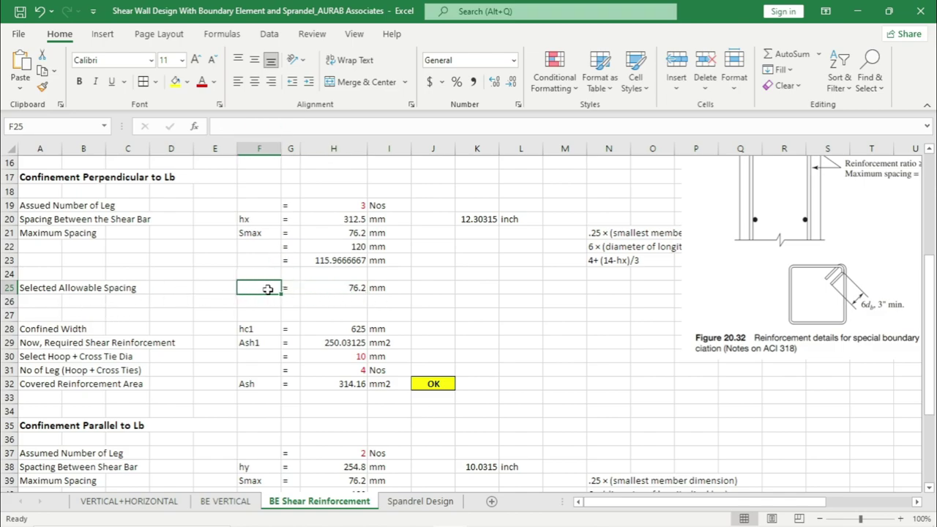
pyautogui.write('S')
pyautogui.click(477, 314)
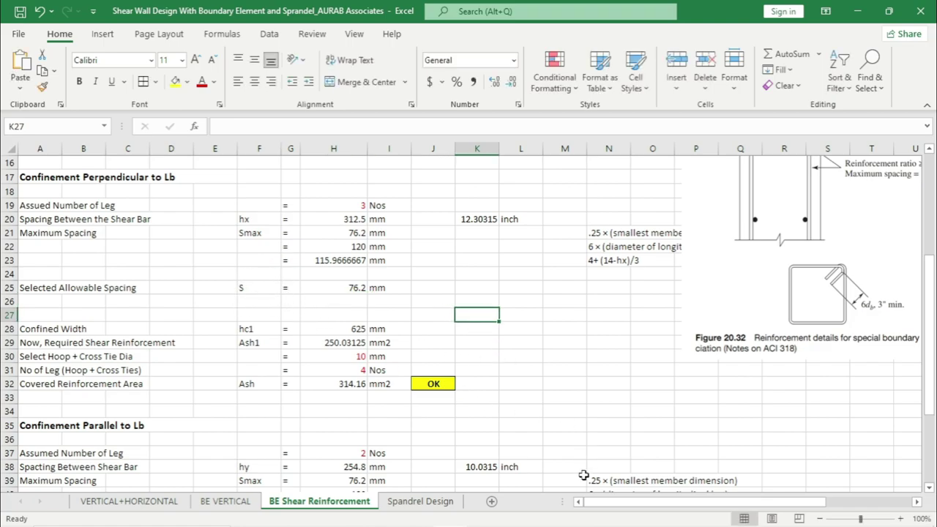
# Step: Compare the required Ash1 formula with the Ash expression in Figure 20.31 and review the number of hoop and cross-tie legs
pyautogui.click(327, 344)
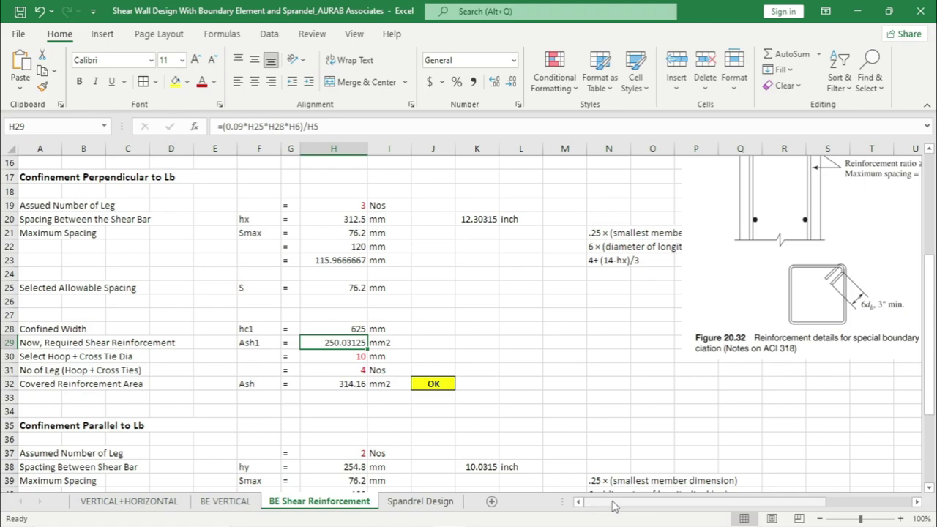
pyautogui.moveTo(617, 507); pyautogui.dragTo(702, 504)
pyautogui.scroll(5, 618, 223)
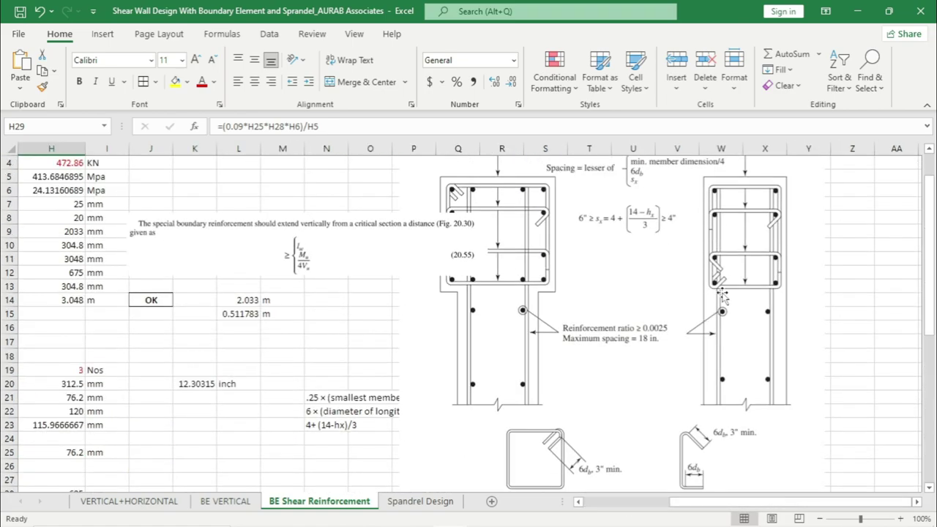
pyautogui.scroll(1, 619, 223)
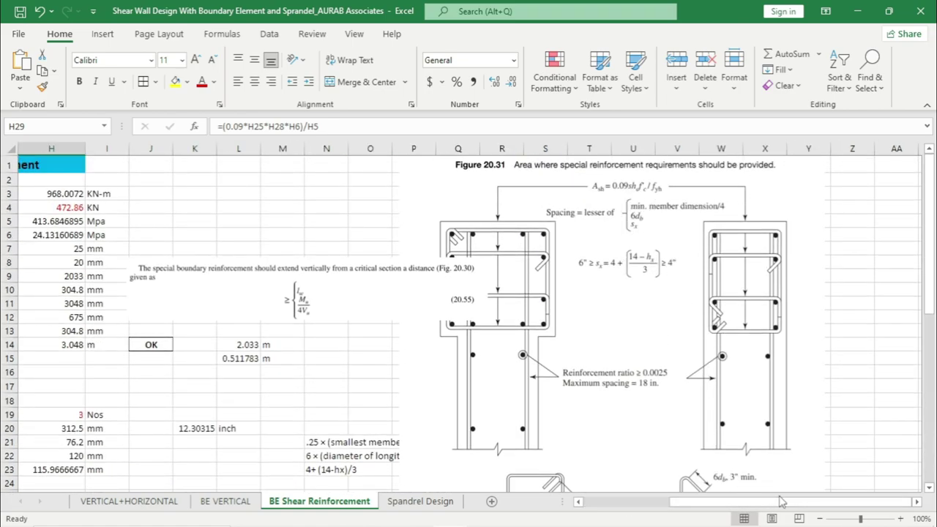
pyautogui.moveTo(798, 506); pyautogui.dragTo(714, 507)
pyautogui.scroll(-2, 407, 357)
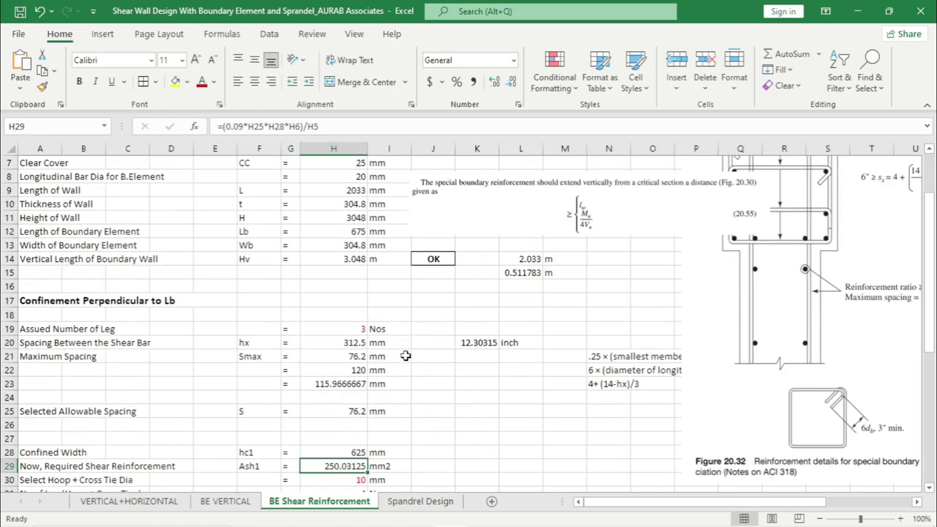
pyautogui.scroll(1, 388, 347)
pyautogui.scroll(-3, 396, 366)
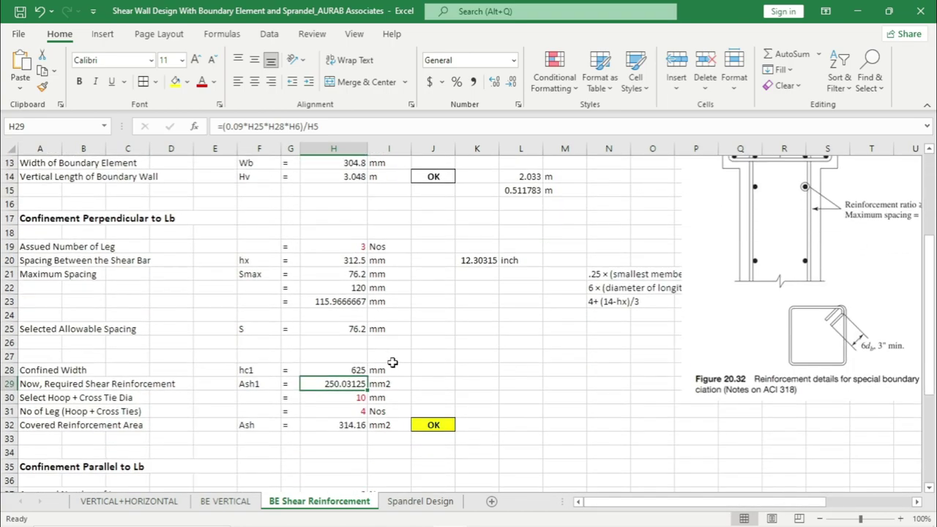
pyautogui.scroll(1, 352, 240)
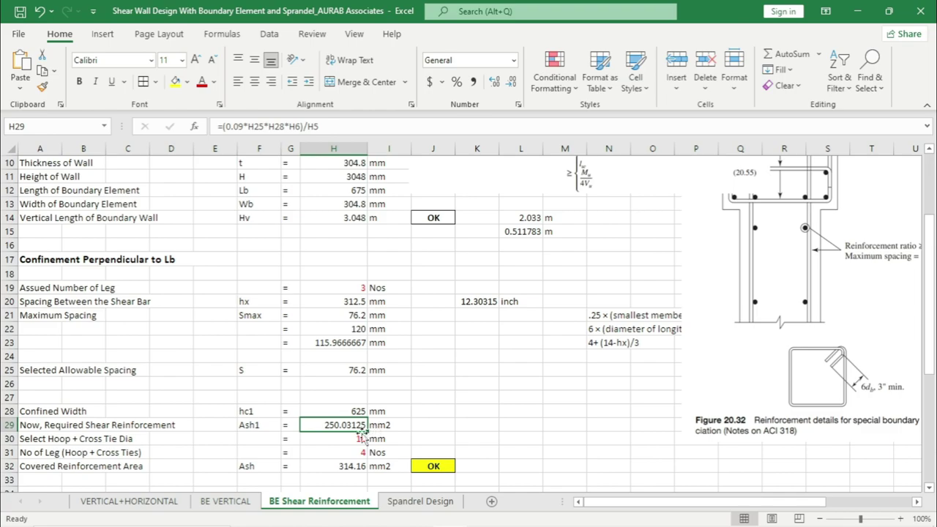
pyautogui.click(356, 454)
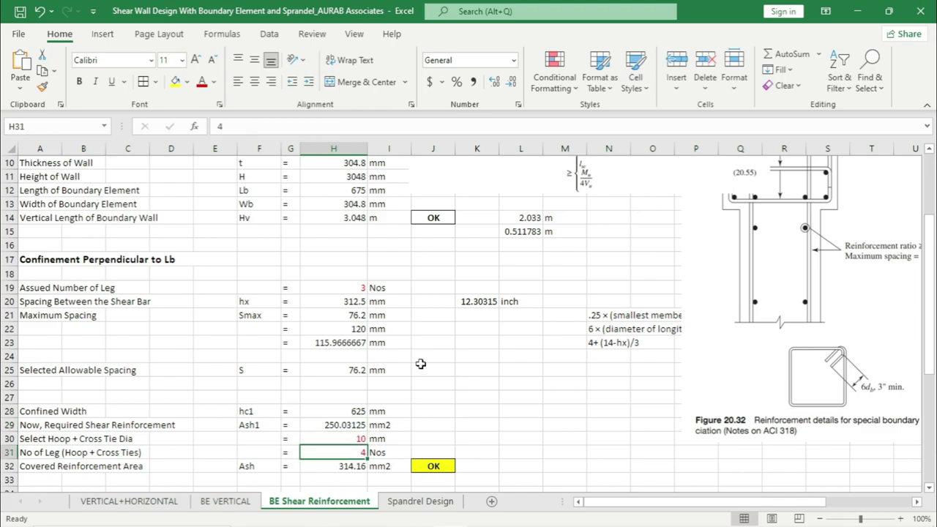
pyautogui.scroll(-1, 421, 363)
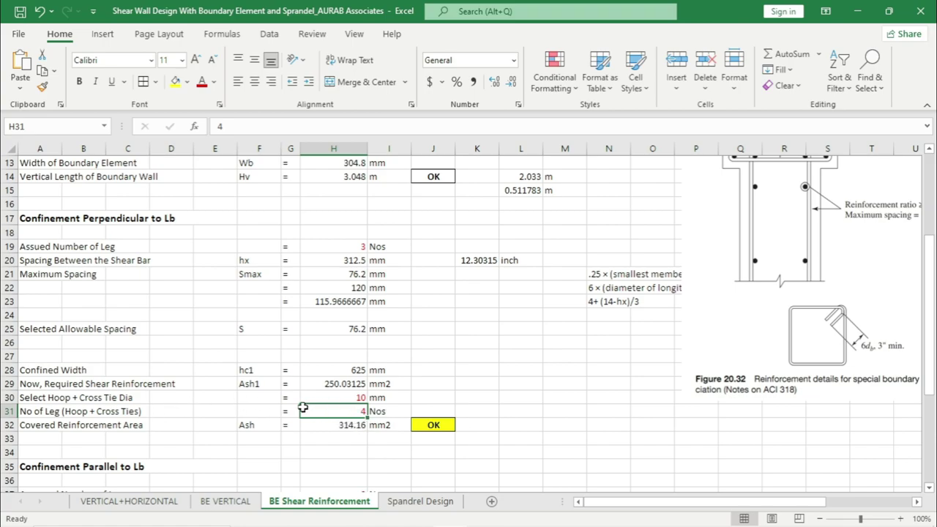
# Step: Try a hoop and cross-tie diameter of 12 mm with 3 legs for the confinement perpendicular to Lb
pyautogui.click(349, 398)
pyautogui.click(373, 397)
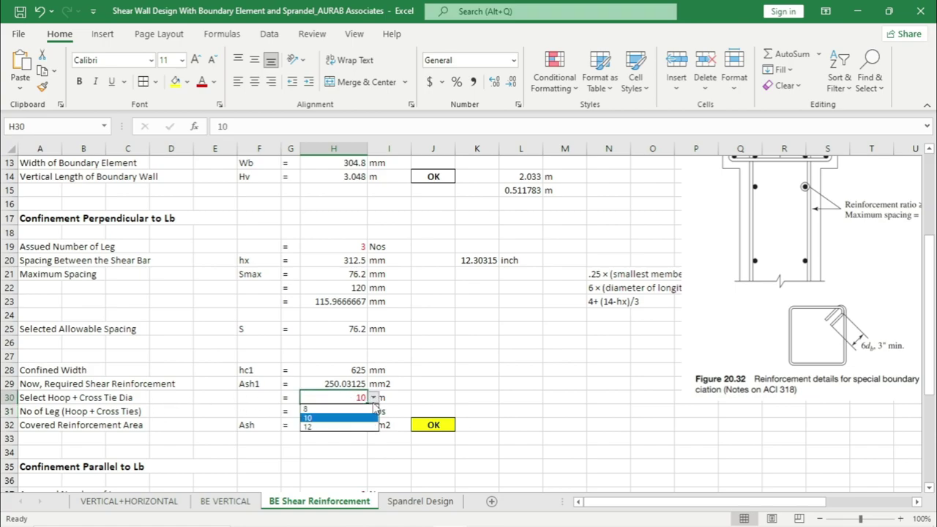
pyautogui.click(337, 418)
pyautogui.click(505, 368)
pyautogui.click(353, 415)
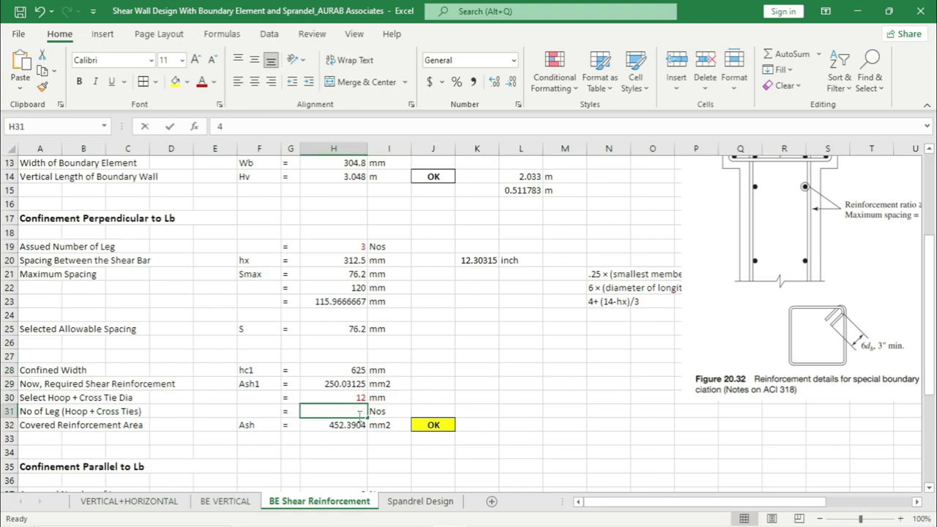
pyautogui.write('3')
pyautogui.click(564, 397)
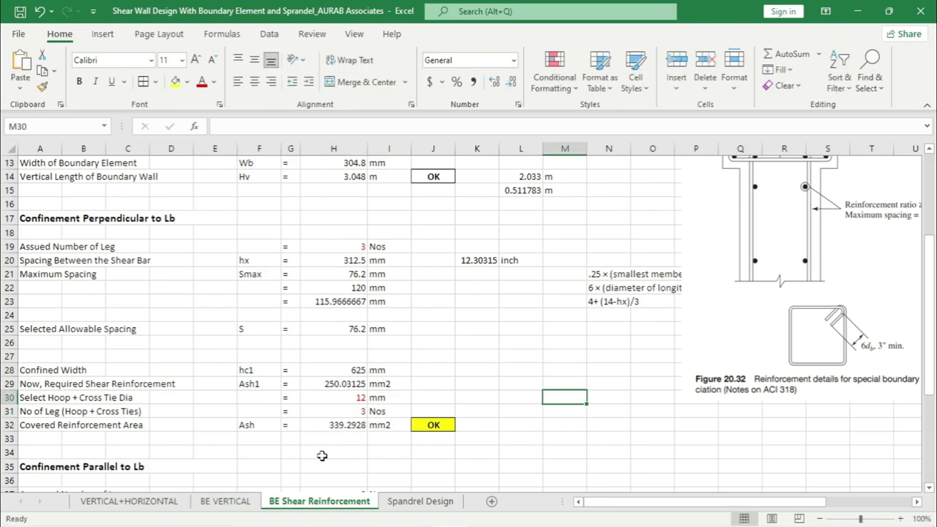
# Step: Set the hoop and cross-tie diameter to 10 mm and the number of legs to 4 for the confinement perpendicular to Lb
pyautogui.click(358, 398)
pyautogui.click(374, 397)
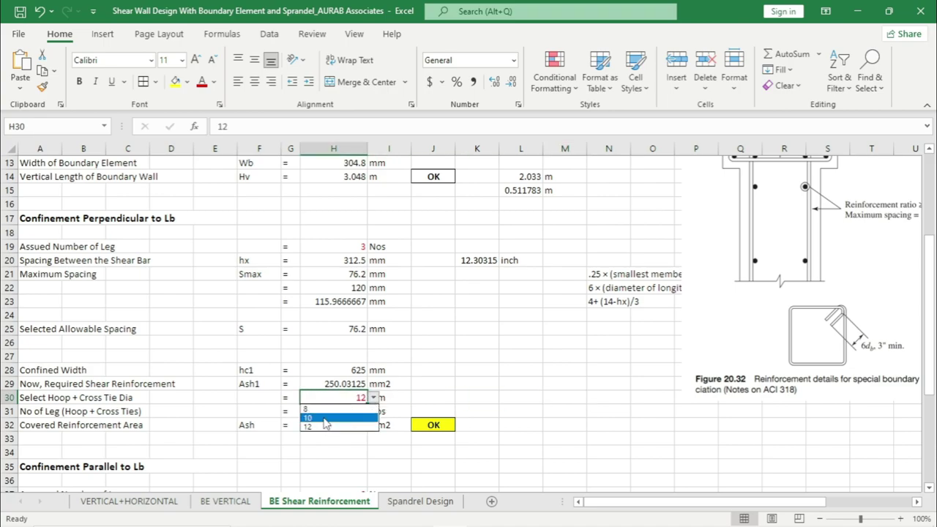
pyautogui.click(343, 411)
pyautogui.click(564, 384)
pyautogui.click(355, 411)
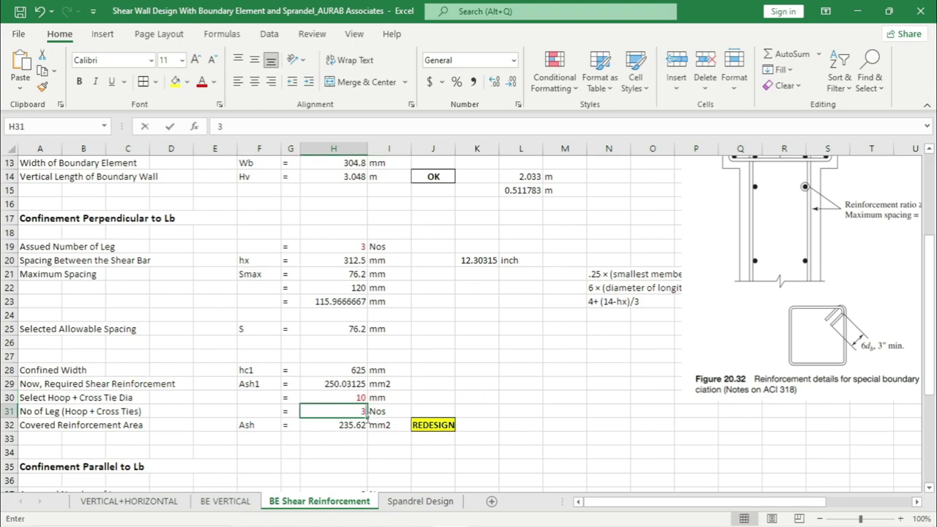
pyautogui.write('4')
pyautogui.click(520, 411)
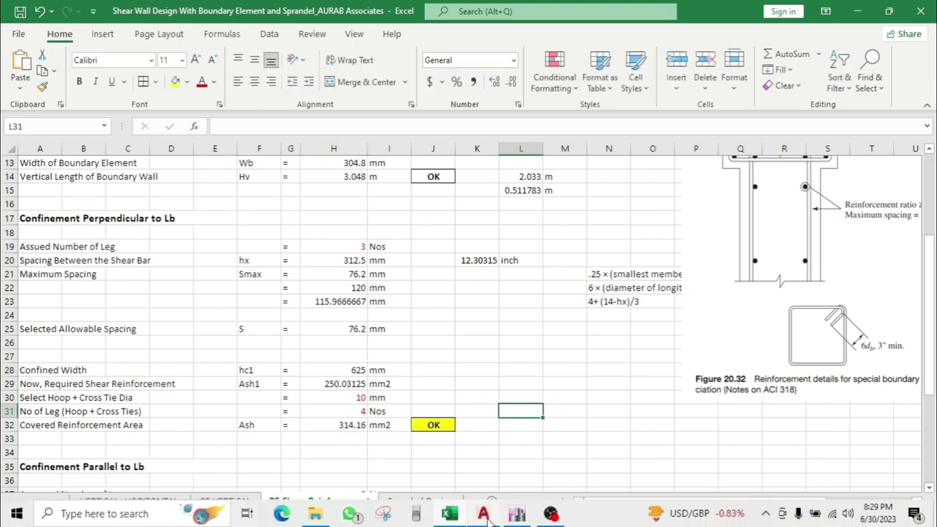
# Step: Switch to AutoCAD and draw a rectangular inner hoop joining the four middle bars of the left boundary element
pyautogui.click(483, 513)
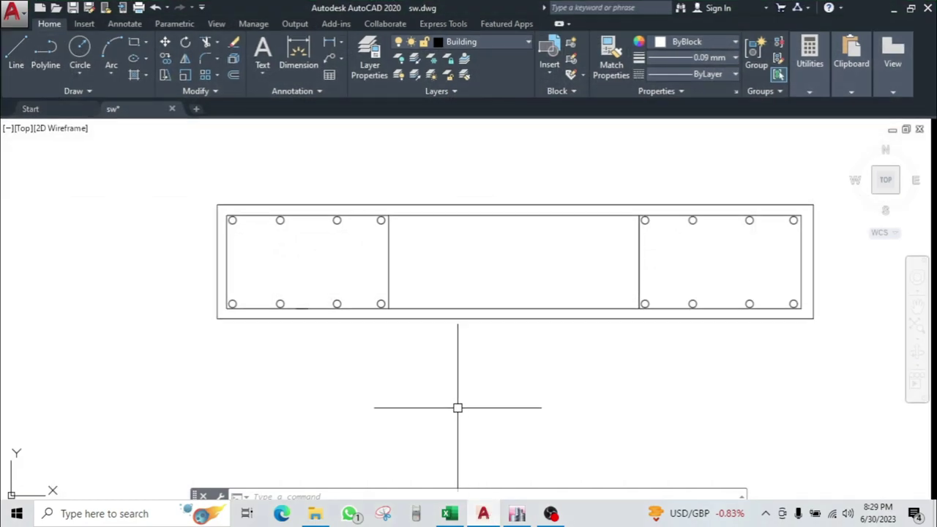
pyautogui.click(138, 44)
pyautogui.scroll(2, 298, 234)
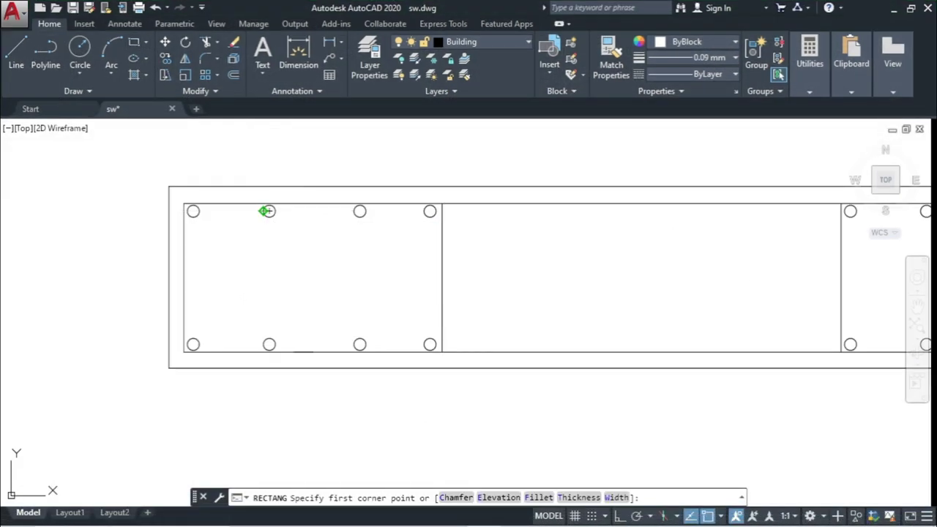
pyautogui.click(267, 211)
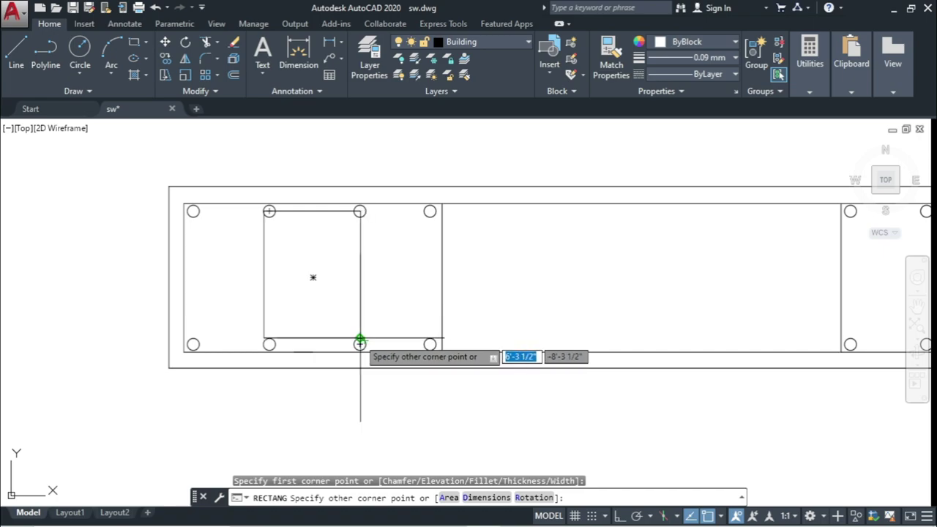
pyautogui.press('Escape')
pyautogui.scroll(-5, 659, 336)
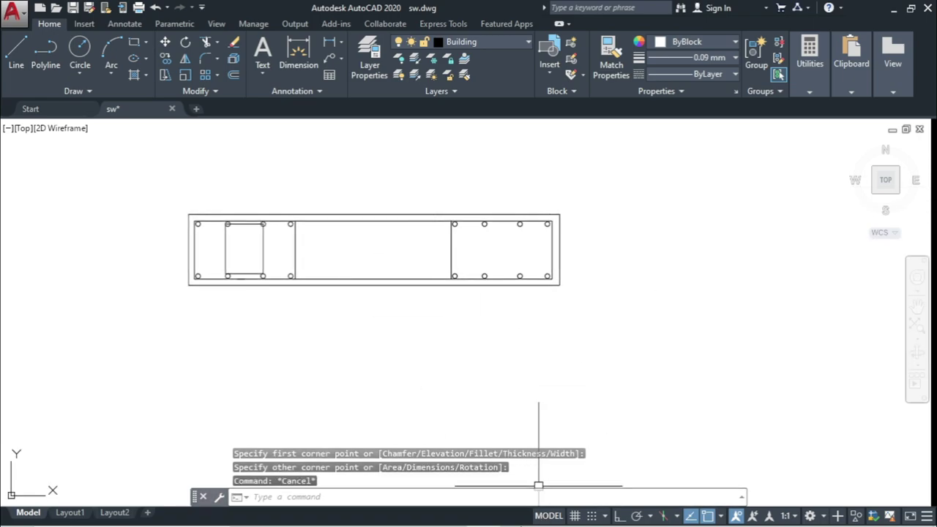
# Step: Return to the Excel workbook and look at the Confinement Parallel to Lb section
pyautogui.moveTo(549, 523)
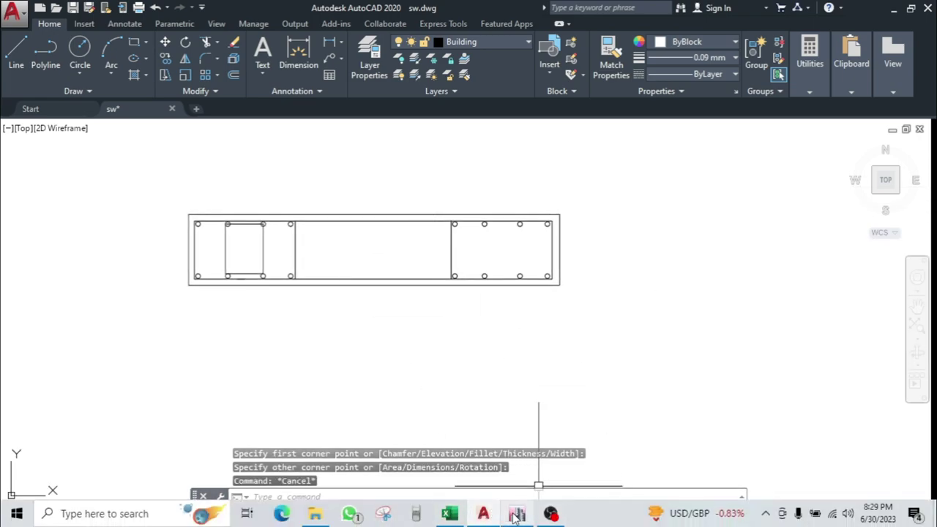
pyautogui.click(450, 514)
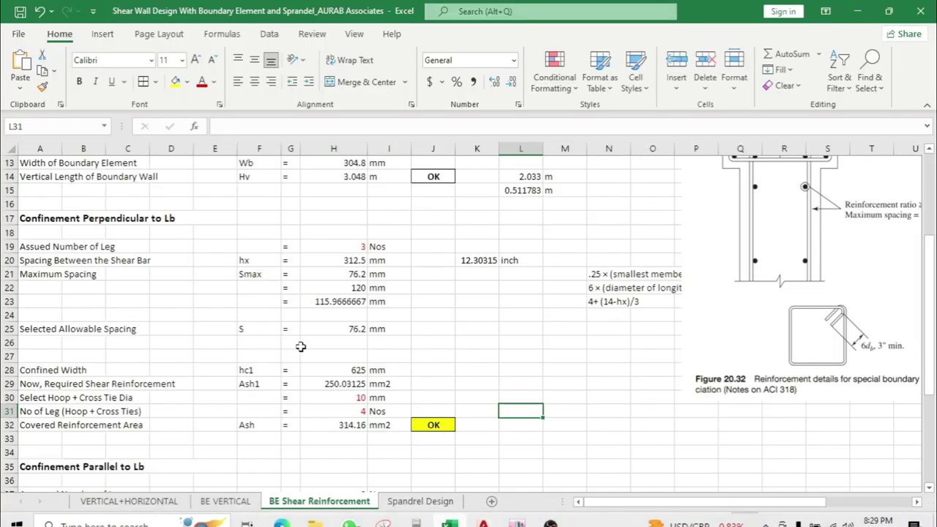
pyautogui.scroll(-4, 300, 346)
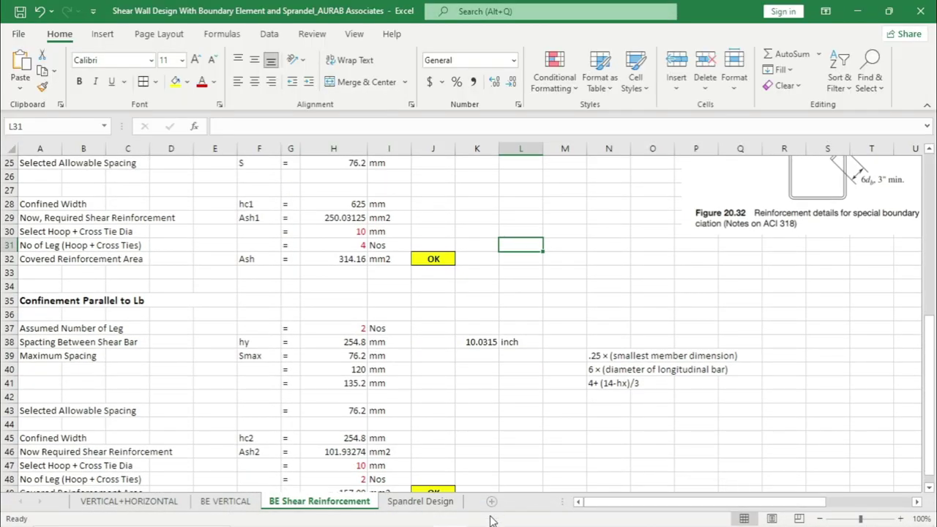
# Step: Switch to AutoCAD and draw a horizontal rectangular tie spanning the left boundary element between its upper and lower bars
pyautogui.click(486, 516)
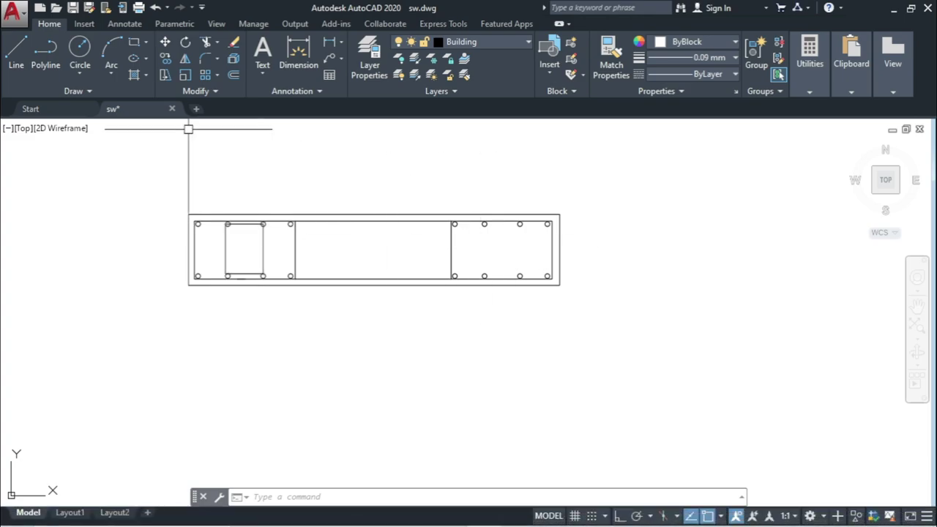
pyautogui.click(134, 41)
pyautogui.scroll(2, 465, 247)
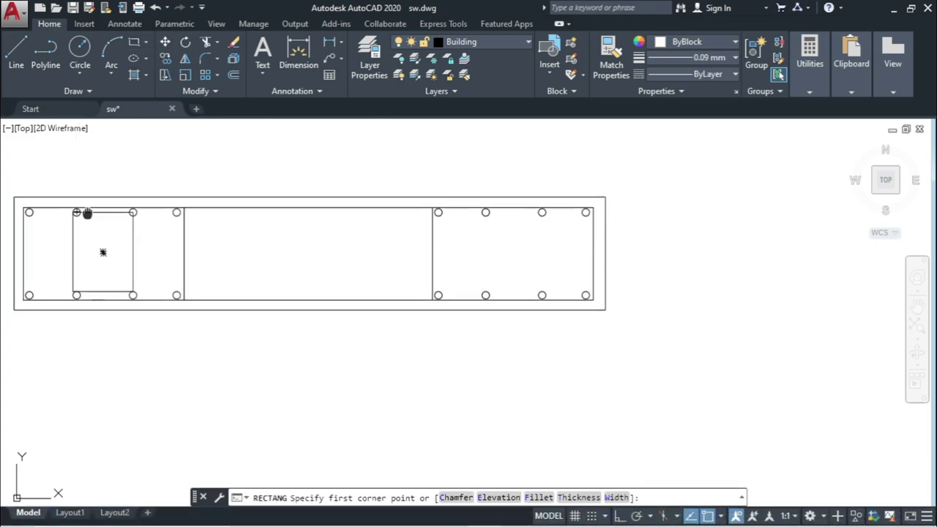
pyautogui.moveTo(88, 213); pyautogui.dragTo(268, 224, button='middle')
pyautogui.click(204, 236)
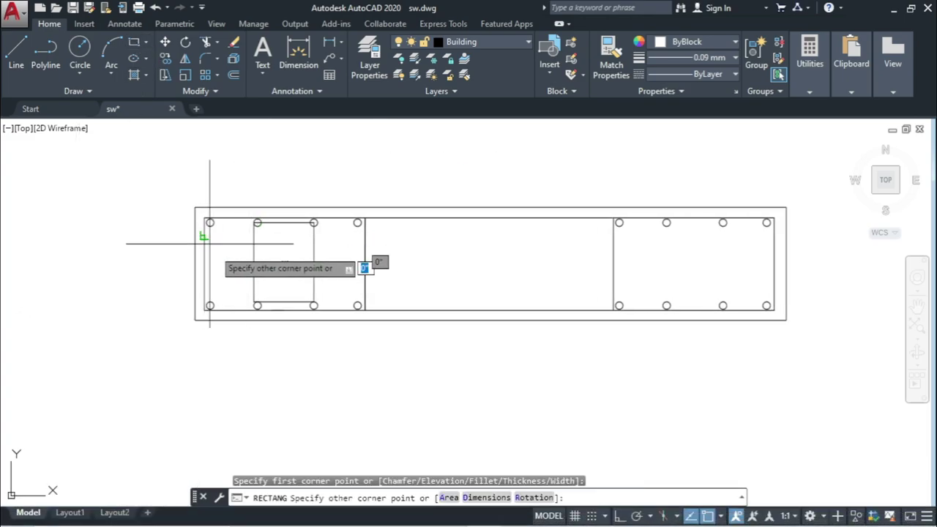
pyautogui.click(366, 287)
pyautogui.press('Escape')
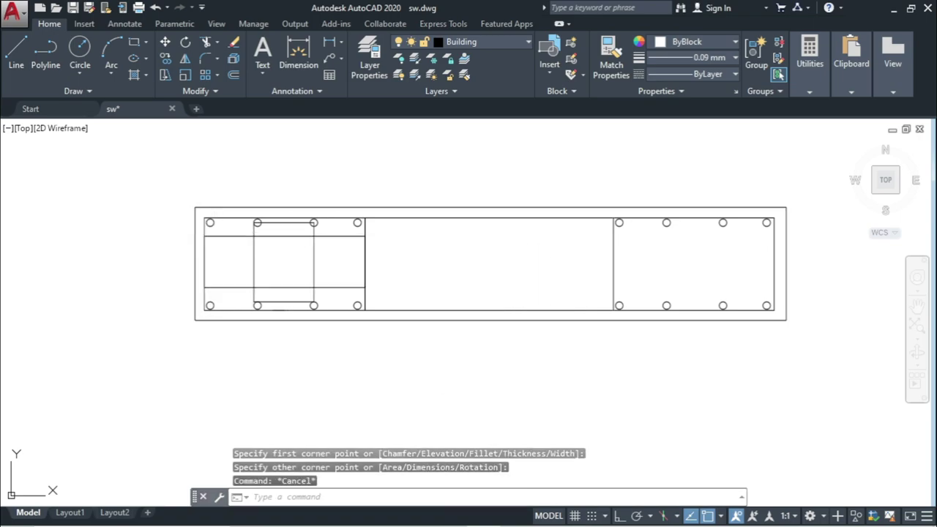
# Step: Erase the horizontal tie and the inner hoop rectangle from the left boundary element
pyautogui.click(251, 236)
pyautogui.press('Delete')
pyautogui.click(335, 268)
pyautogui.click(230, 251)
pyautogui.press('Delete')
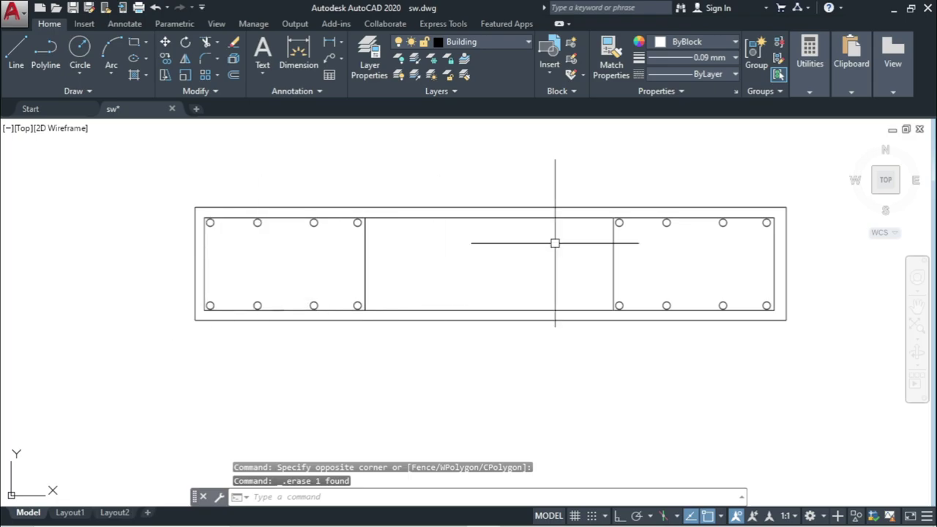
# Step: Return to the Excel workbook and review the assumed legs, hy, maximum spacing and selected allowable spacing formulas for the confinement parallel to Lb
pyautogui.click(895, 9)
pyautogui.scroll(-2, 396, 371)
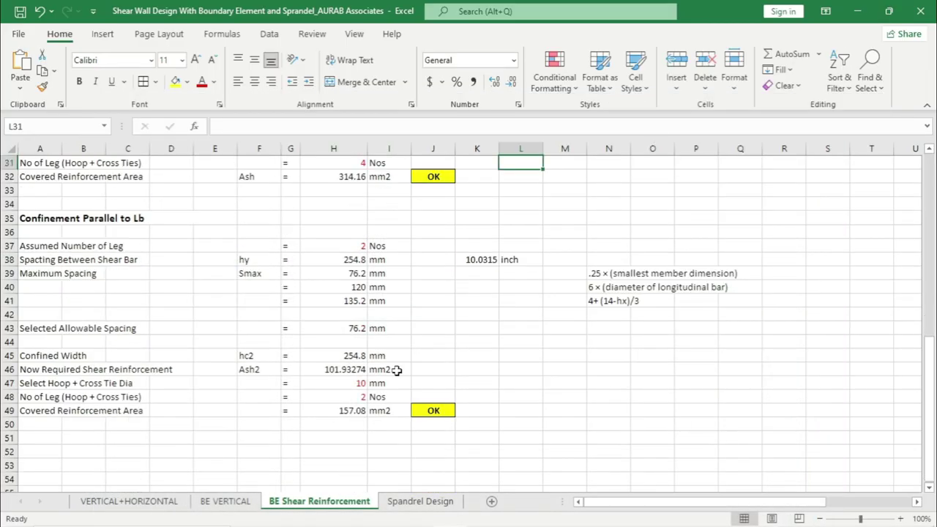
pyautogui.scroll(-1, 396, 371)
pyautogui.scroll(1, 397, 371)
pyautogui.click(360, 247)
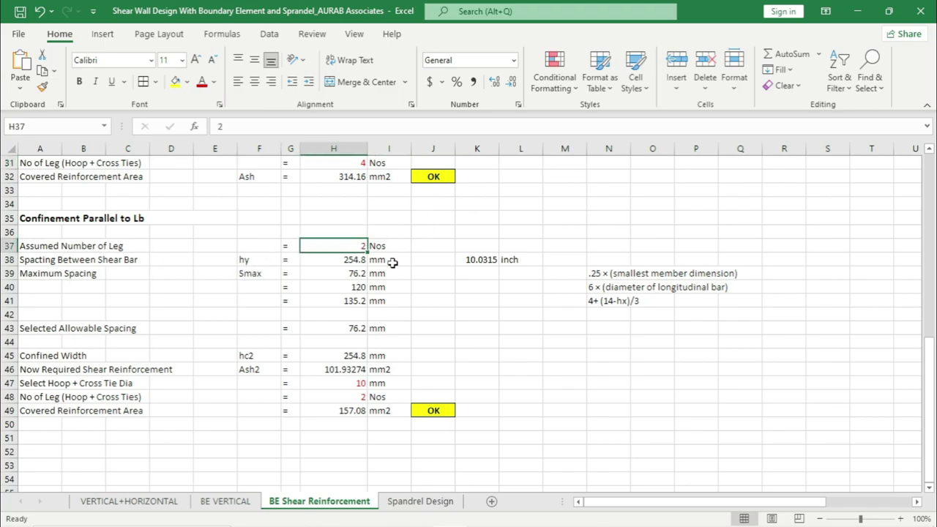
pyautogui.click(333, 262)
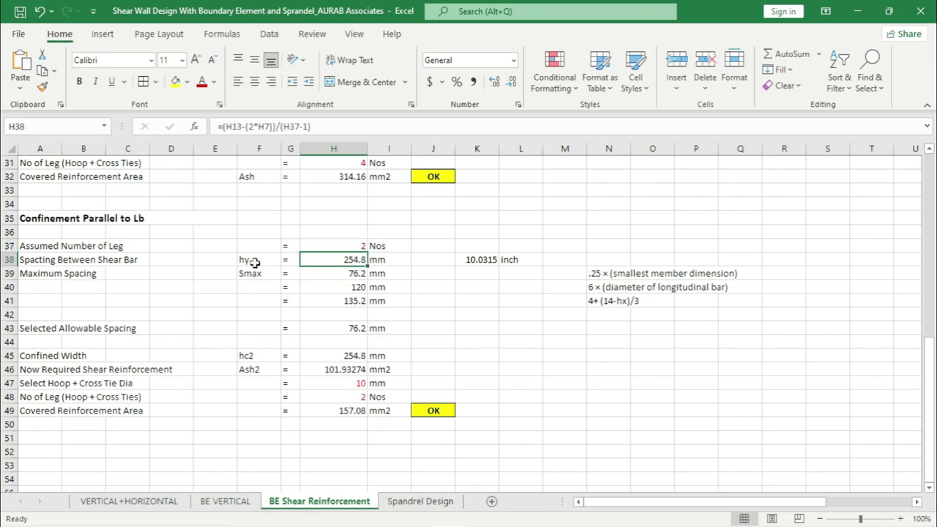
pyautogui.click(356, 273)
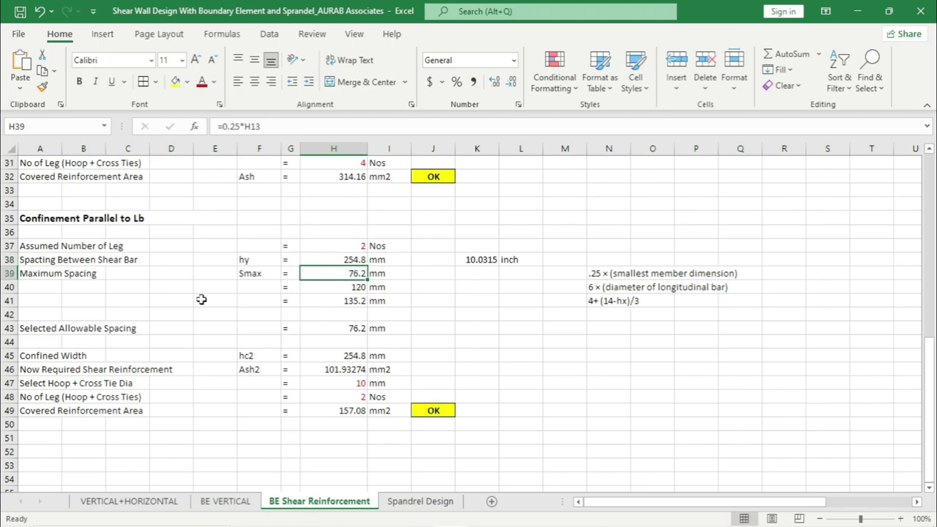
pyautogui.click(359, 302)
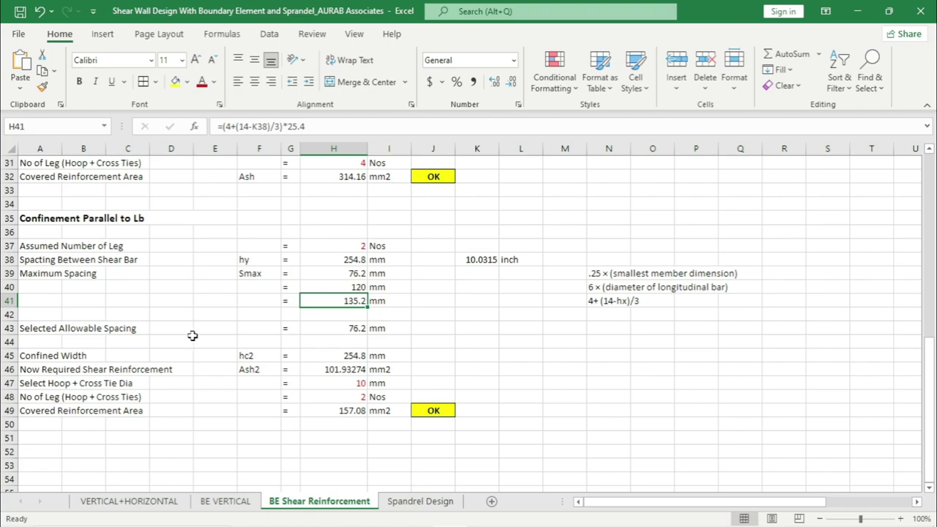
pyautogui.click(351, 329)
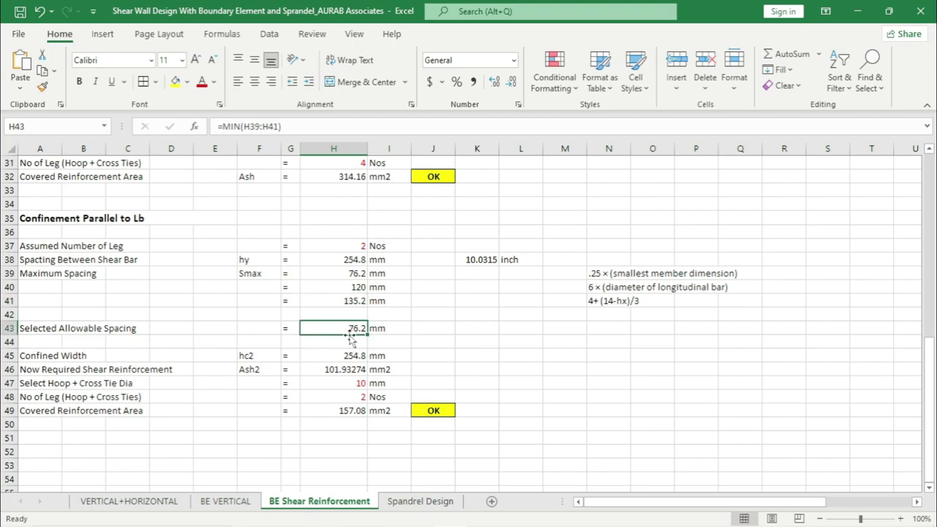
pyautogui.click(488, 325)
pyautogui.click(350, 329)
# Step: Check the required Ash2 formula, hoop and cross-tie diameter, number of legs and covered reinforcement area for the confinement parallel to Lb
pyautogui.click(351, 369)
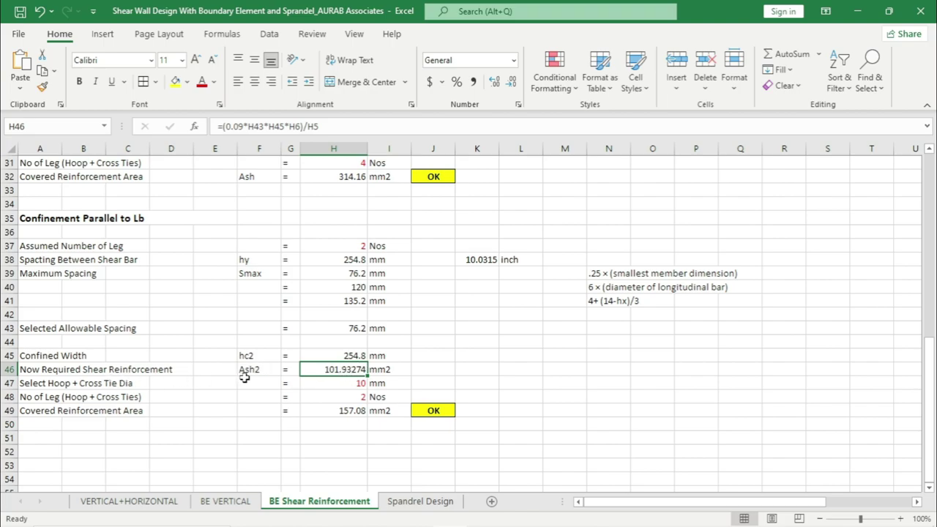
pyautogui.click(305, 385)
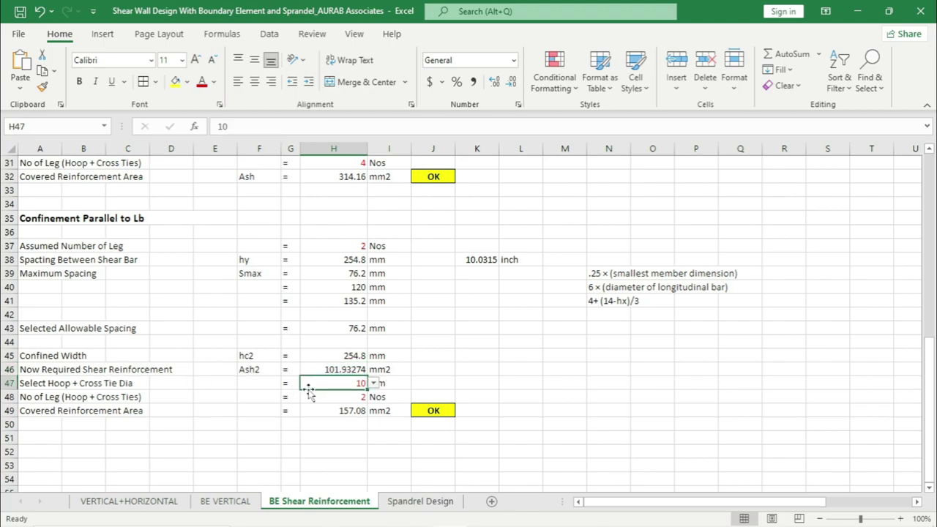
pyautogui.click(357, 398)
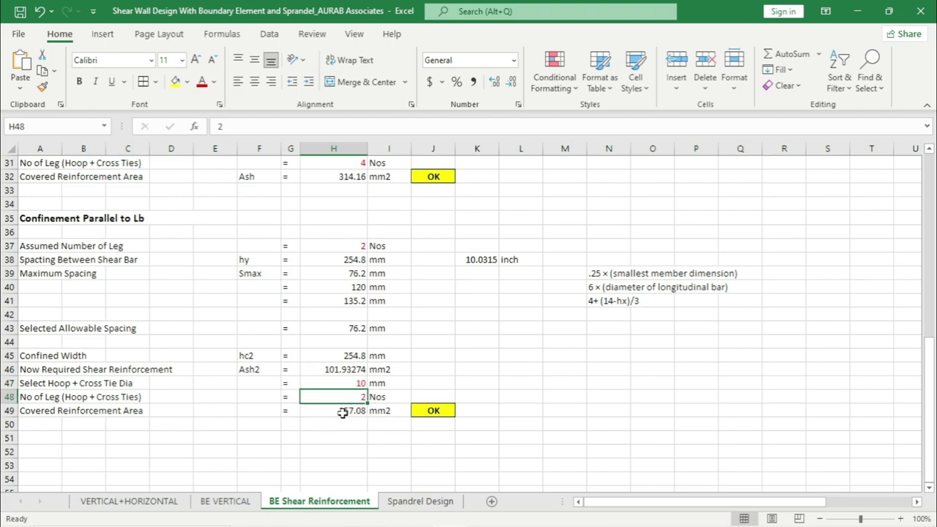
pyautogui.click(337, 413)
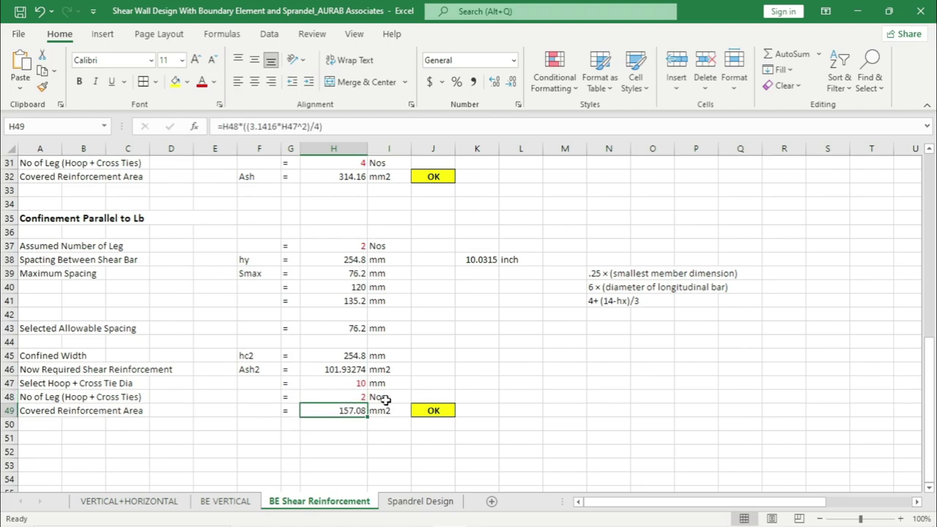
pyautogui.click(351, 443)
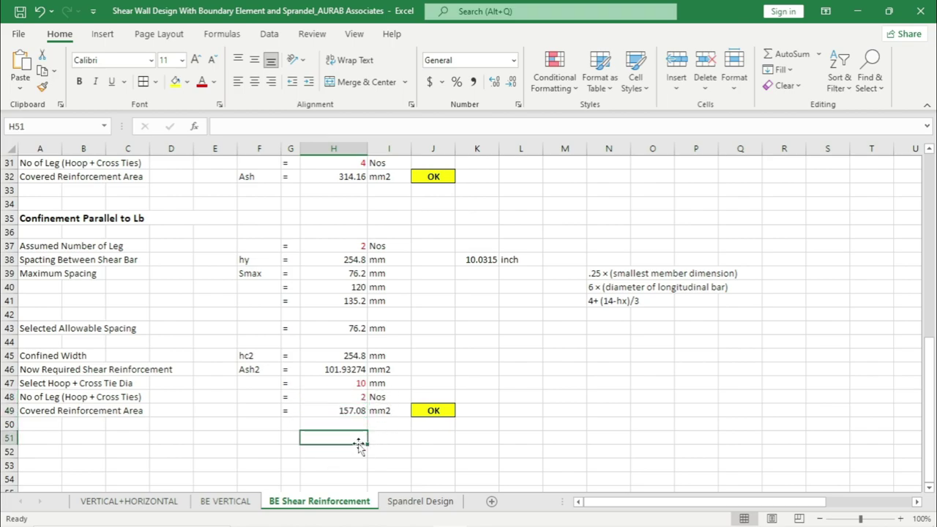
pyautogui.click(326, 407)
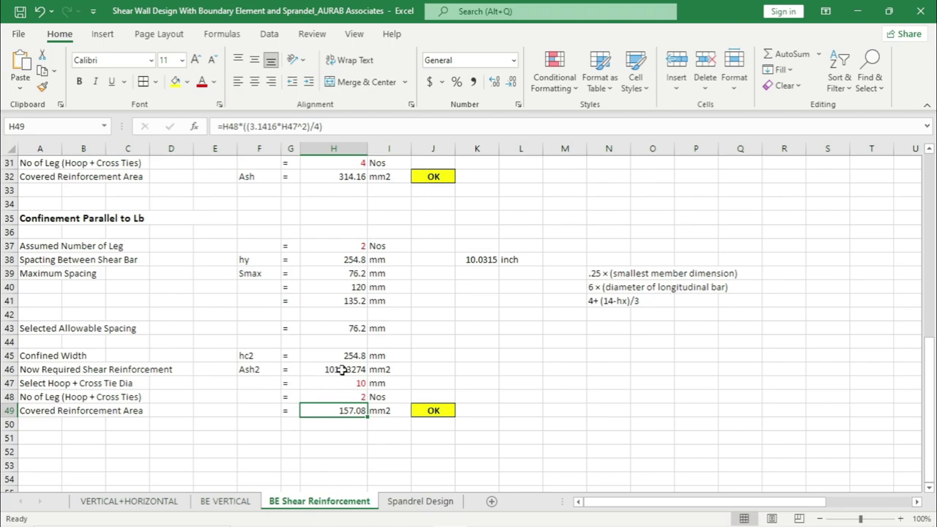
pyautogui.click(342, 370)
# Step: Switch to the shear wall section drawing in AutoCAD
pyautogui.moveTo(481, 523)
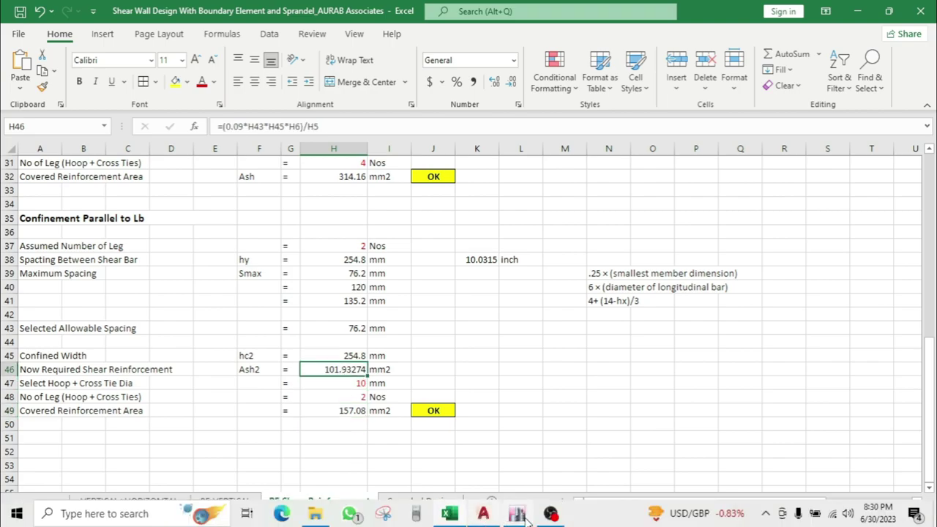
pyautogui.click(489, 516)
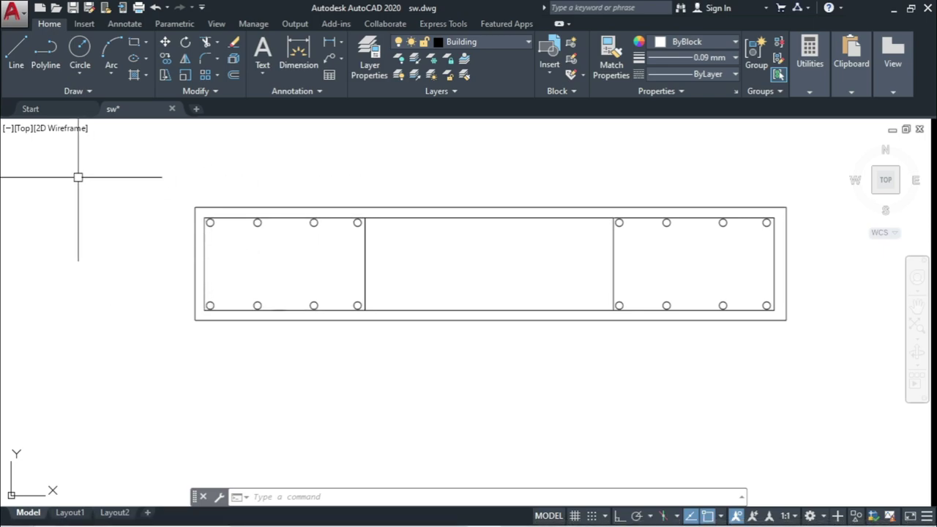
pyautogui.click(16, 50)
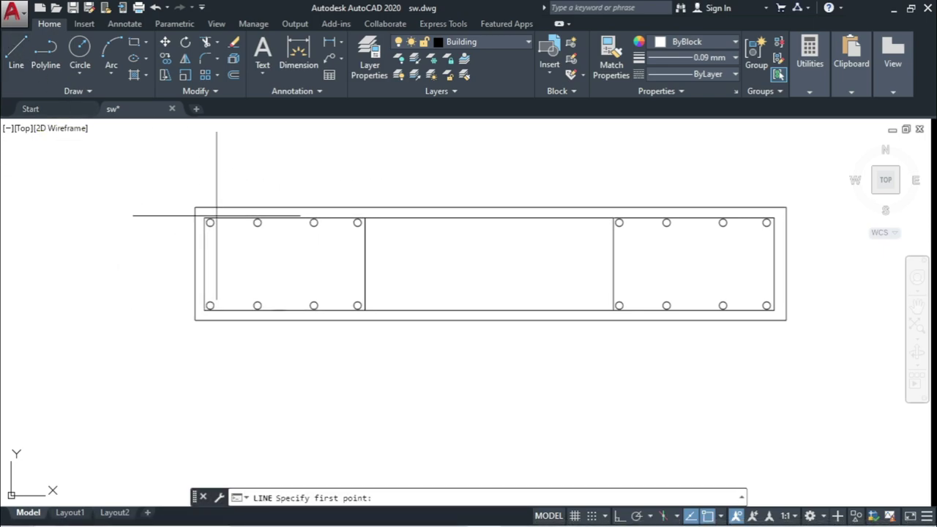
pyautogui.click(204, 264)
pyautogui.press('Escape')
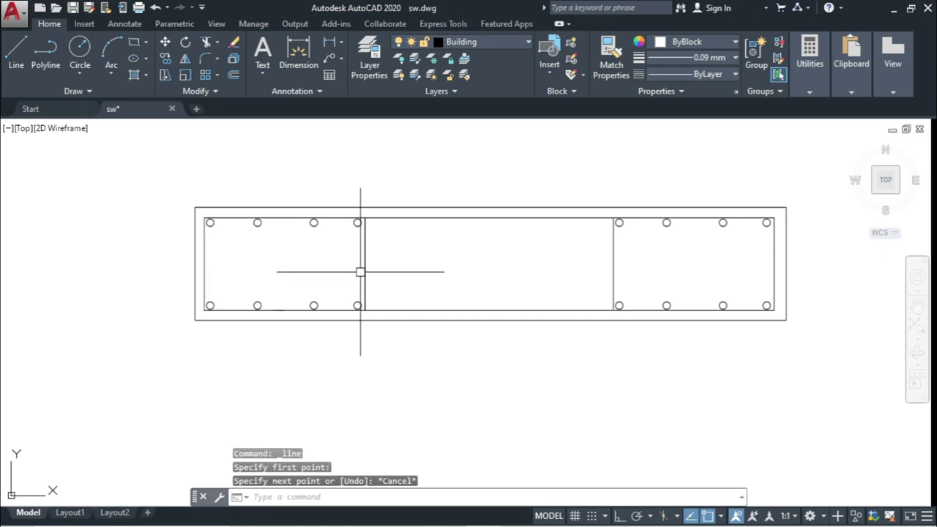
# Step: Draw a rectangular inner hoop from the second upper bar to the third lower bar of the left boundary element
pyautogui.click(134, 42)
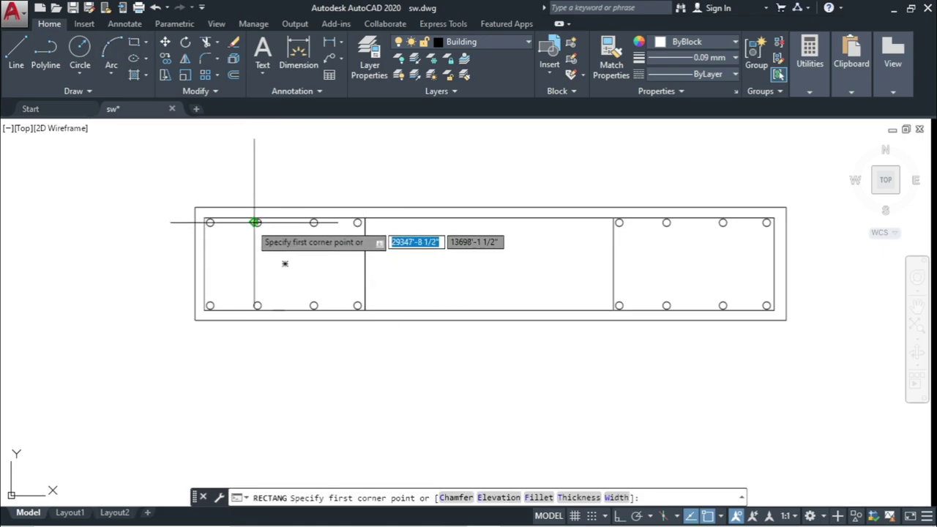
pyautogui.click(255, 222)
pyautogui.click(313, 306)
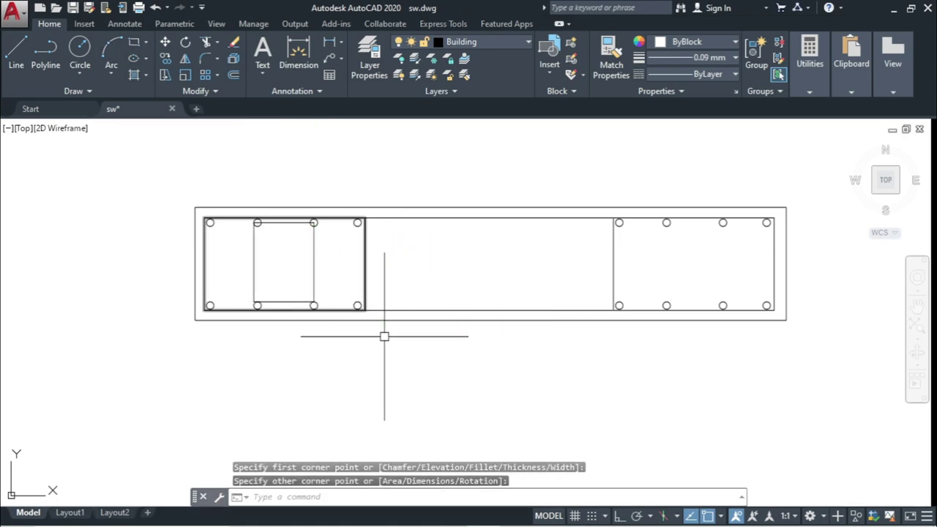
pyautogui.press('Escape')
pyautogui.scroll(-3, 576, 375)
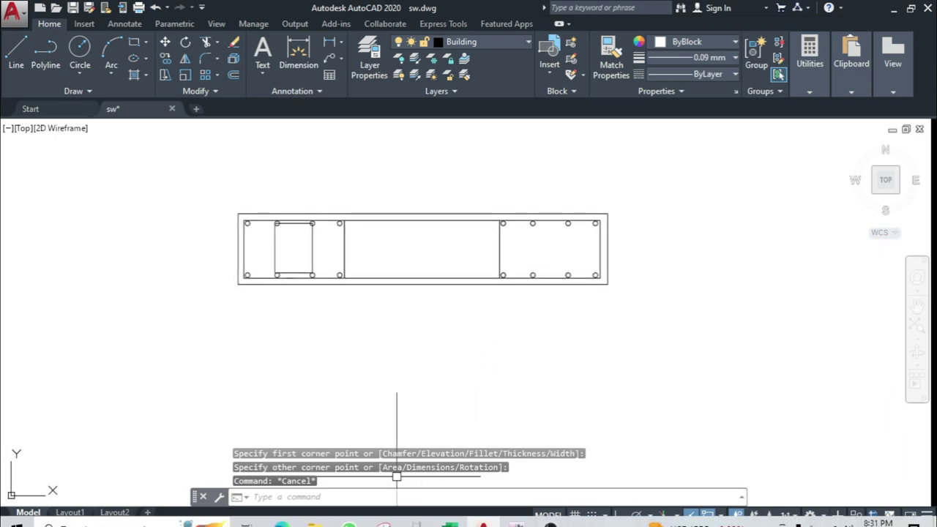
# Step: Switch to ETABS, display the Spandrel Longitudinal Reinforcing design output, and inspect the required areas on the core wall spandrels in the 3-D view
pyautogui.moveTo(469, 514)
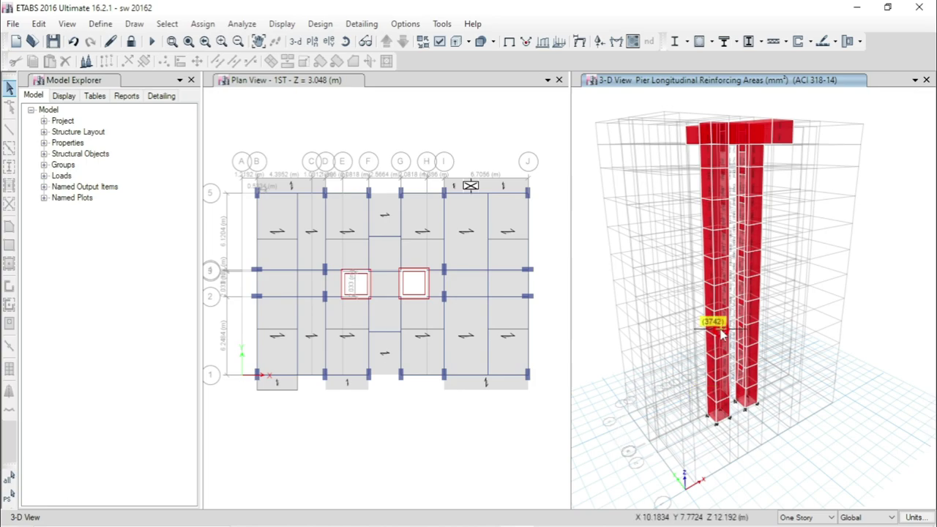
pyautogui.click(322, 24)
pyautogui.moveTo(357, 157)
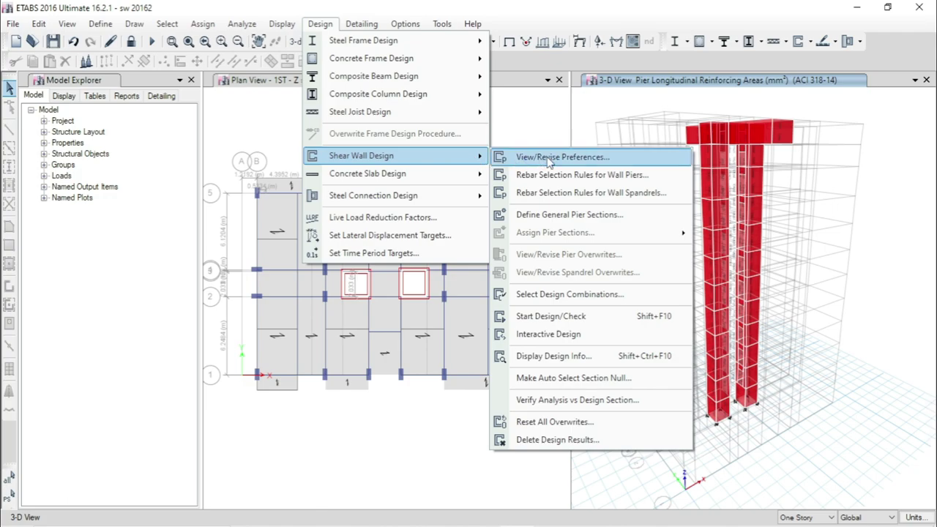
pyautogui.click(559, 356)
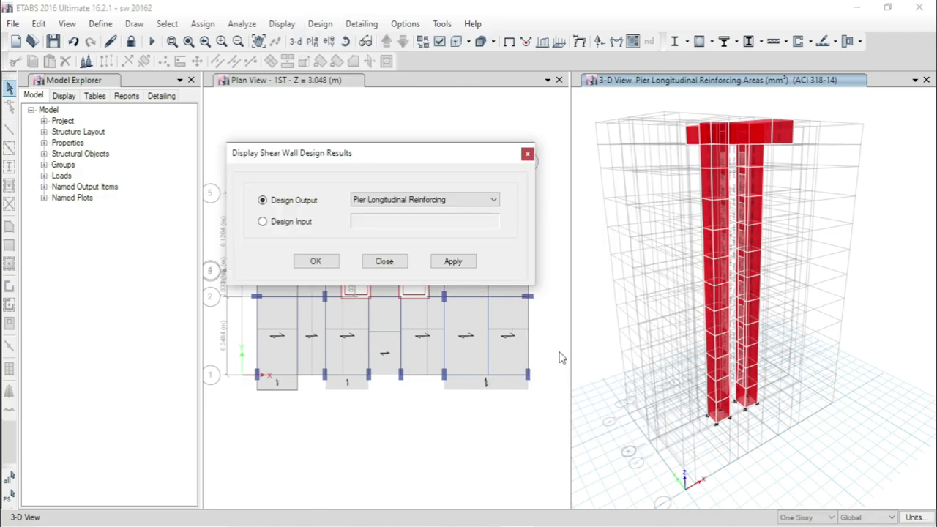
pyautogui.click(388, 200)
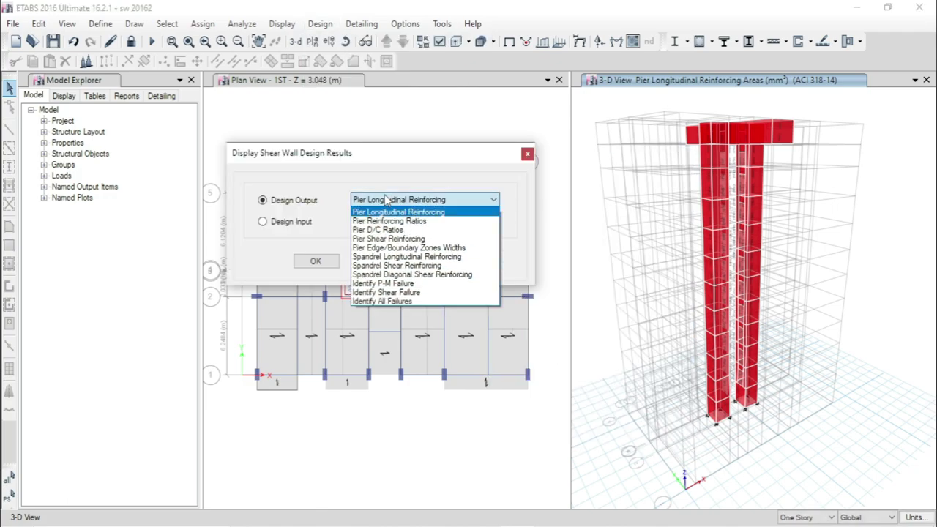
pyautogui.click(407, 256)
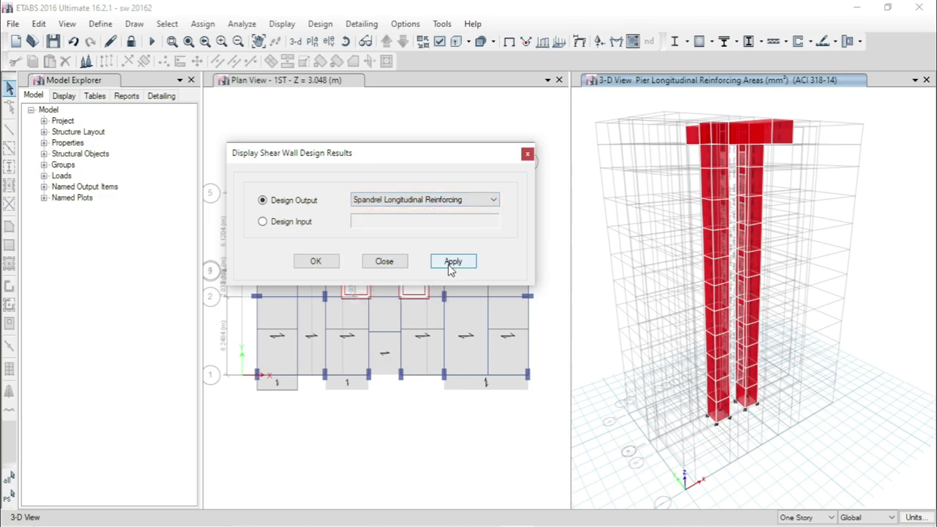
pyautogui.click(453, 262)
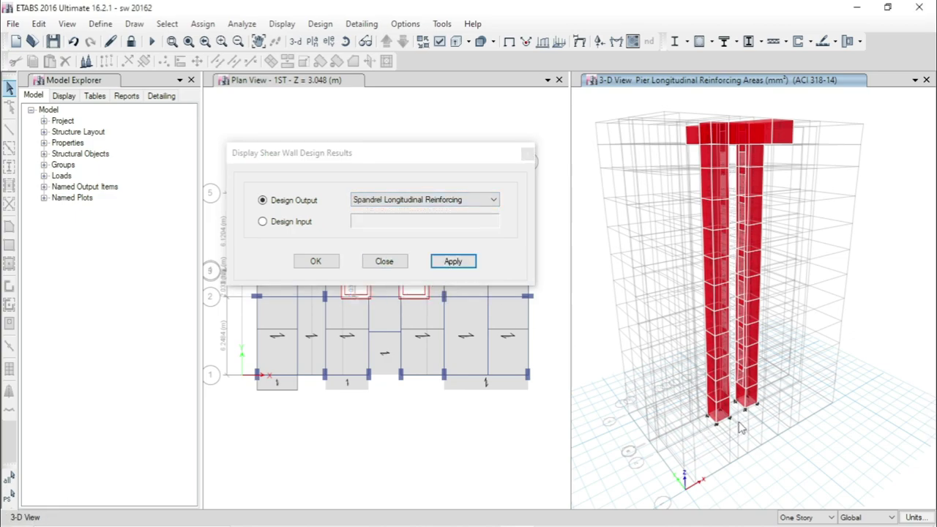
pyautogui.scroll(5, 788, 370)
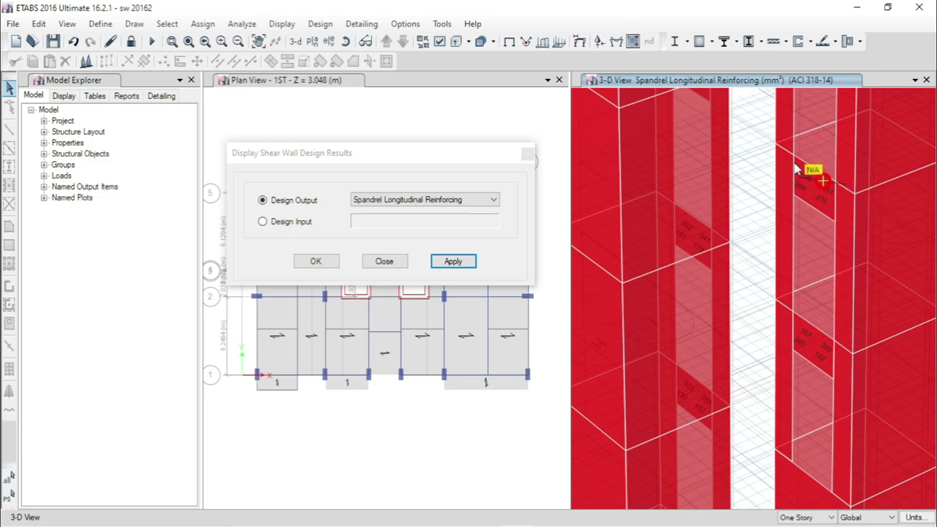
pyautogui.scroll(2, 831, 194)
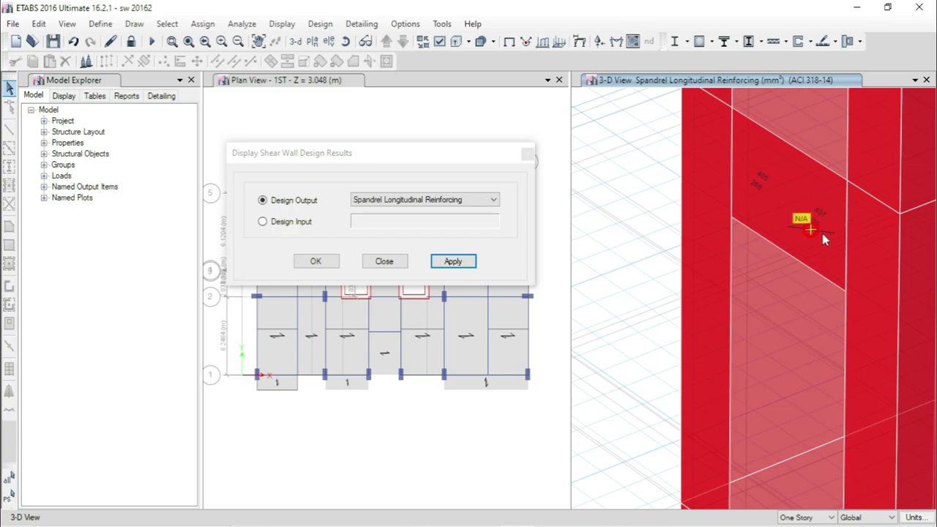
pyautogui.scroll(-4, 815, 282)
pyautogui.scroll(-2, 815, 282)
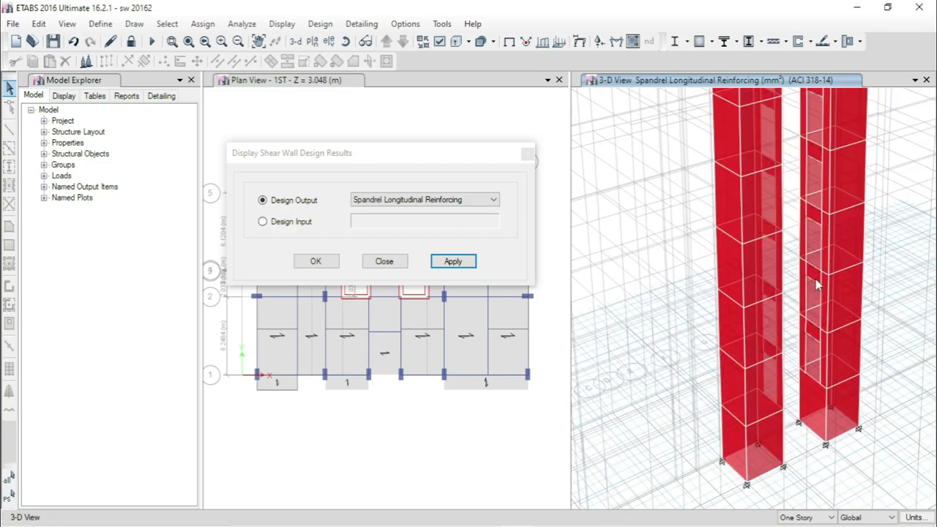
pyautogui.scroll(6, 821, 271)
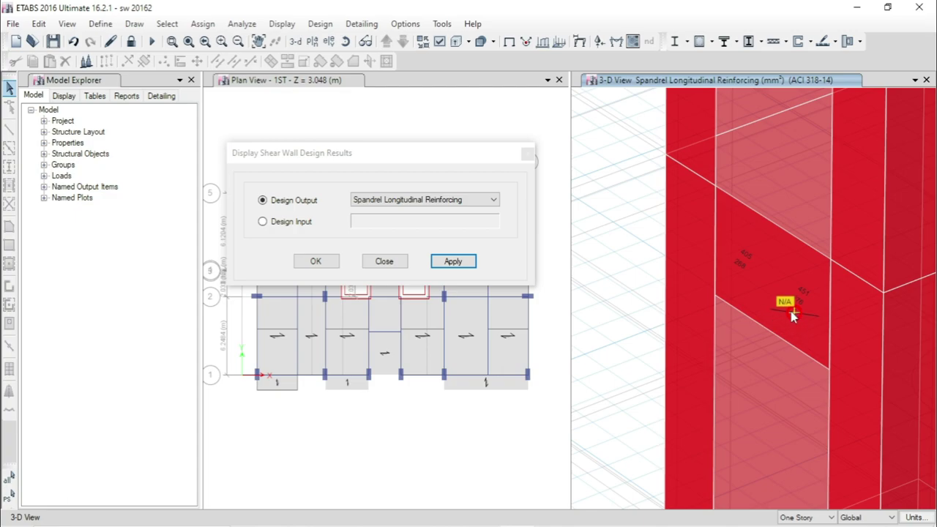
# Step: Switch to the Chrome image results for coupling beam design and open the CYPE StruBIM coupling beam picture for a closer look
pyautogui.click(585, 515)
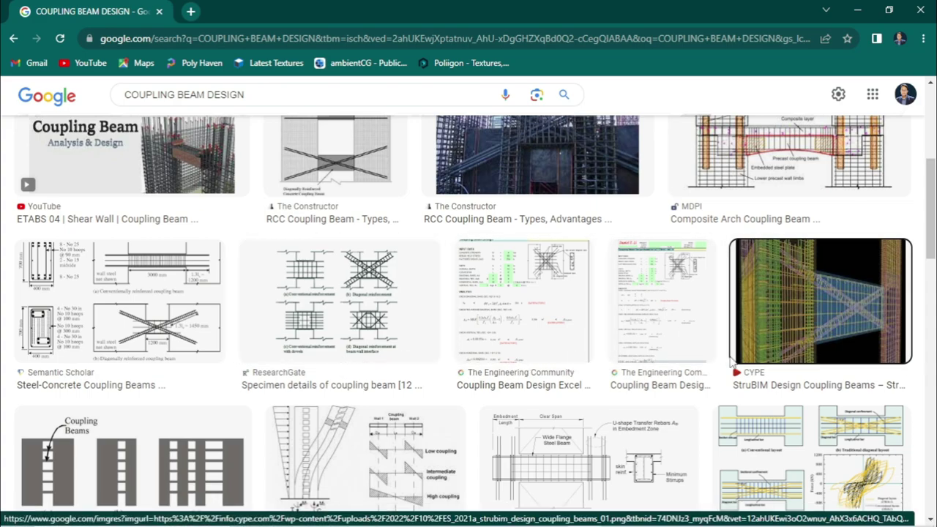
pyautogui.scroll(1, 830, 316)
pyautogui.click(837, 360)
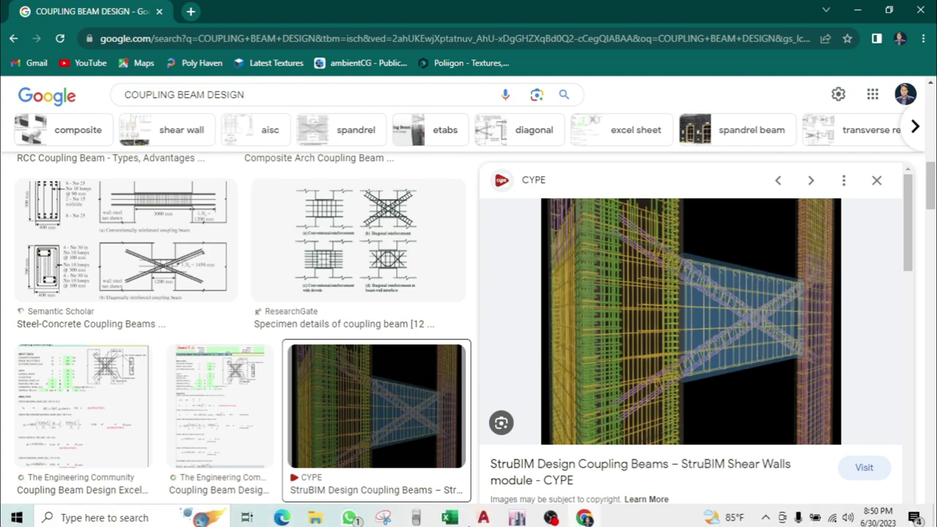
# Step: Return to the Excel Spandrel Design sheet, set the required top flexural rebar area to 451 mm2, and check the required and provided top bars
pyautogui.click(449, 513)
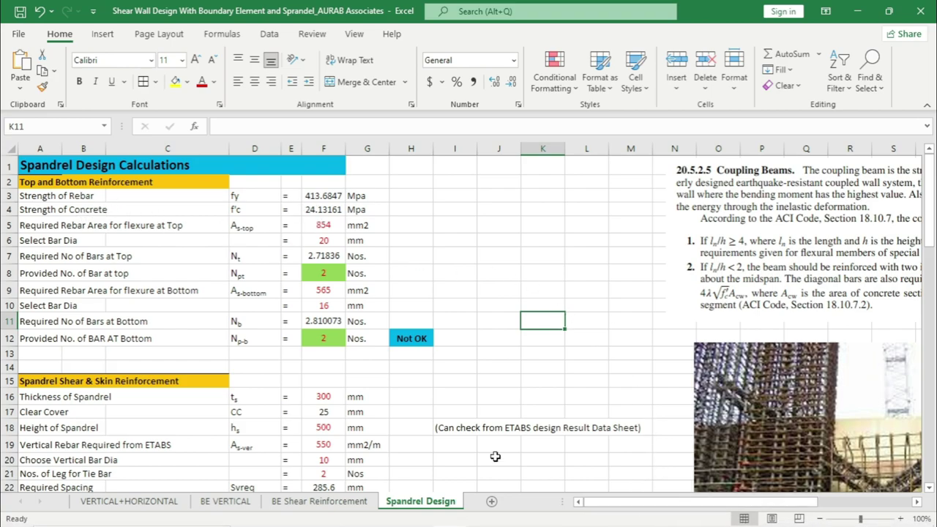
pyautogui.click(27, 225)
pyautogui.click(121, 227)
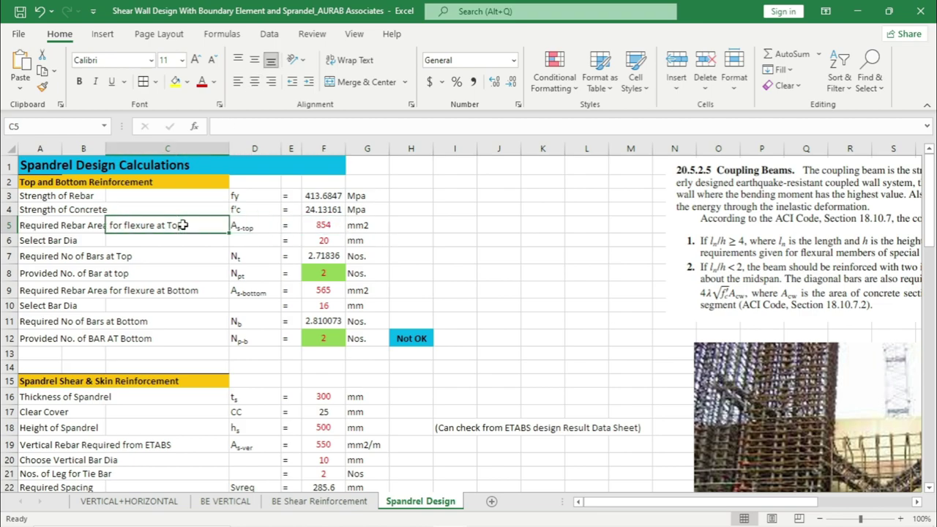
pyautogui.click(328, 227)
pyautogui.write('51')
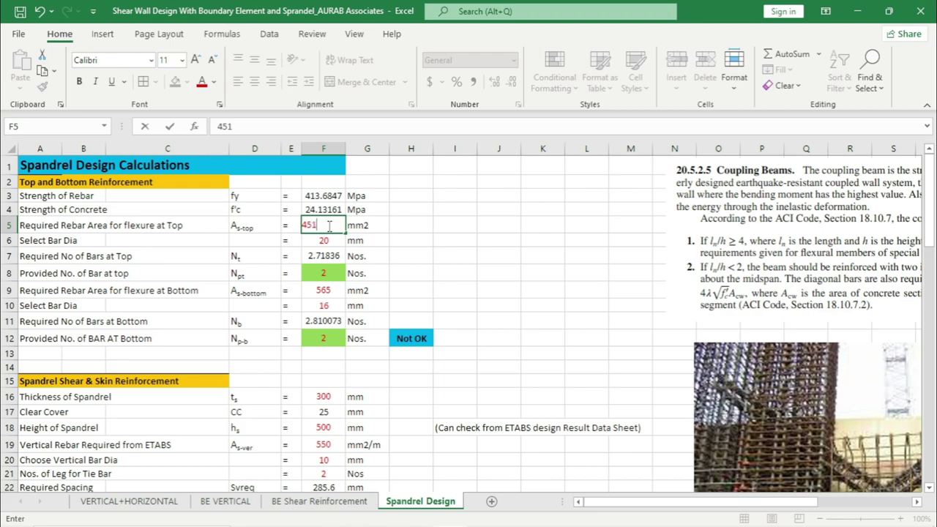
pyautogui.press('Return')
pyautogui.click(500, 257)
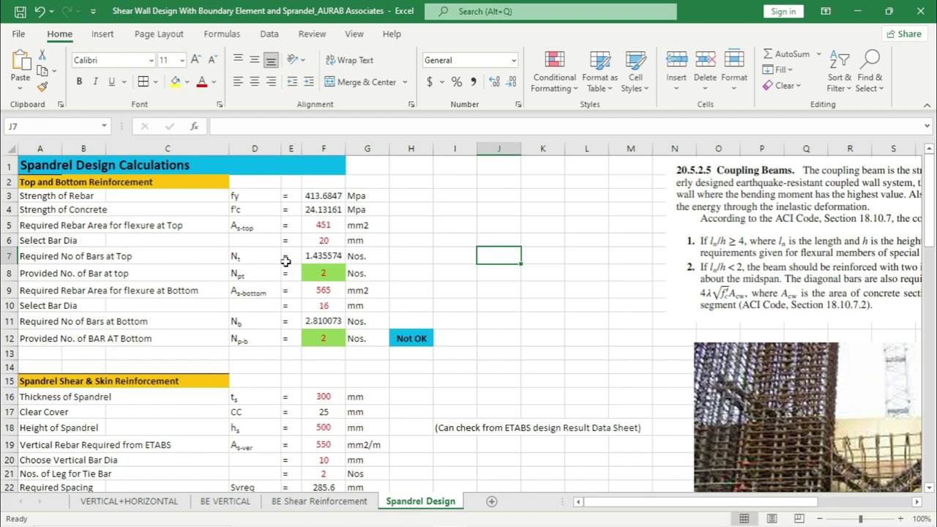
pyautogui.click(341, 258)
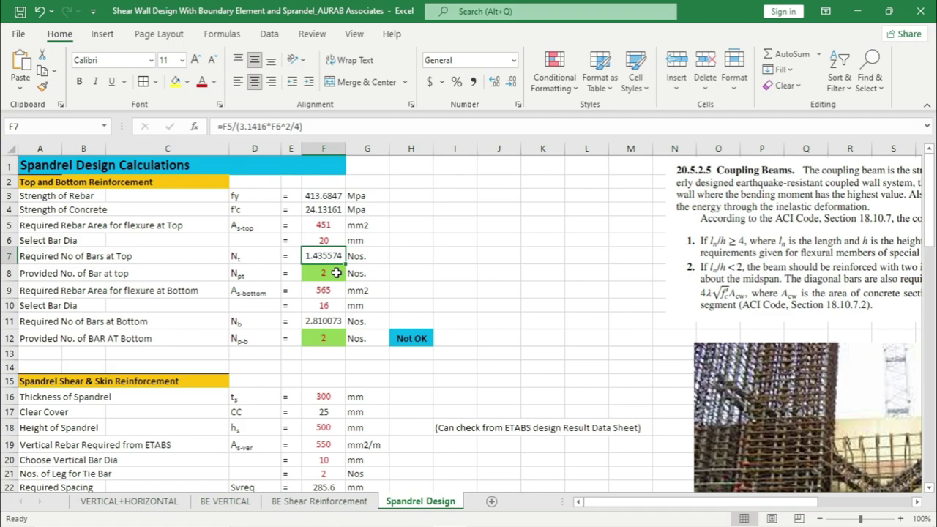
pyautogui.click(336, 273)
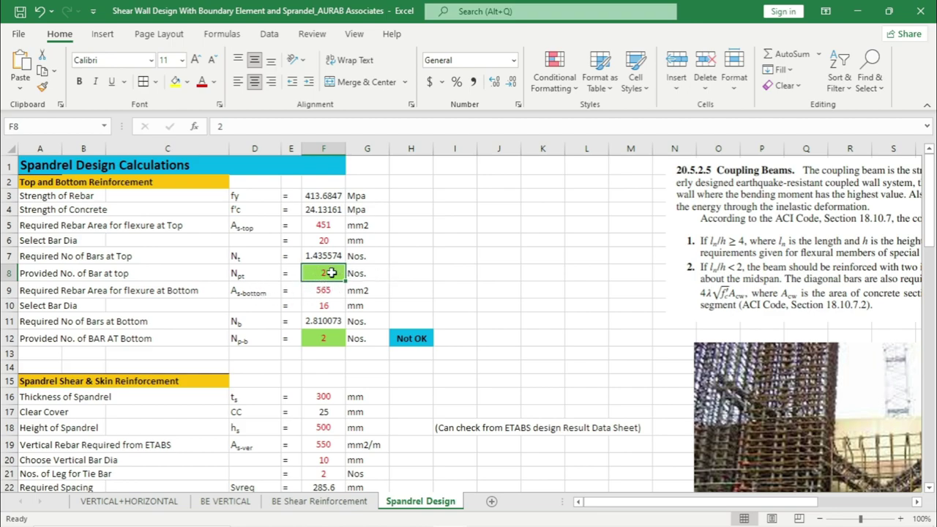
# Step: Try a 16 mm bar diameter for the spandrel's top reinforcement with 3 provided bars
pyautogui.click(327, 239)
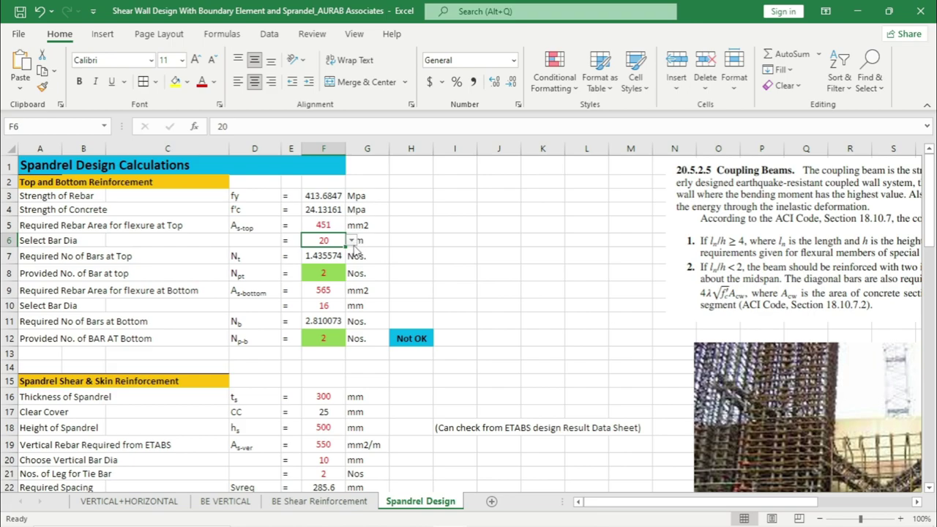
pyautogui.click(351, 240)
pyautogui.click(317, 271)
pyautogui.click(414, 251)
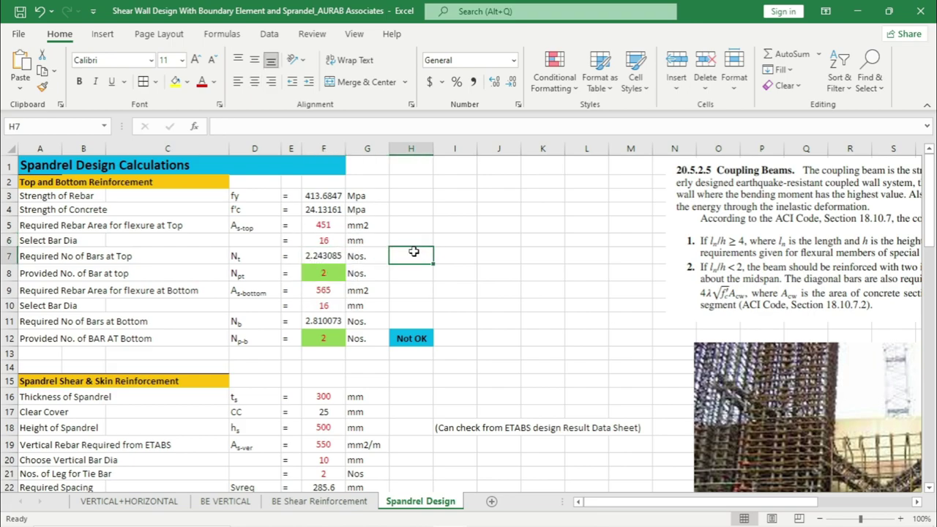
pyautogui.click(329, 257)
pyautogui.click(333, 275)
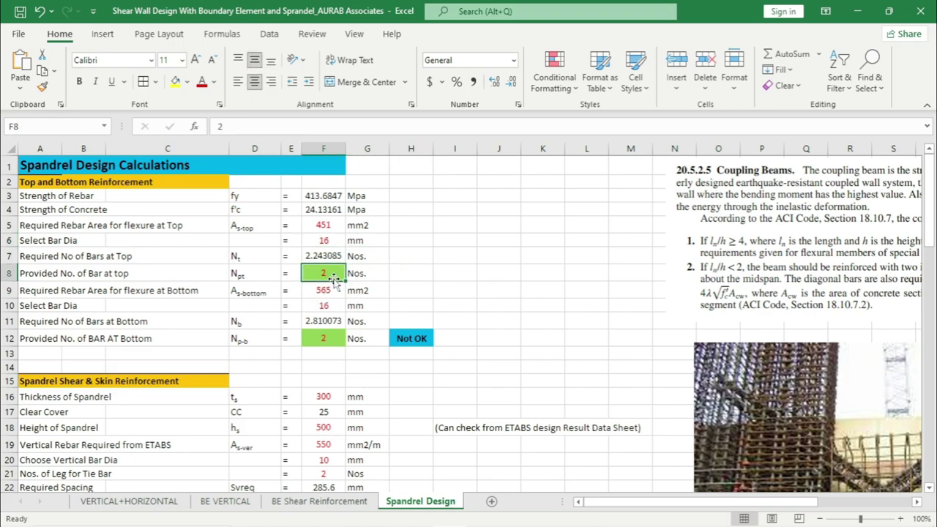
pyautogui.write('3')
pyautogui.click(472, 271)
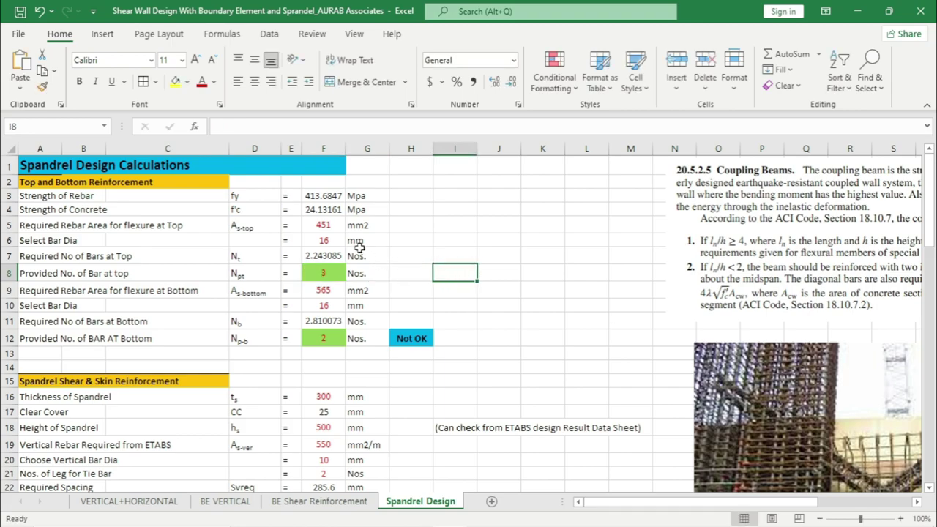
# Step: Set the spandrel's top bar diameter to 20 mm and the provided number of top bars to 2
pyautogui.click(325, 244)
pyautogui.click(351, 240)
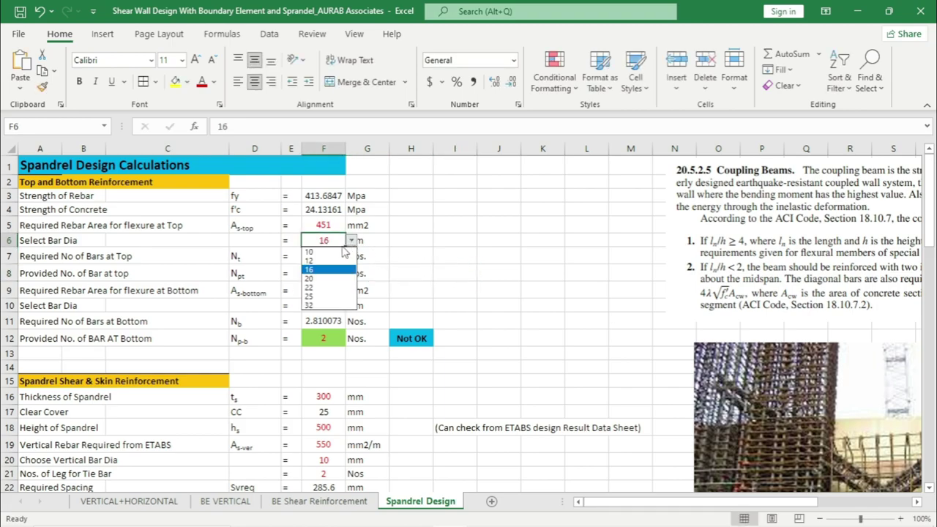
pyautogui.click(311, 278)
pyautogui.click(411, 256)
pyautogui.click(318, 273)
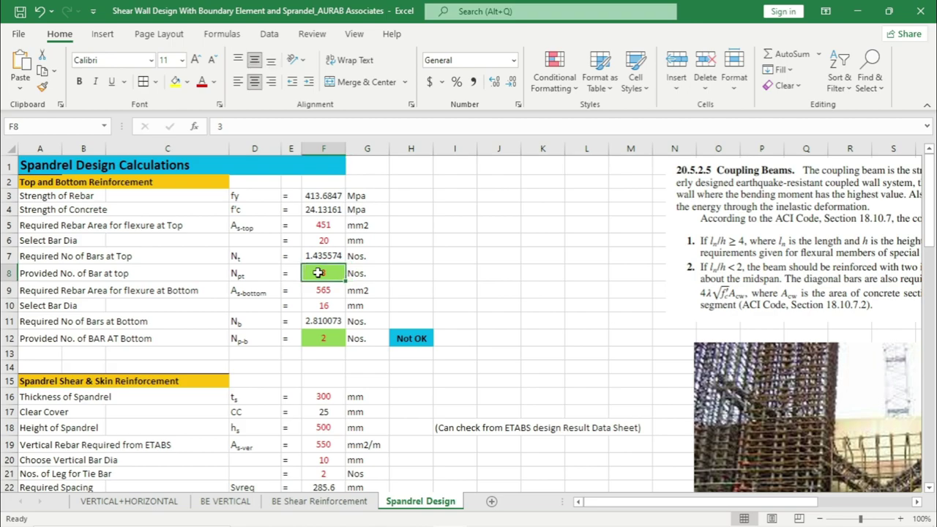
pyautogui.write('2')
pyautogui.click(482, 271)
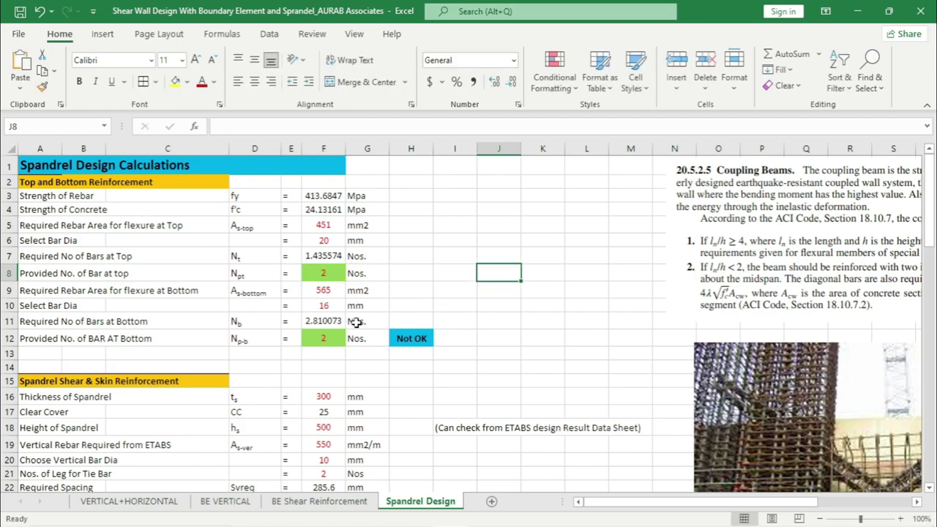
# Step: Recheck the spandrel result in ETABS, set the required bottom flexural rebar area to 276 mm2 in Excel, and review the bottom bar counts
pyautogui.click(333, 290)
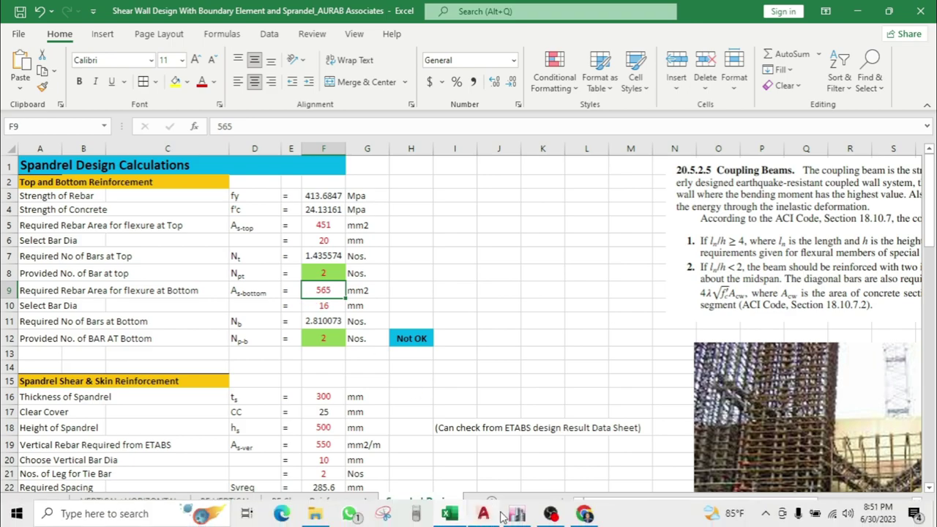
pyautogui.click(513, 515)
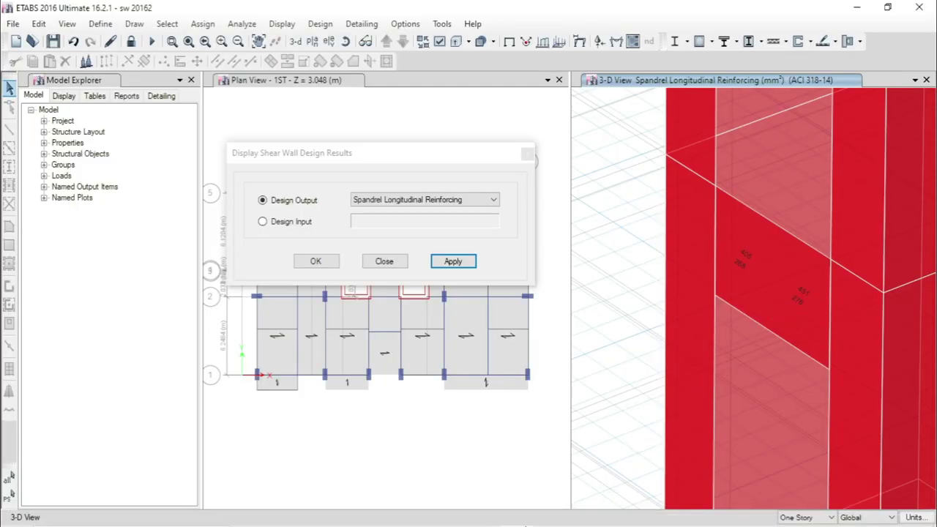
pyautogui.click(450, 514)
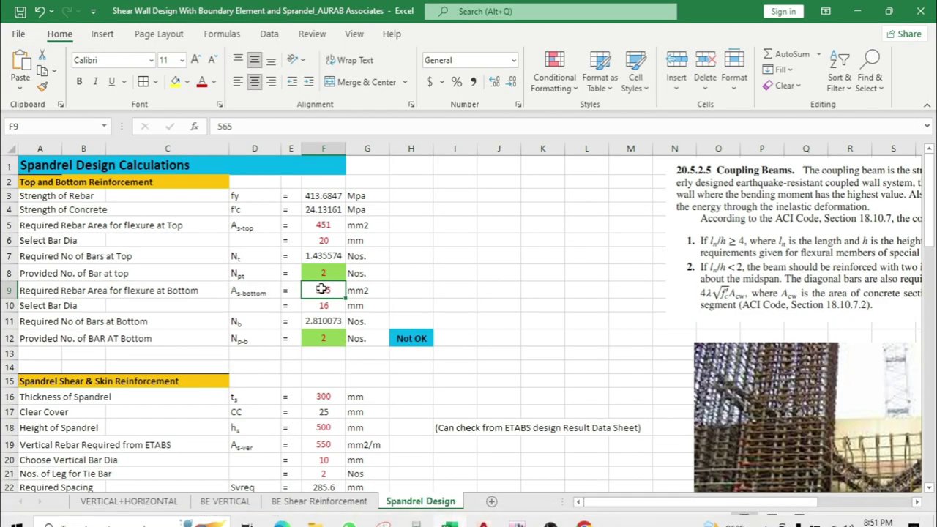
pyautogui.write('276')
pyautogui.press('Return')
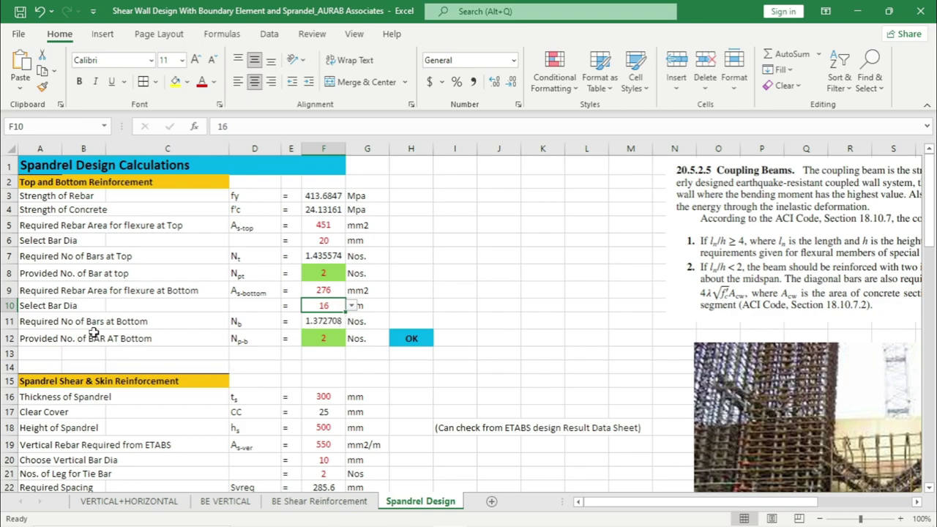
pyautogui.click(36, 326)
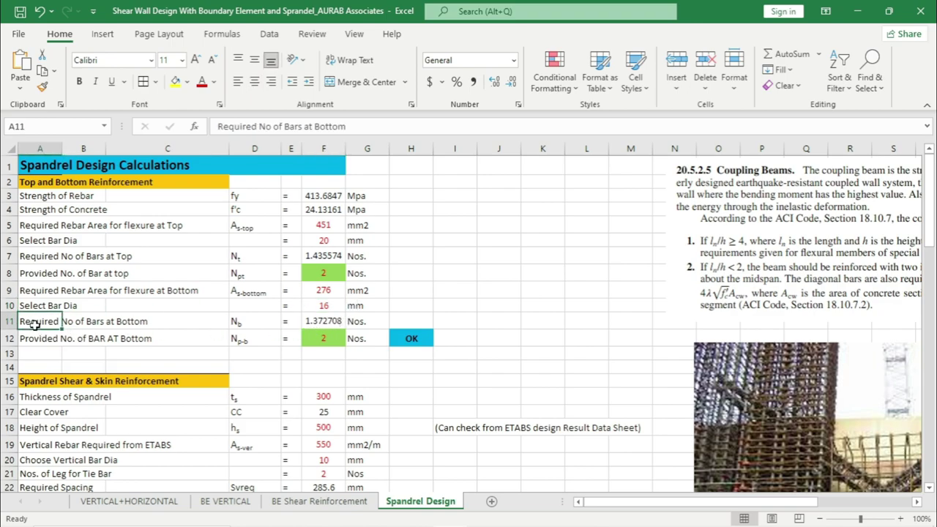
pyautogui.click(332, 321)
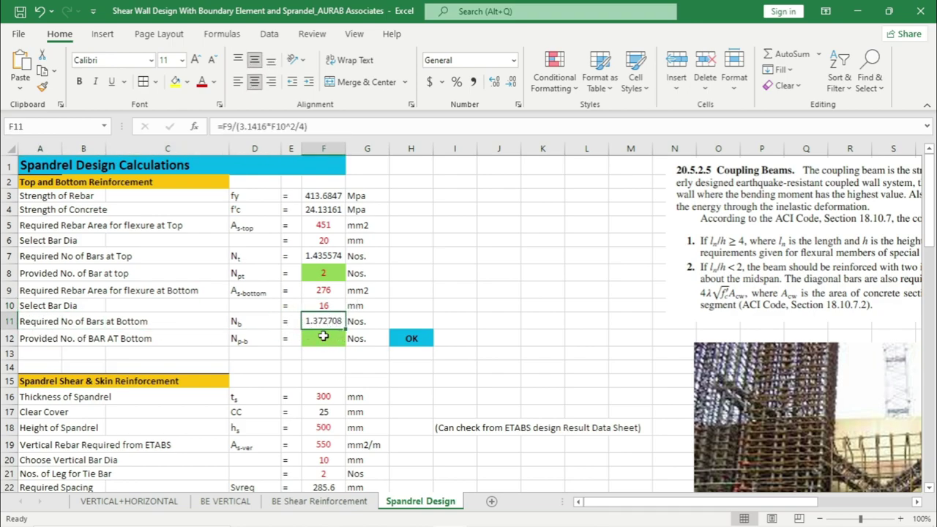
pyautogui.click(333, 339)
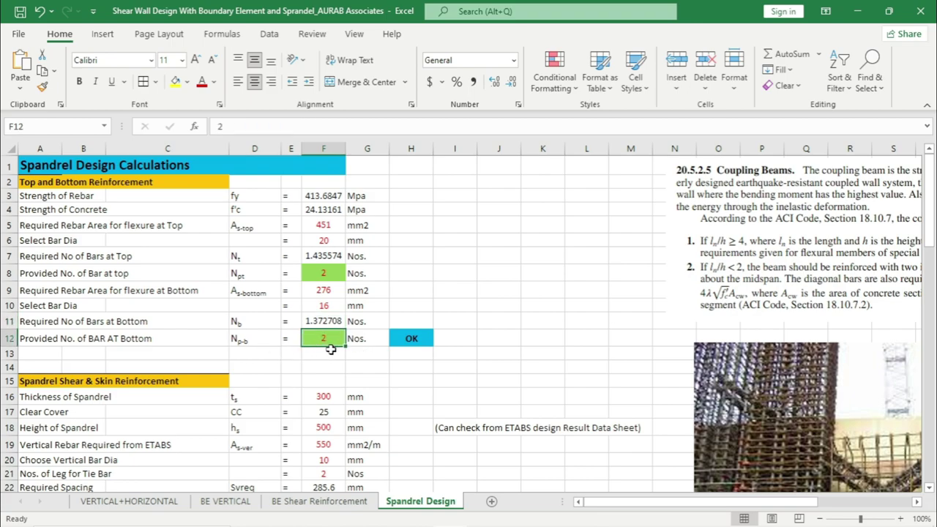
pyautogui.click(402, 372)
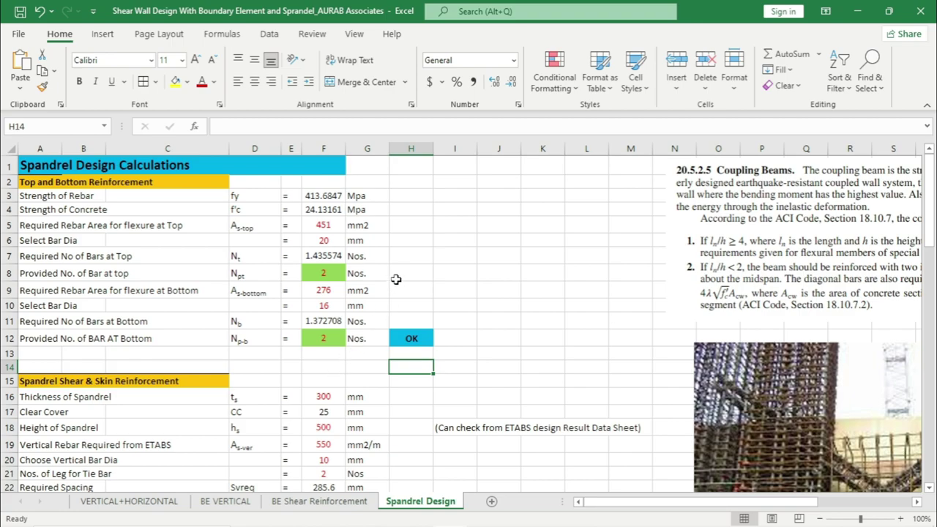
# Step: Go to the Spandrel Shear & Skin Reinforcement section and view the coupling beam reinforcement image in Chrome before returning to Excel
pyautogui.scroll(-1, 396, 276)
pyautogui.scroll(-1, 122, 310)
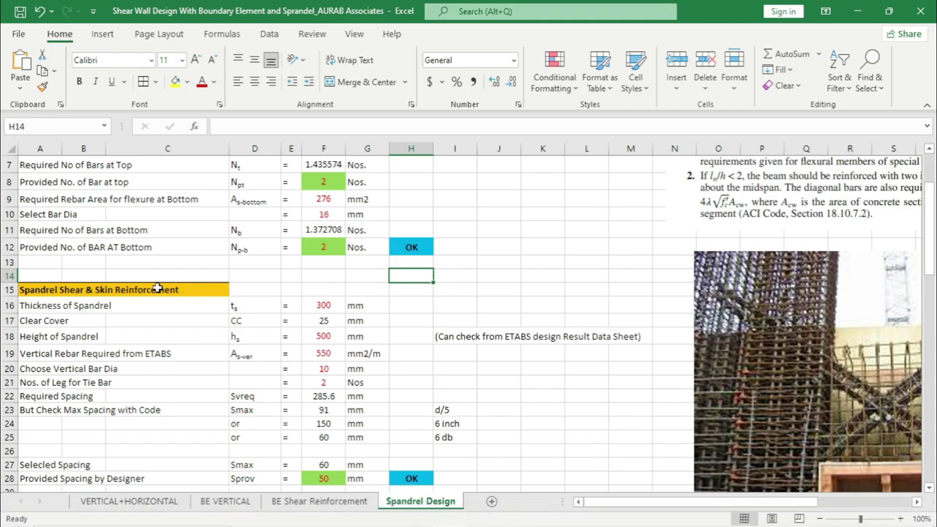
pyautogui.moveTo(518, 515)
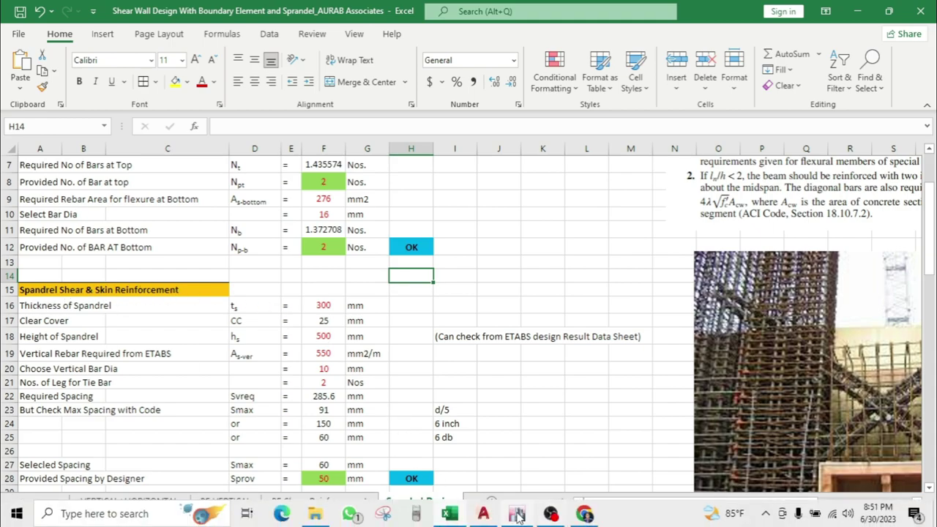
pyautogui.click(579, 513)
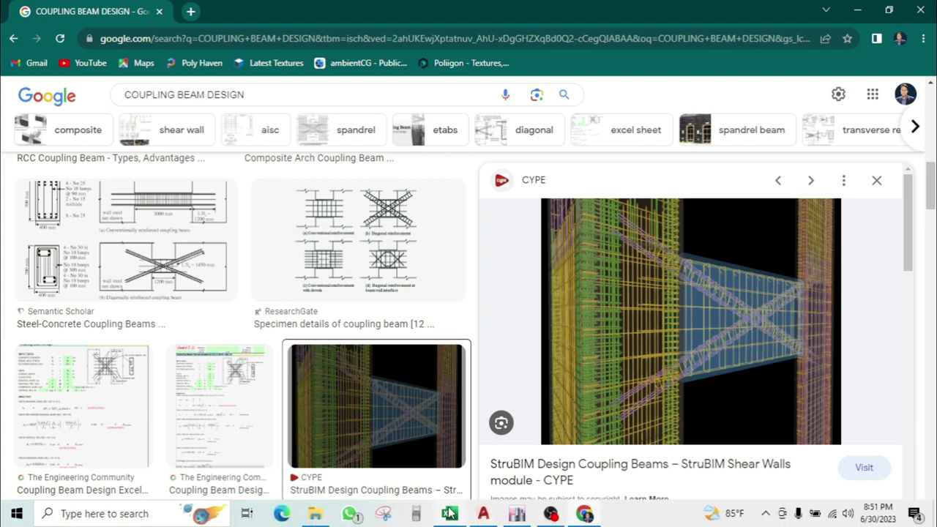
pyautogui.click(450, 513)
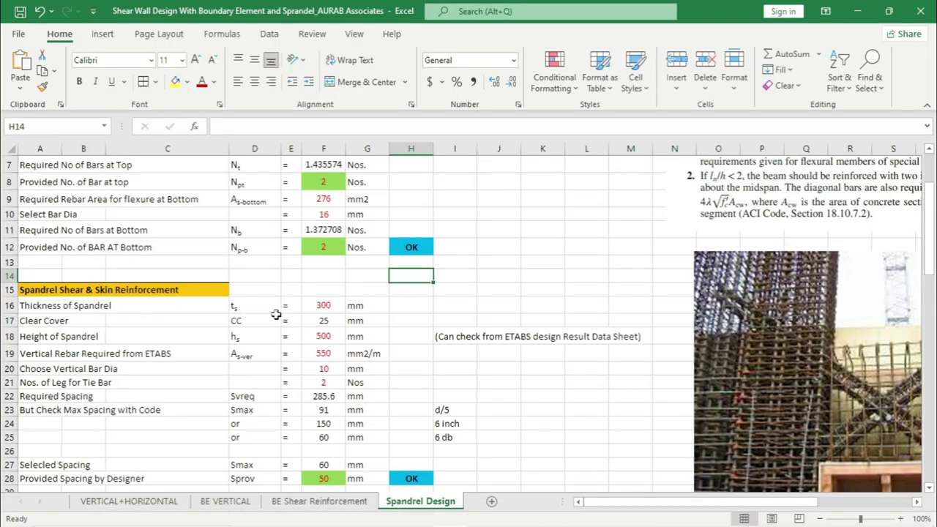
# Step: Review the spandrel's thickness and clear cover, check its depth in the ETABS design details, and set the spandrel height to 762 mm in Excel
pyautogui.click(35, 306)
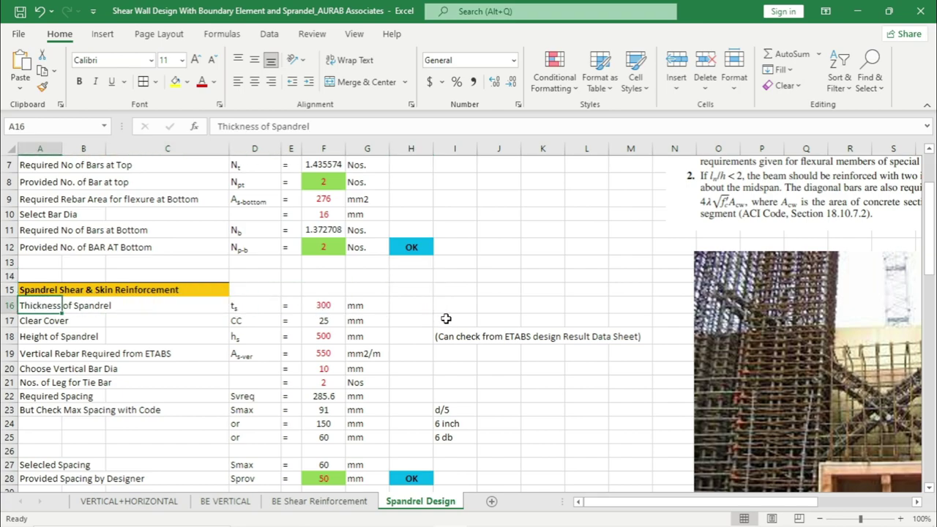
pyautogui.click(324, 305)
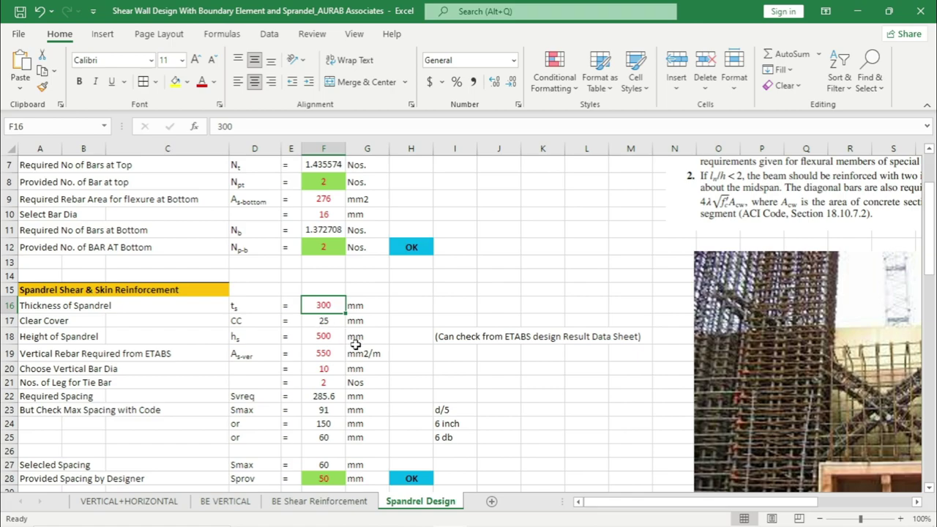
pyautogui.click(315, 323)
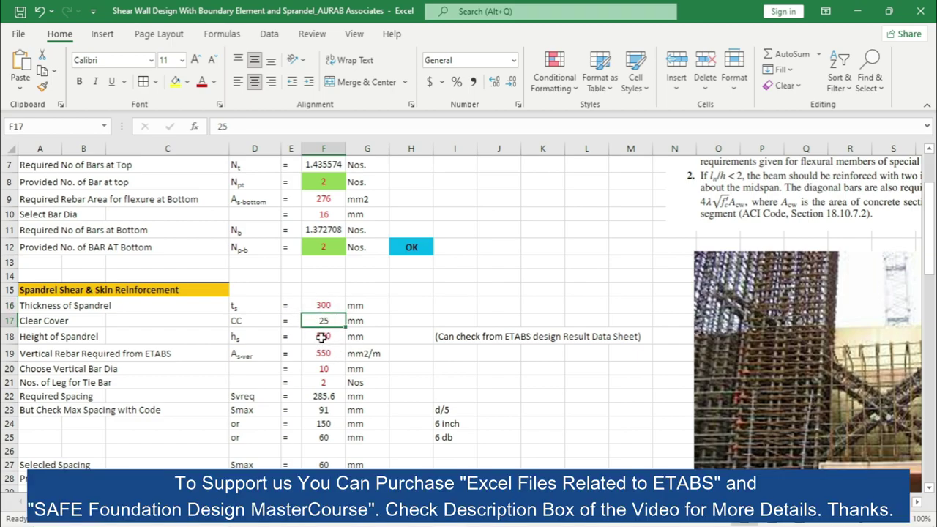
pyautogui.click(322, 337)
pyautogui.click(517, 525)
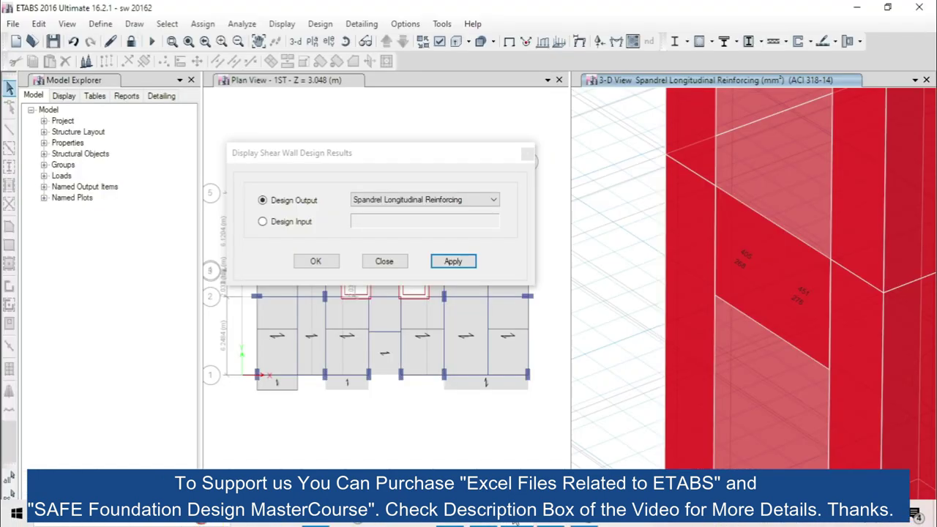
pyautogui.rightClick(759, 260)
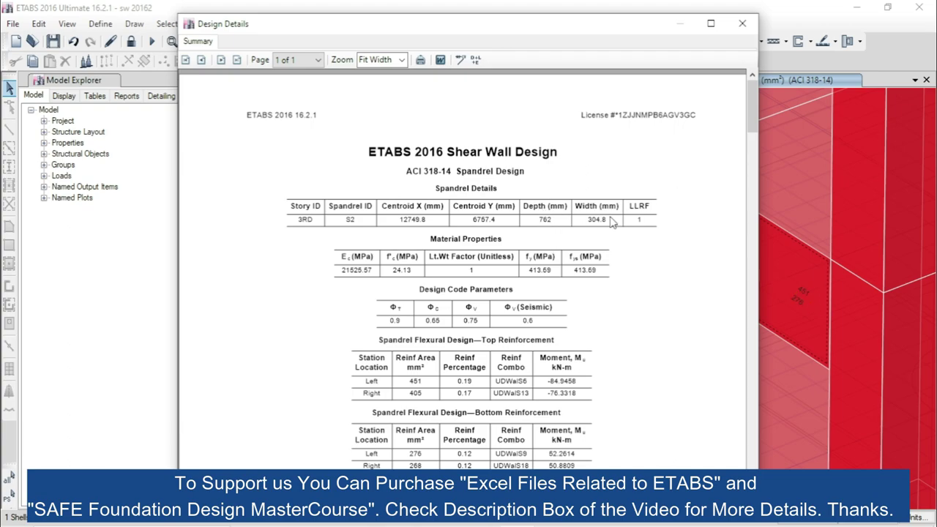
pyautogui.click(743, 24)
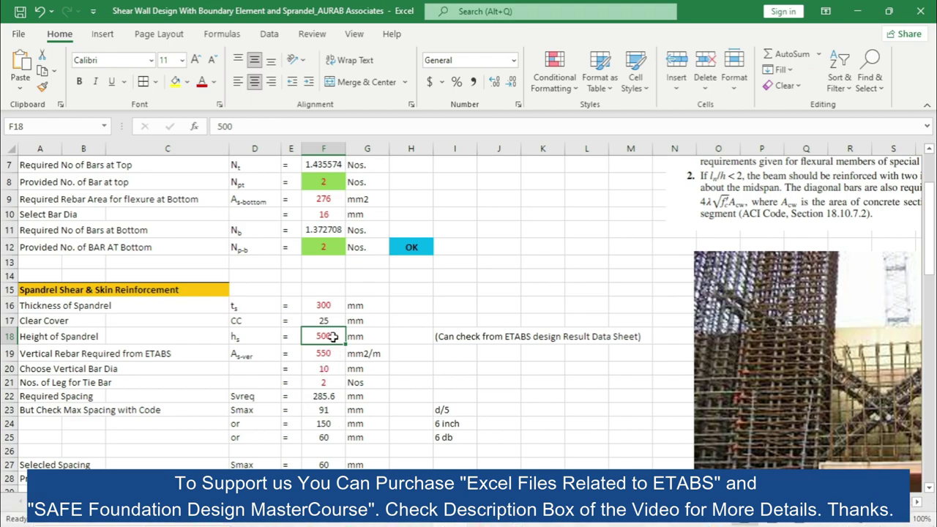
pyautogui.write('762')
pyautogui.press('Return')
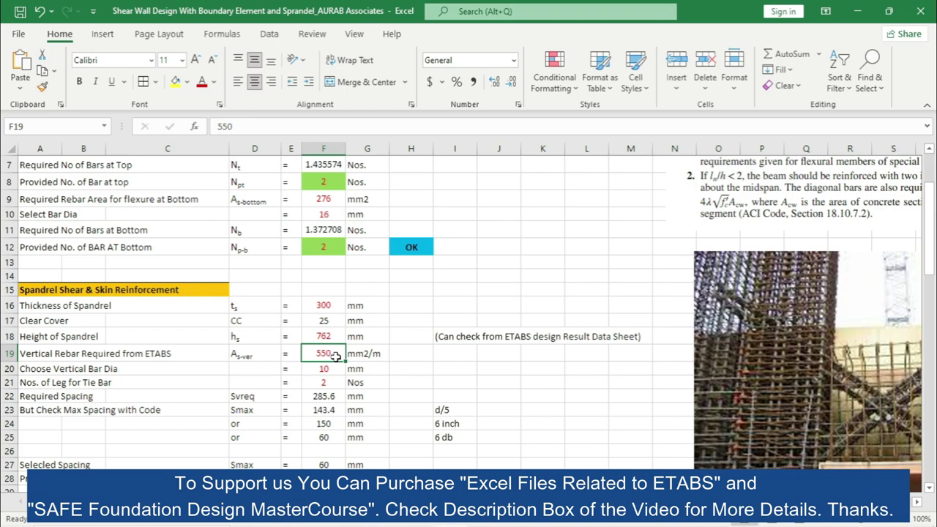
# Step: Reopen the spandrel's design details in ETABS, enlarge the report to 150%, and examine the Spandrel Shear Design table
pyautogui.moveTo(564, 517)
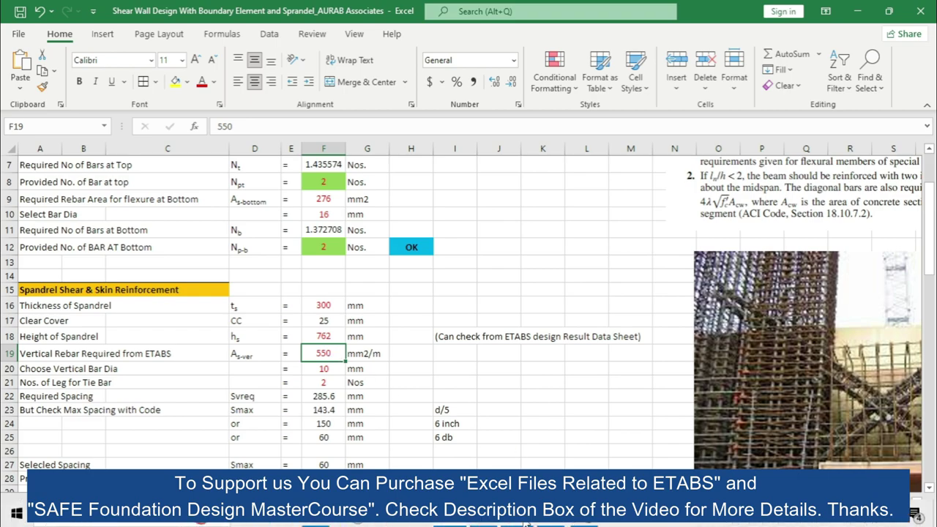
pyautogui.click(526, 521)
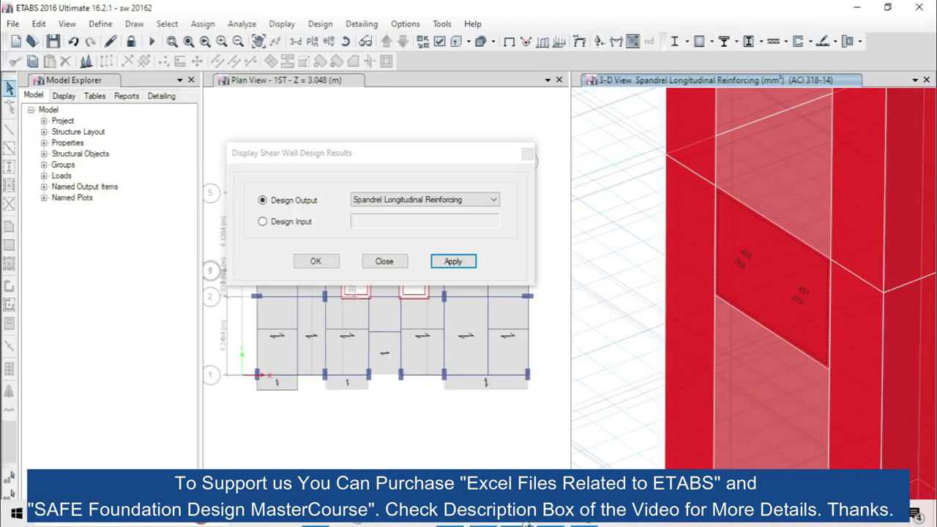
pyautogui.click(527, 154)
pyautogui.rightClick(772, 265)
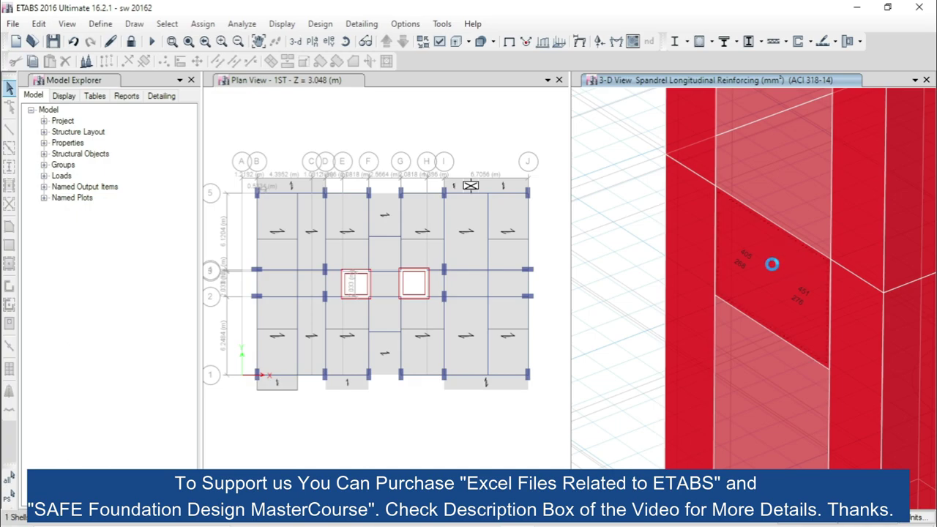
pyautogui.scroll(-4, 553, 289)
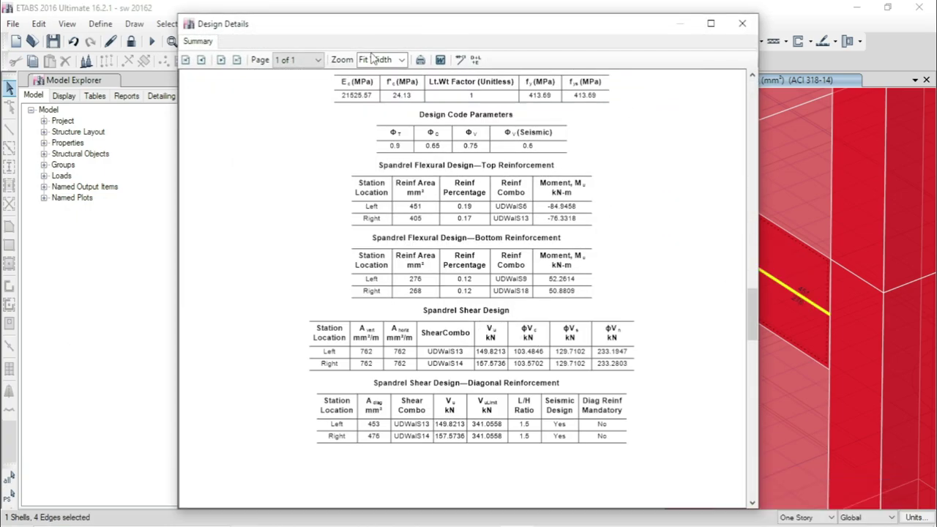
pyautogui.click(401, 60)
pyautogui.click(368, 125)
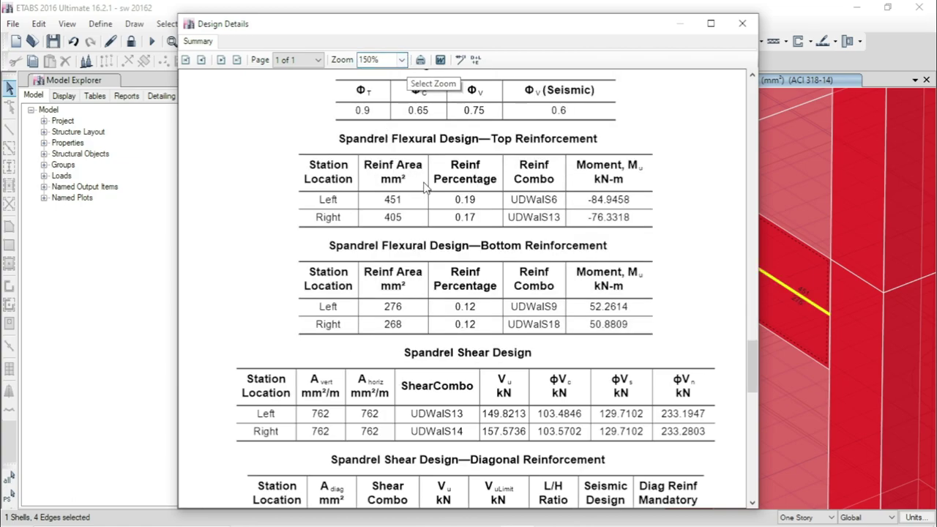
pyautogui.scroll(-2, 330, 285)
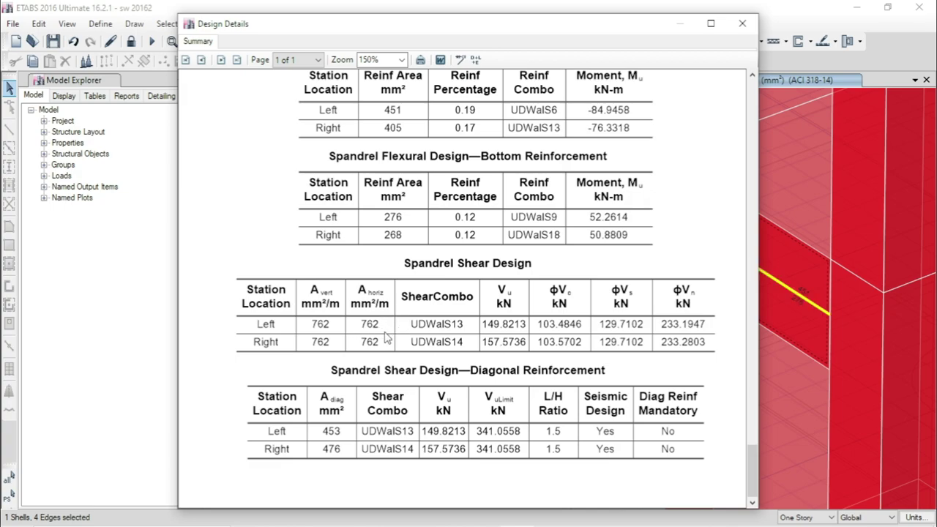
# Step: Return to the Excel Spandrel Design sheet and set the vertical rebar required from ETABS to 762 mm2/m
pyautogui.click(450, 513)
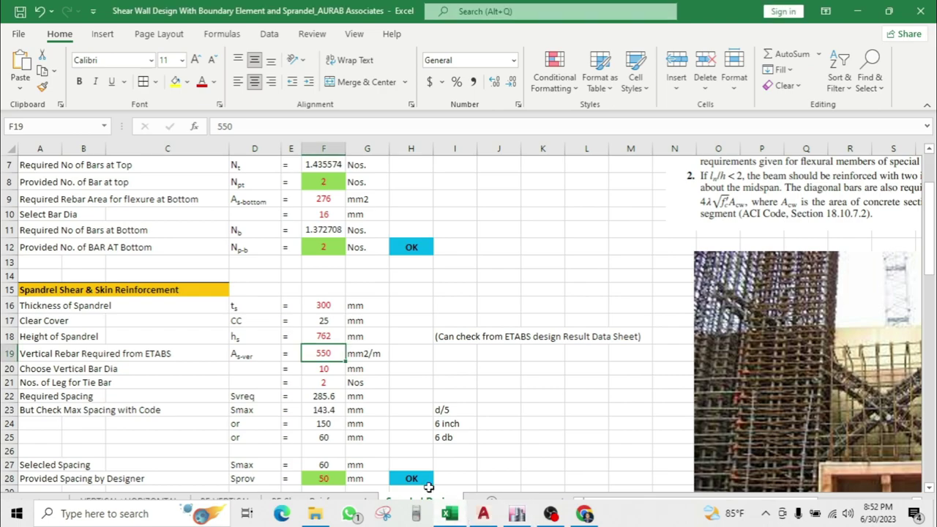
pyautogui.click(322, 336)
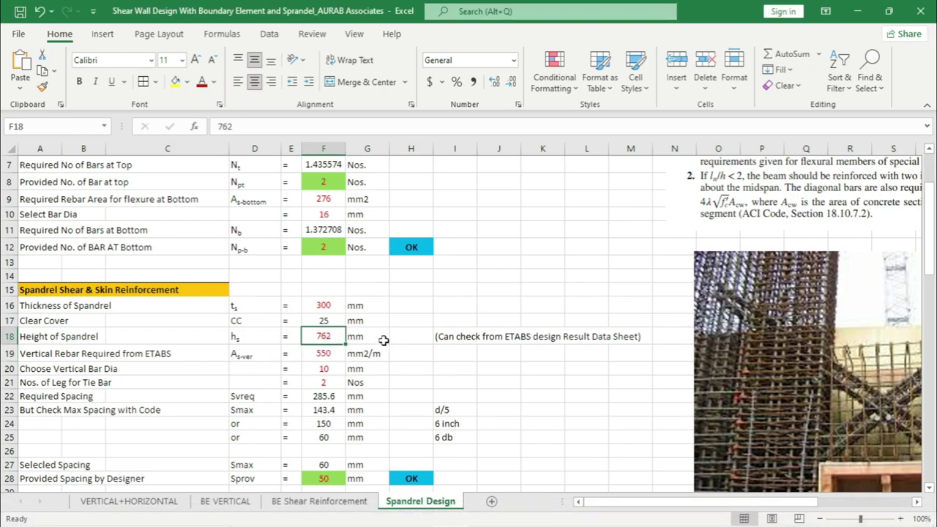
pyautogui.click(330, 357)
pyautogui.write('7')
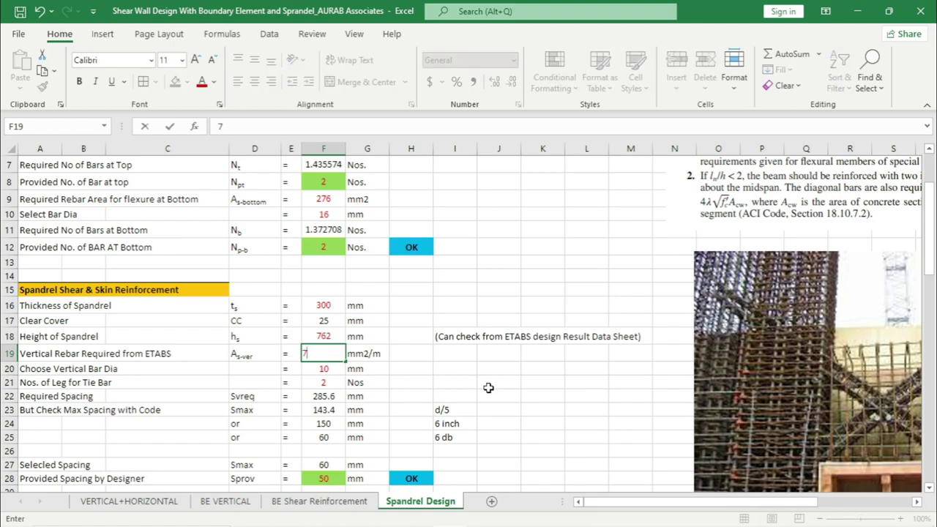
pyautogui.write('62')
pyautogui.press('Return')
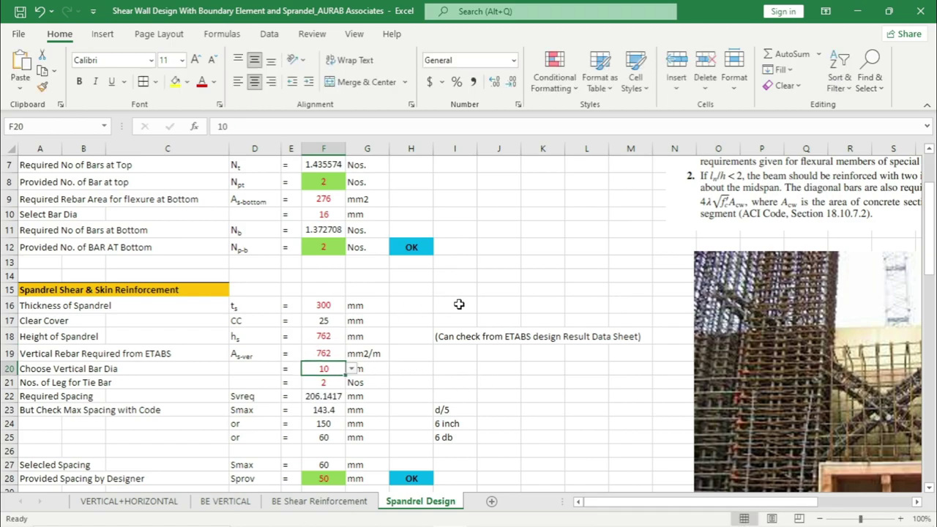
# Step: Review the spandrel's vertical bar diameter, number of tie bar legs, and required vertical spacing formula
pyautogui.scroll(-1, 470, 301)
pyautogui.click(27, 323)
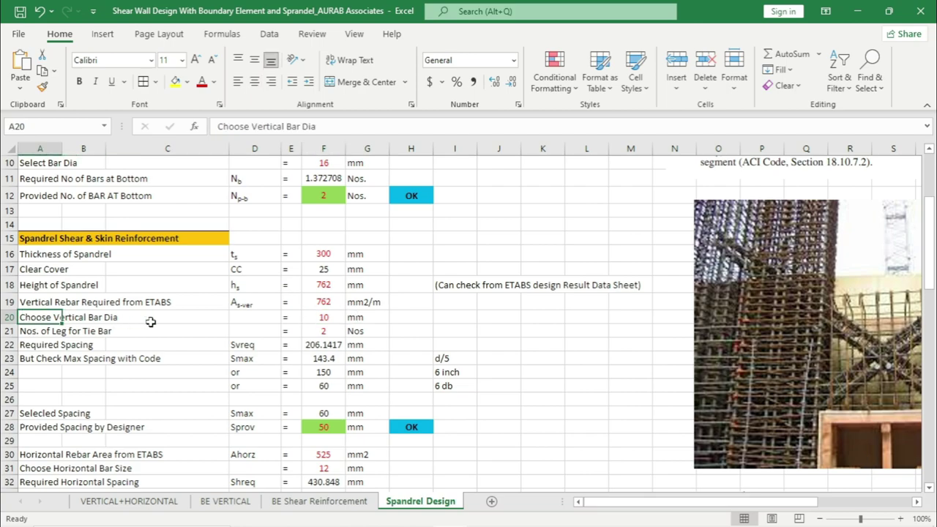
pyautogui.click(220, 320)
pyautogui.click(319, 321)
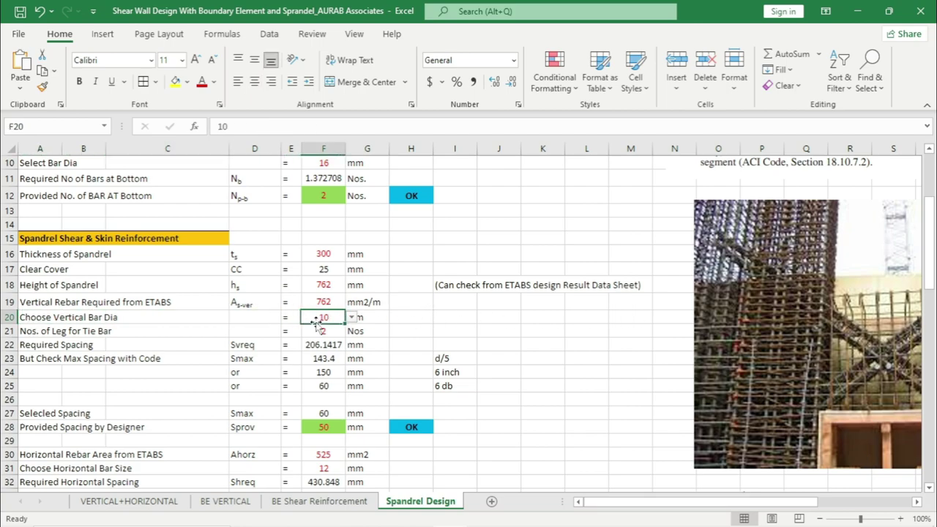
pyautogui.click(327, 332)
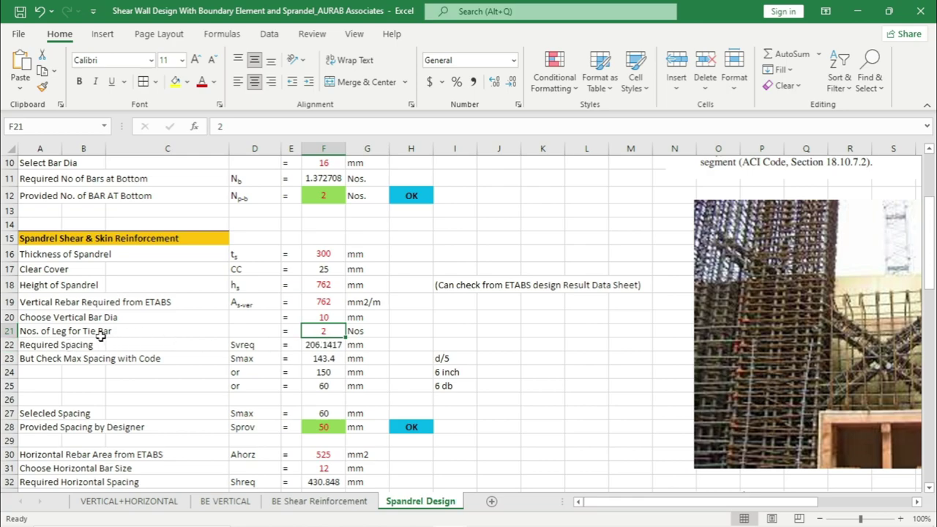
pyautogui.click(323, 346)
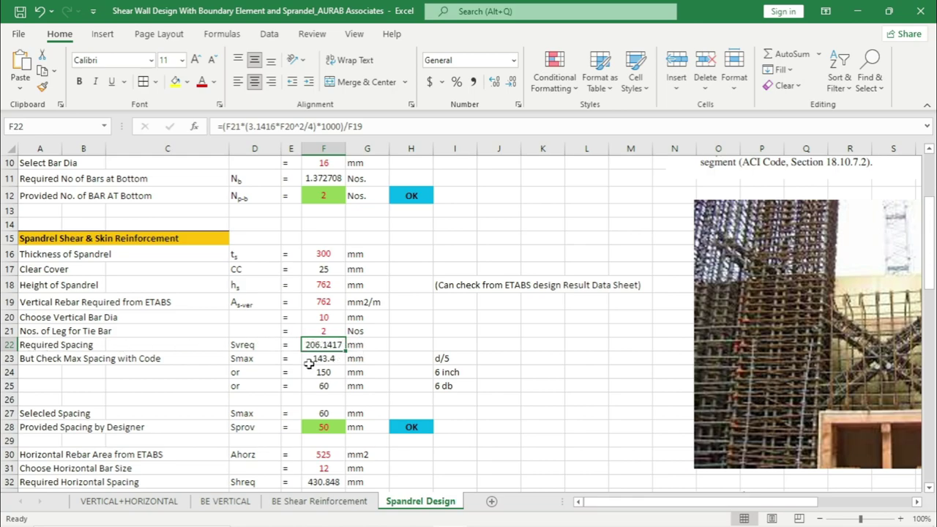
pyautogui.click(372, 346)
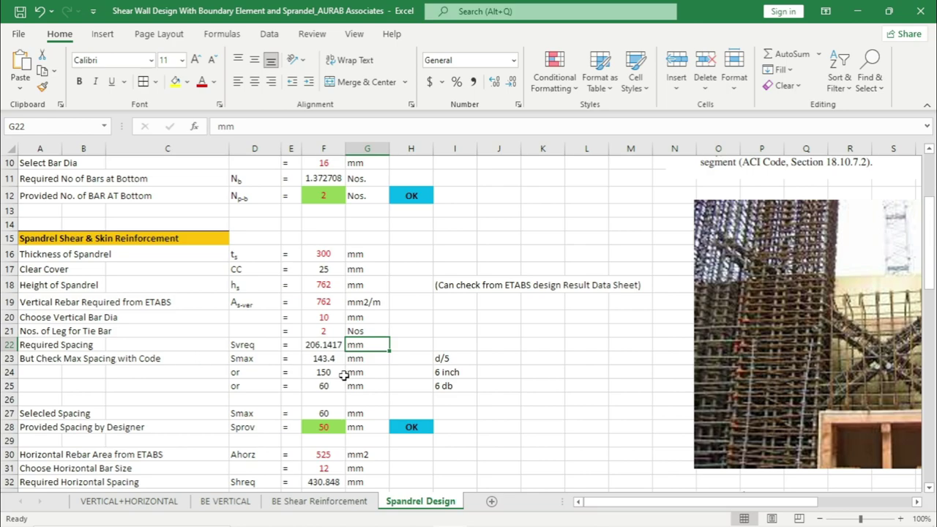
# Step: Examine the code's maximum vertical spacing limits for the spandrel: d/5, 6 inch, and 6 db
pyautogui.click(438, 358)
pyautogui.click(327, 360)
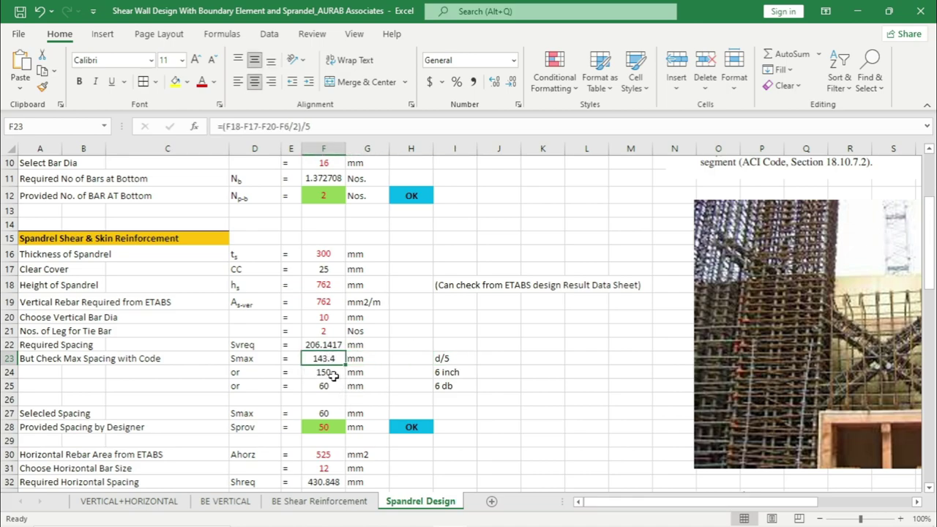
pyautogui.click(332, 373)
pyautogui.click(451, 372)
pyautogui.click(324, 373)
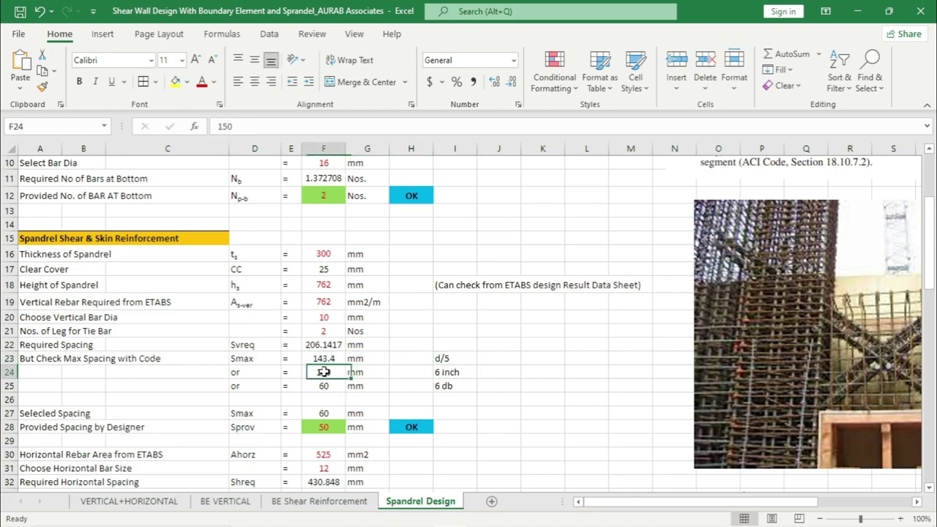
pyautogui.click(330, 386)
pyautogui.click(442, 389)
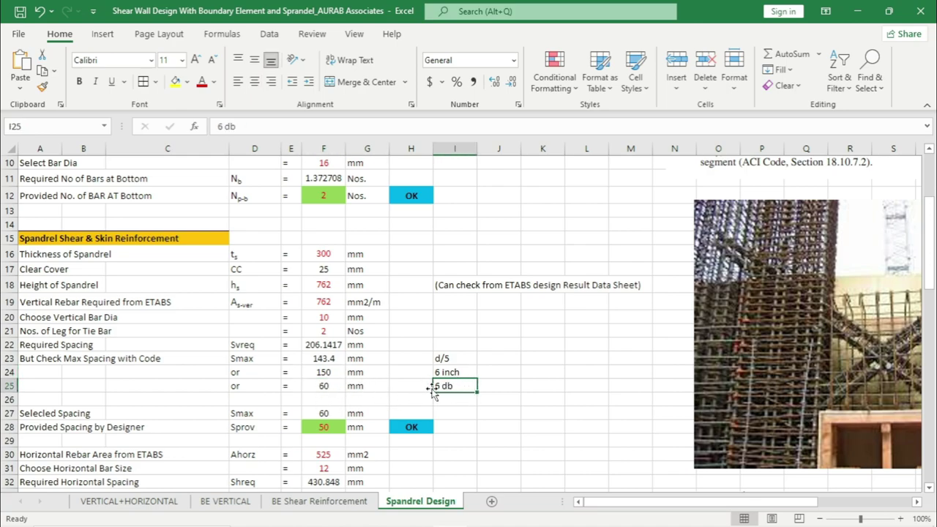
pyautogui.click(330, 387)
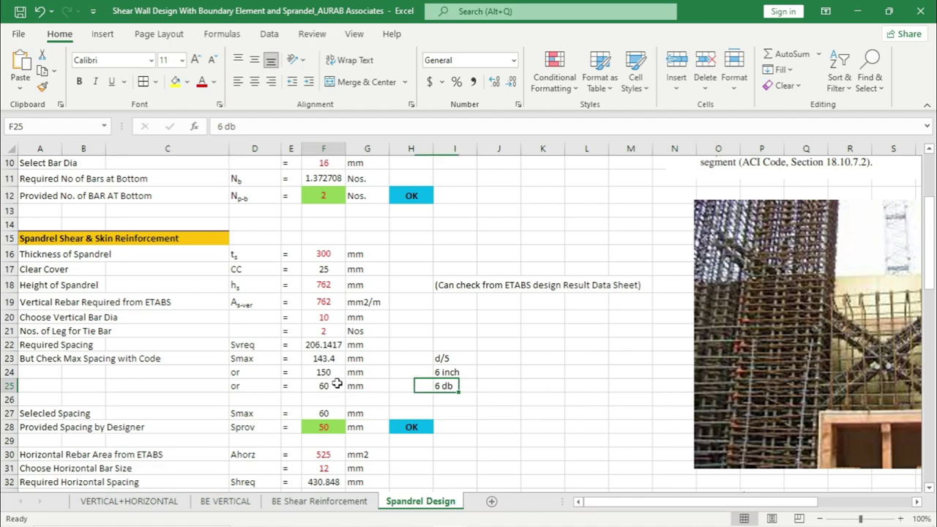
# Step: Compare the required spacing with the code spacing limits and inspect the formula for the selected vertical spacing
pyautogui.scroll(-2, 362, 395)
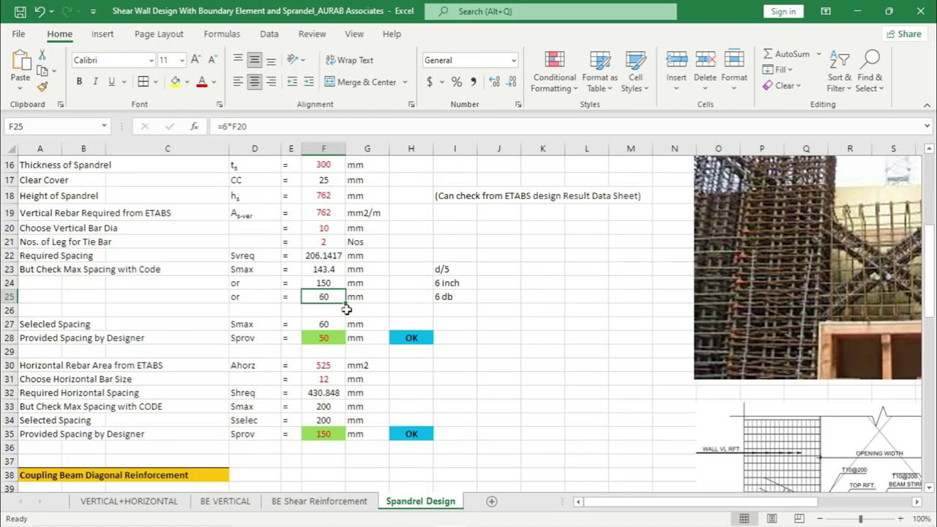
pyautogui.moveTo(333, 270); pyautogui.dragTo(333, 293)
pyautogui.click(333, 255)
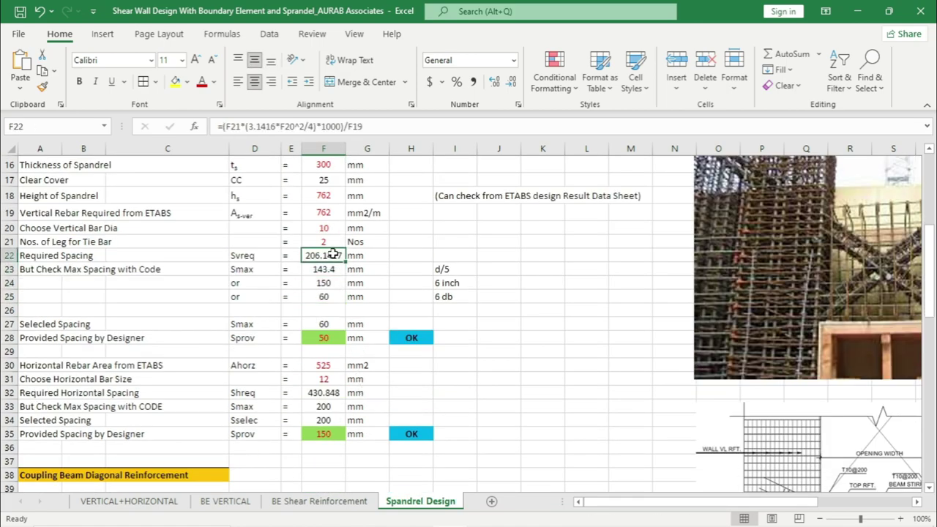
pyautogui.moveTo(333, 269); pyautogui.dragTo(329, 296)
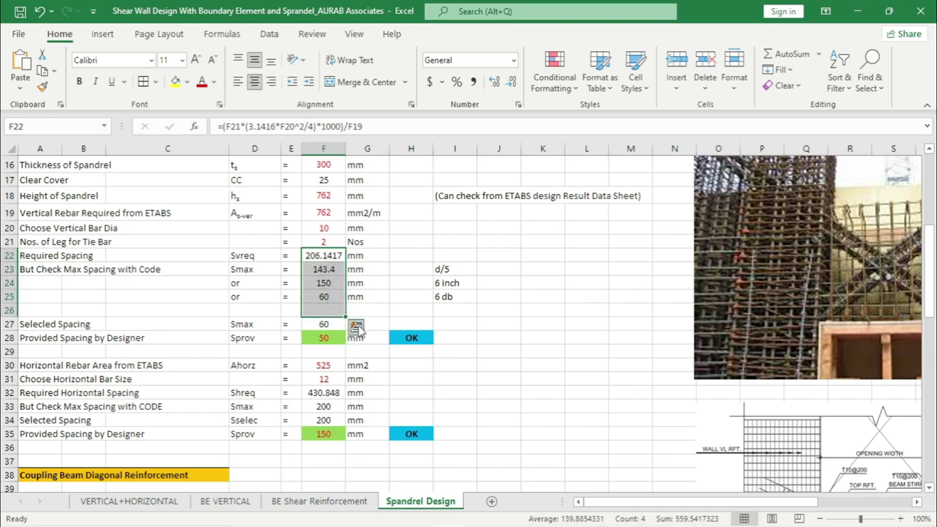
pyautogui.click(329, 310)
pyautogui.click(377, 298)
pyautogui.click(337, 295)
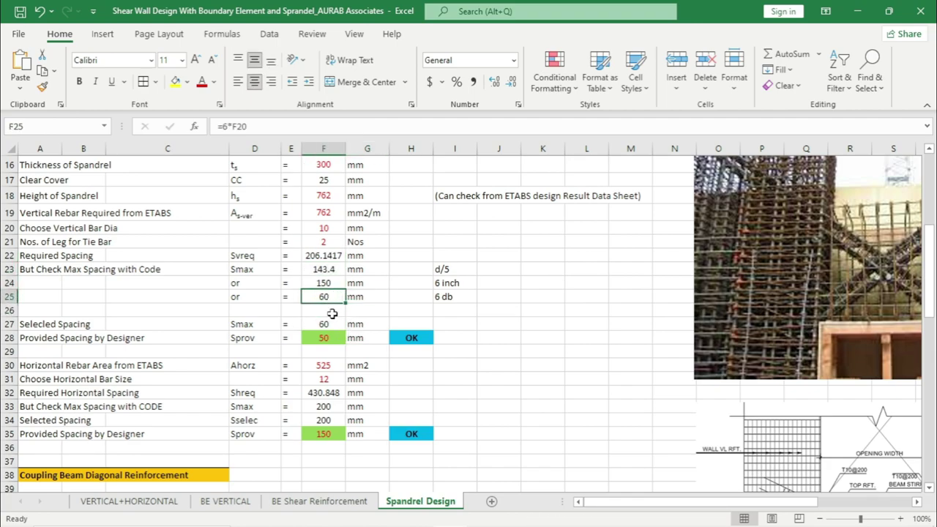
pyautogui.click(331, 324)
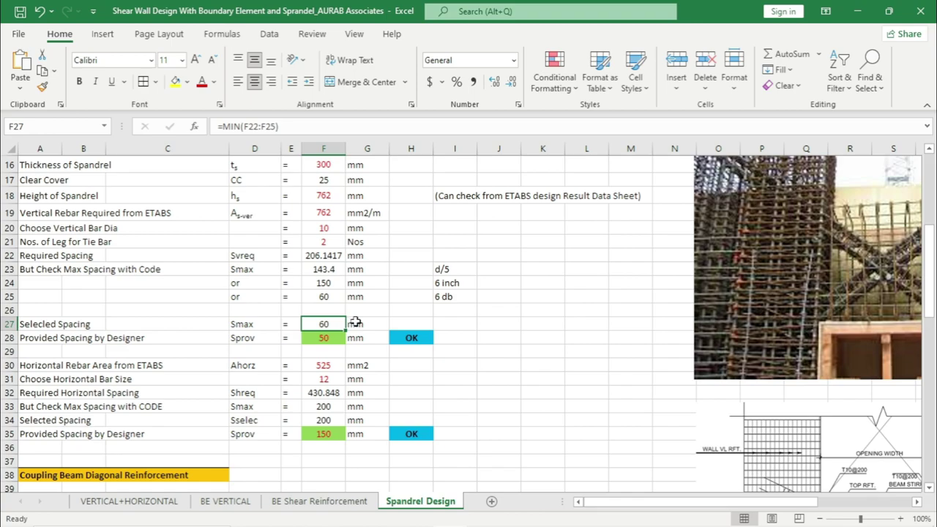
# Step: Inspect the selected vertical spacing formula, set the provided vertical spacing to 60 mm, and check its status formula
pyautogui.moveTo(304, 130); pyautogui.dragTo(71, 130)
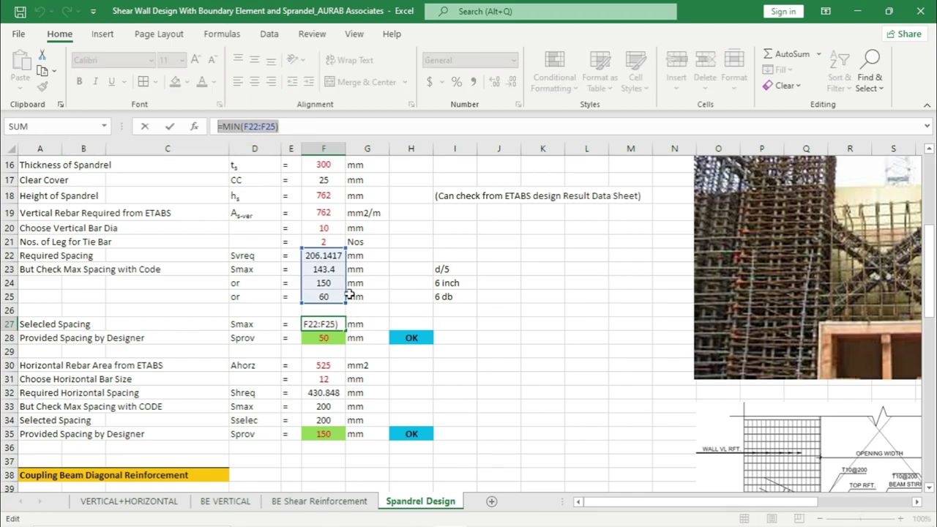
pyautogui.click(528, 360)
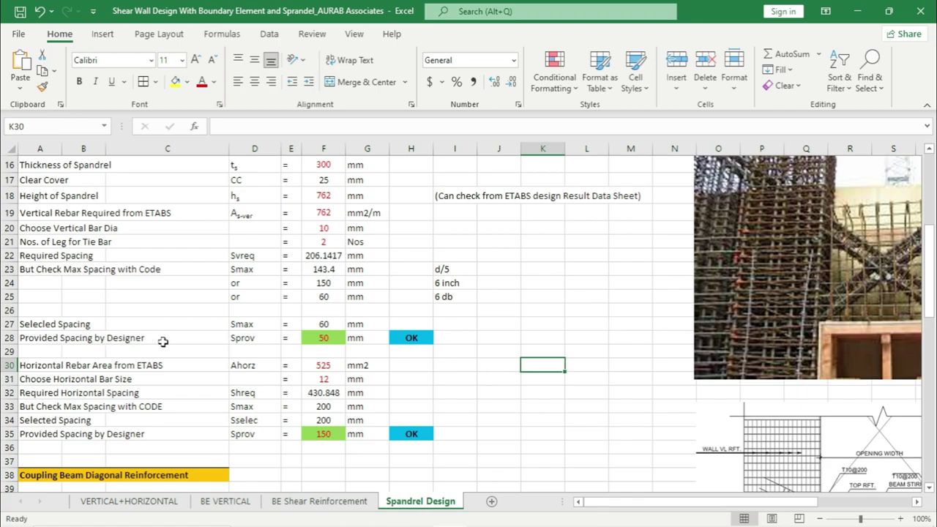
pyautogui.click(326, 340)
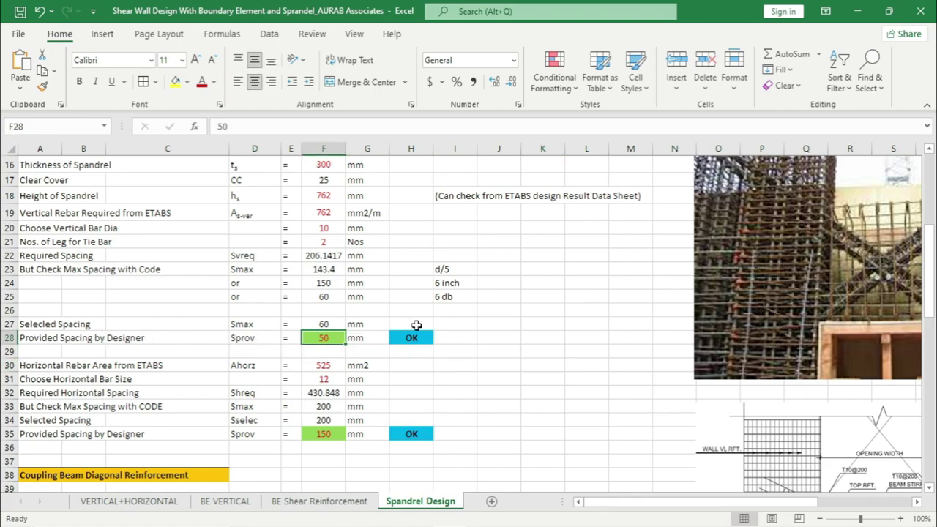
pyautogui.write('60')
pyautogui.press('Return')
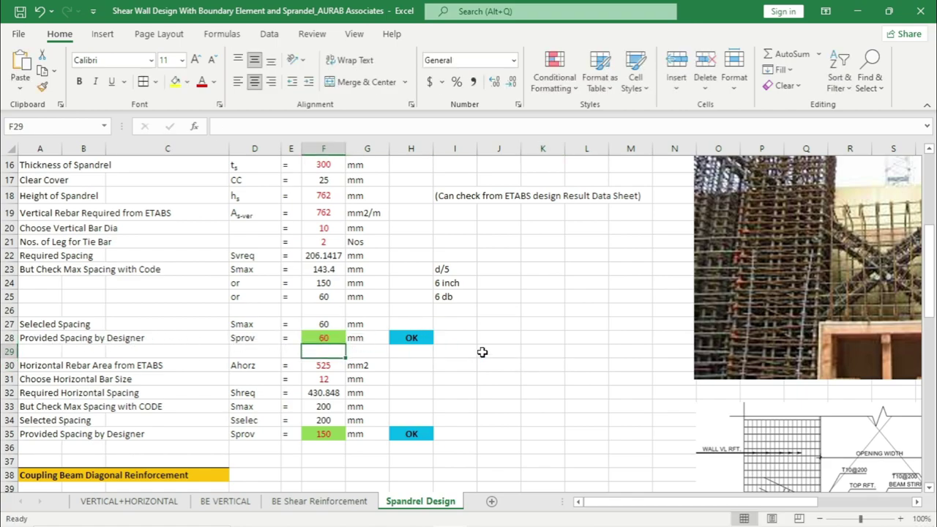
pyautogui.click(485, 352)
pyautogui.click(412, 336)
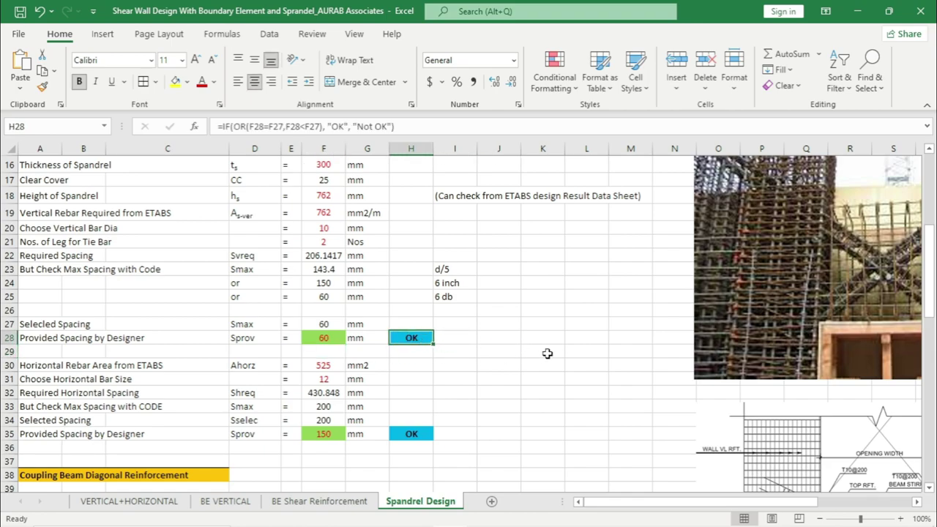
# Step: Try a provided vertical spacing of 65 mm and examine the status check beside it
pyautogui.click(325, 339)
pyautogui.write('65')
pyautogui.press('Return')
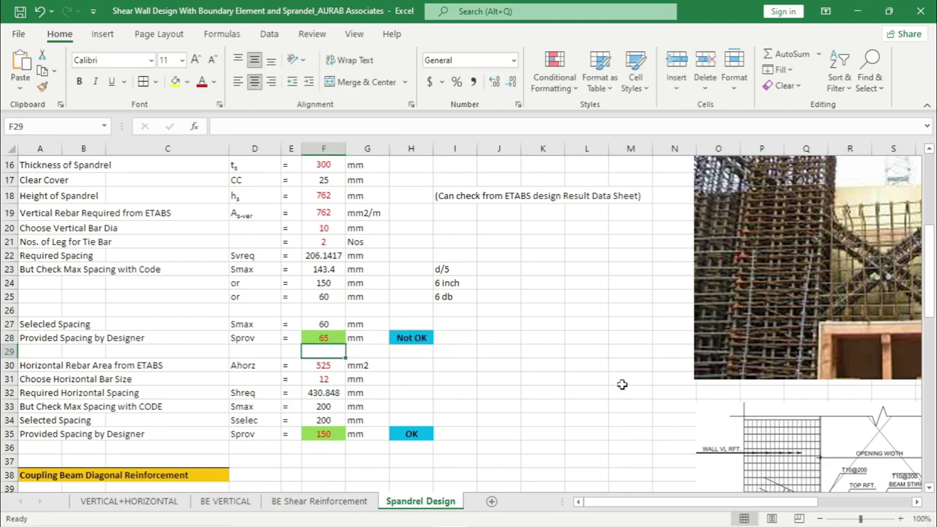
pyautogui.click(413, 339)
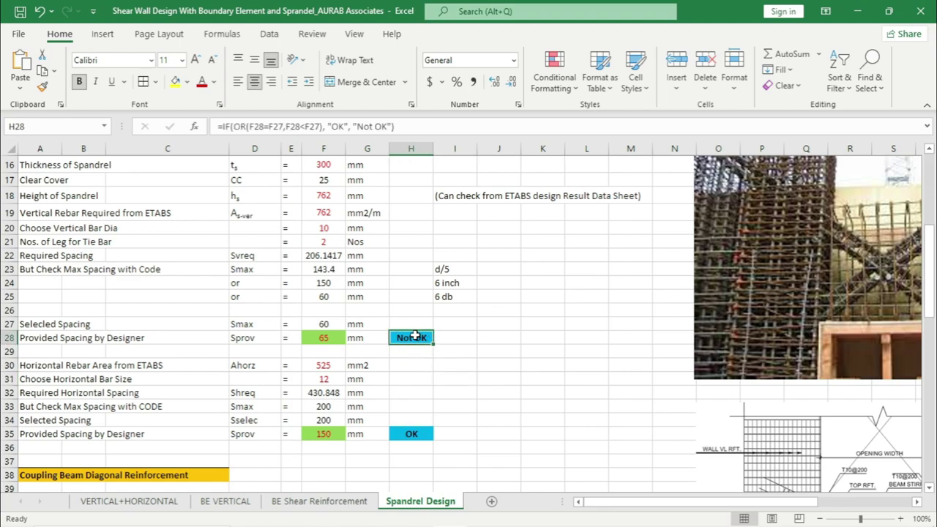
# Step: Return the spandrel's provided vertical spacing to 60 mm
pyautogui.click(319, 338)
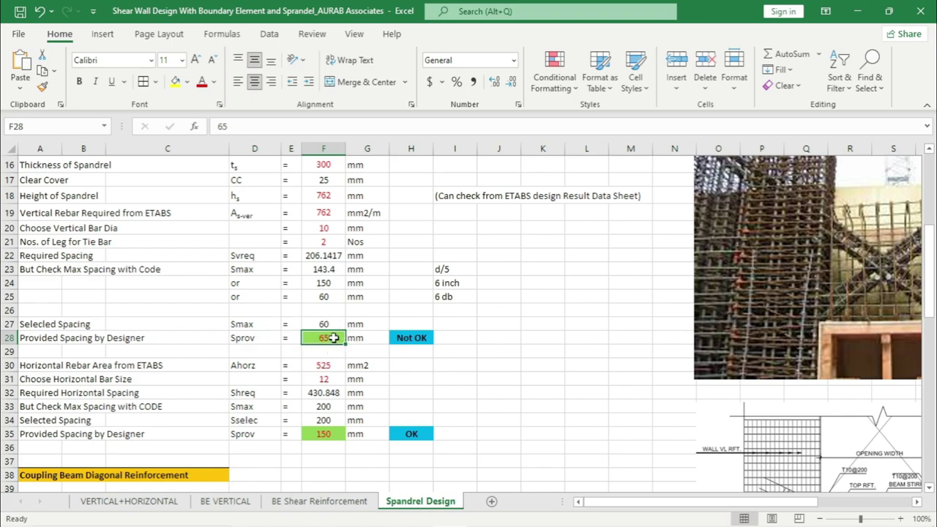
pyautogui.write('6')
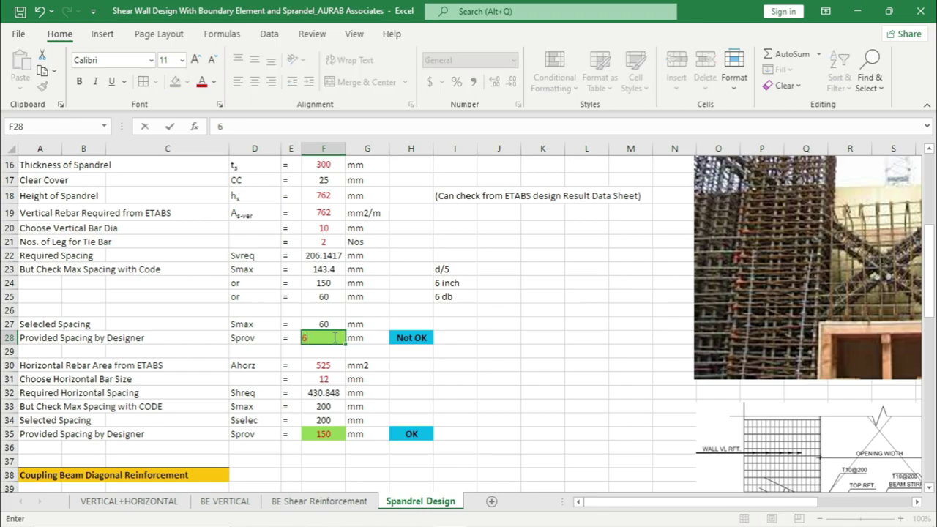
pyautogui.write('0')
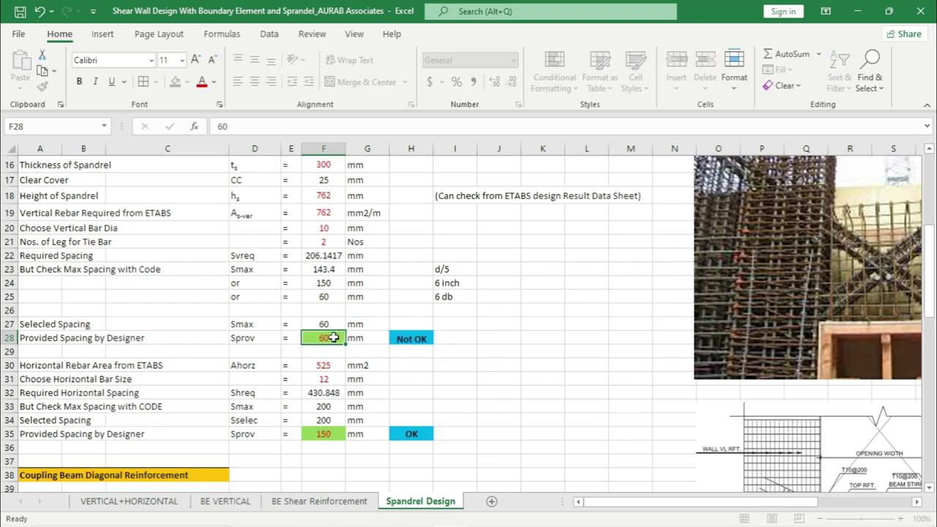
pyautogui.press('Return')
pyautogui.click(616, 340)
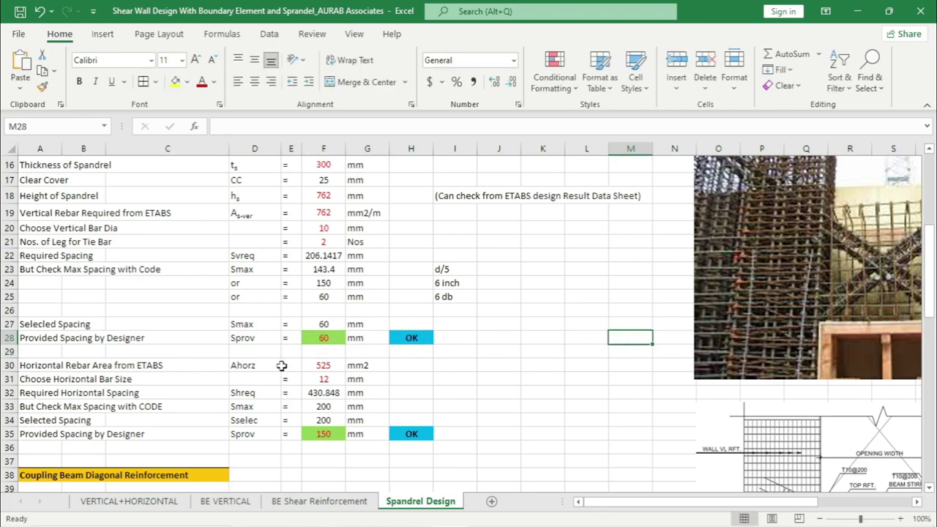
# Step: Set the spandrel's horizontal rebar area from ETABS to 762
pyautogui.click(322, 365)
pyautogui.write('7')
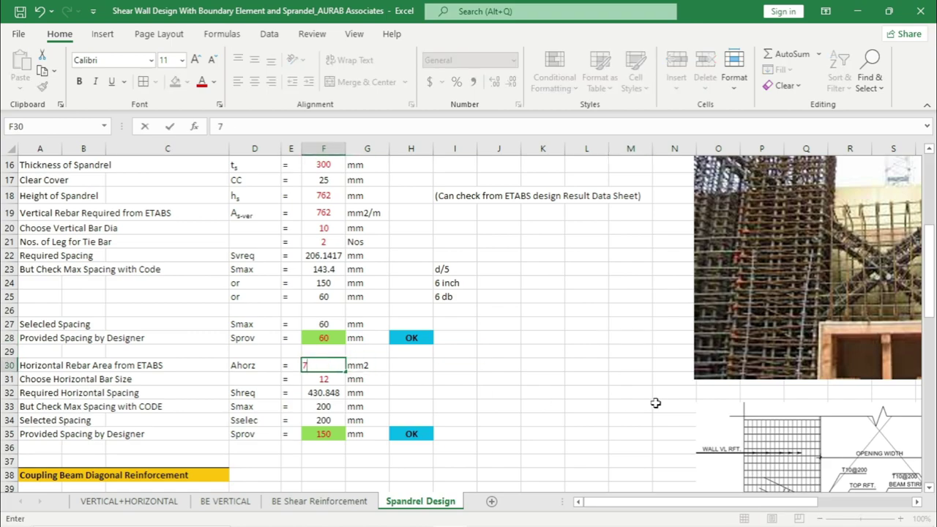
pyautogui.write('62')
pyautogui.click(479, 364)
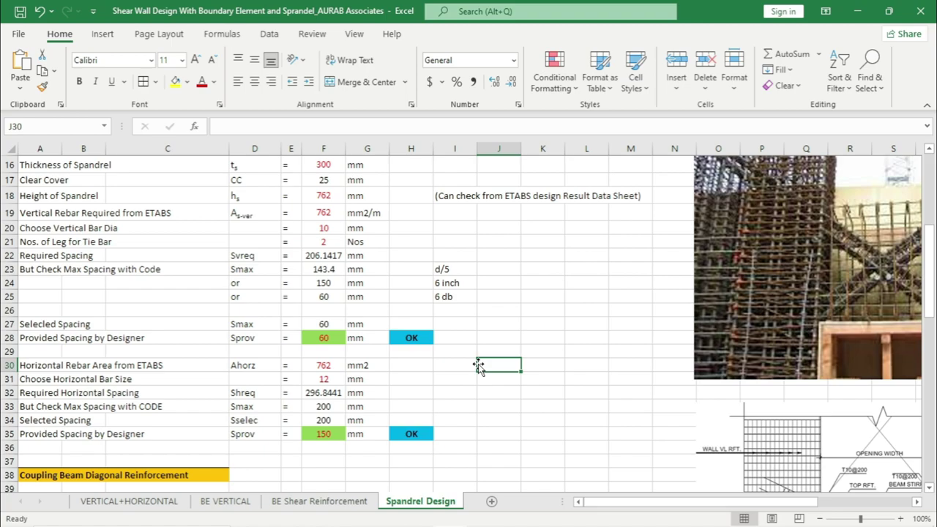
# Step: Change the unit of the horizontal rebar area from ETABS to mm2/m
pyautogui.scroll(-1, 479, 366)
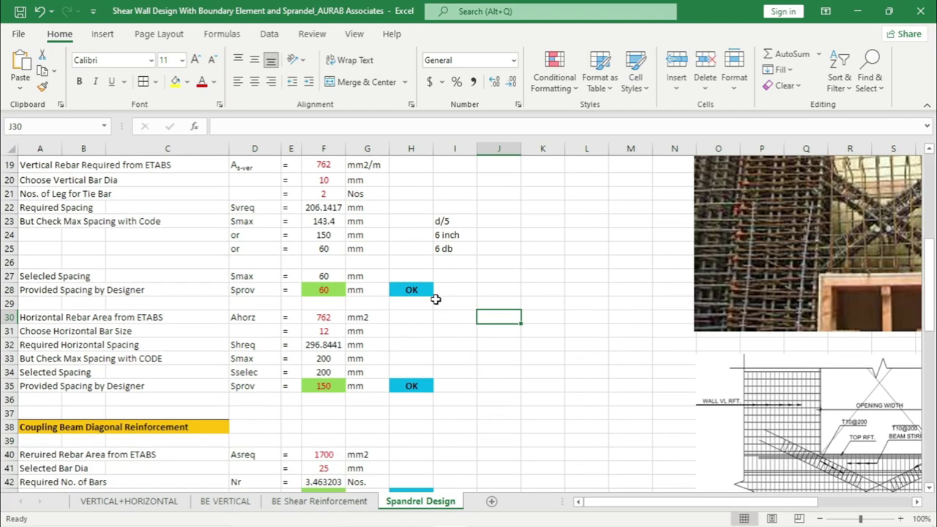
pyautogui.click(378, 317)
pyautogui.click(279, 121)
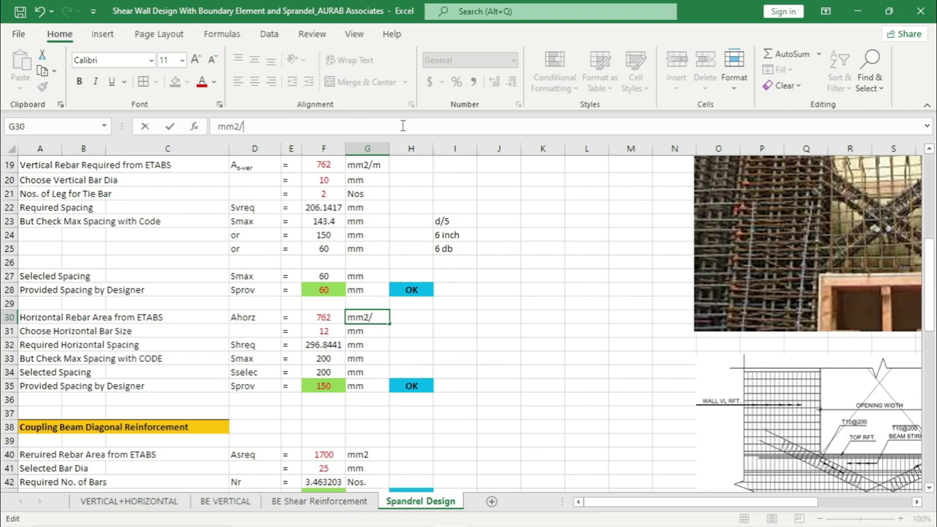
pyautogui.press('capslock')
pyautogui.press('Return')
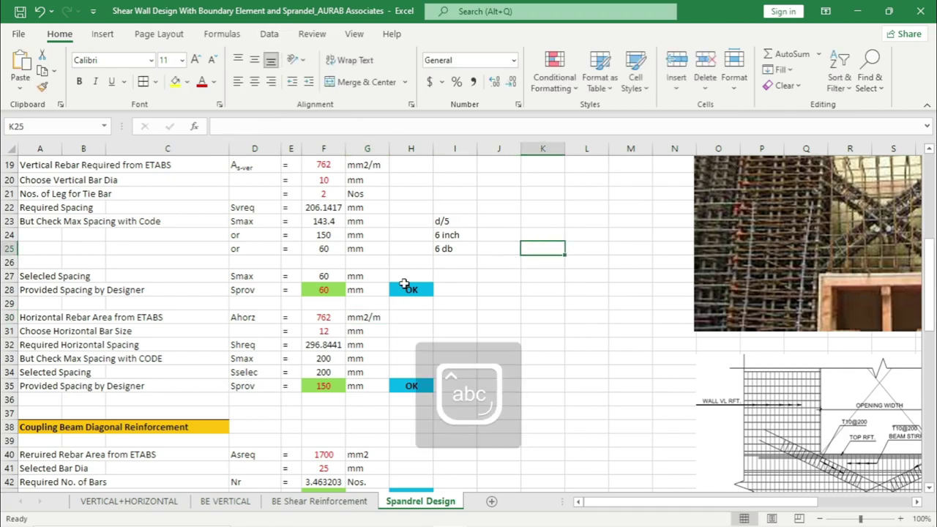
# Step: Review the horizontal bar size against the coupling beam image in Chrome, then return to Excel and recheck the spandrel inputs
pyautogui.click(319, 331)
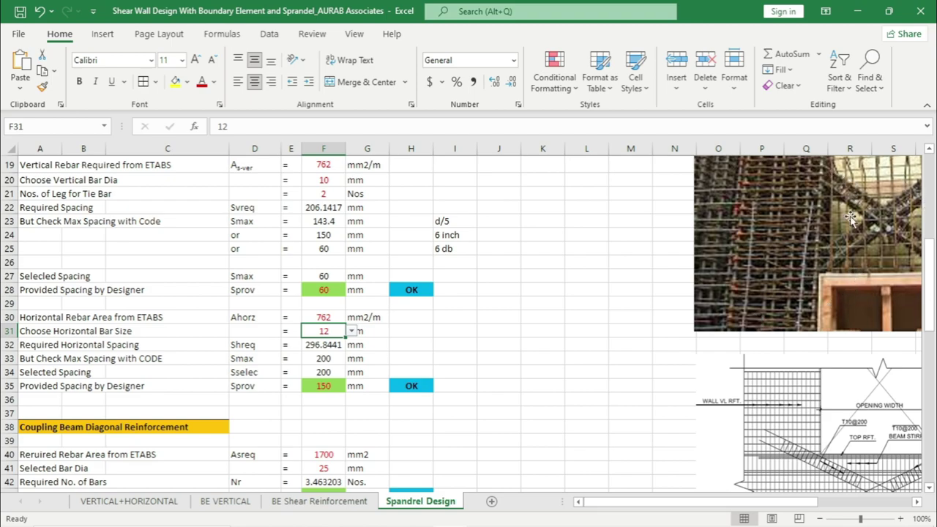
pyautogui.moveTo(510, 513)
pyautogui.click(589, 515)
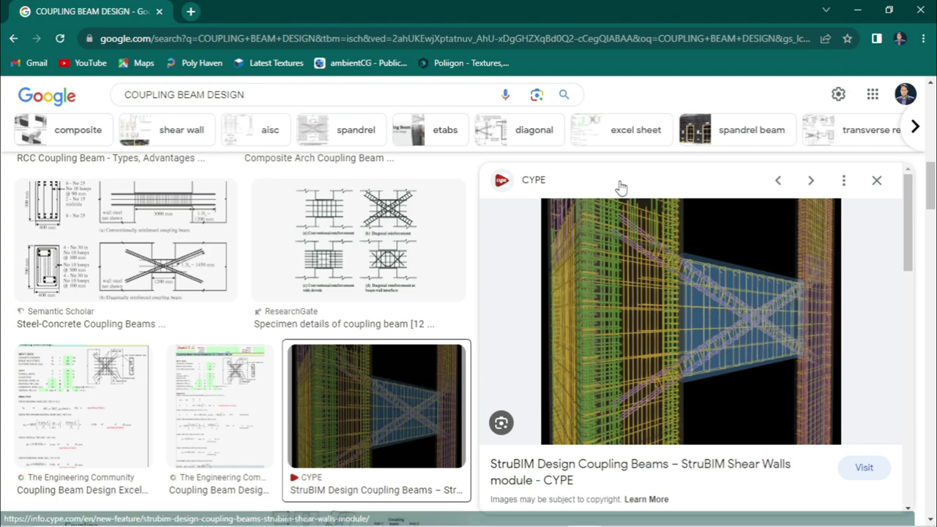
pyautogui.click(450, 513)
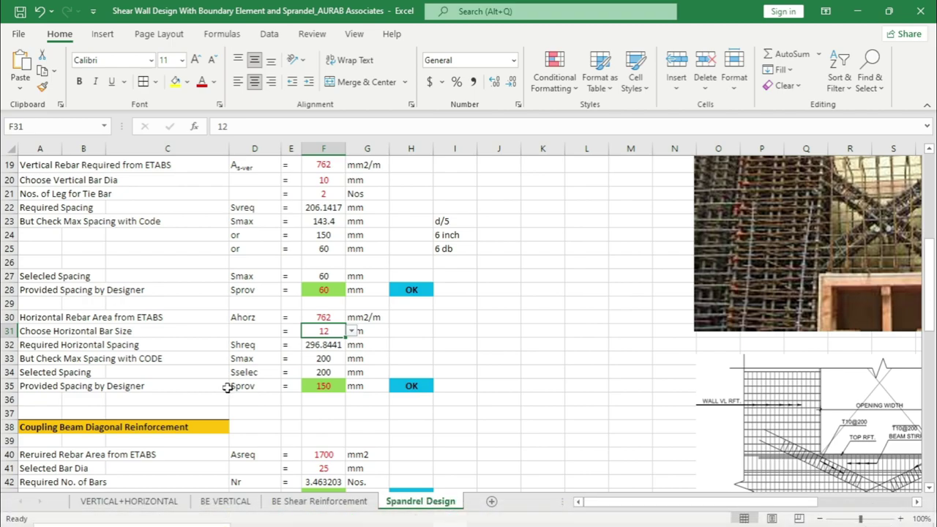
pyautogui.scroll(4, 147, 330)
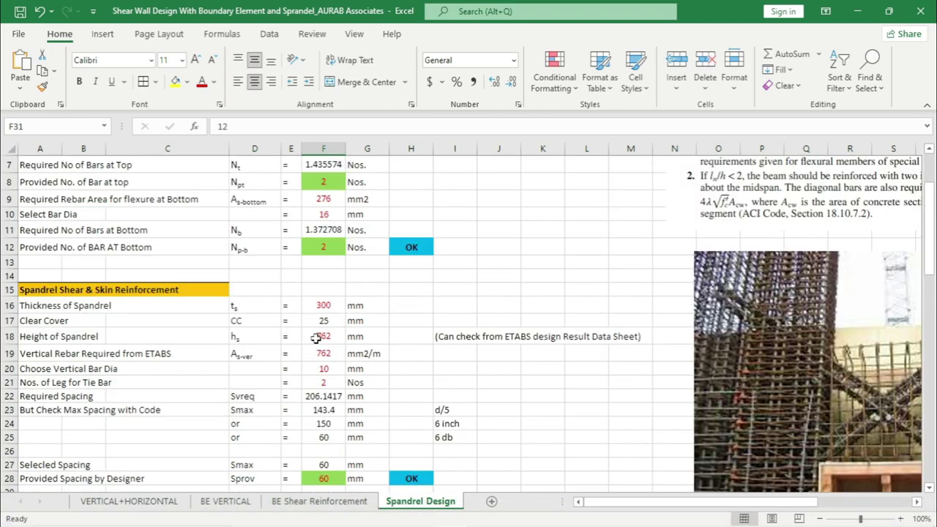
pyautogui.scroll(-4, 316, 337)
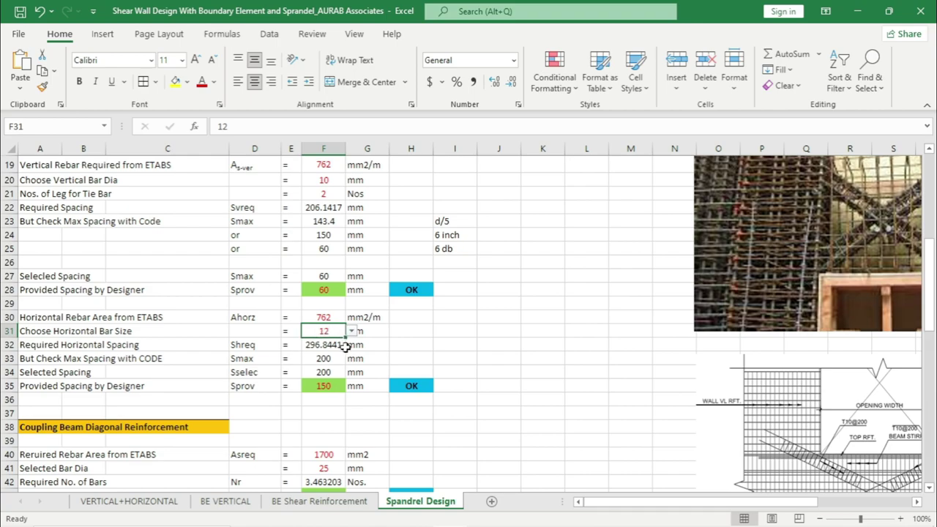
# Step: Inspect the formulas for the required horizontal spacing, the code's maximum spacing, and the selected horizontal spacing
pyautogui.click(331, 345)
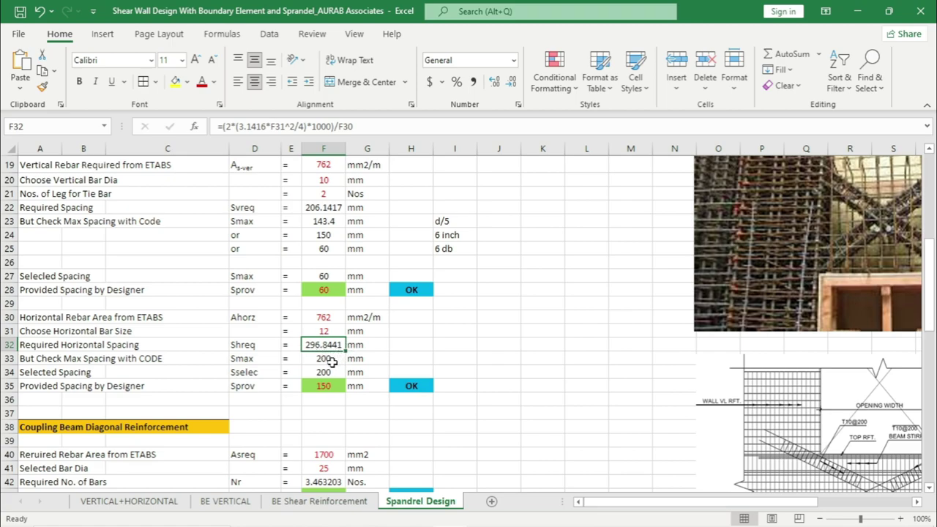
pyautogui.click(332, 359)
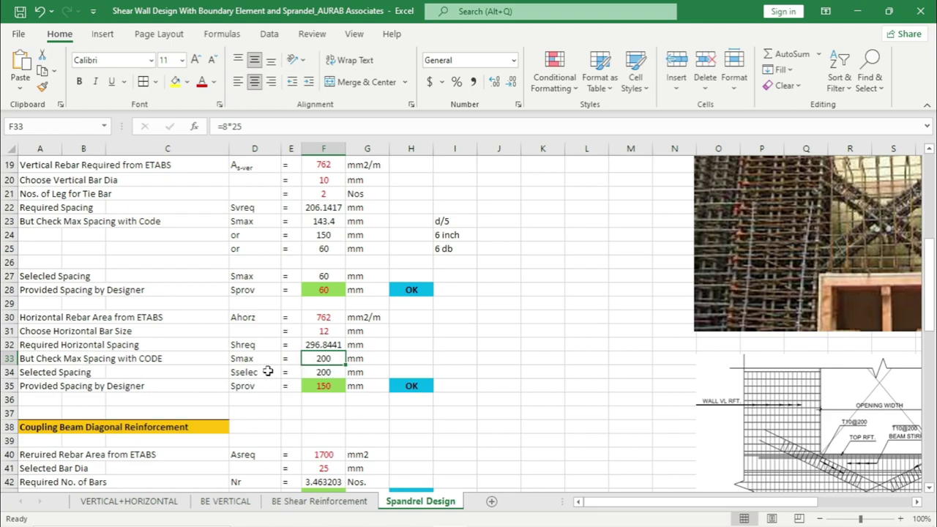
pyautogui.click(335, 372)
pyautogui.moveTo(325, 346); pyautogui.dragTo(325, 363)
pyautogui.click(327, 373)
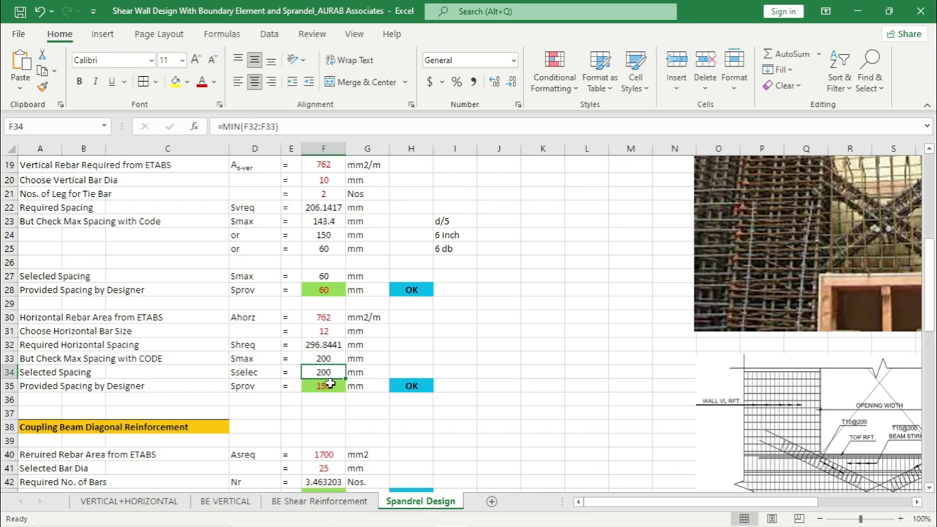
# Step: Set the spandrel's provided horizontal spacing to 200 mm
pyautogui.click(329, 385)
pyautogui.write('200')
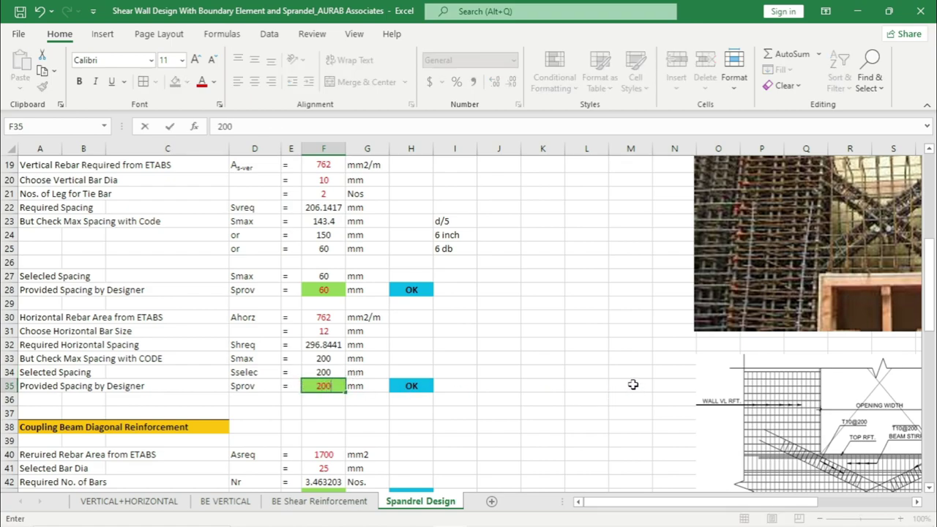
pyautogui.press('Return')
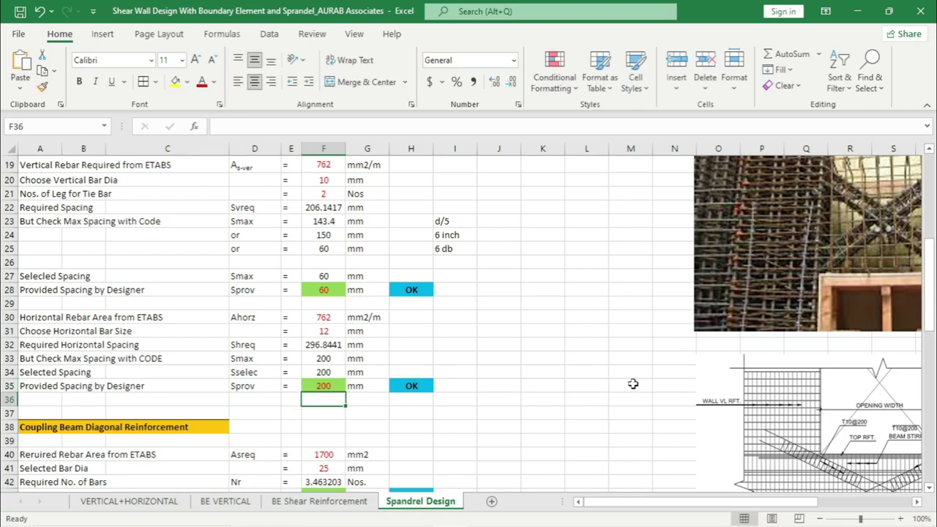
# Step: Try a provided horizontal spacing of 225 mm
pyautogui.click(336, 386)
pyautogui.write('225')
pyautogui.press('Return')
# Step: Return the provided horizontal spacing to 200 mm
pyautogui.click(331, 386)
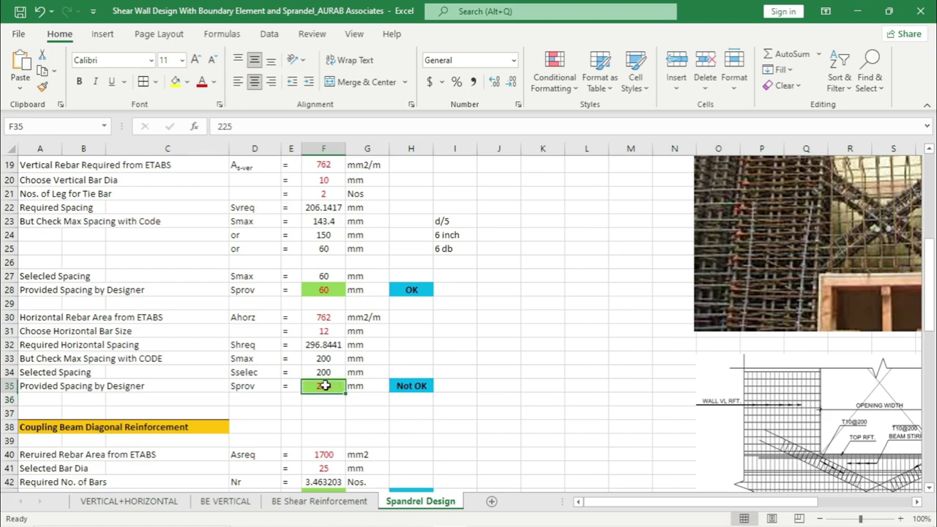
pyautogui.write('200')
pyautogui.press('Return')
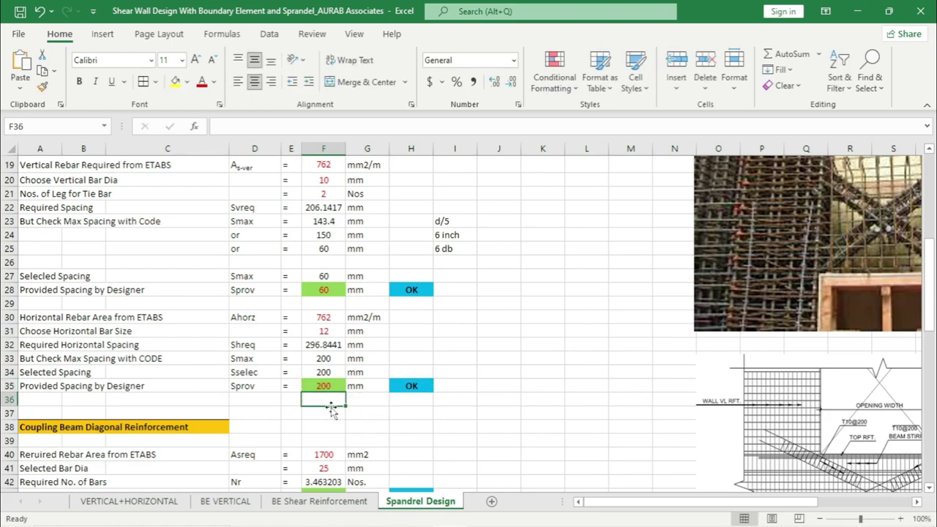
# Step: Switch to Chrome to examine the horizontal rebar along the coupling beam's depth, then return to the Excel sheet
pyautogui.moveTo(595, 522)
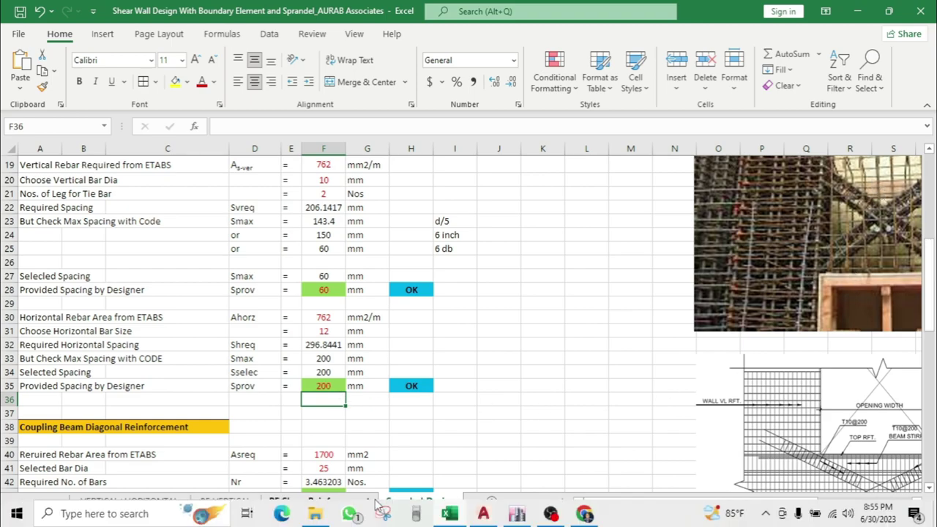
pyautogui.click(584, 514)
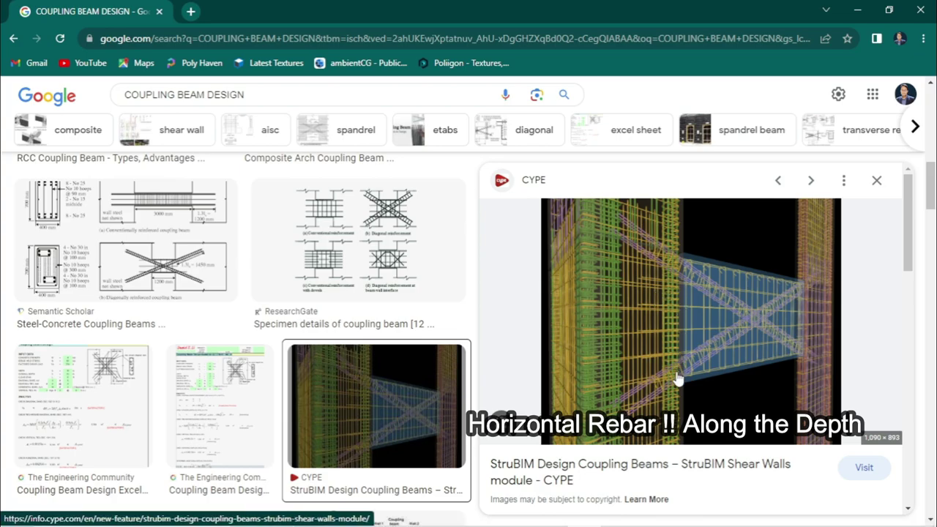
pyautogui.click(857, 10)
# Step: Examine the Coupling Beam Diagonal Reinforcement section together with the typical reinforcement drawing and the site photo
pyautogui.scroll(-5, 96, 218)
pyautogui.click(96, 218)
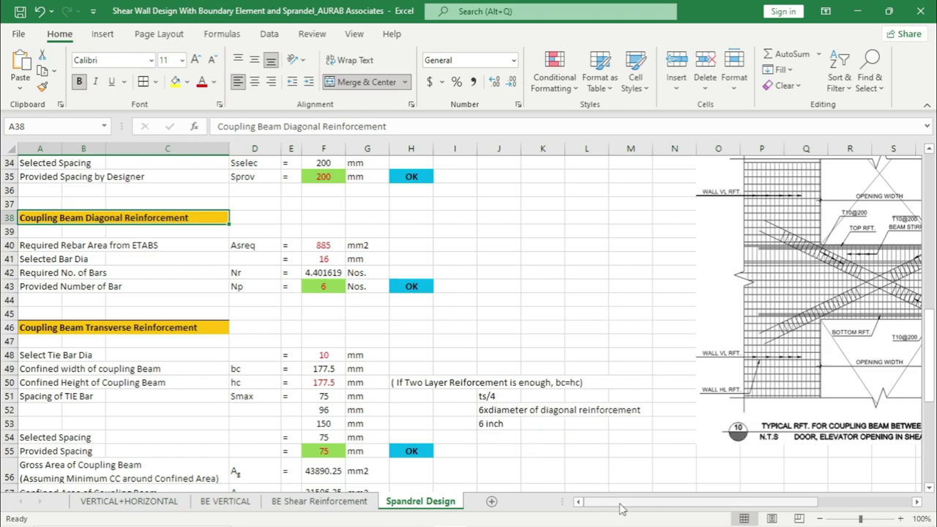
pyautogui.moveTo(622, 509)
pyautogui.mouseDown()
pyautogui.moveTo(731, 509)
pyautogui.moveTo(723, 509)
pyautogui.mouseUp()
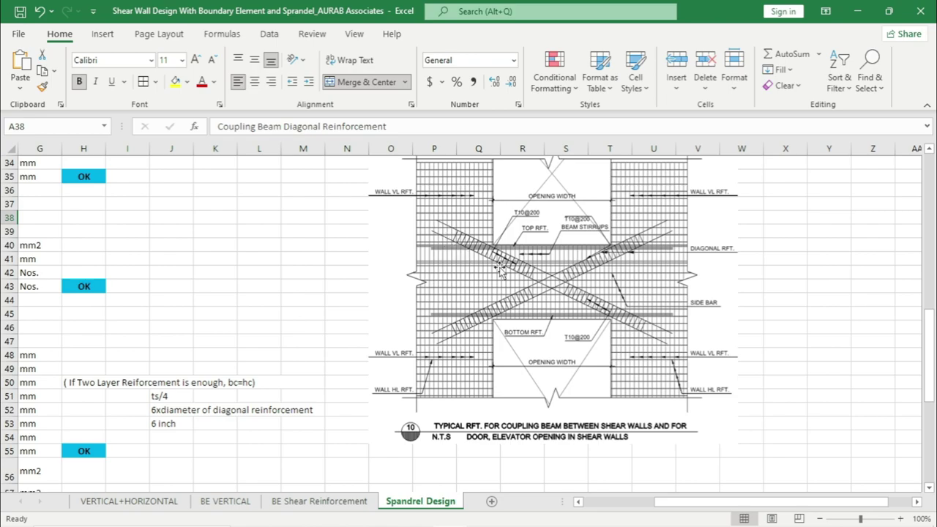
pyautogui.scroll(6, 432, 343)
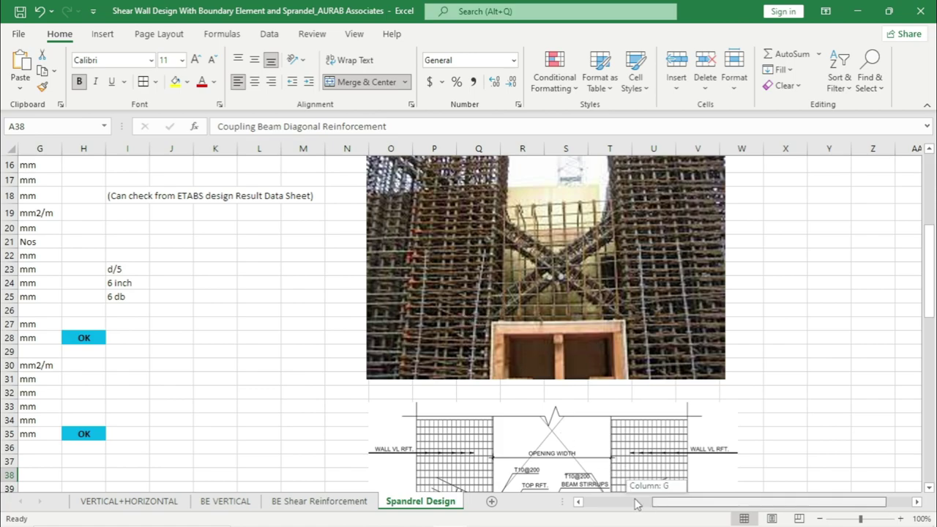
pyautogui.moveTo(657, 503); pyautogui.dragTo(589, 503)
pyautogui.scroll(3, 190, 305)
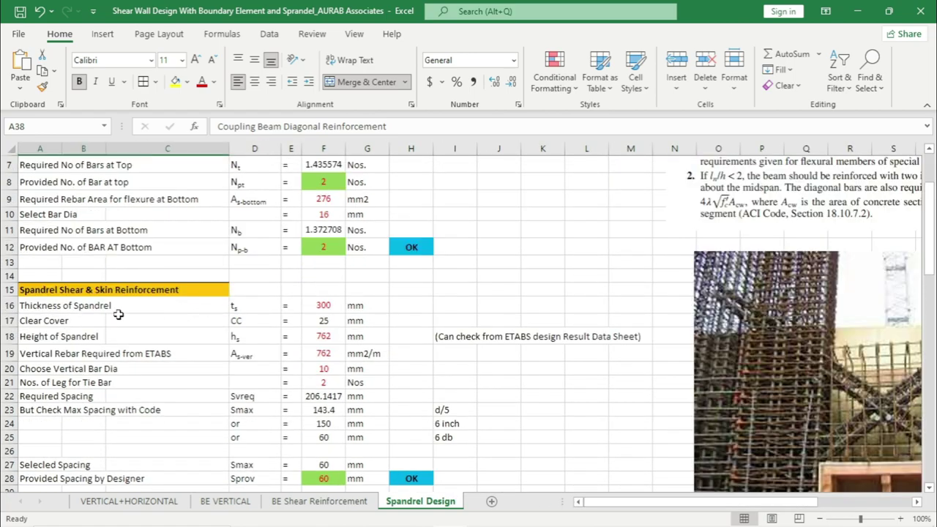
pyautogui.scroll(2, 118, 315)
pyautogui.scroll(-8, 140, 327)
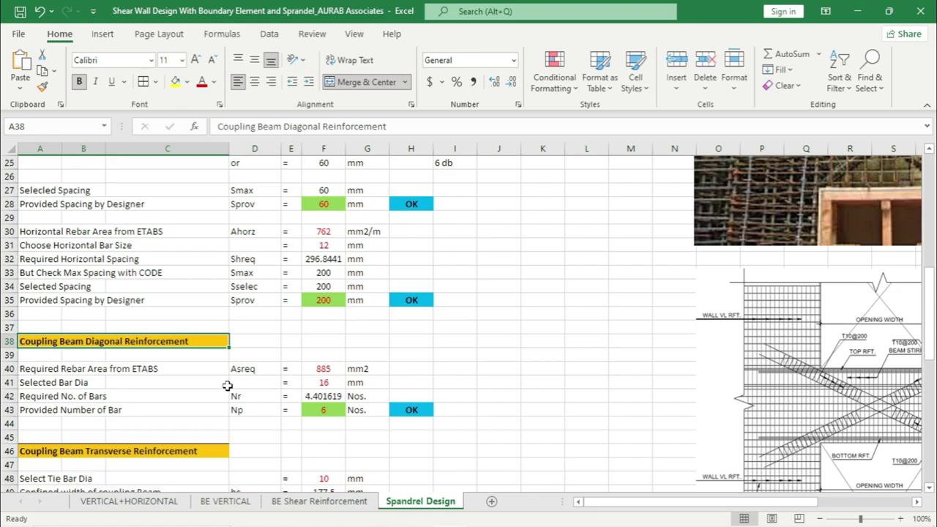
# Step: Switch to ETABS and open the coupling beam's spandrel design details to look up the required diagonal reinforcement area
pyautogui.click(313, 368)
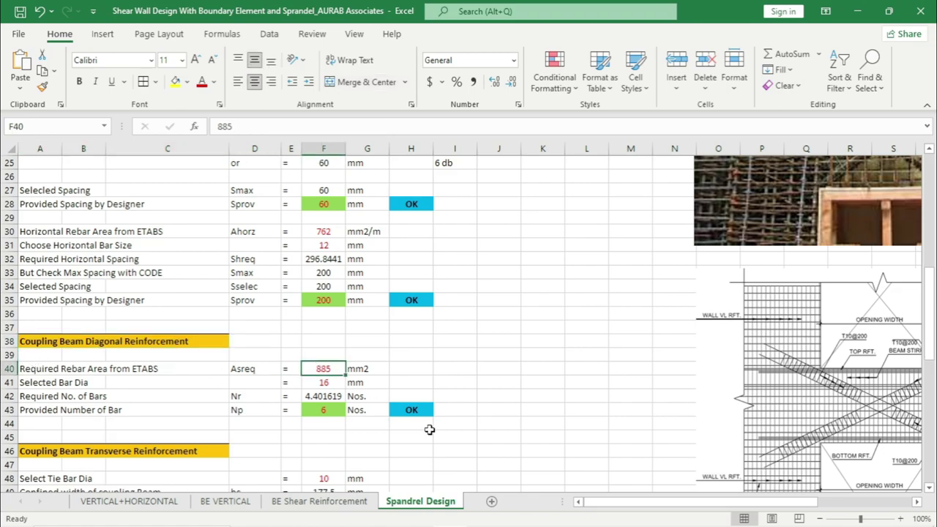
pyautogui.click(516, 516)
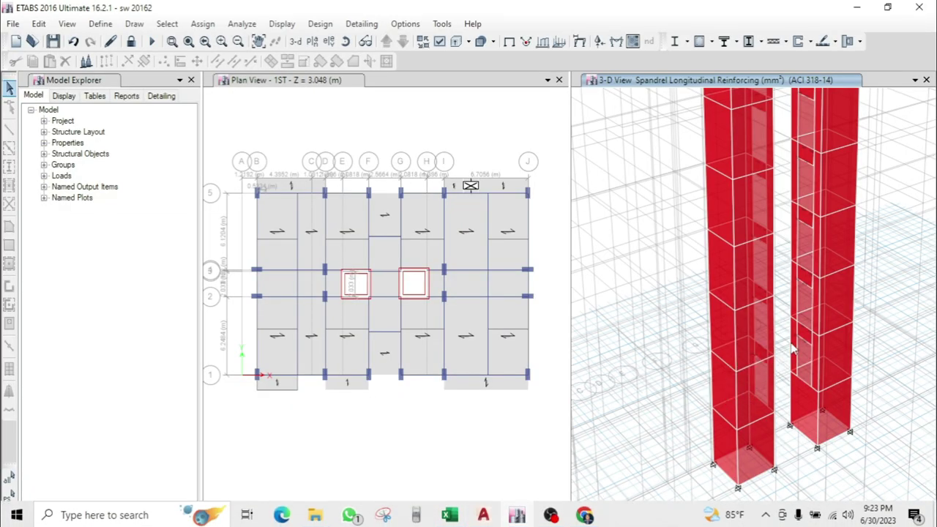
pyautogui.scroll(4, 809, 318)
pyautogui.scroll(-1, 791, 448)
pyautogui.scroll(1, 791, 446)
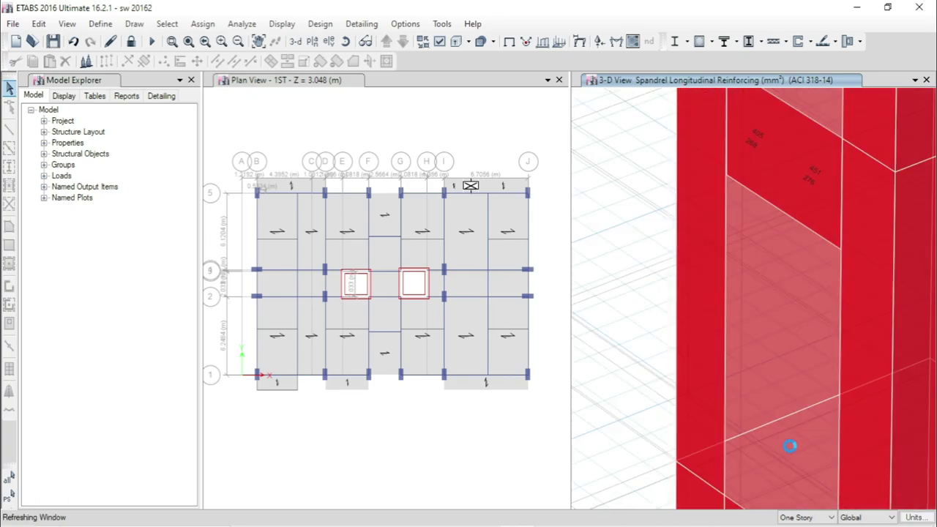
pyautogui.click(803, 187)
pyautogui.click(803, 168)
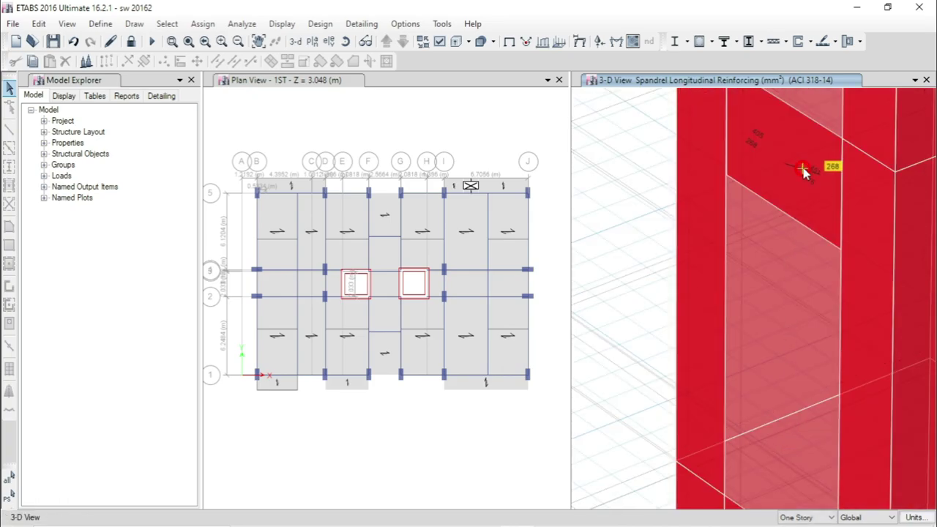
pyautogui.click(803, 165)
pyautogui.rightClick(803, 165)
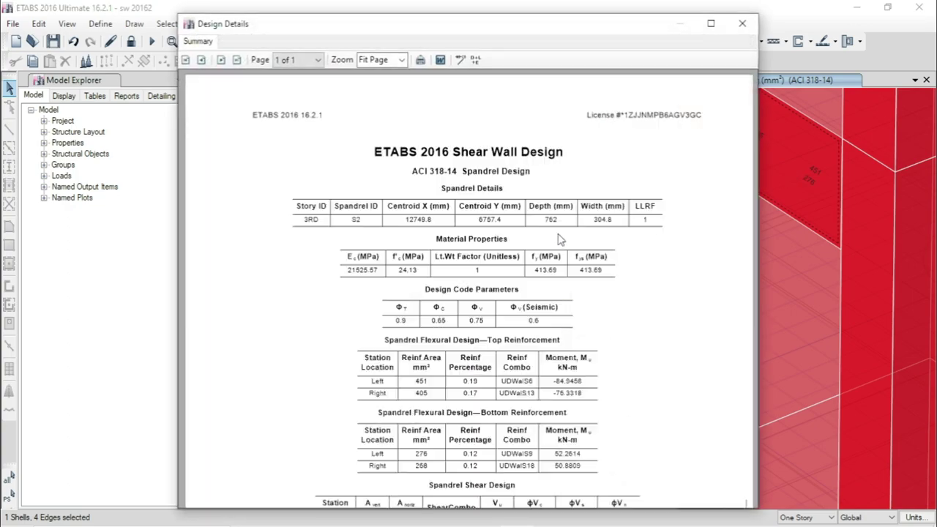
pyautogui.scroll(-2, 511, 318)
pyautogui.scroll(-1, 510, 320)
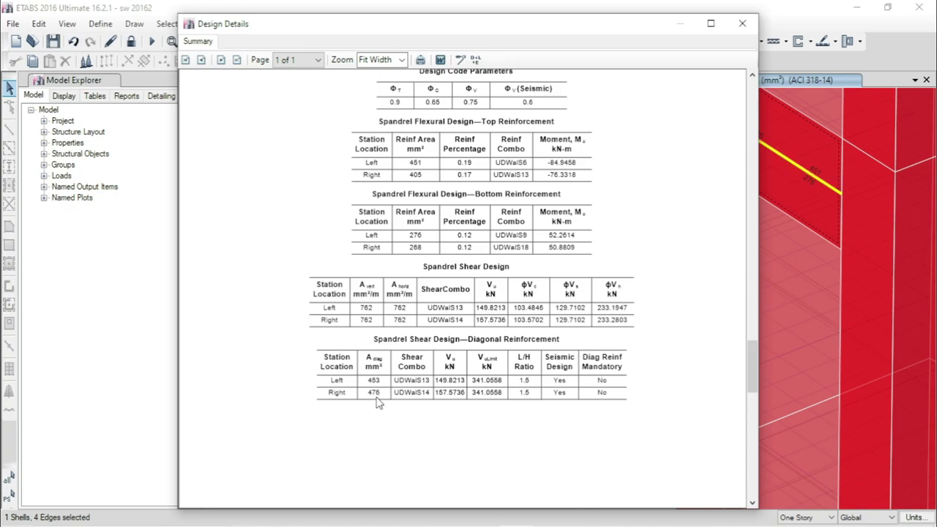
# Step: Return to the Excel sheet and set the diagonal reinforcement's required rebar area from ETABS to 476 mm2
pyautogui.moveTo(392, 525)
pyautogui.click(450, 514)
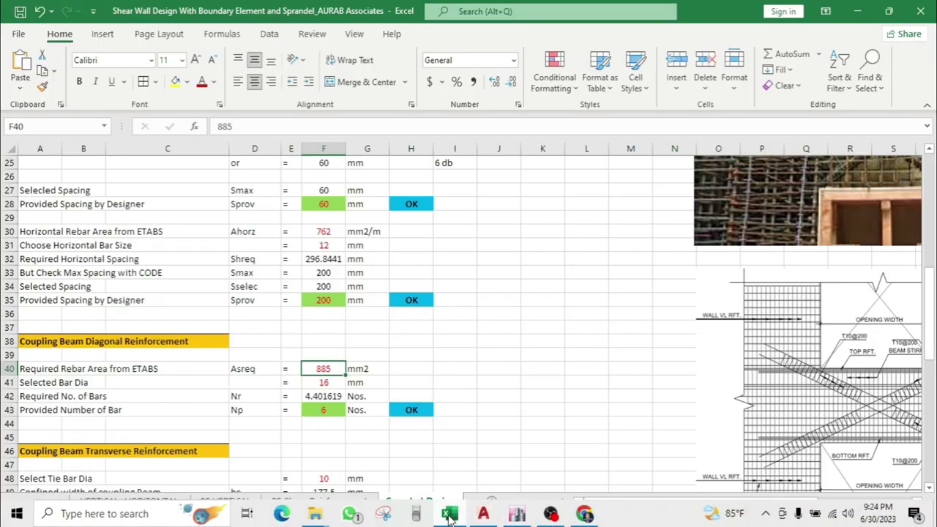
pyautogui.write('4')
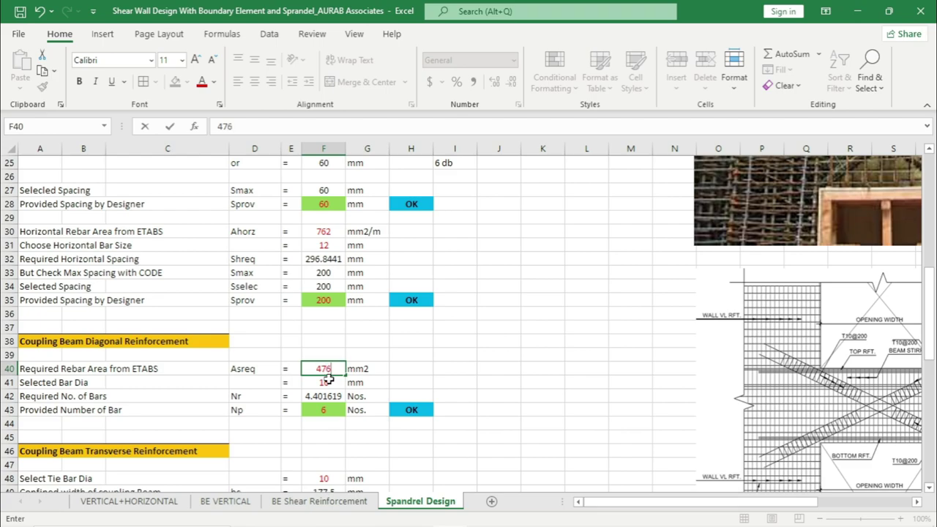
pyautogui.write('76')
pyautogui.press('Return')
pyautogui.scroll(-2, 389, 344)
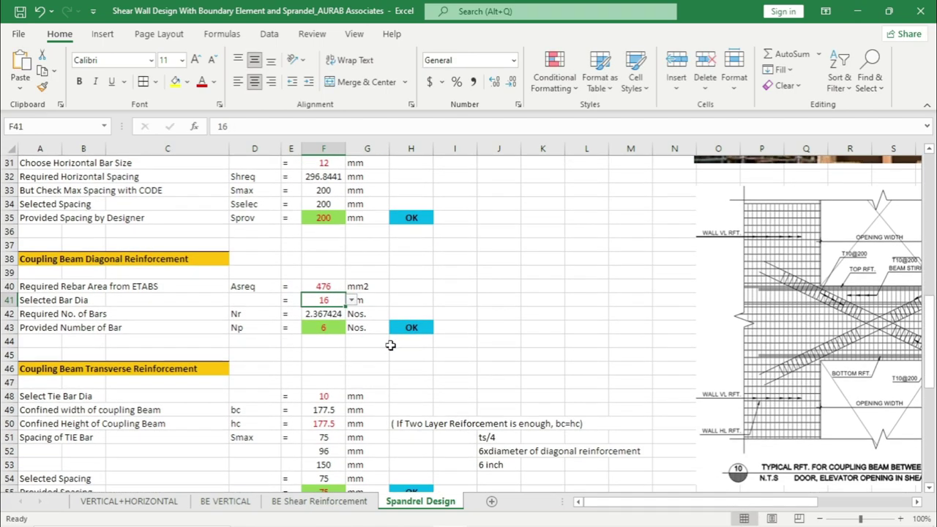
# Step: Examine the diagonal bar diameter and the formula for the required number of bars, comparing them with the detail drawing and site photo
pyautogui.click(46, 300)
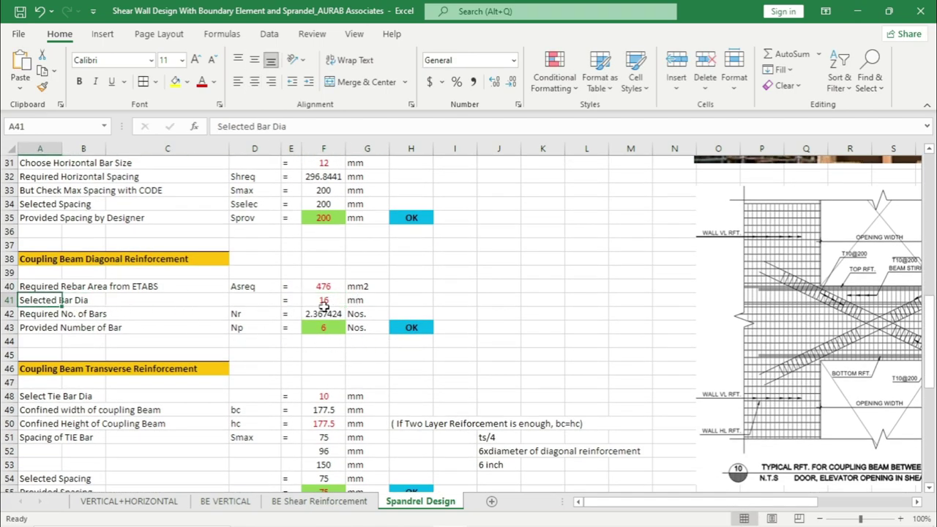
pyautogui.click(325, 304)
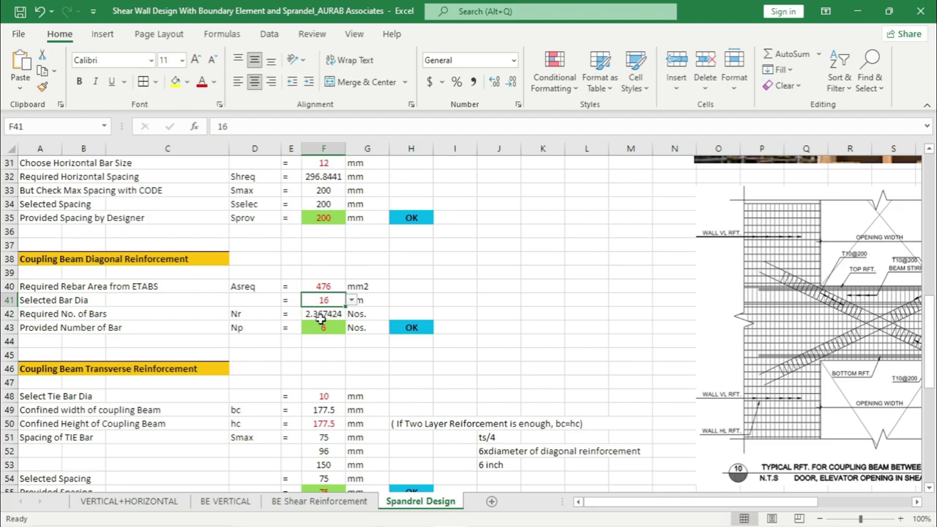
pyautogui.click(320, 316)
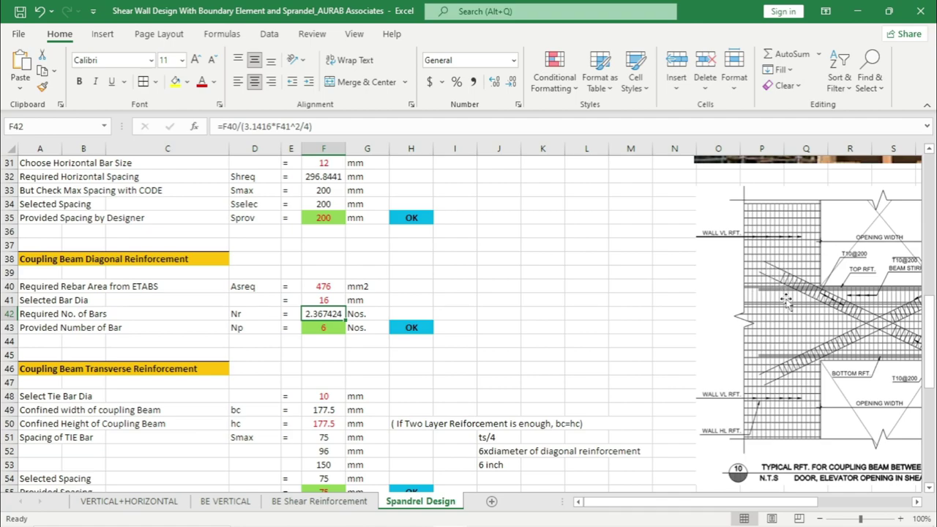
pyautogui.scroll(7, 837, 392)
pyautogui.scroll(1, 857, 337)
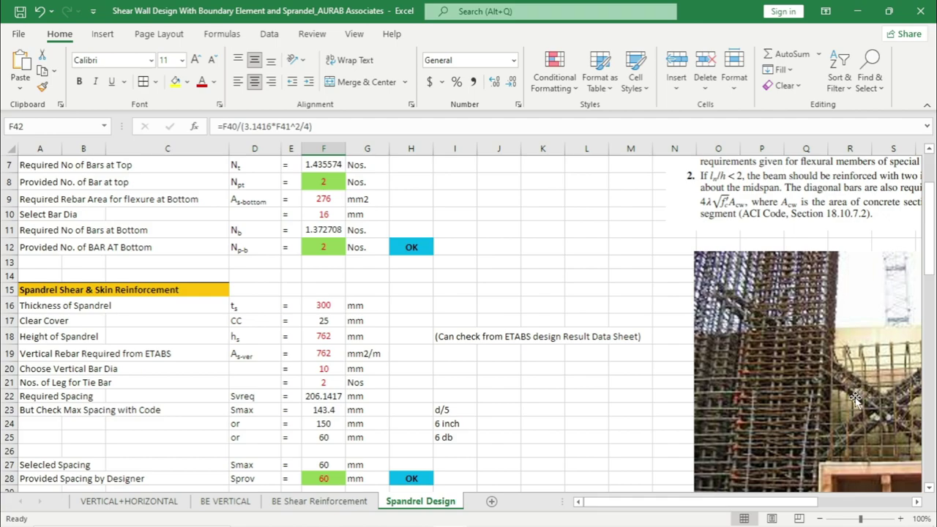
pyautogui.scroll(-3, 376, 356)
pyautogui.scroll(1, 369, 364)
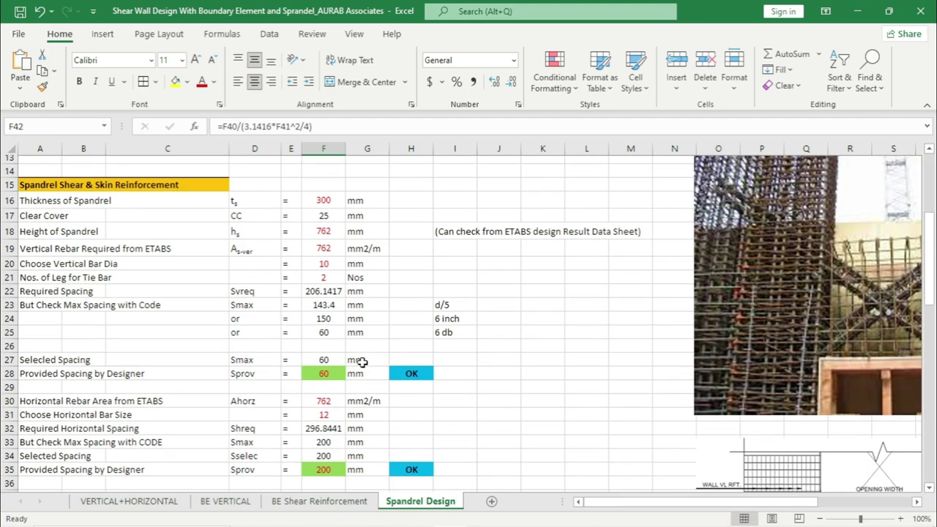
# Step: Set the provided number of diagonal bars to 4
pyautogui.scroll(-5, 363, 364)
pyautogui.click(328, 330)
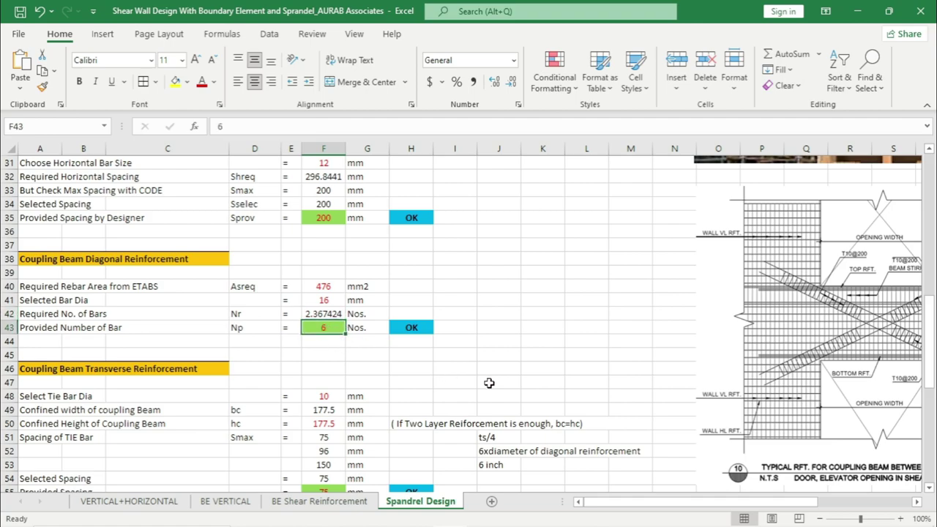
pyautogui.write('4')
pyautogui.press('Return')
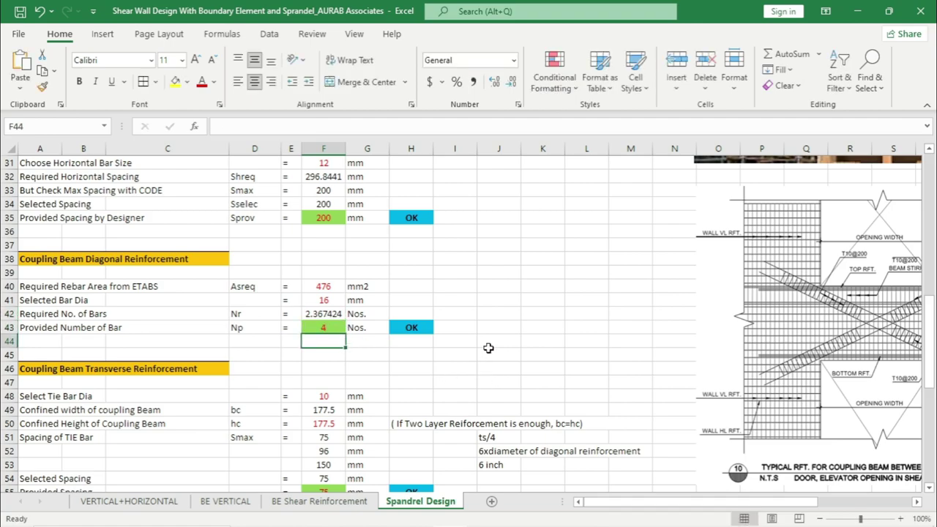
pyautogui.click(488, 347)
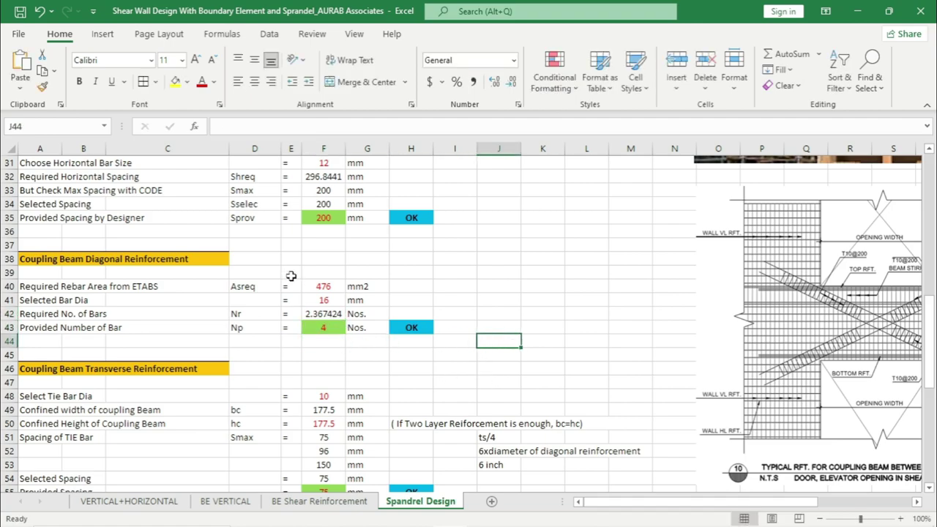
# Step: Examine the tie bar diameter and the confined width and height of the coupling beam in the Coupling Beam Transverse Reinforcement section
pyautogui.scroll(-2, 274, 398)
pyautogui.click(130, 289)
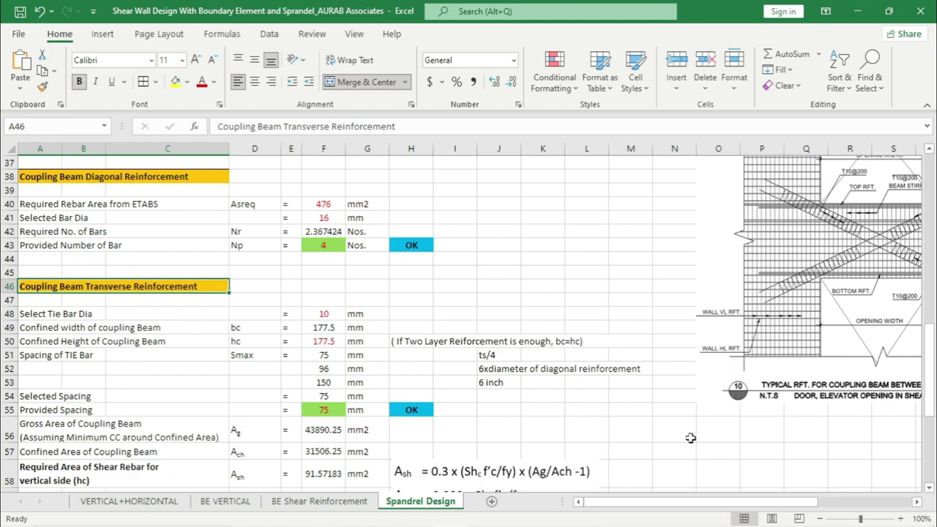
pyautogui.moveTo(570, 510)
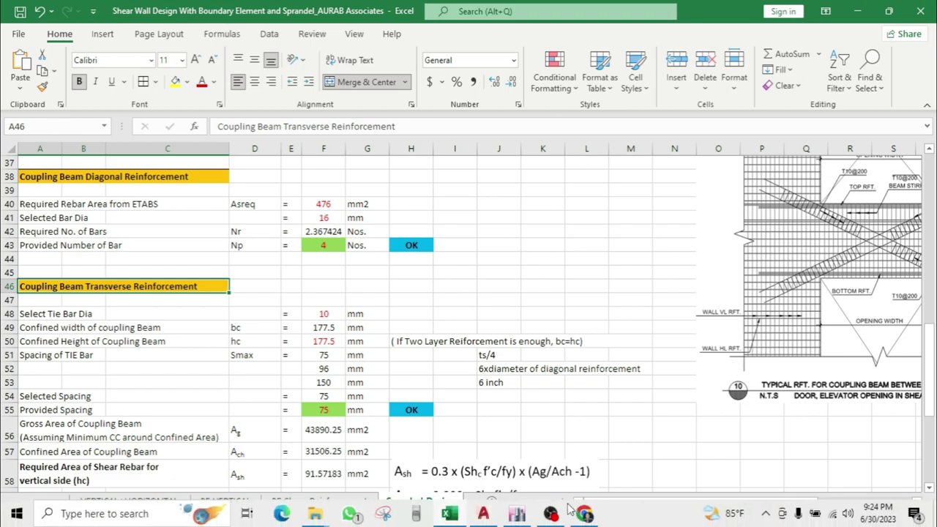
pyautogui.click(36, 315)
pyautogui.click(329, 314)
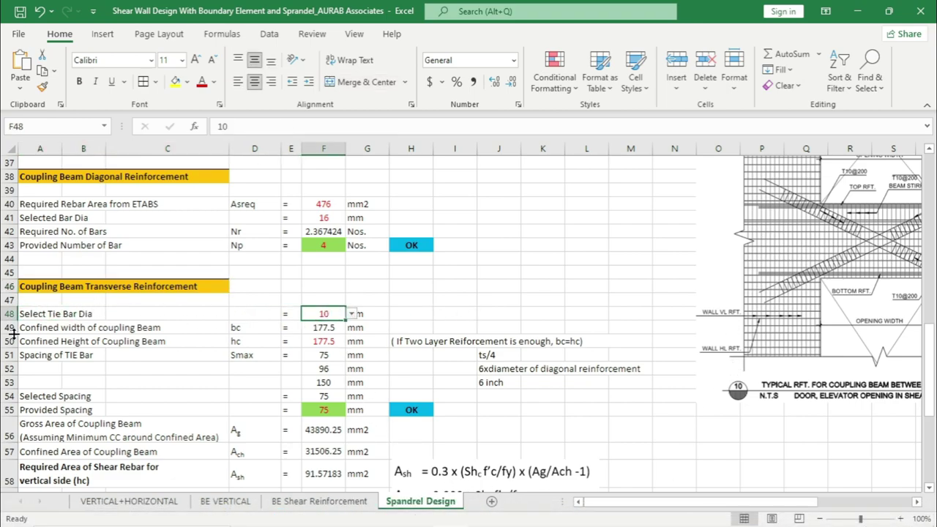
pyautogui.click(323, 328)
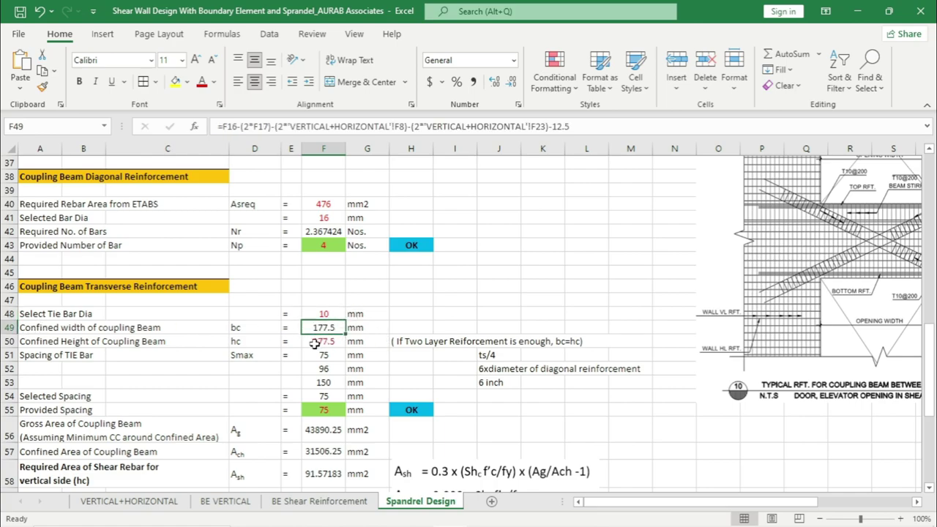
pyautogui.click(314, 343)
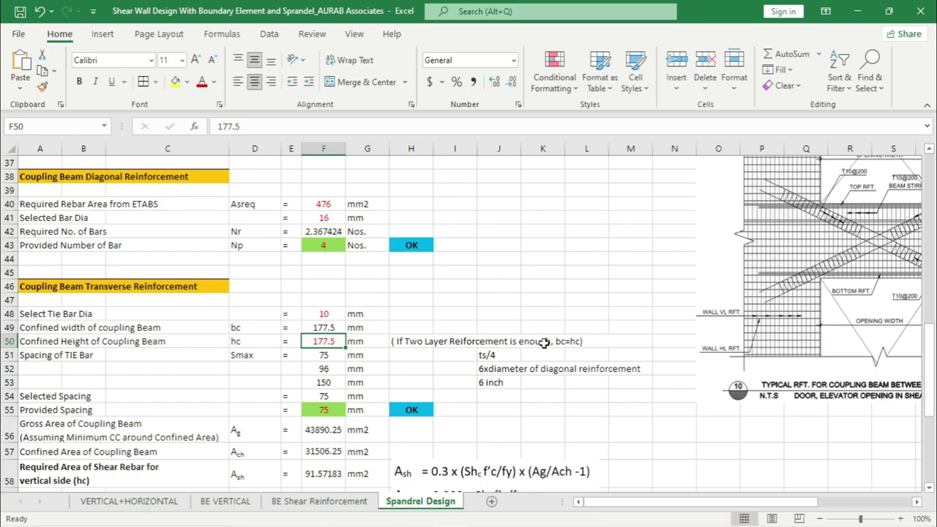
pyautogui.click(266, 327)
pyautogui.click(250, 342)
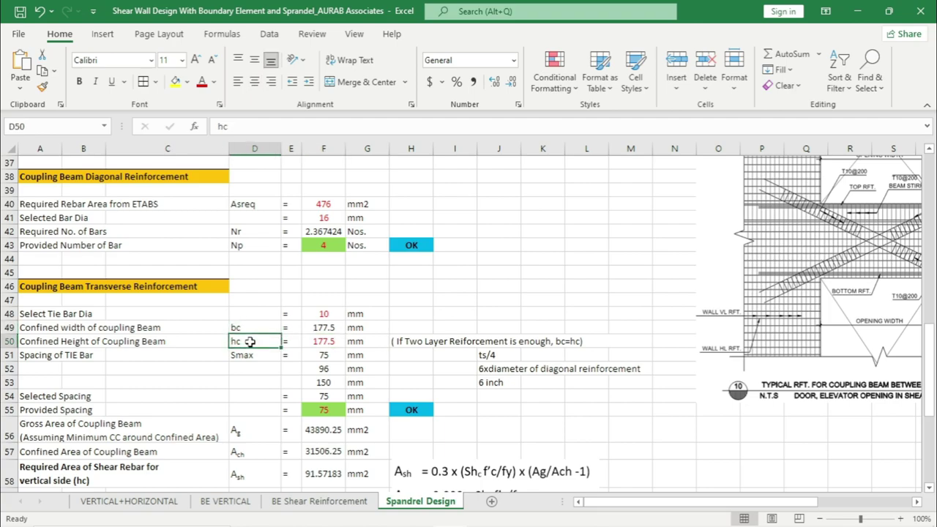
pyautogui.click(327, 342)
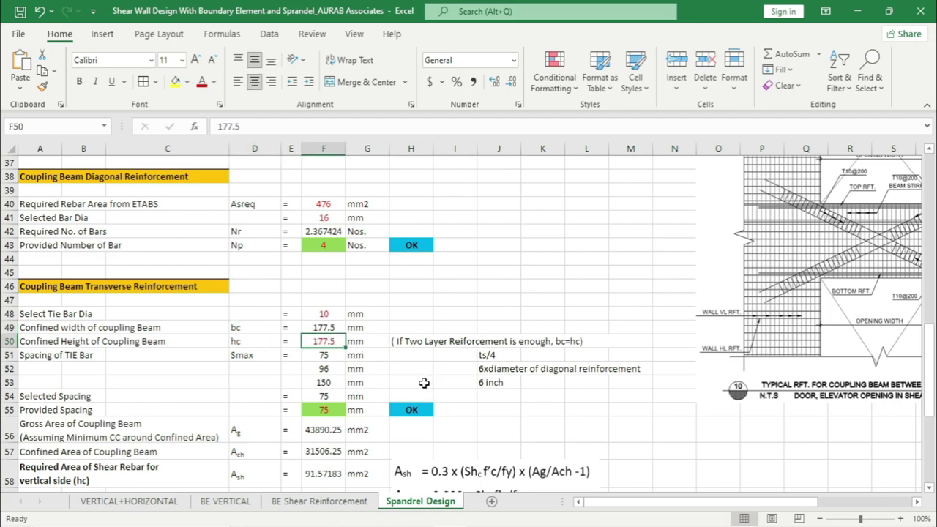
# Step: Set the diagonal reinforcement's required rebar area to 1000 mm2
pyautogui.click(338, 205)
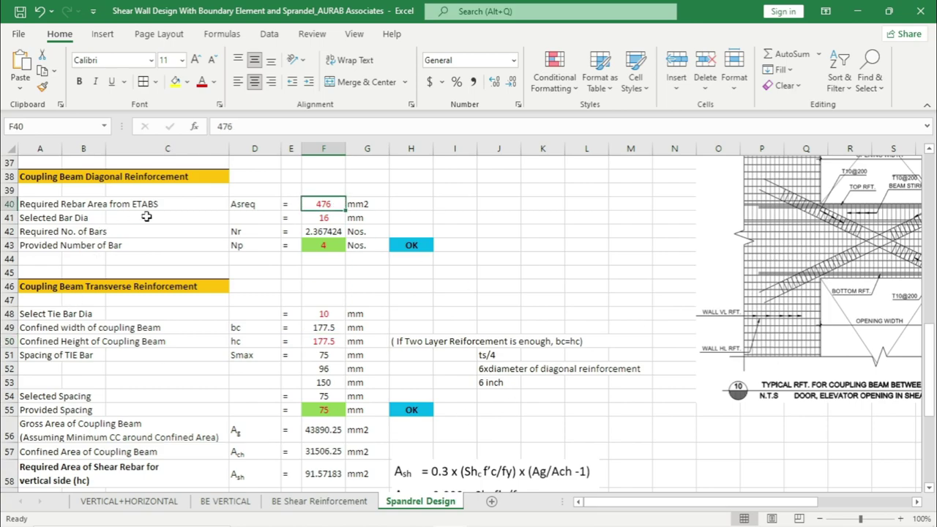
pyautogui.write('1000')
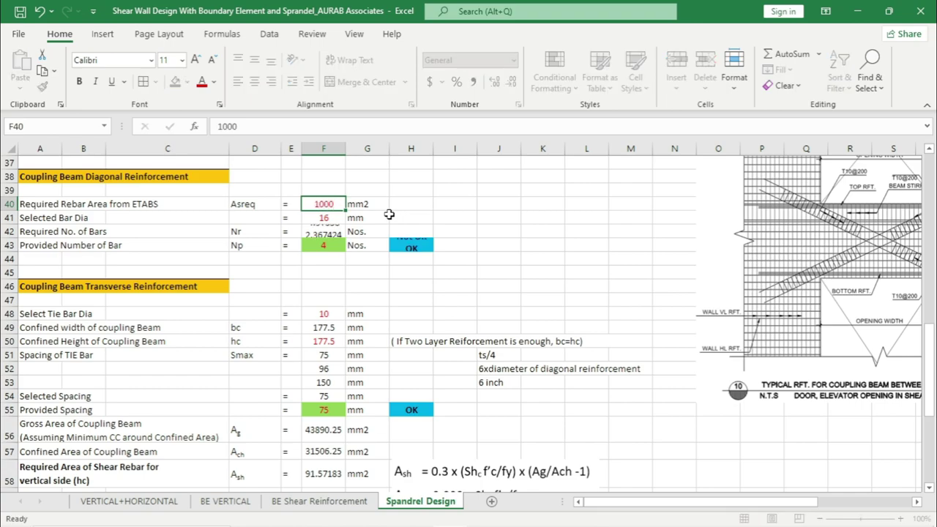
pyautogui.press('Return')
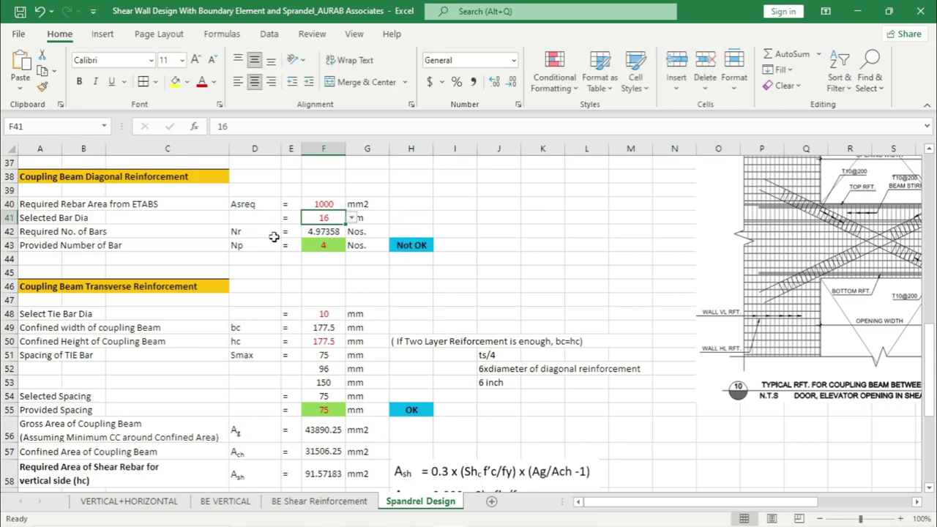
# Step: Check the required number of diagonal bars, try 5 as the provided number, and set it to 6
pyautogui.click(317, 232)
pyautogui.click(325, 249)
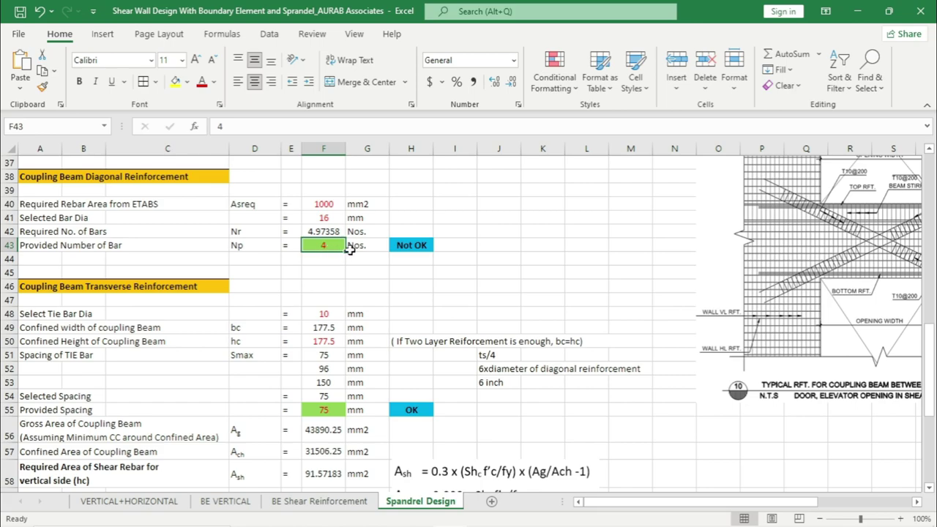
pyautogui.write('5')
pyautogui.press('Return')
pyautogui.click(340, 246)
pyautogui.write('6')
pyautogui.press('Return')
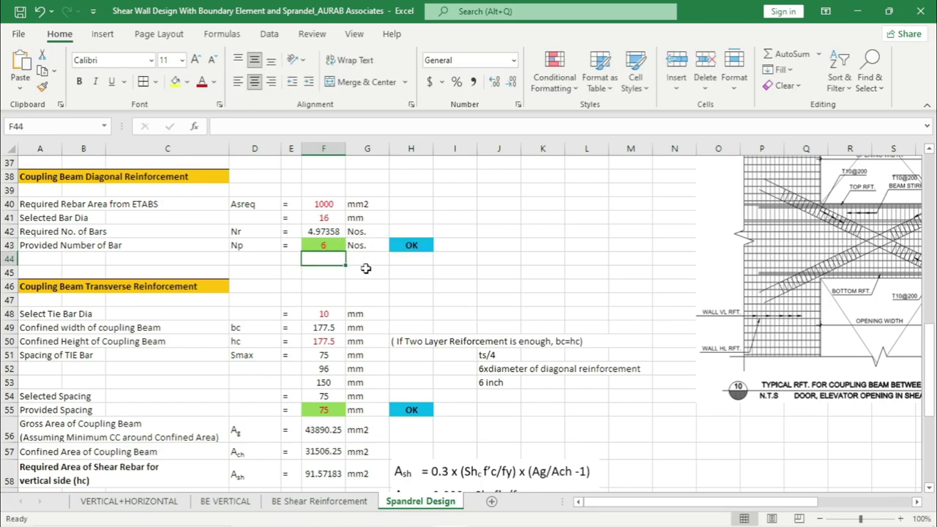
# Step: Switch to the AutoCAD drawing to examine the square tie with four corner bars and the separate six-bar layout
pyautogui.moveTo(470, 525)
pyautogui.moveTo(422, 525)
pyautogui.click(486, 515)
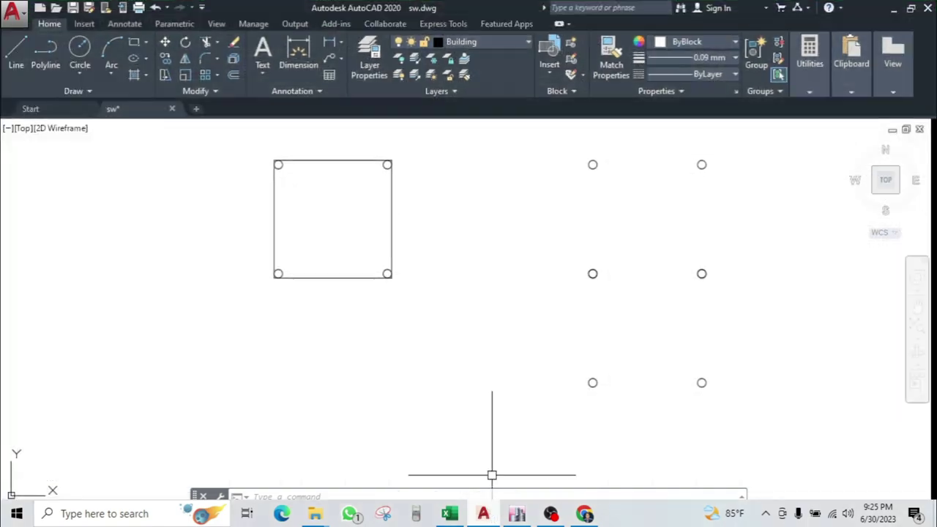
pyautogui.scroll(-2, 479, 320)
pyautogui.click(320, 188)
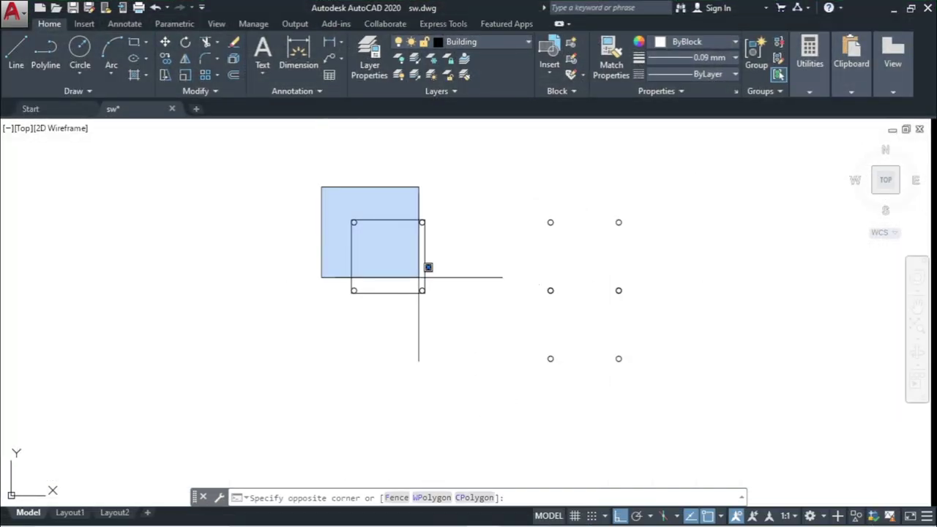
pyautogui.press('Escape')
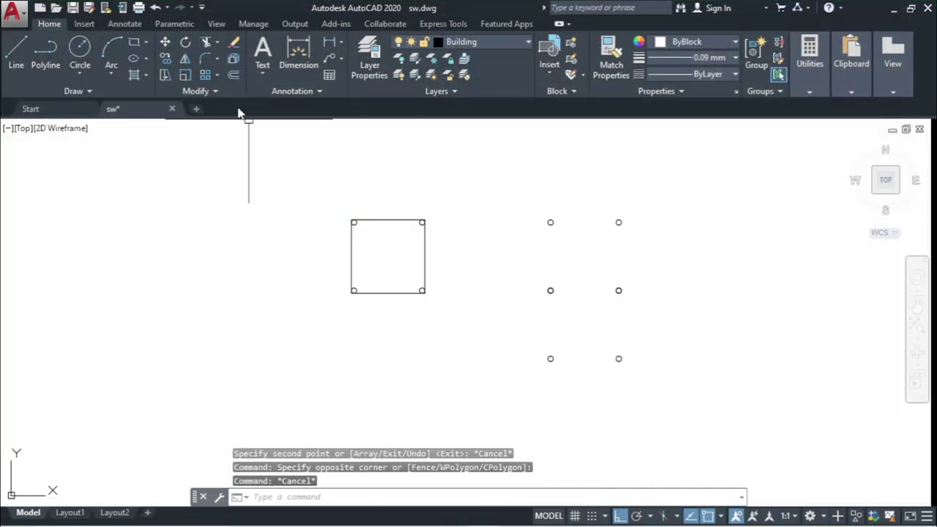
# Step: Draw a rectangular tie around the six-bar layout, from beyond the upper-left bar to beyond the lower-right bar
pyautogui.click(134, 42)
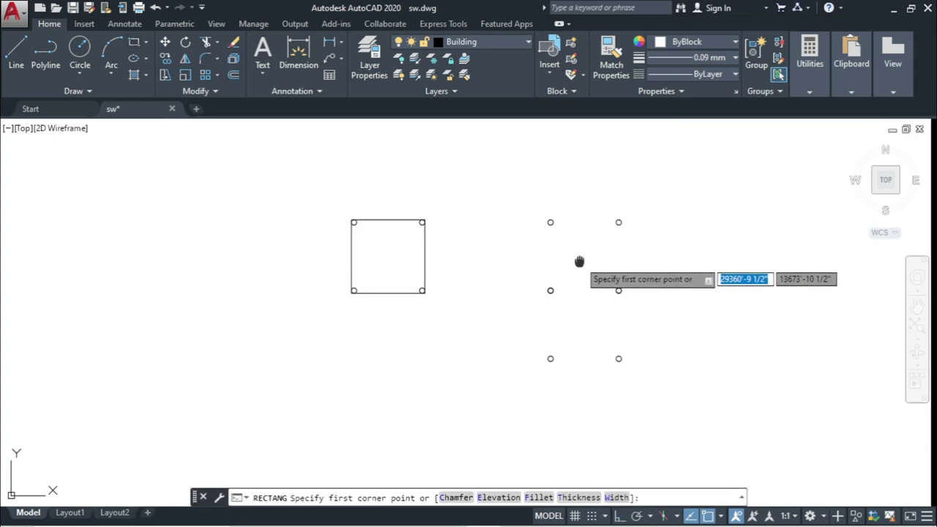
pyautogui.moveTo(580, 261); pyautogui.dragTo(564, 213, button='middle')
pyautogui.scroll(2, 542, 172)
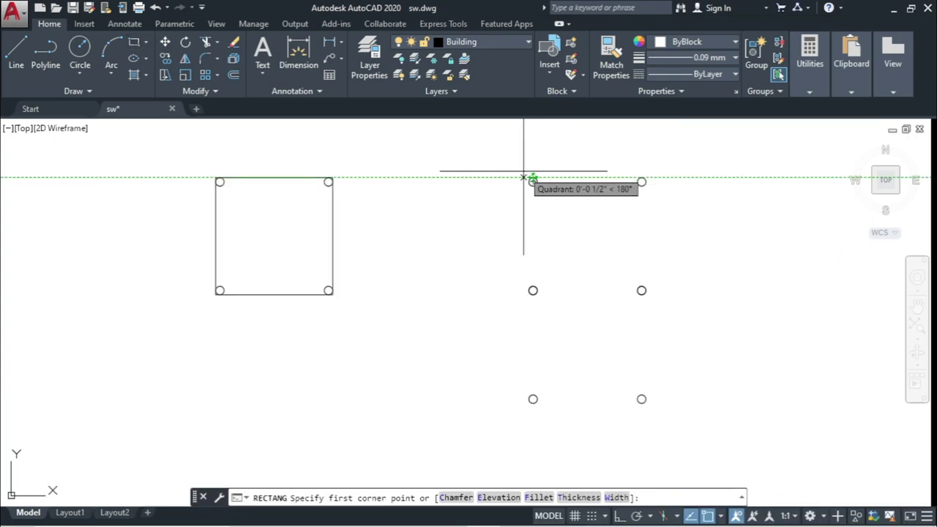
pyautogui.click(523, 177)
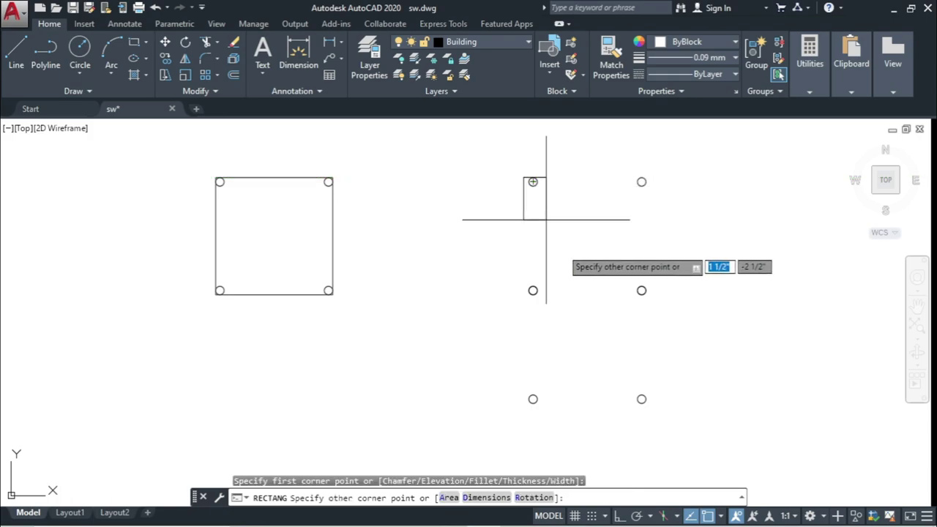
pyautogui.click(643, 400)
pyautogui.press('Escape')
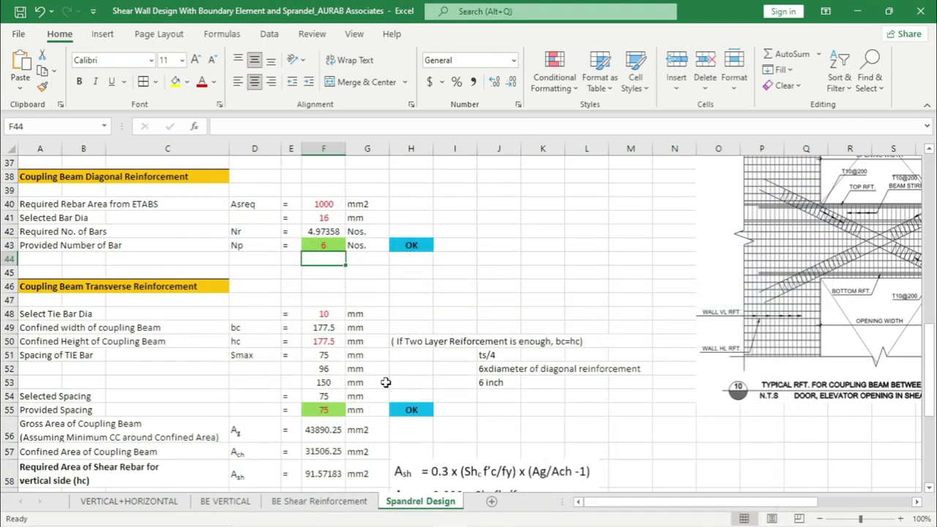
# Step: Switch to the Excel sheet and examine the confined height hc, the three tie spacing limits, and the selected and provided spacing
pyautogui.scroll(-5, 386, 383)
pyautogui.scroll(3, 382, 366)
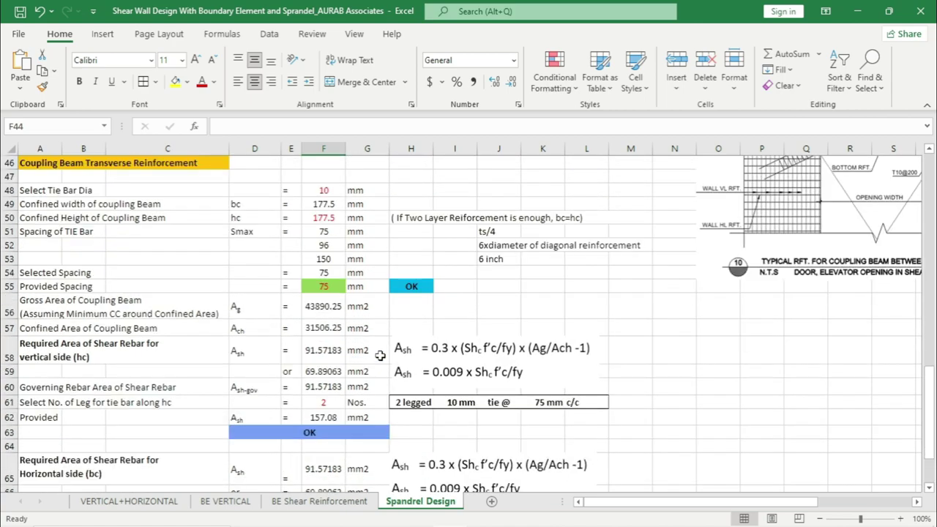
pyautogui.click(323, 218)
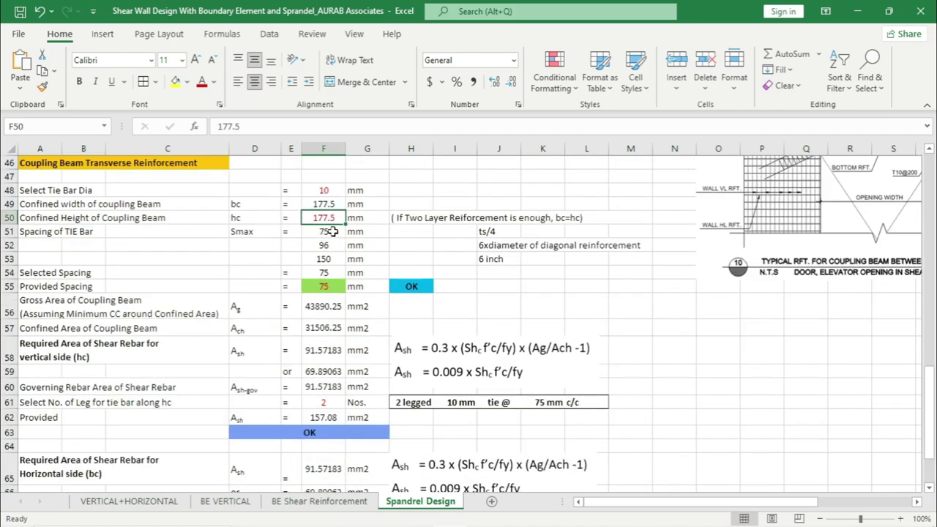
pyautogui.click(333, 231)
pyautogui.click(498, 232)
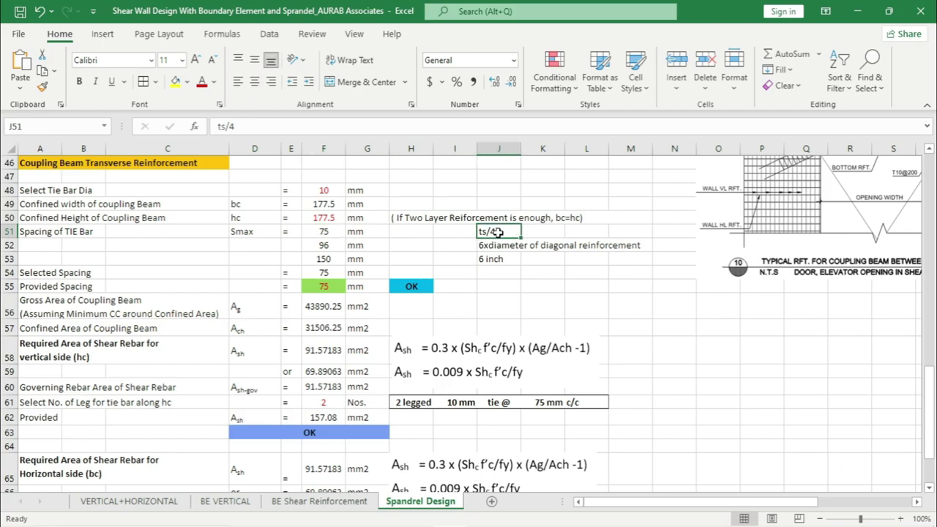
pyautogui.click(332, 246)
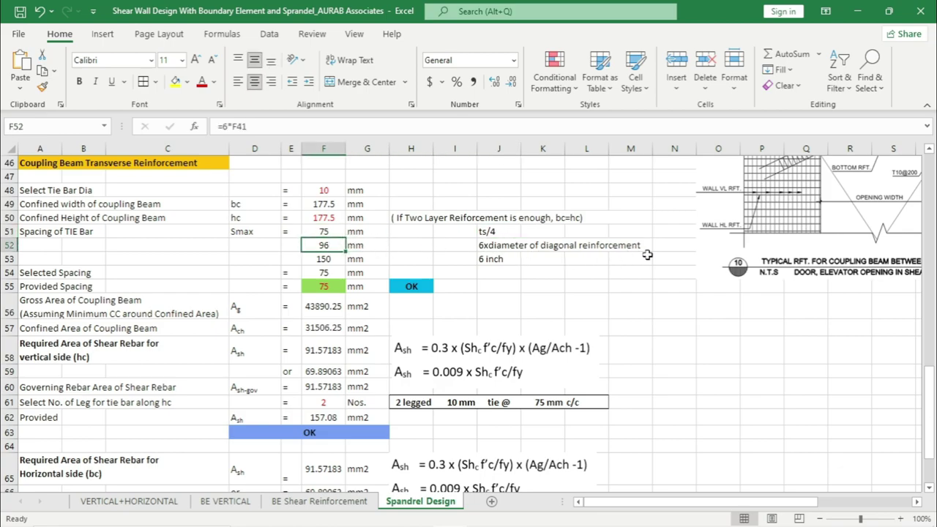
pyautogui.click(323, 259)
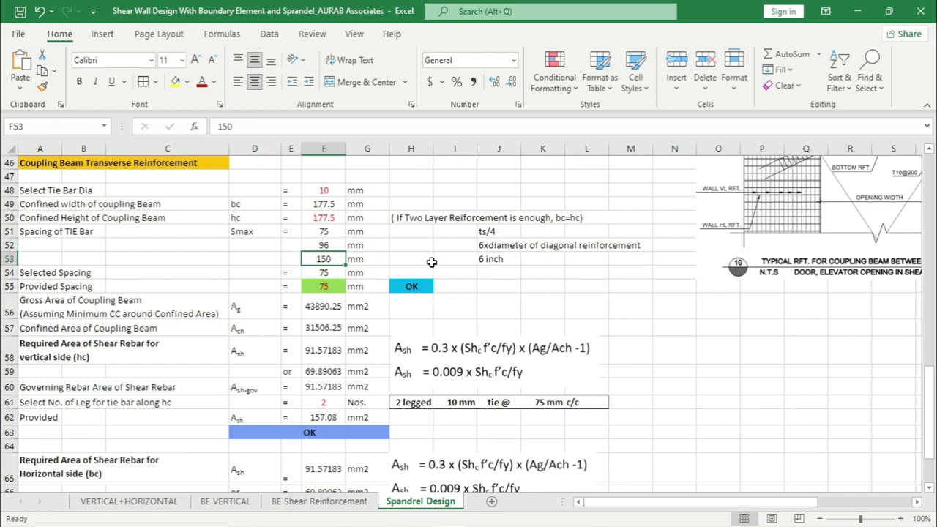
pyautogui.click(328, 272)
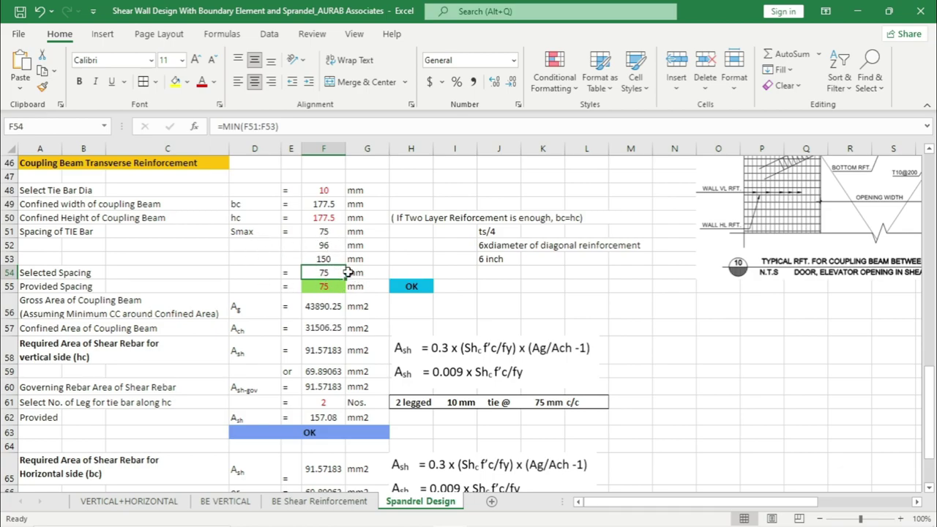
pyautogui.click(324, 288)
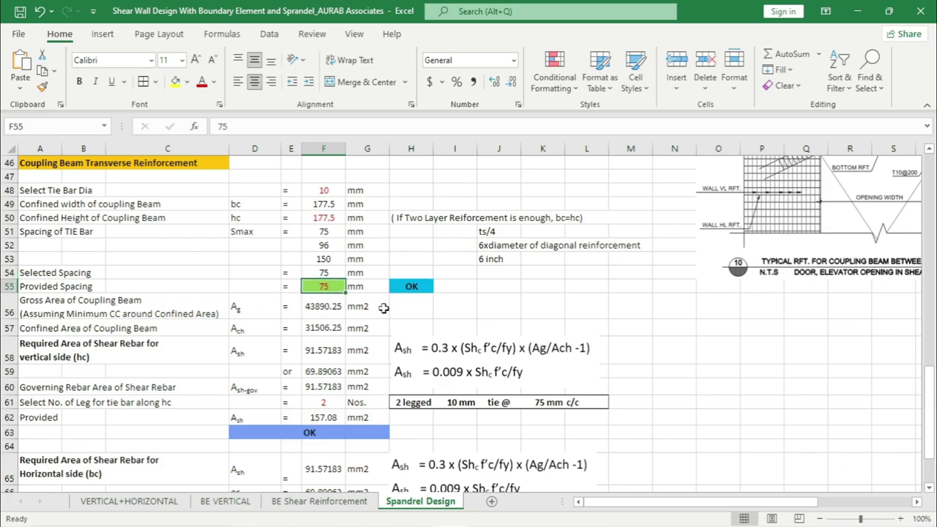
# Step: Examine the formulas for the gross area and confined area of the coupling beam
pyautogui.click(124, 308)
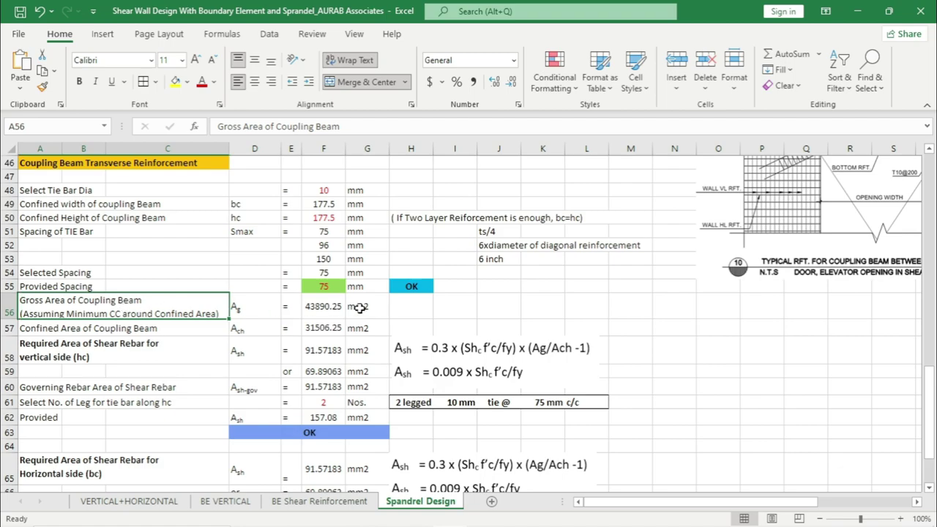
pyautogui.click(315, 308)
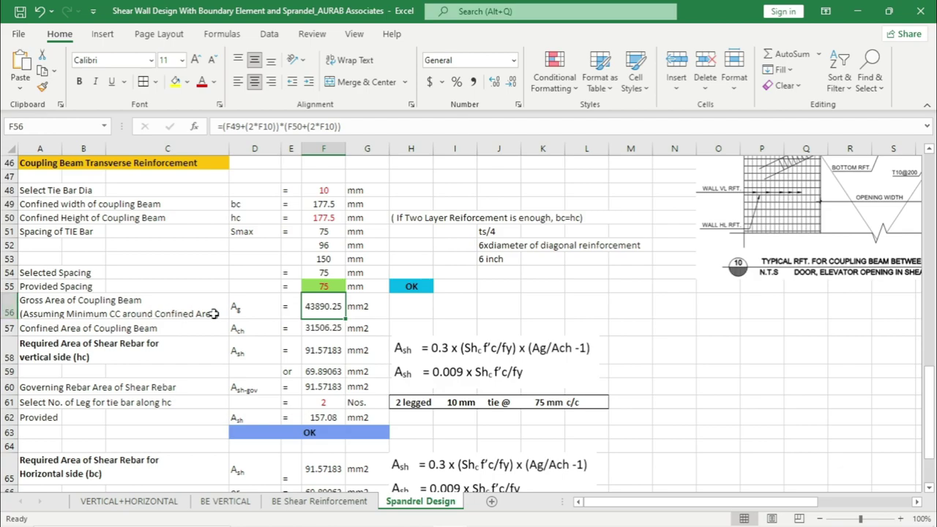
pyautogui.click(323, 328)
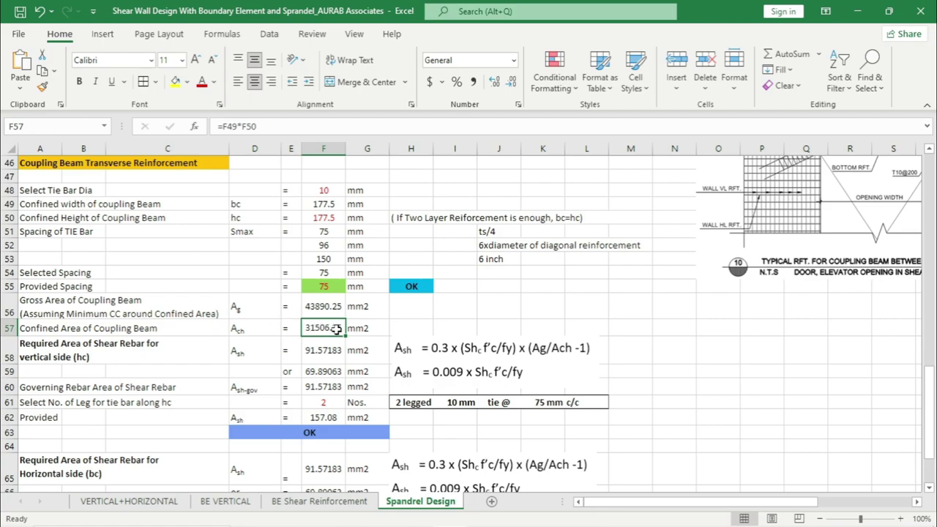
# Step: Examine the required shear rebar area for the vertical side (hc), check the tie sections in the AutoCAD drawing, and return to Excel
pyautogui.click(323, 351)
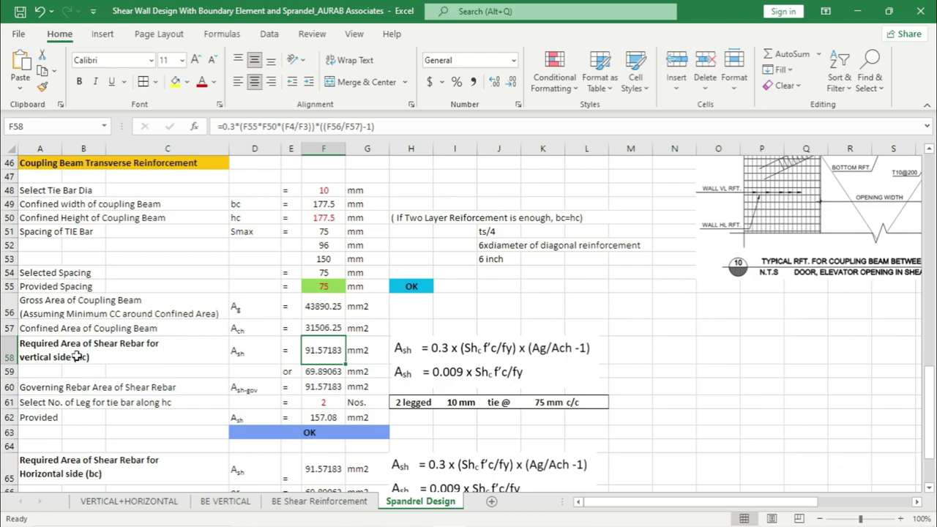
pyautogui.moveTo(548, 522)
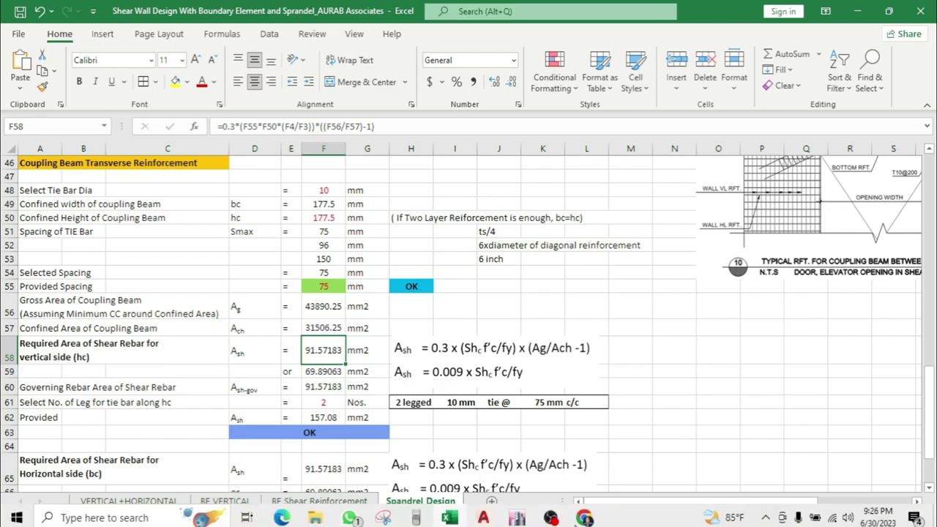
pyautogui.click(484, 514)
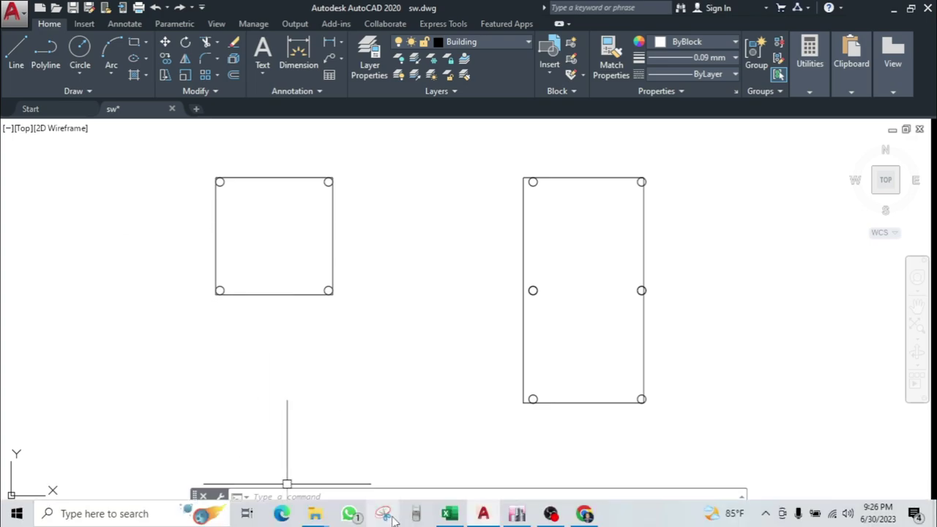
pyautogui.click(449, 515)
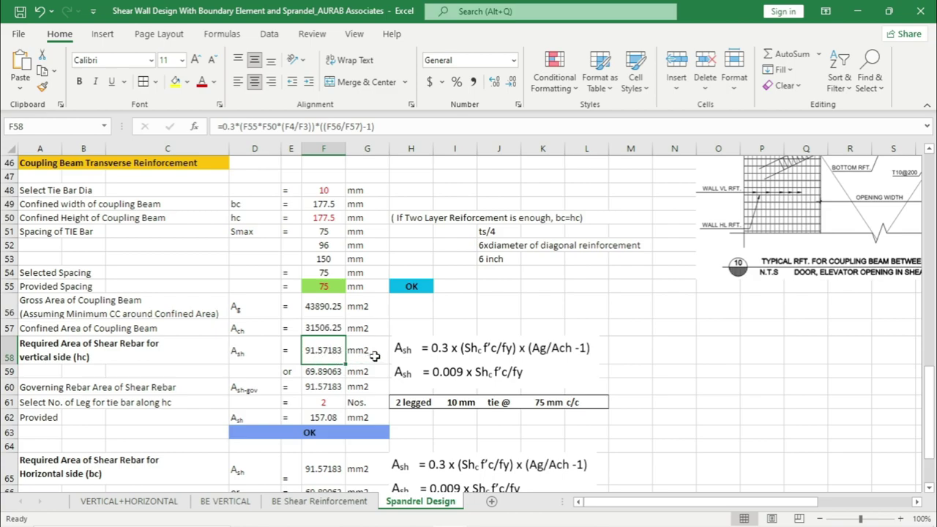
# Step: Examine the vertical side's alternative and governing Ash, tie leg count, provided area and adequacy check
pyautogui.click(326, 372)
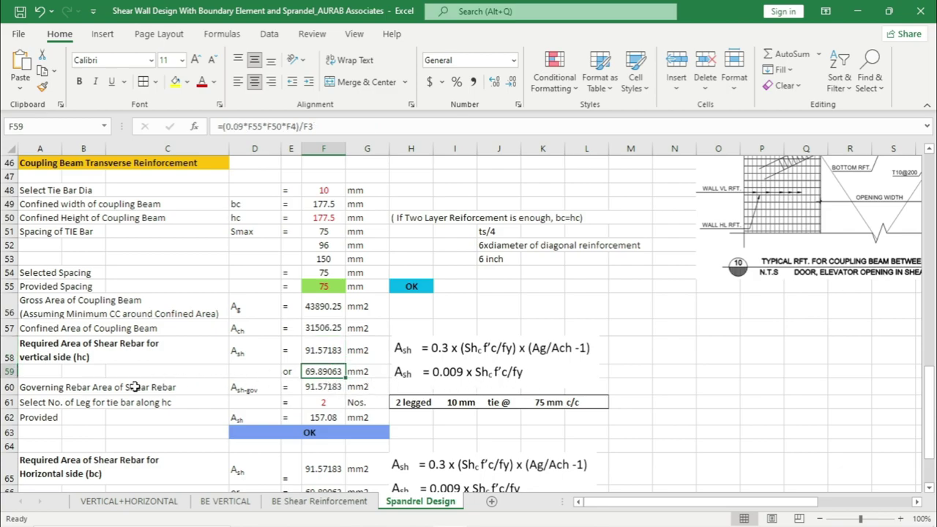
pyautogui.click(317, 388)
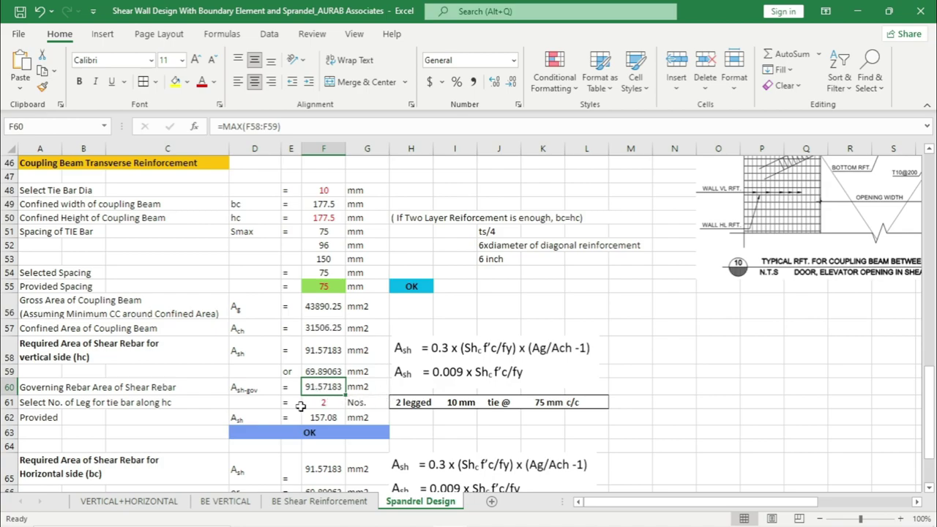
pyautogui.click(316, 403)
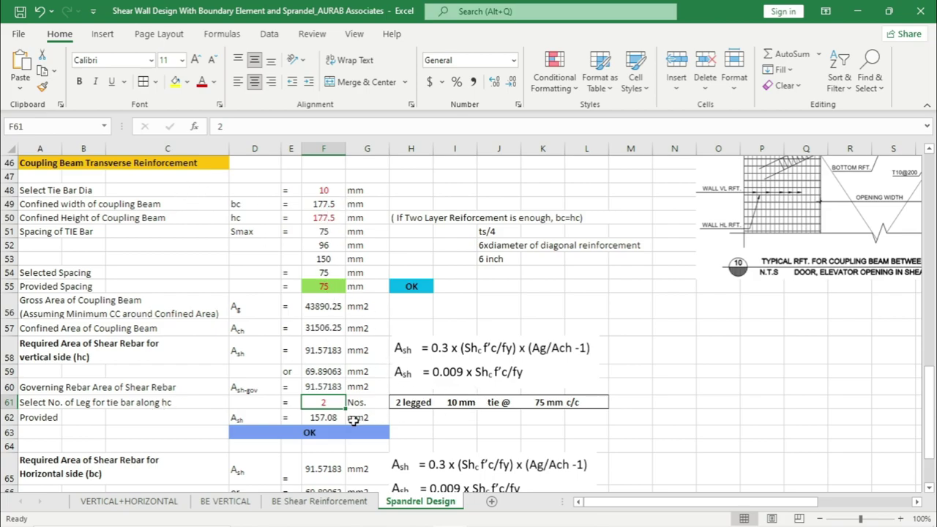
pyautogui.click(322, 420)
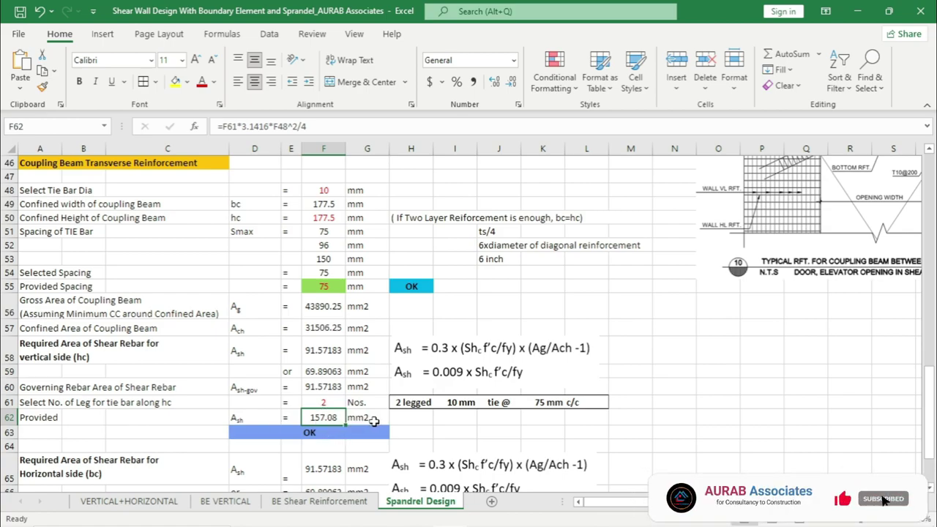
pyautogui.click(328, 387)
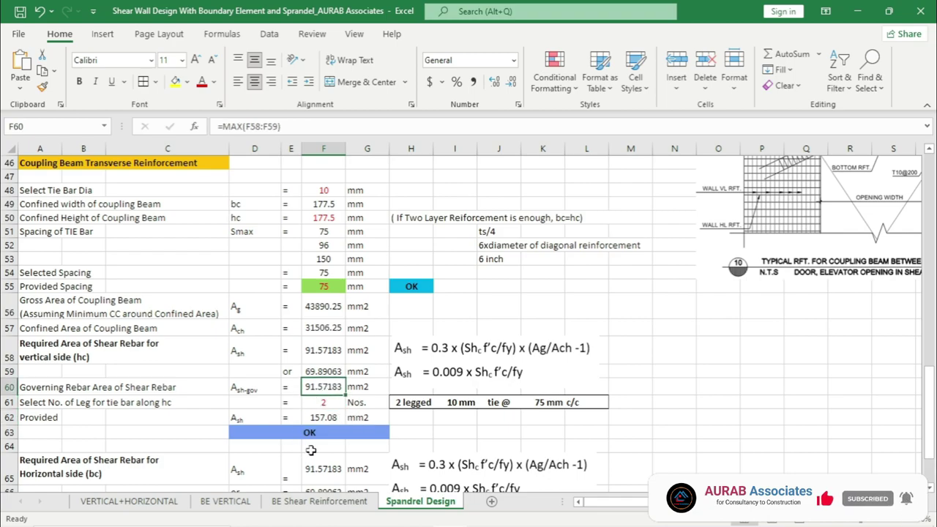
pyautogui.click(314, 434)
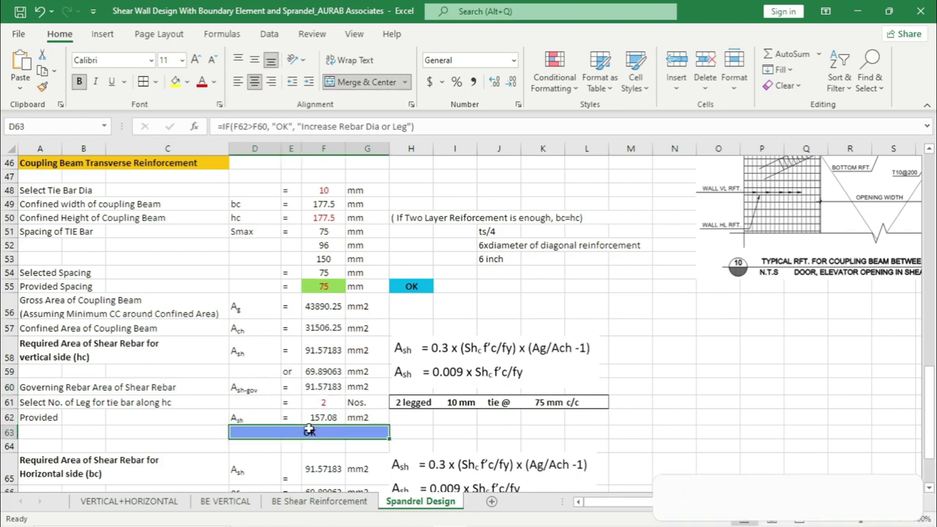
# Step: Examine the horizontal side (bc) shear rebar calculation: required and governing Ash, number of tie legs, provided area and adequacy check
pyautogui.scroll(-2, 443, 309)
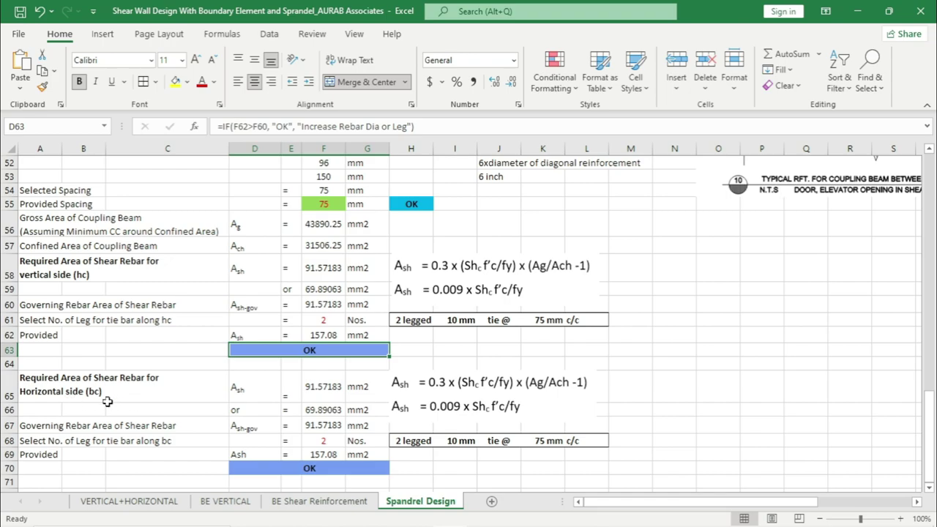
pyautogui.click(329, 386)
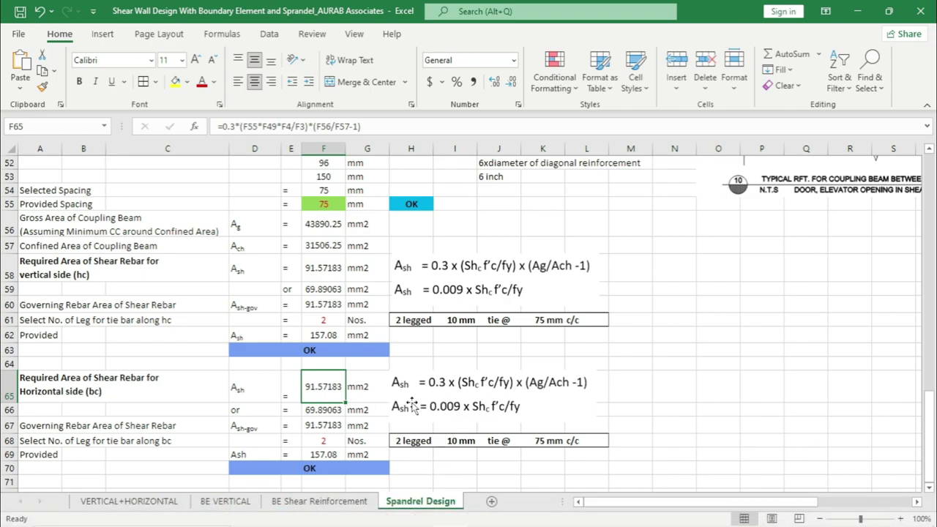
pyautogui.click(326, 413)
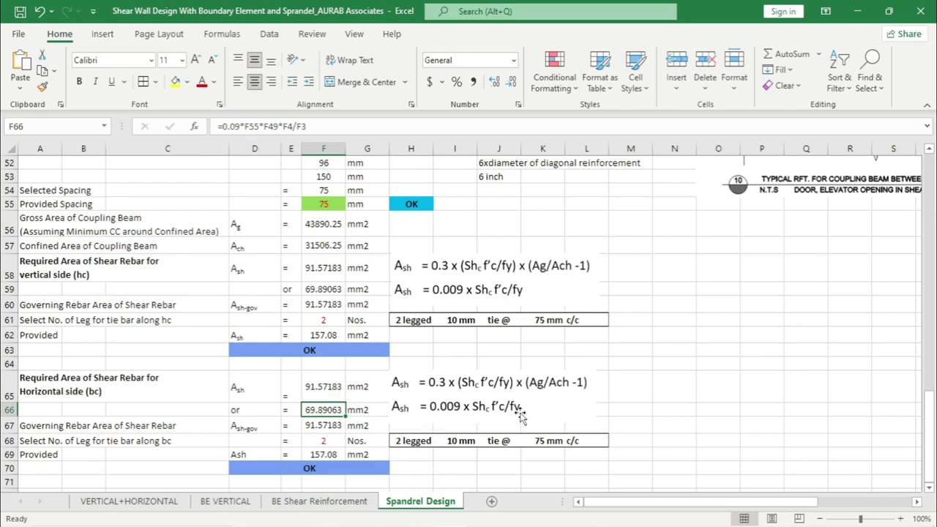
pyautogui.click(331, 430)
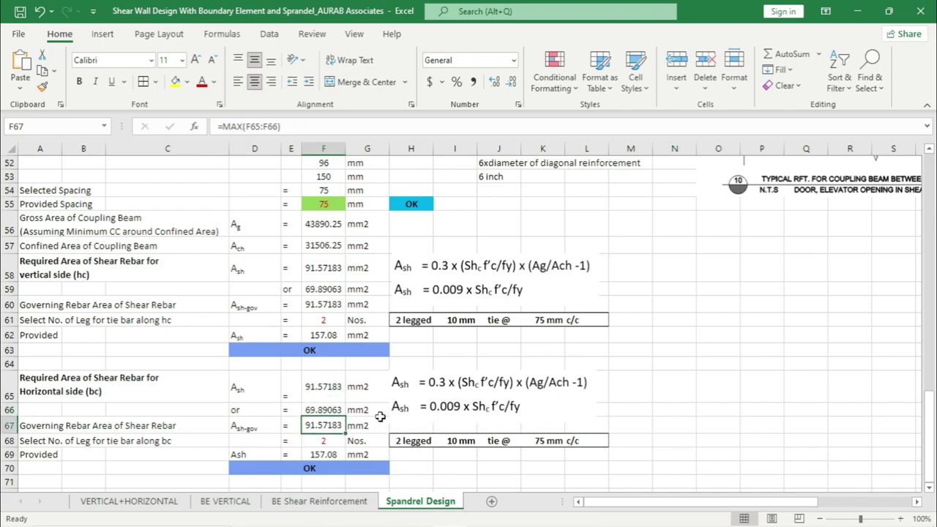
pyautogui.click(330, 443)
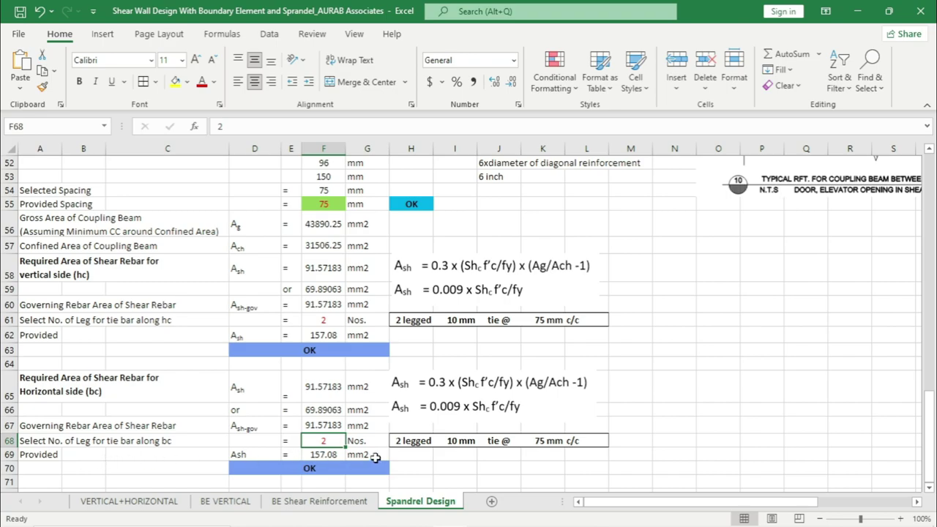
pyautogui.click(335, 458)
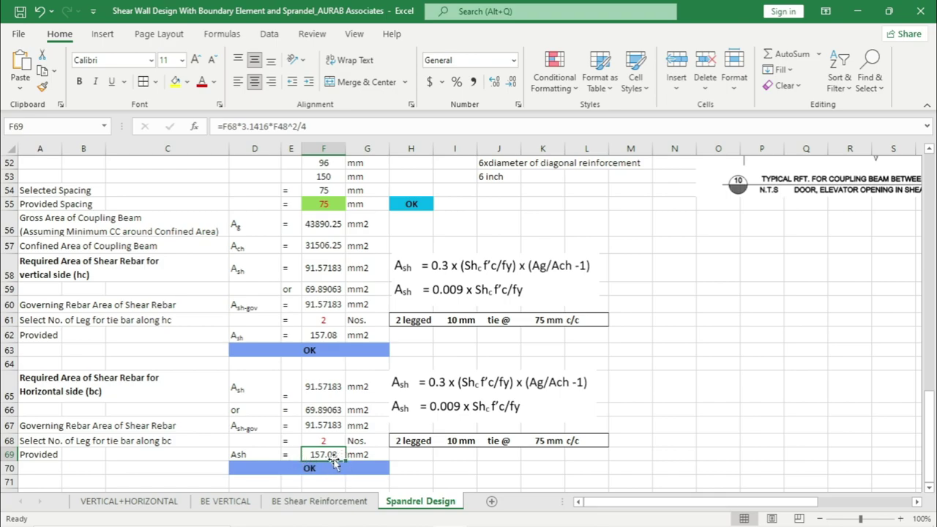
pyautogui.press('Up')
pyautogui.press('Up')
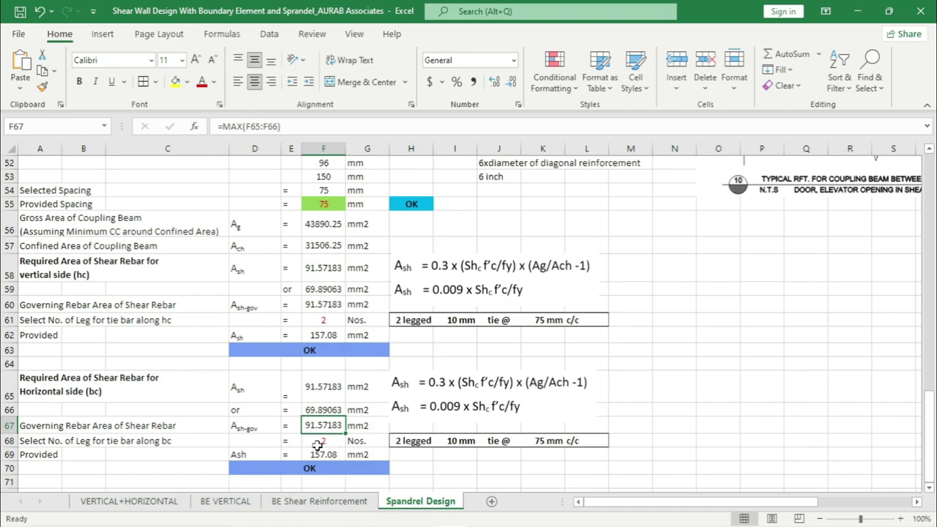
pyautogui.click(342, 469)
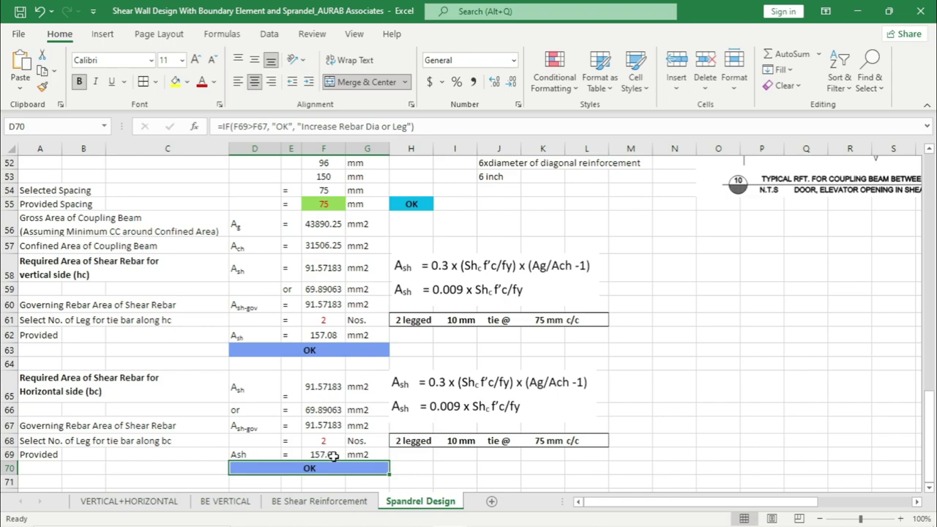
# Step: Highlight the "Increase Rebar Dia or Leg" part of the horizontal side's check formula, review the spandrel calculations, and cancel the formula edit
pyautogui.moveTo(299, 126); pyautogui.dragTo(432, 126)
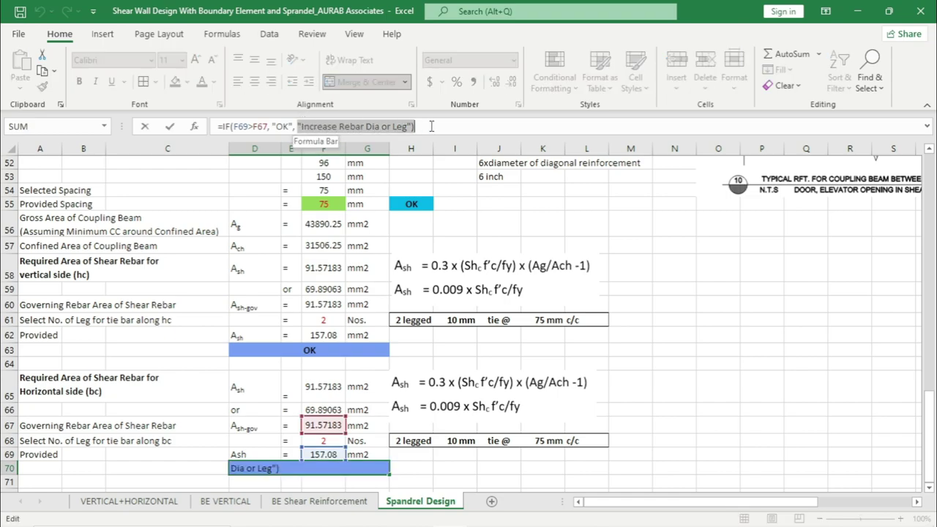
pyautogui.scroll(1, 483, 365)
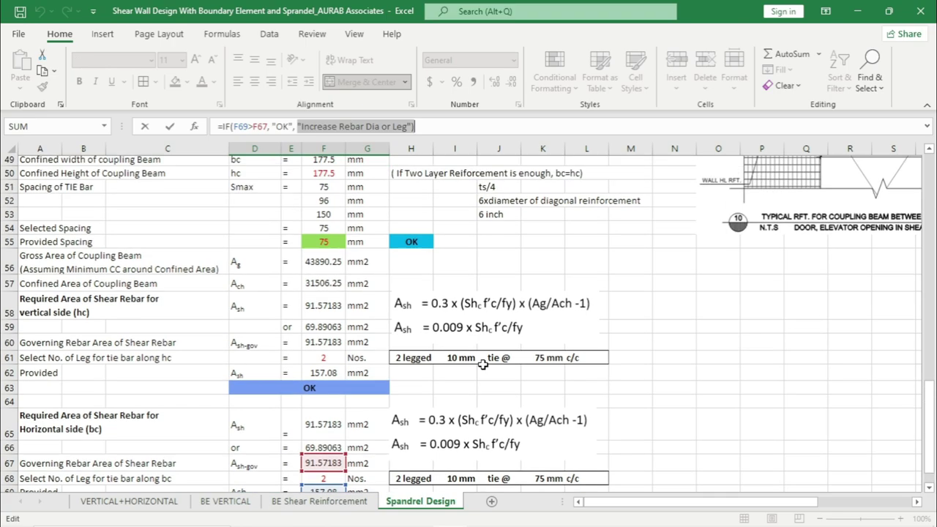
pyautogui.scroll(-2, 483, 365)
pyautogui.scroll(5, 569, 381)
pyautogui.scroll(2, 787, 242)
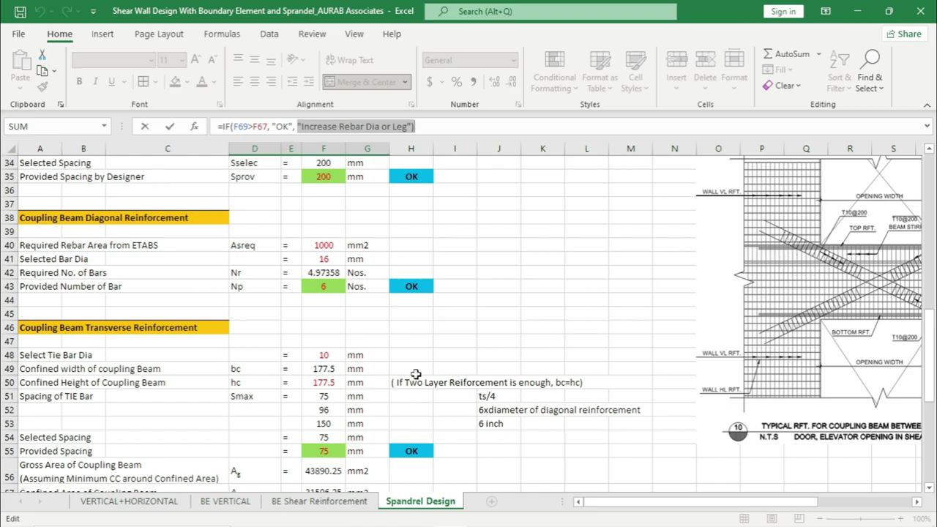
pyautogui.scroll(-1, 410, 377)
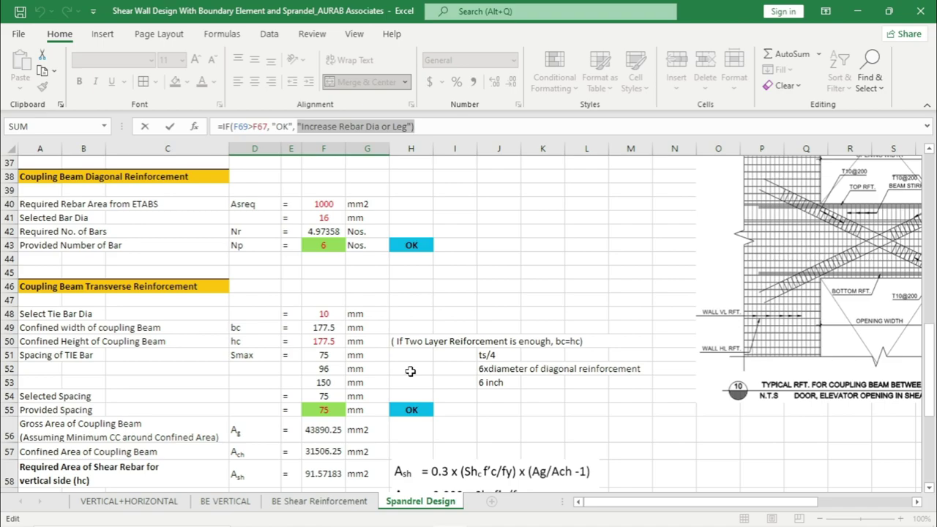
pyautogui.scroll(4, 490, 282)
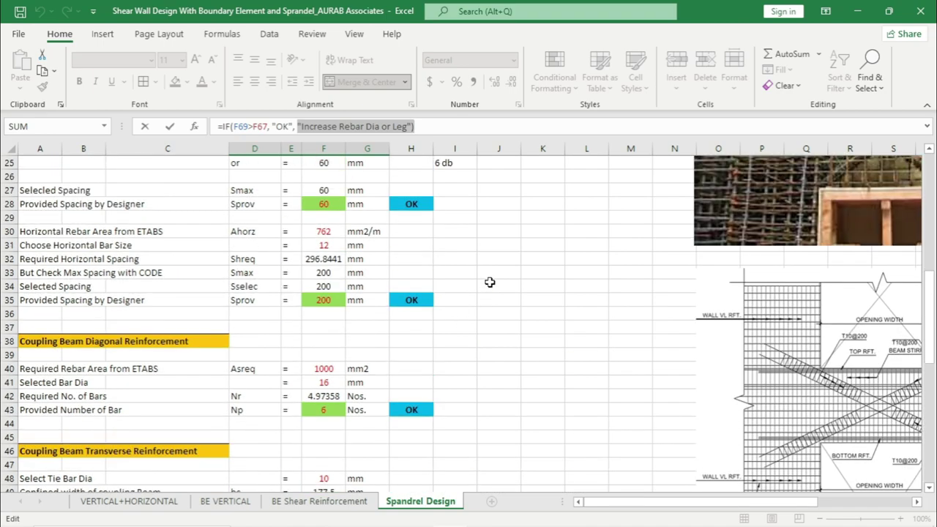
pyautogui.scroll(8, 490, 282)
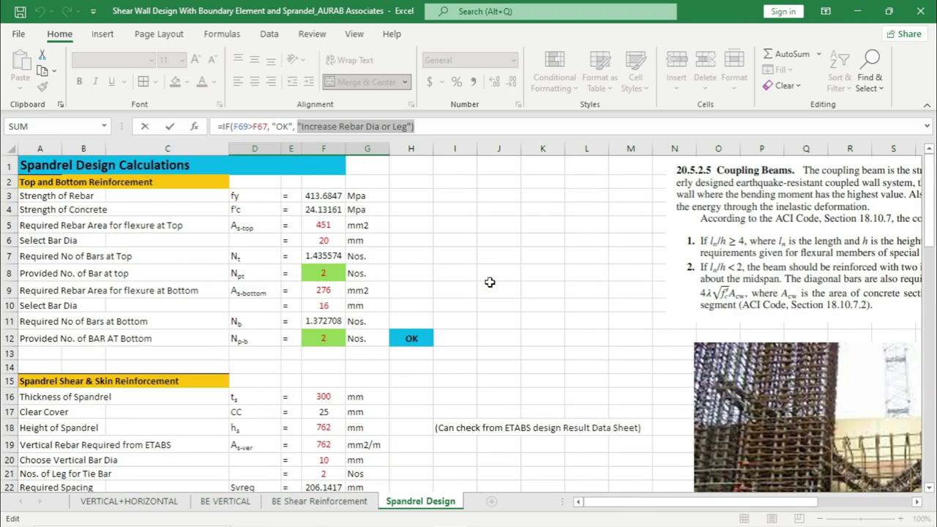
pyautogui.click(490, 282)
pyautogui.press('Escape')
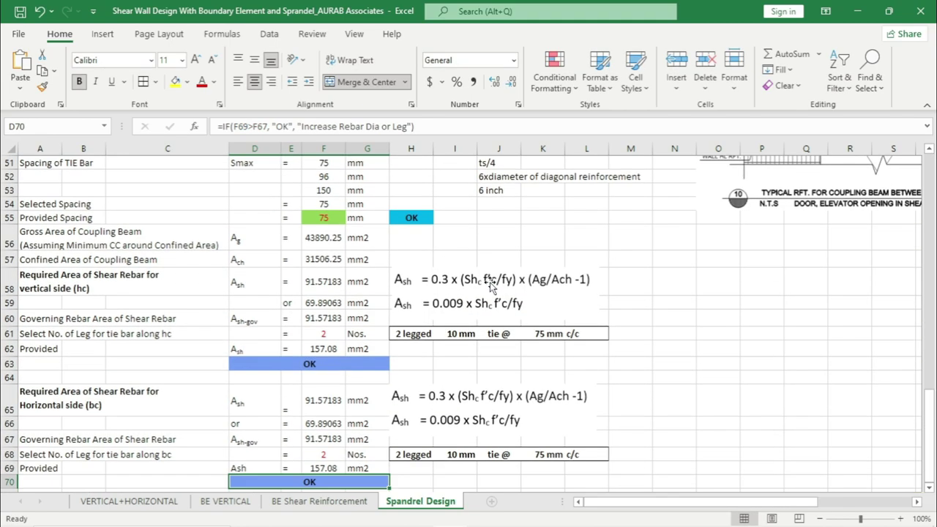
pyautogui.scroll(5, 731, 353)
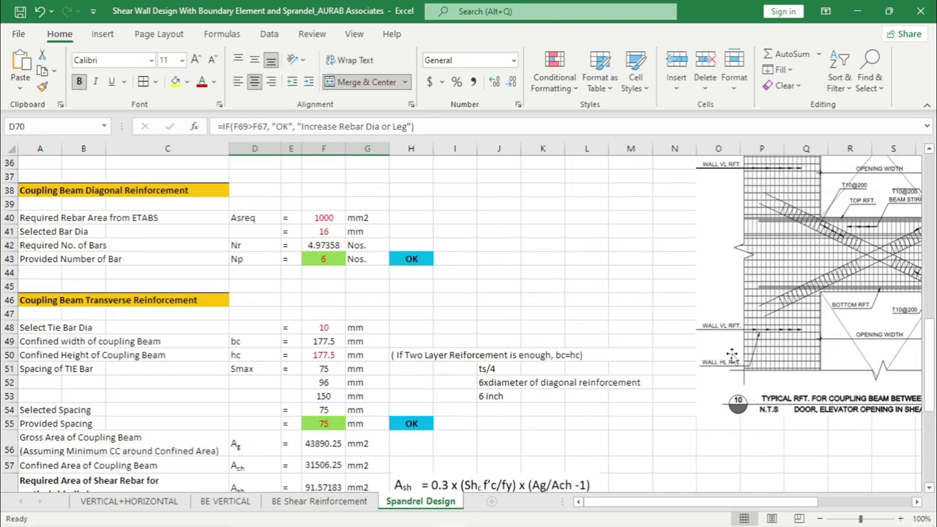